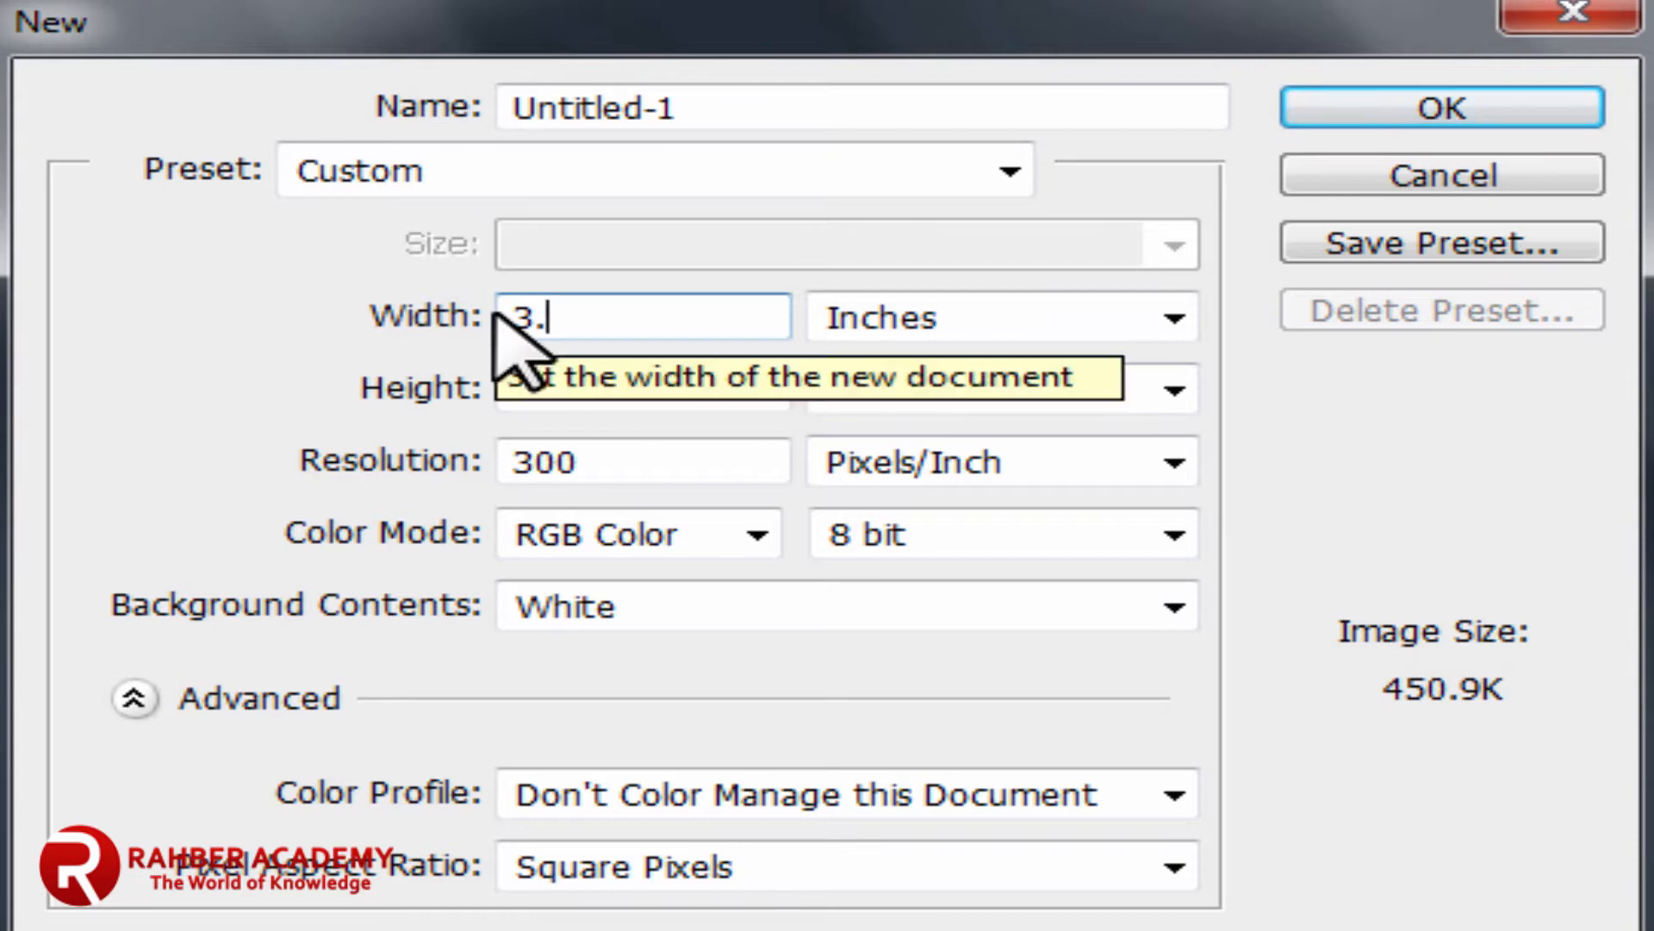
Step: Enter the new document's width, a height of 1.75 in and a resolution of 300 pixels/inch
text(25)
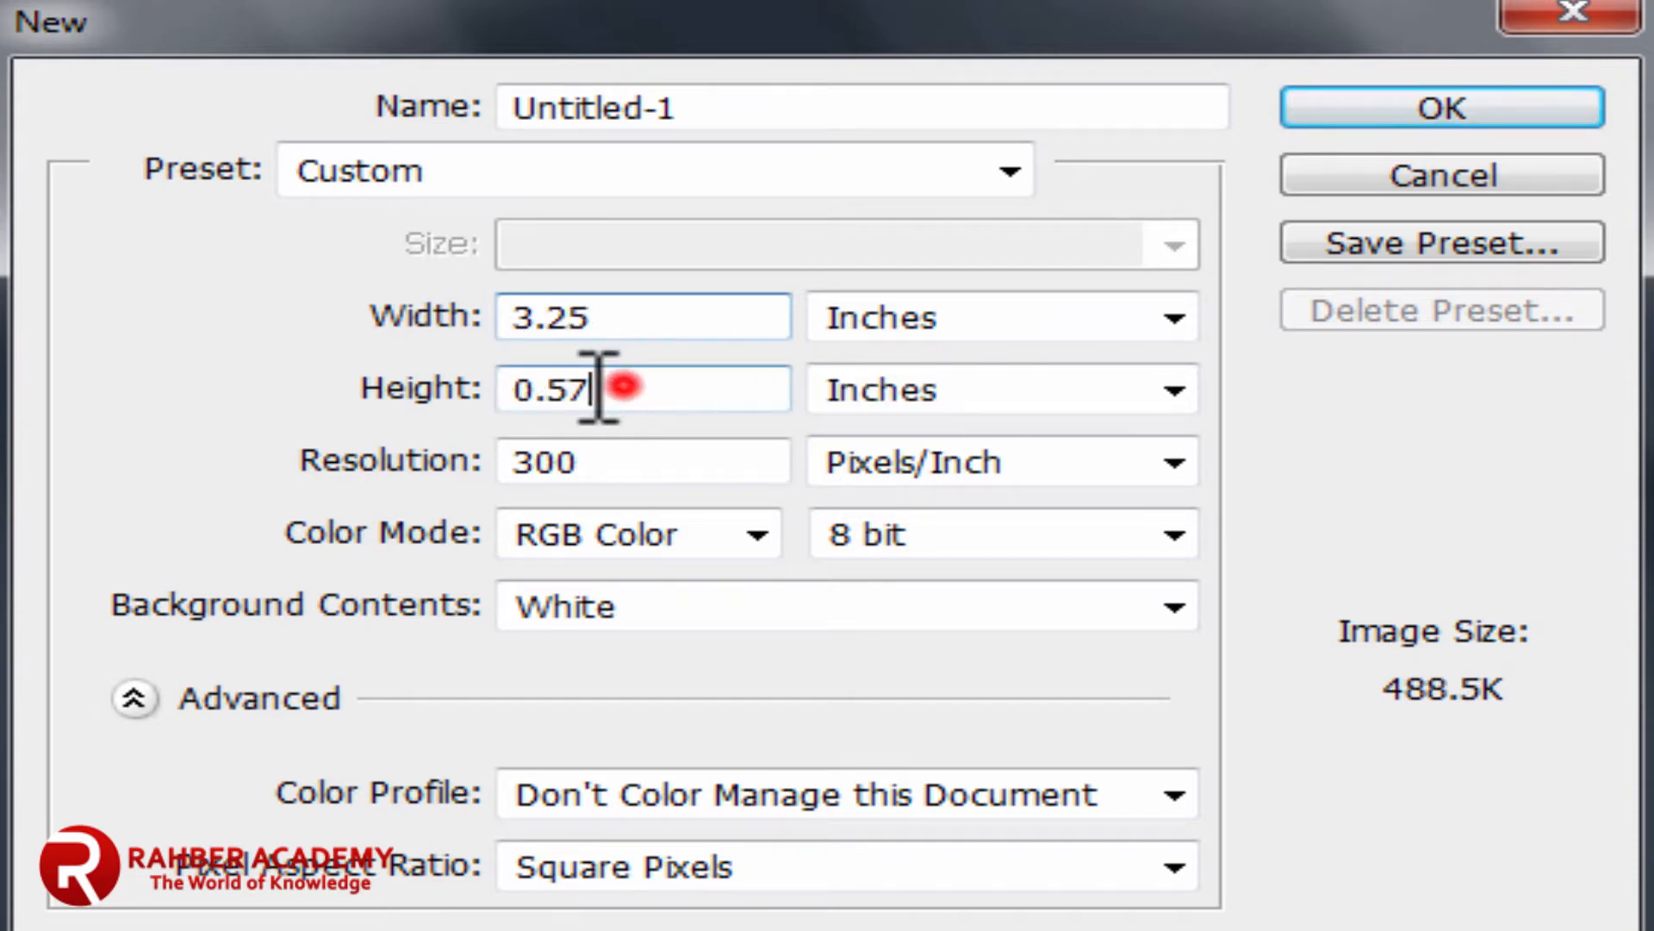
drag(598, 388, 499, 385)
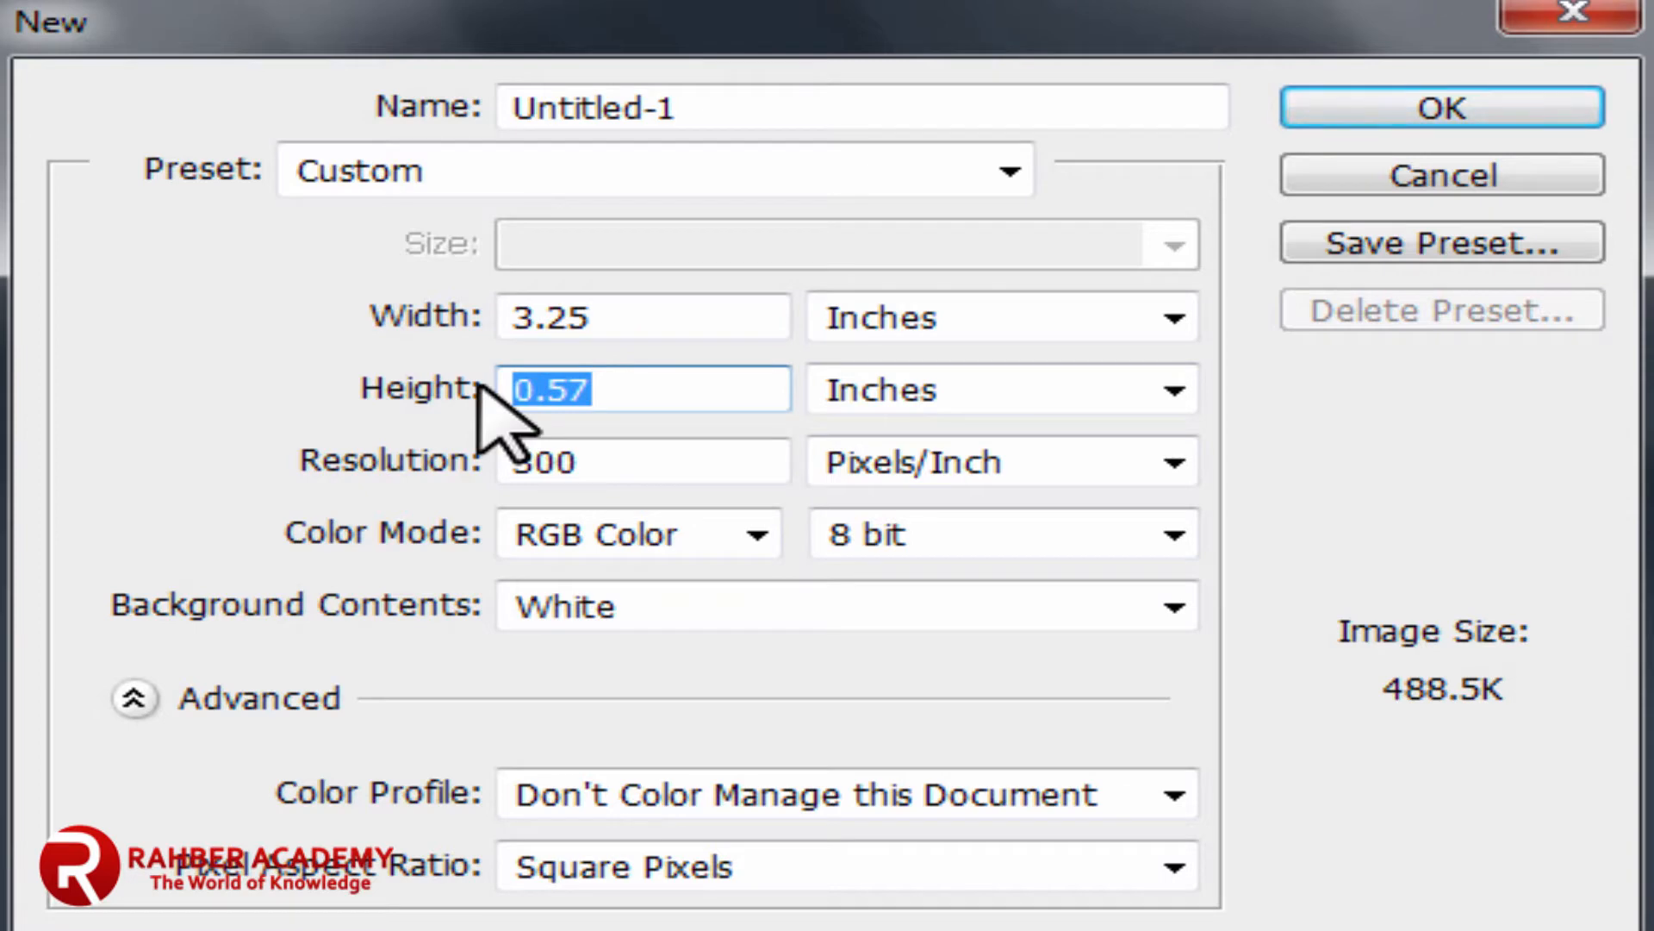
text(1)
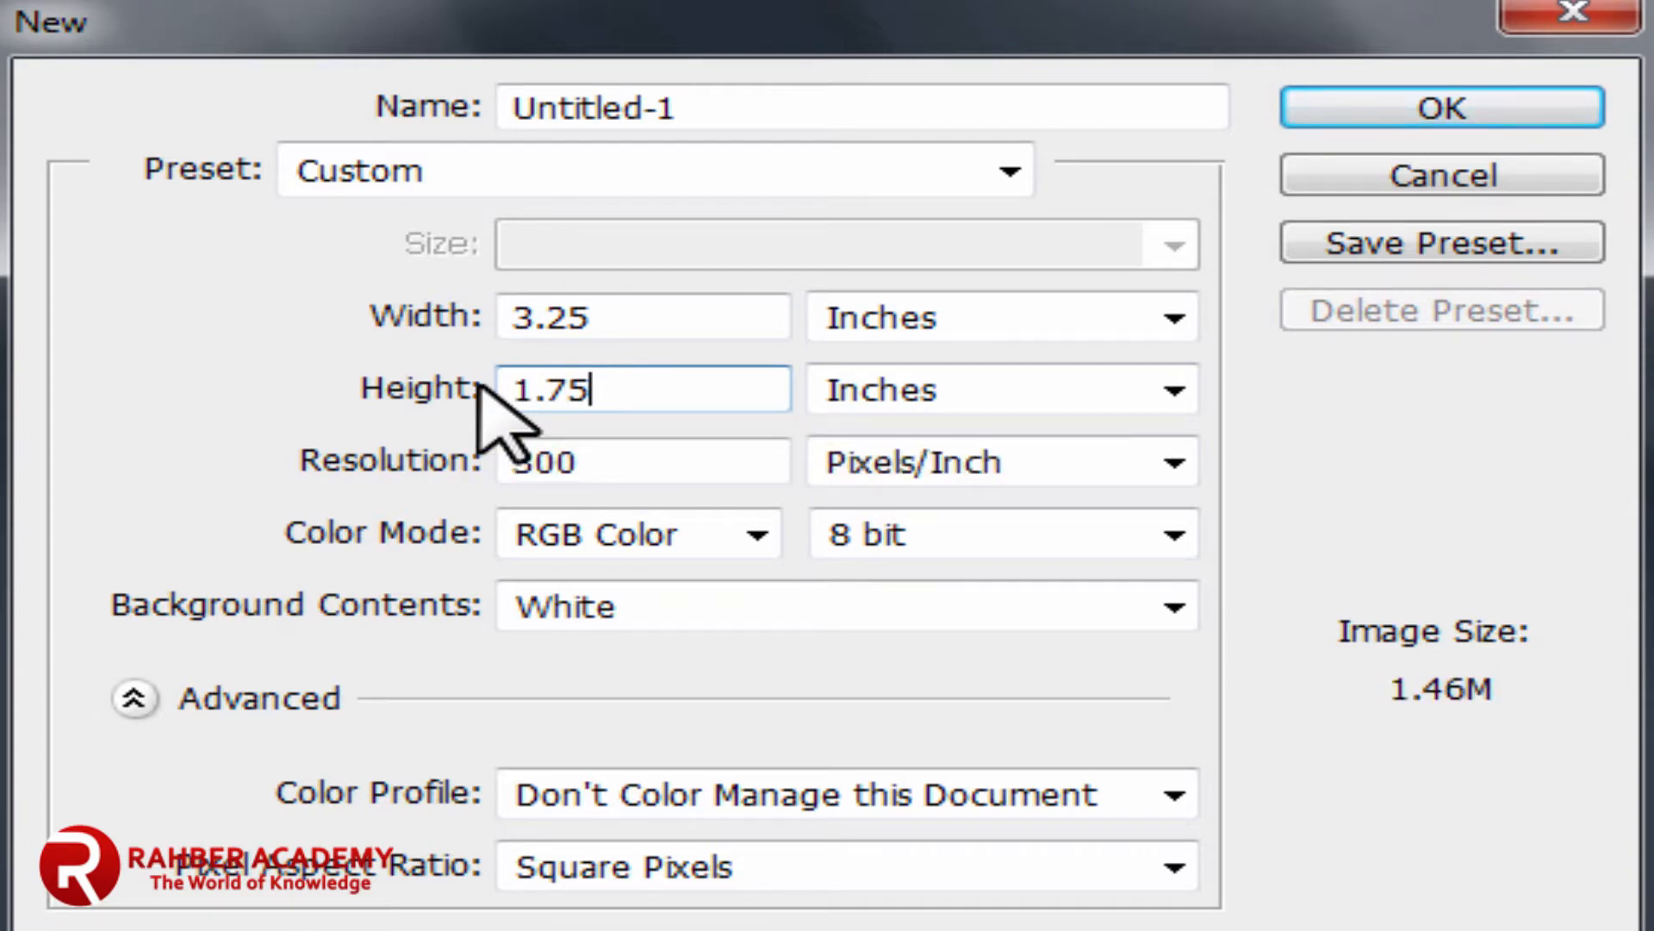
drag(607, 462, 517, 461)
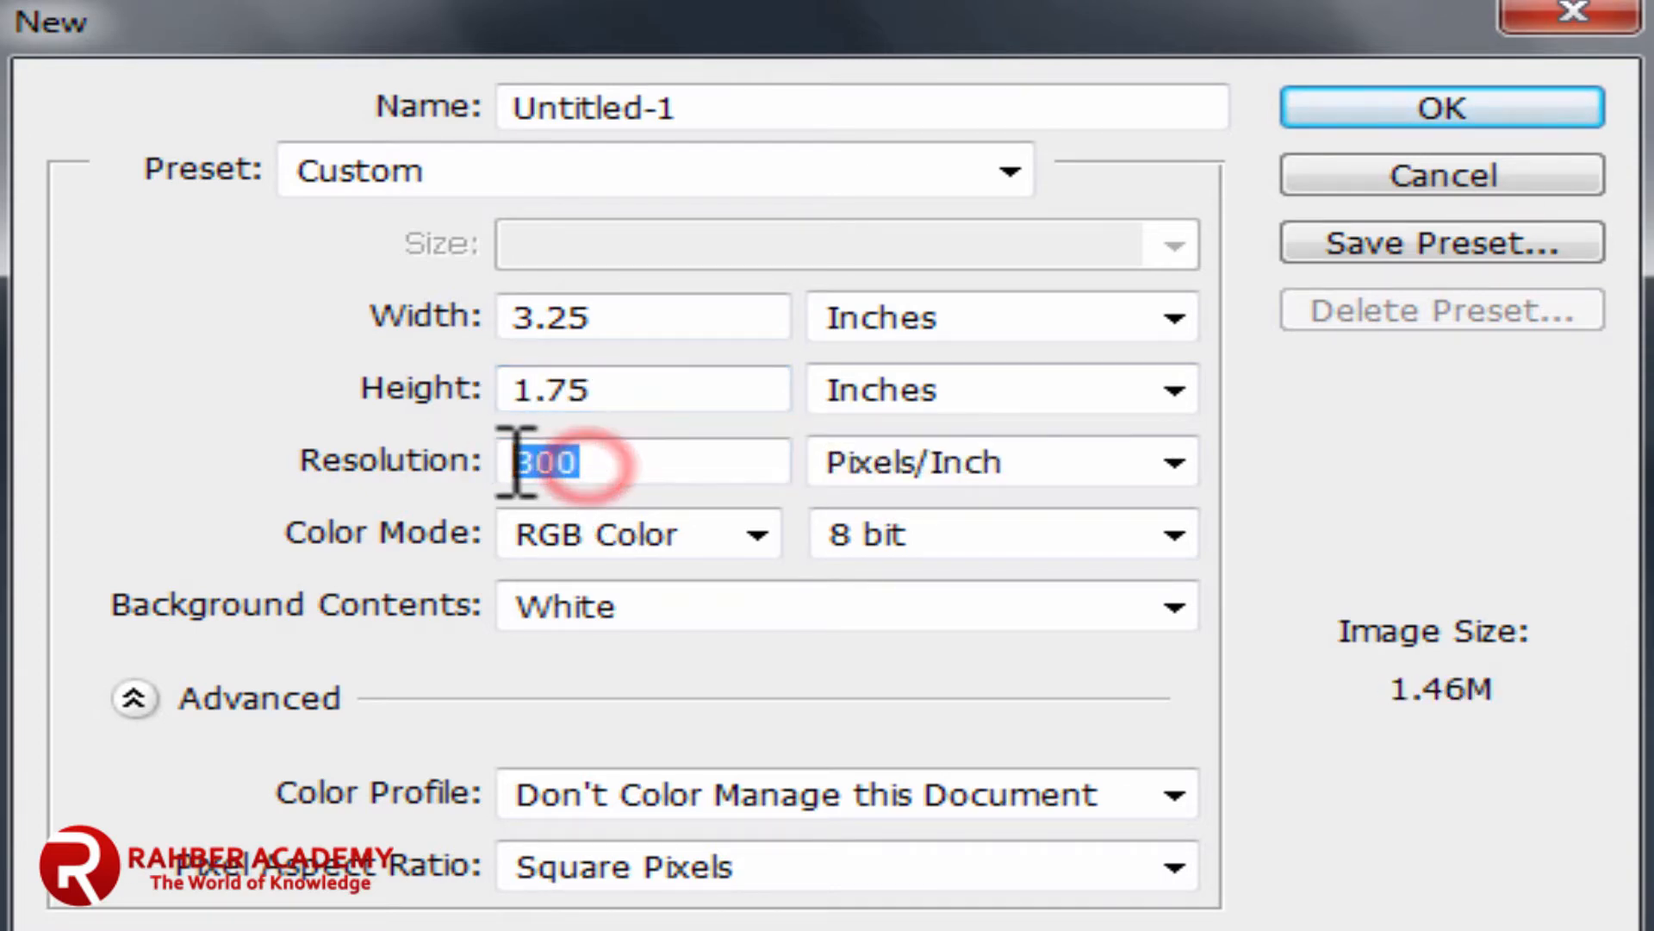
click(643, 463)
drag(649, 462, 454, 462)
Step: Keep RGB Color, 8 bit and a White background, and create the document
click(758, 535)
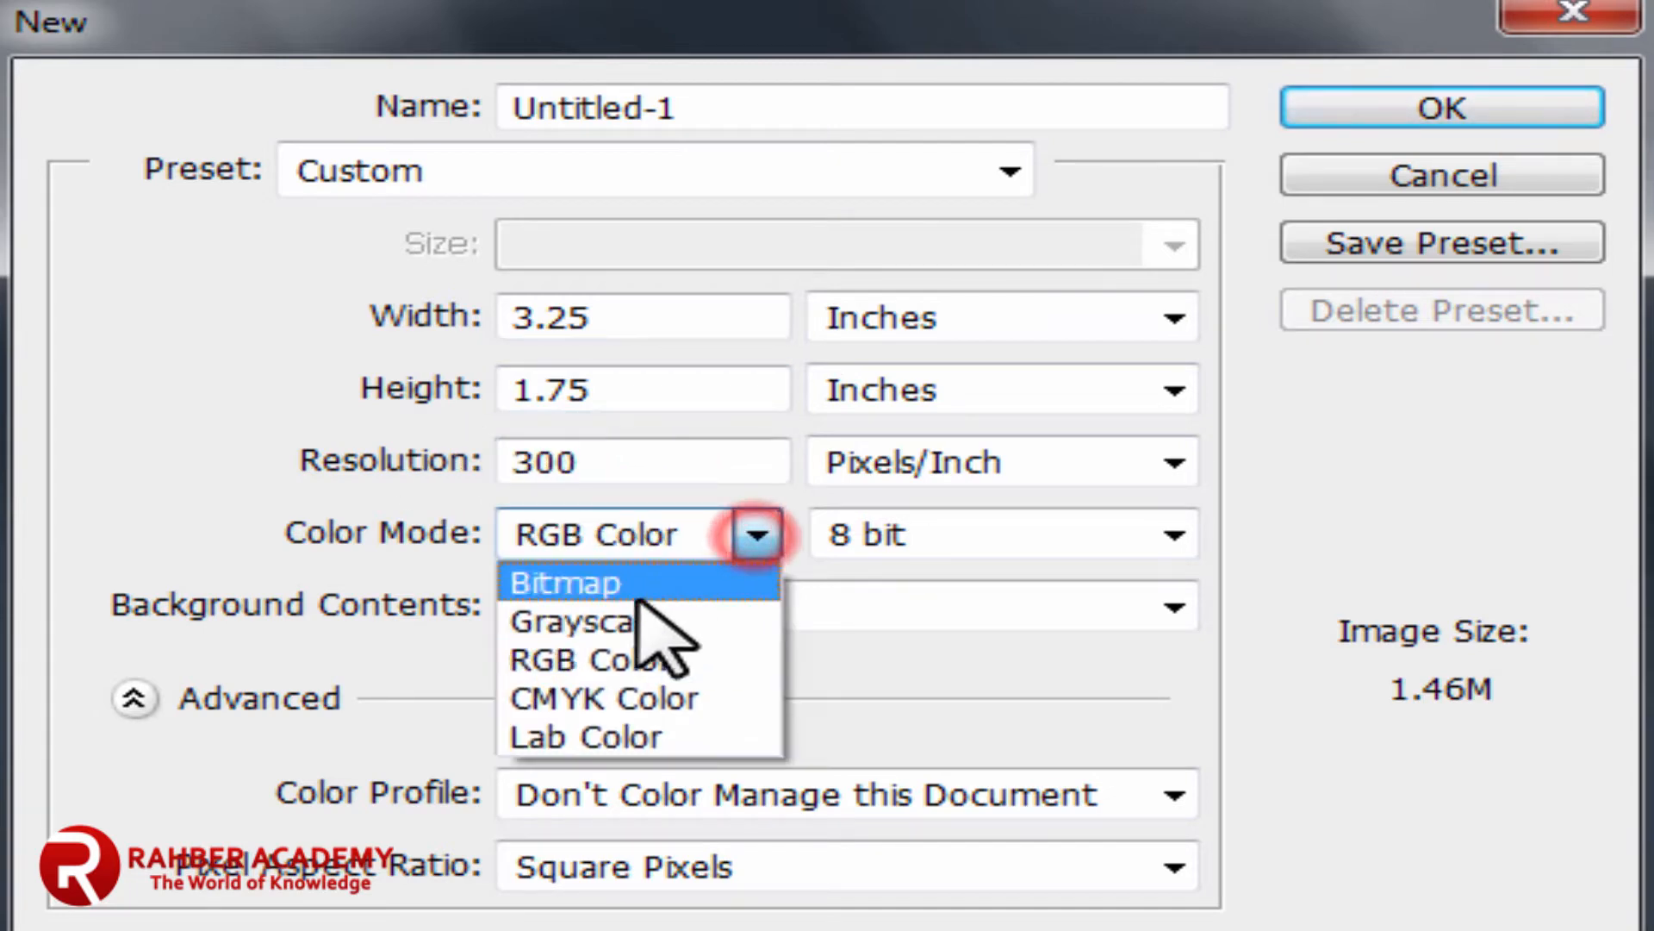
click(615, 660)
click(672, 607)
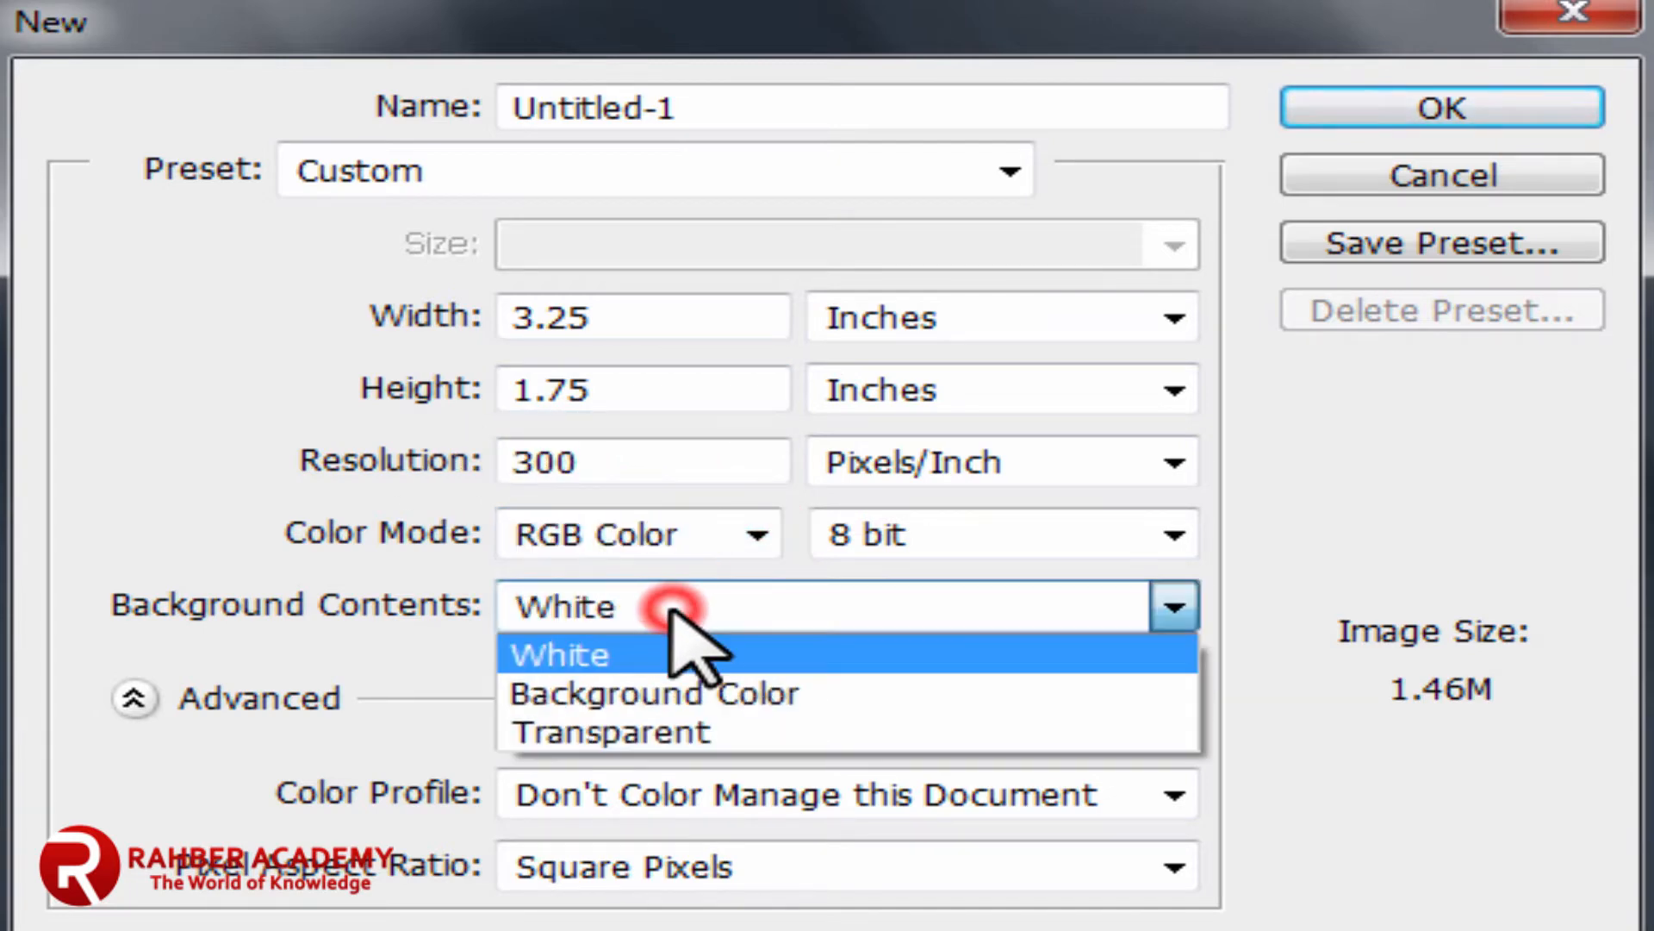
click(607, 659)
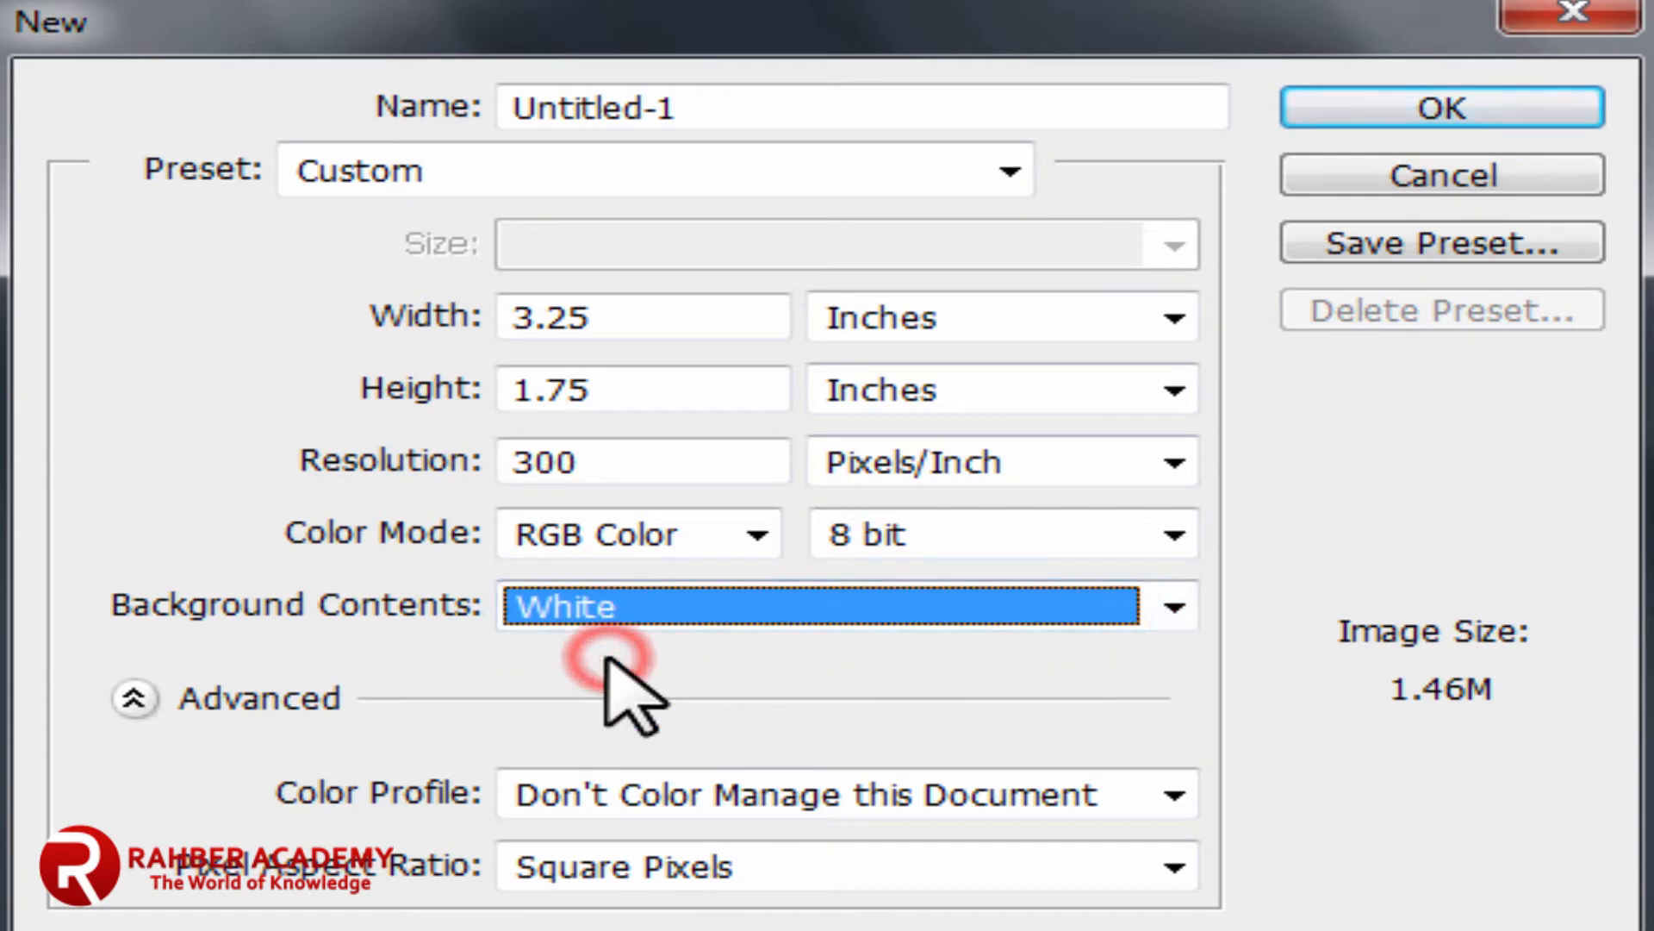
click(1094, 541)
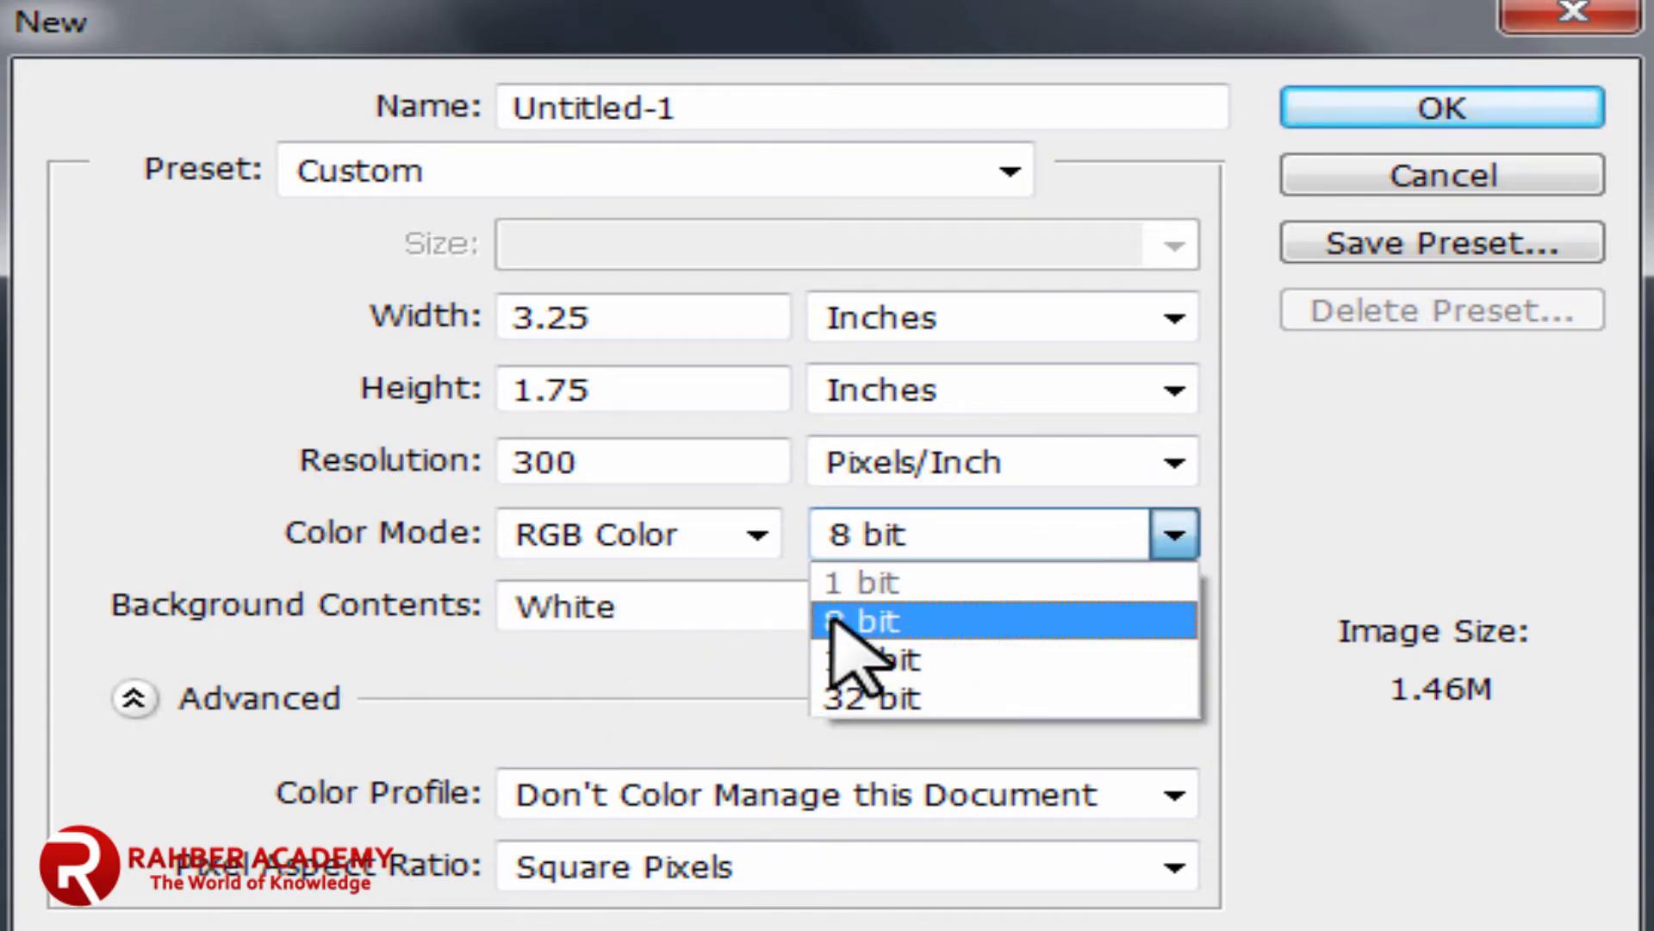
click(941, 620)
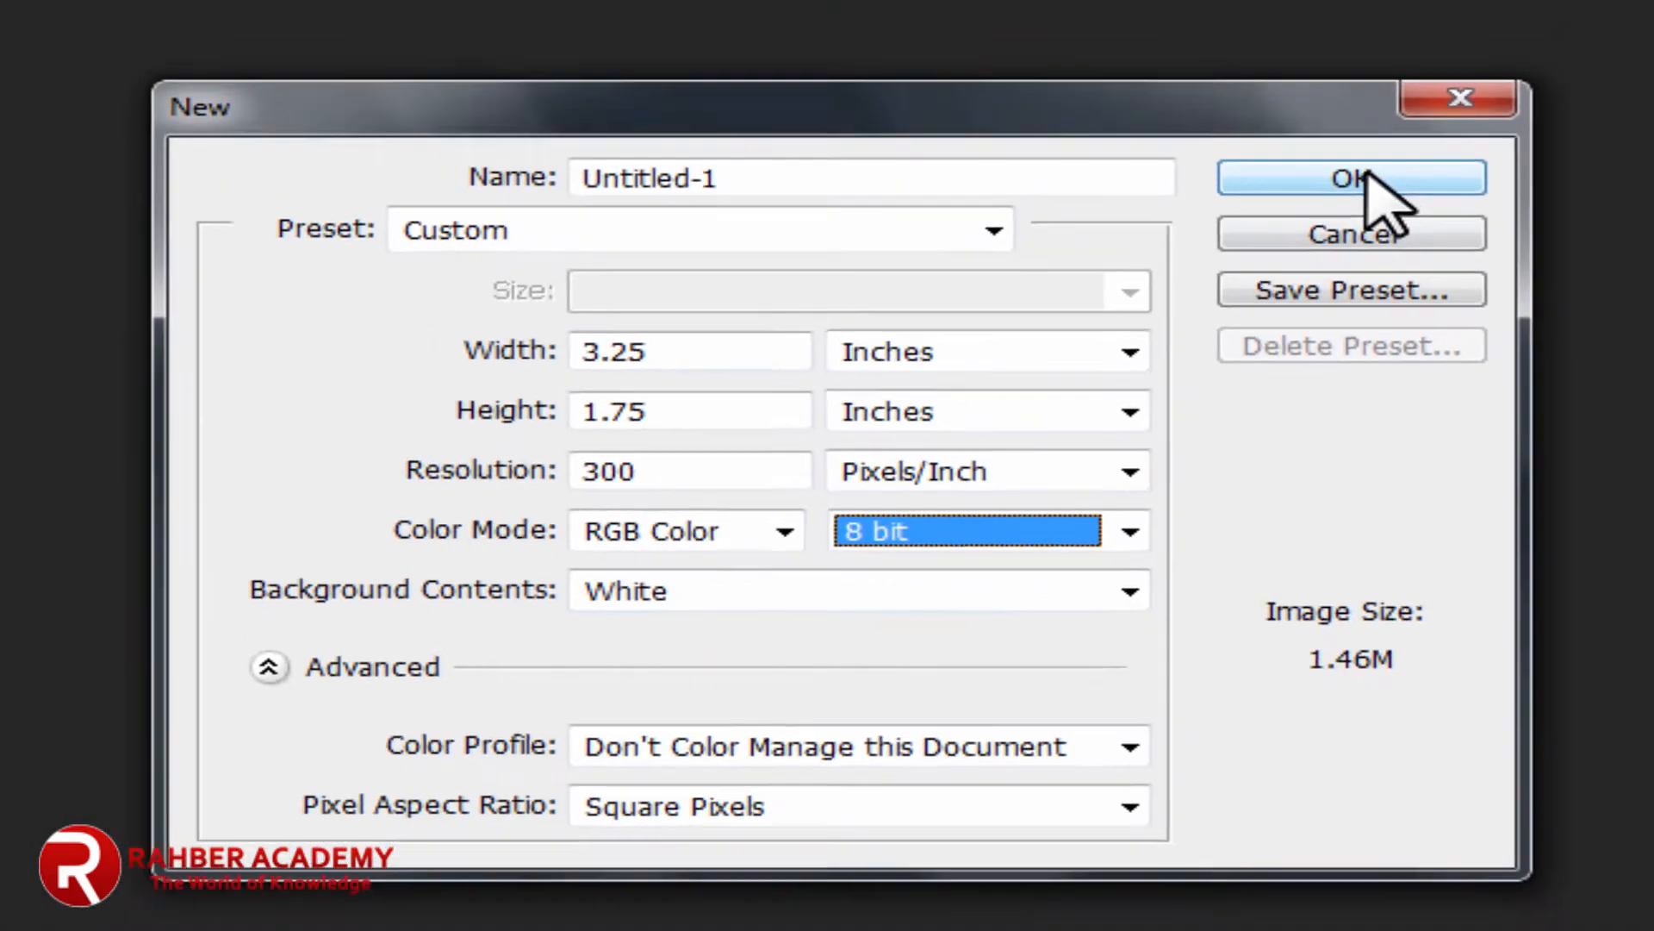
click(1441, 110)
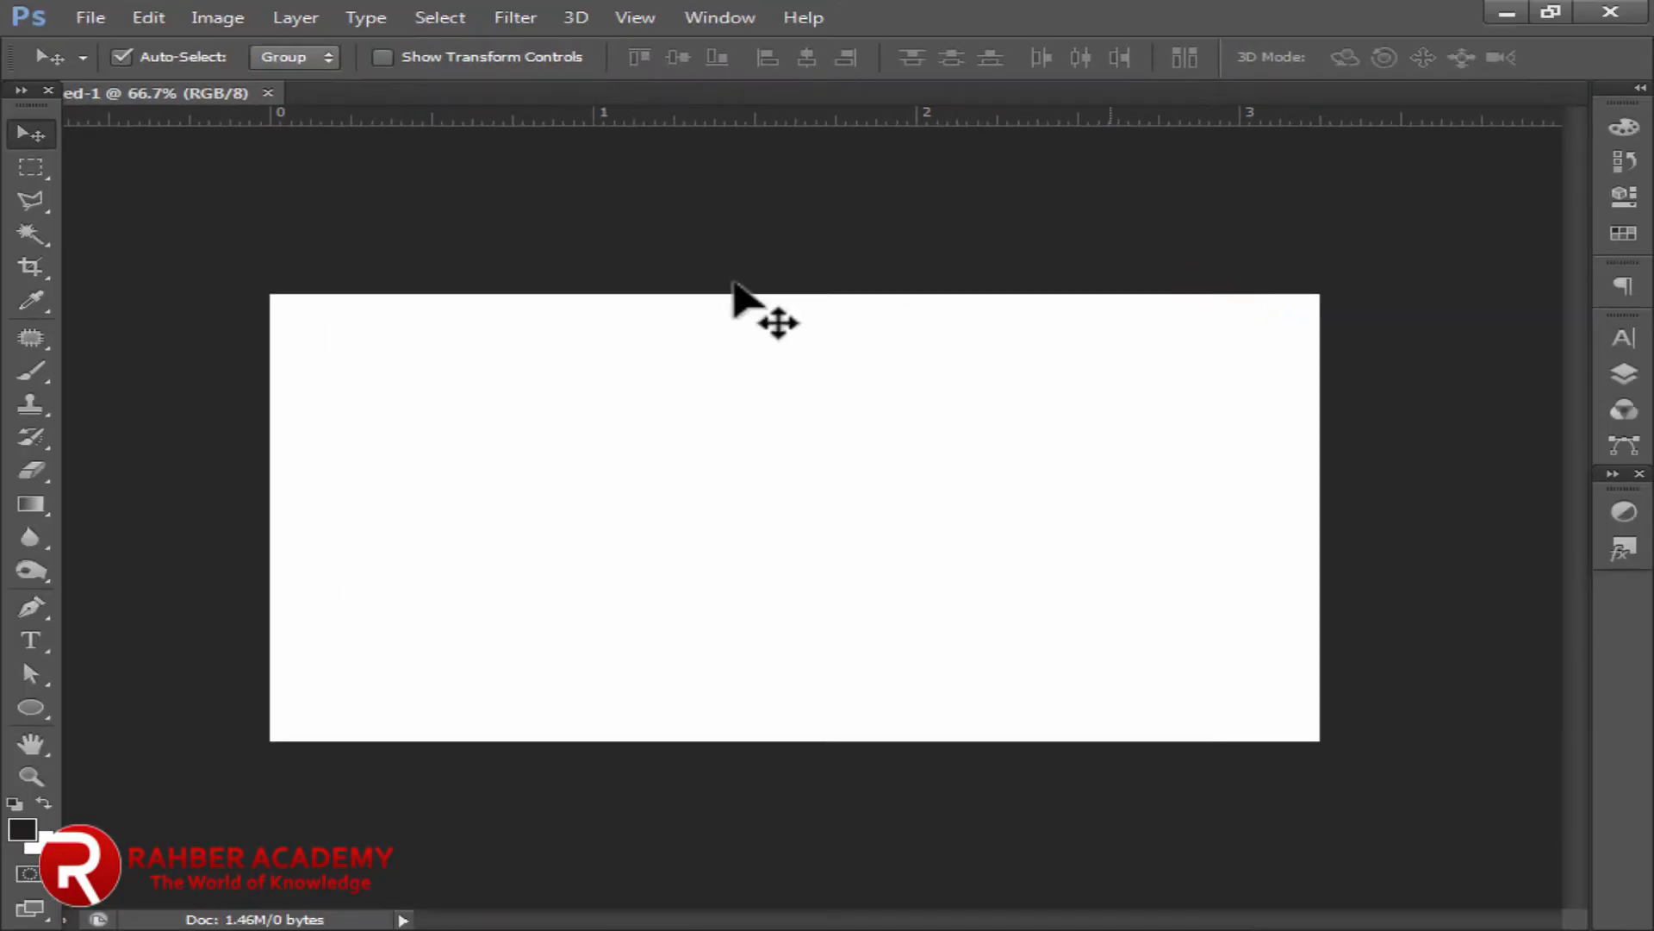
Step: Place the logo collection image 21399760.jpg onto the card and commit it
click(105, 17)
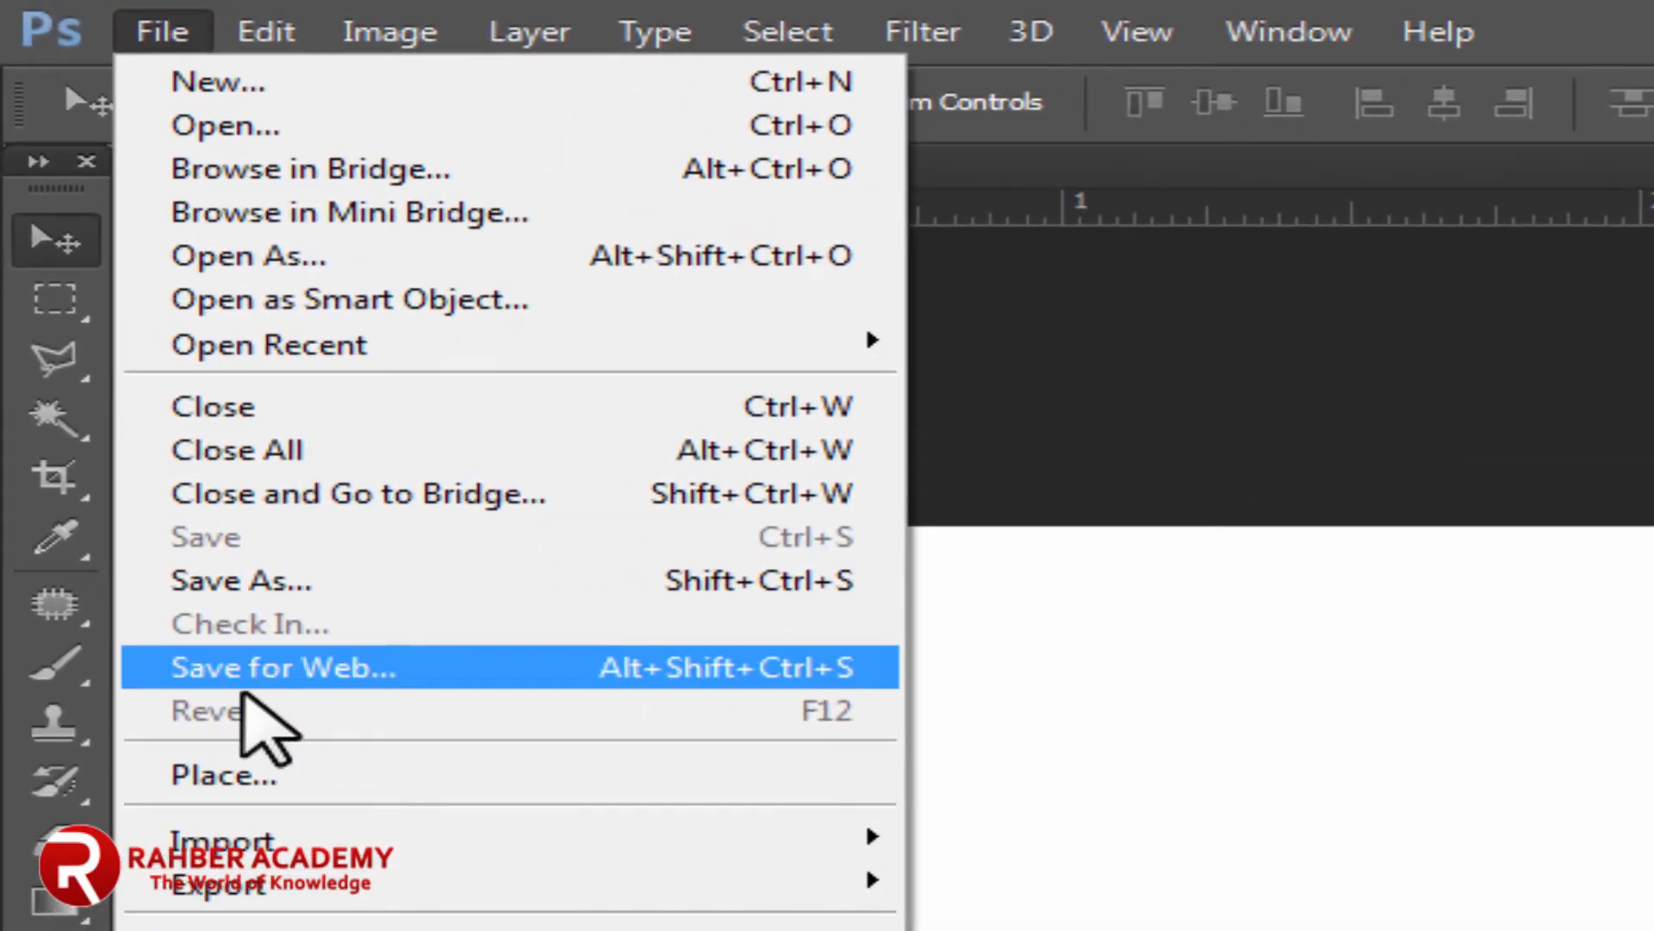
click(247, 773)
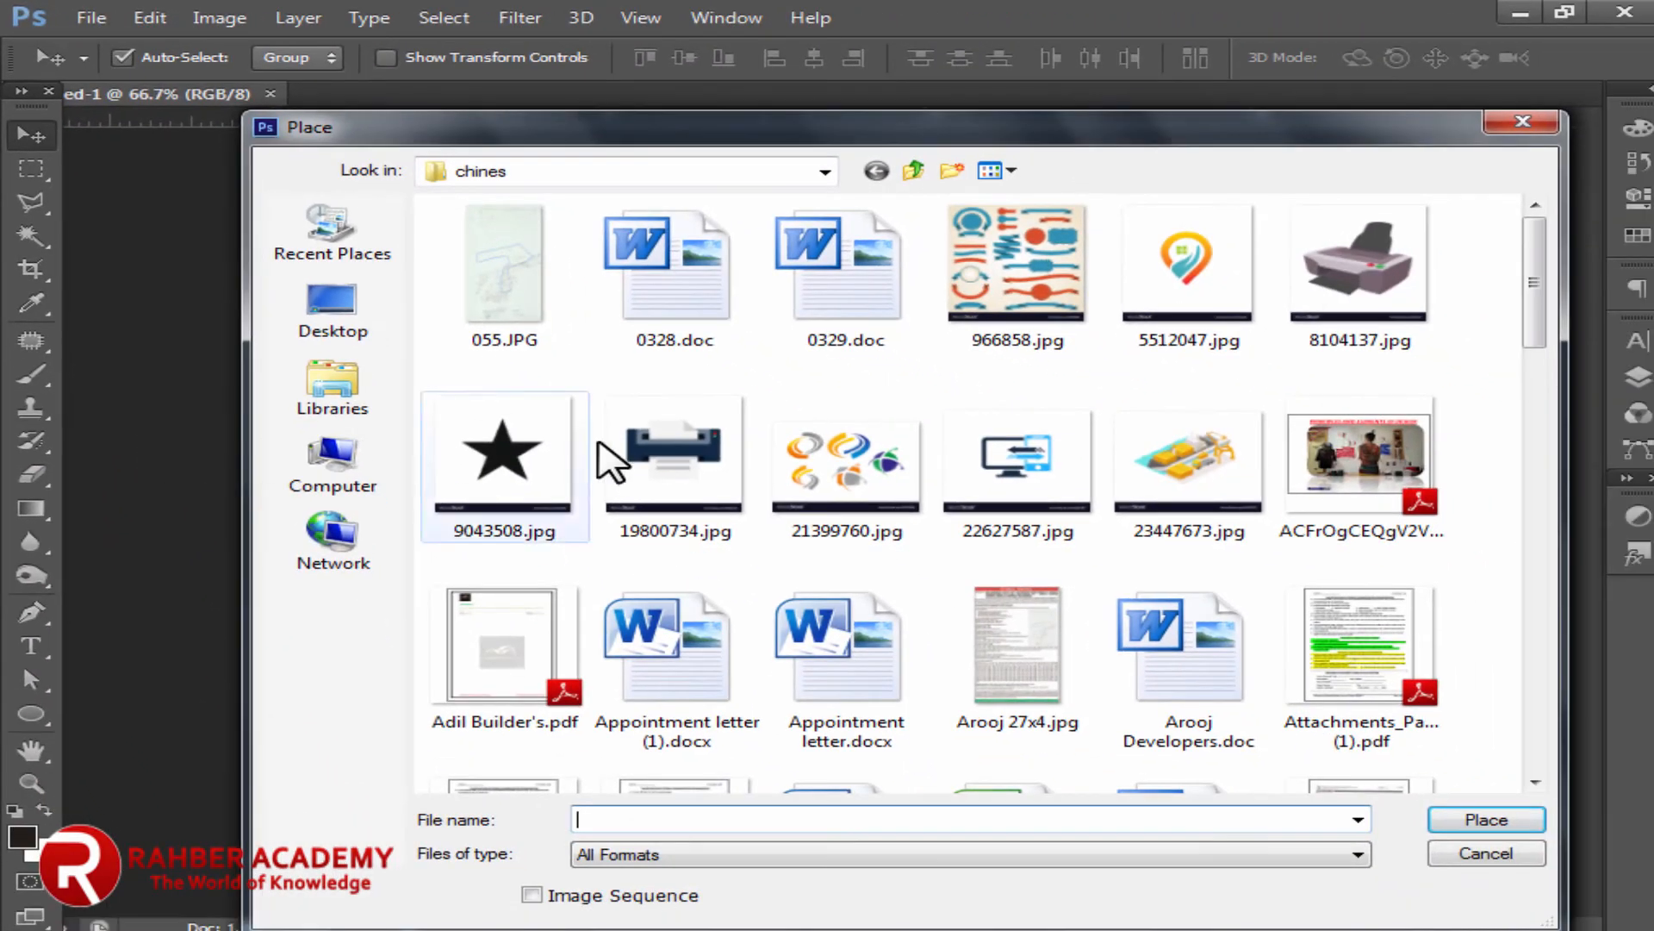
click(869, 446)
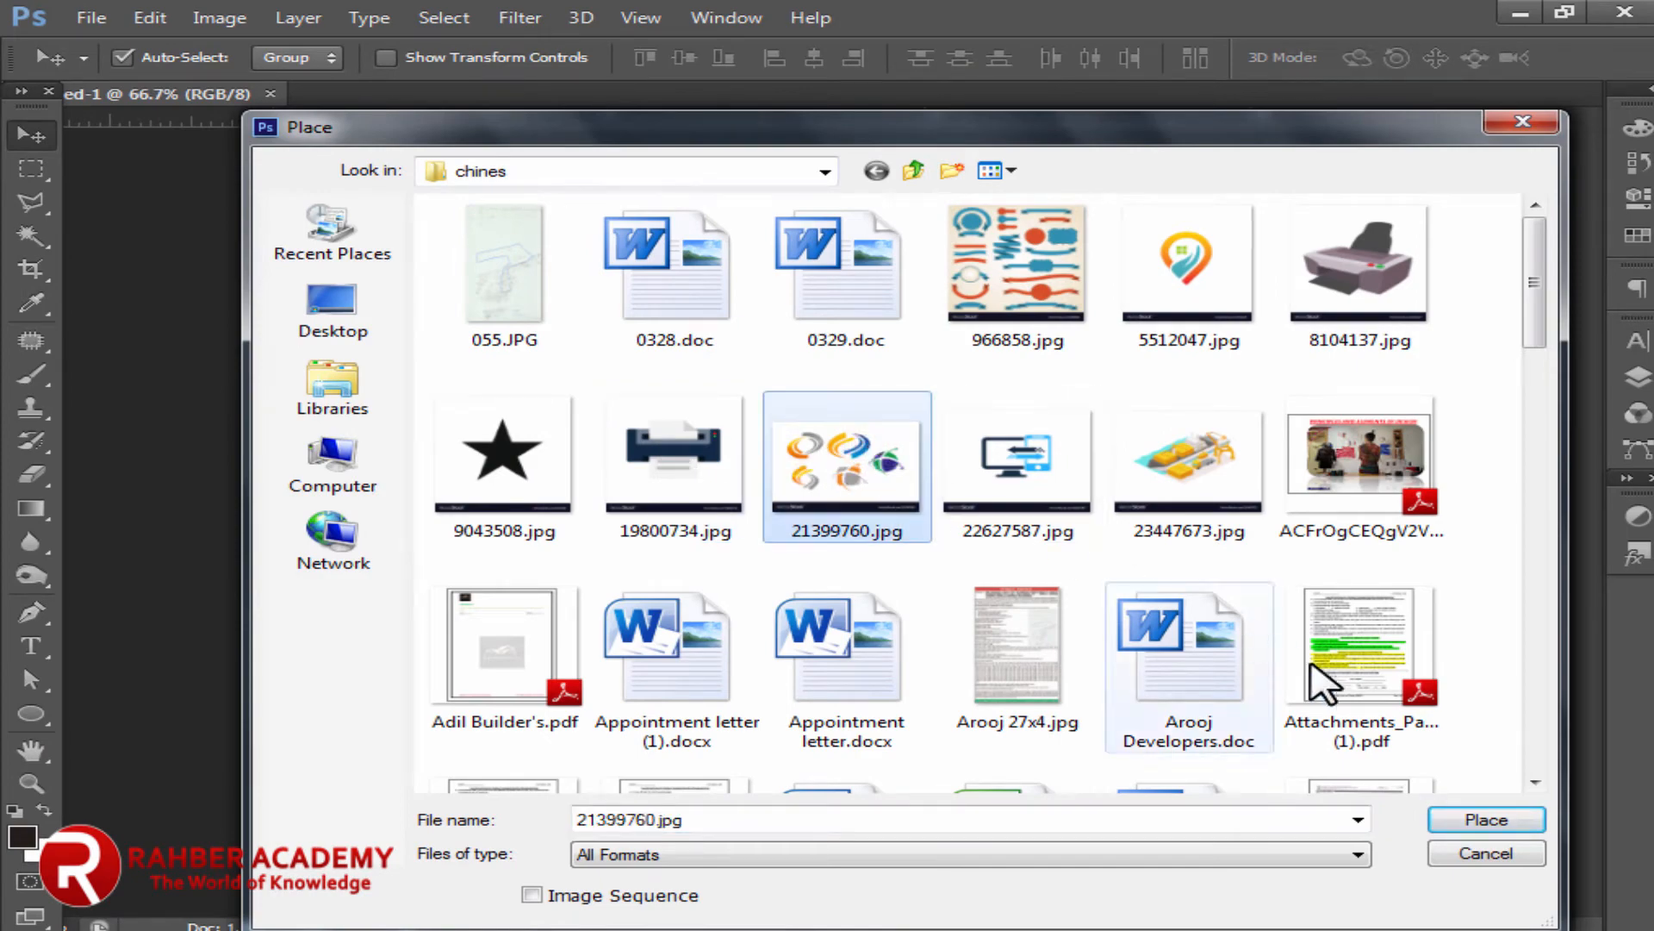
click(1478, 825)
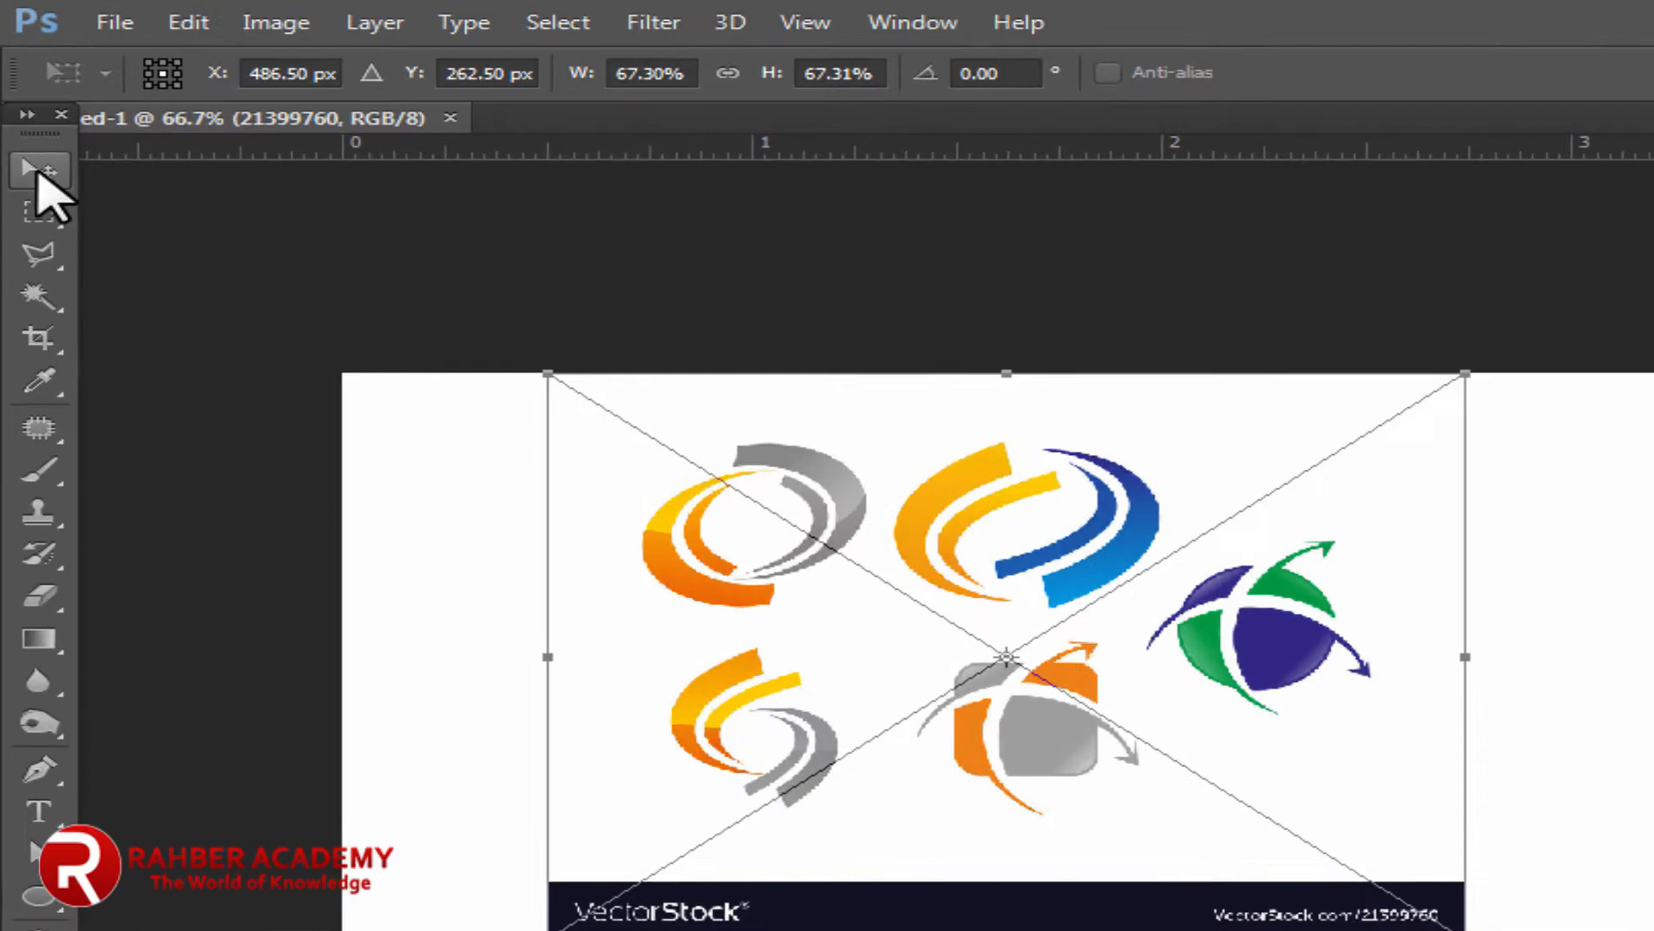
click(31, 134)
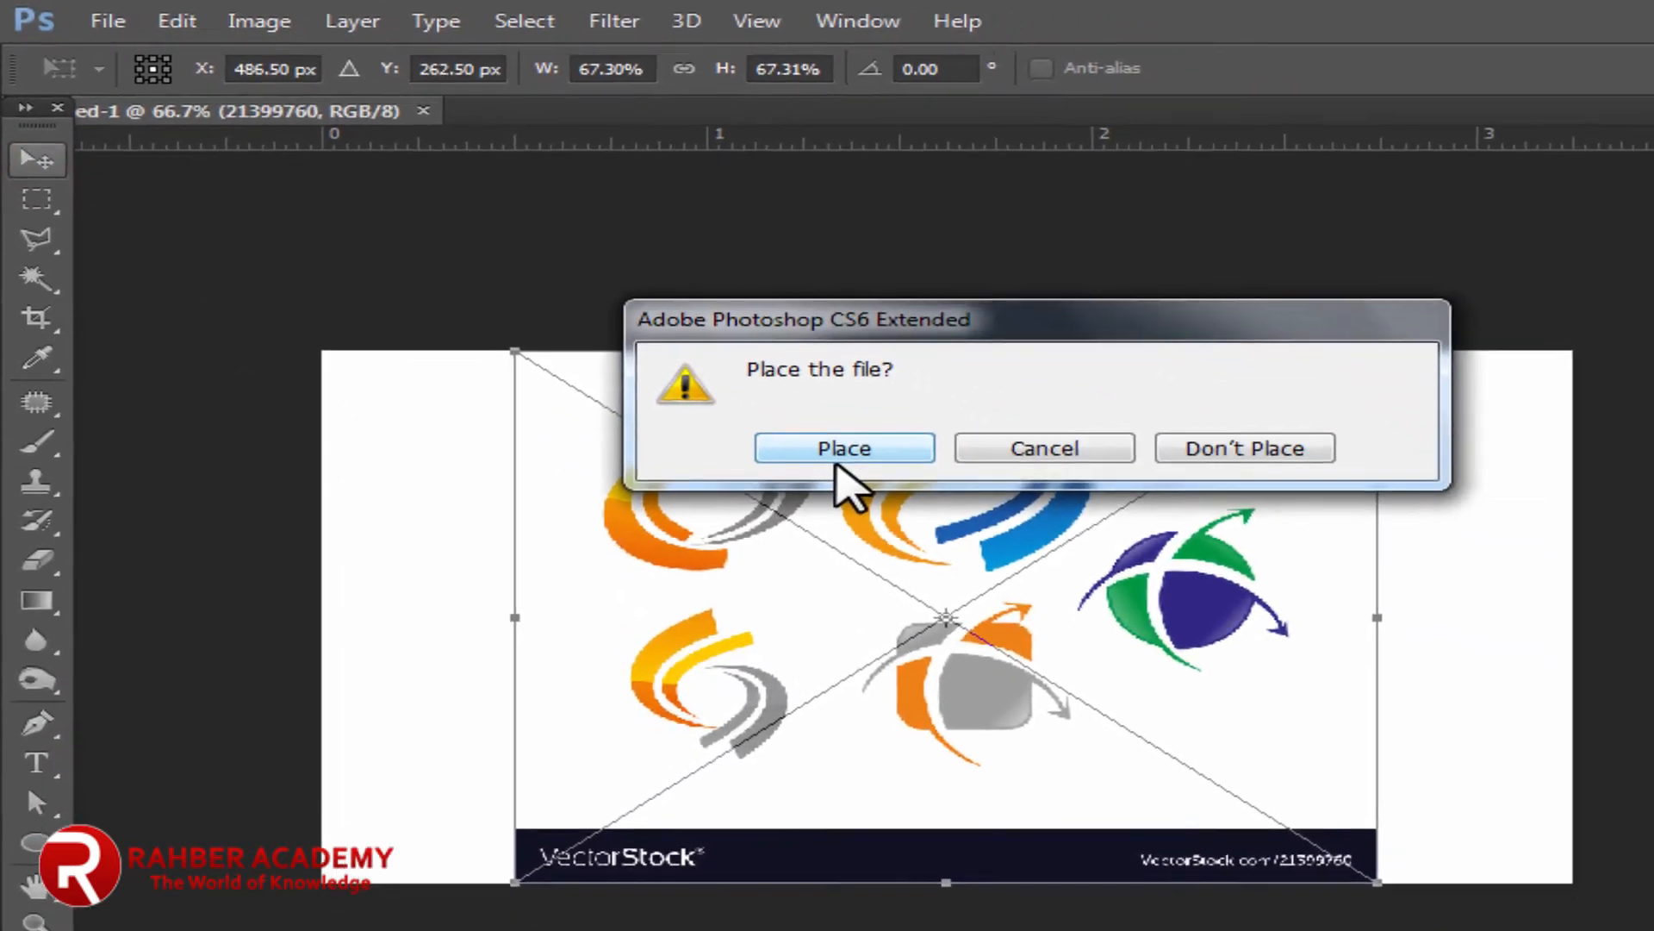
click(1004, 535)
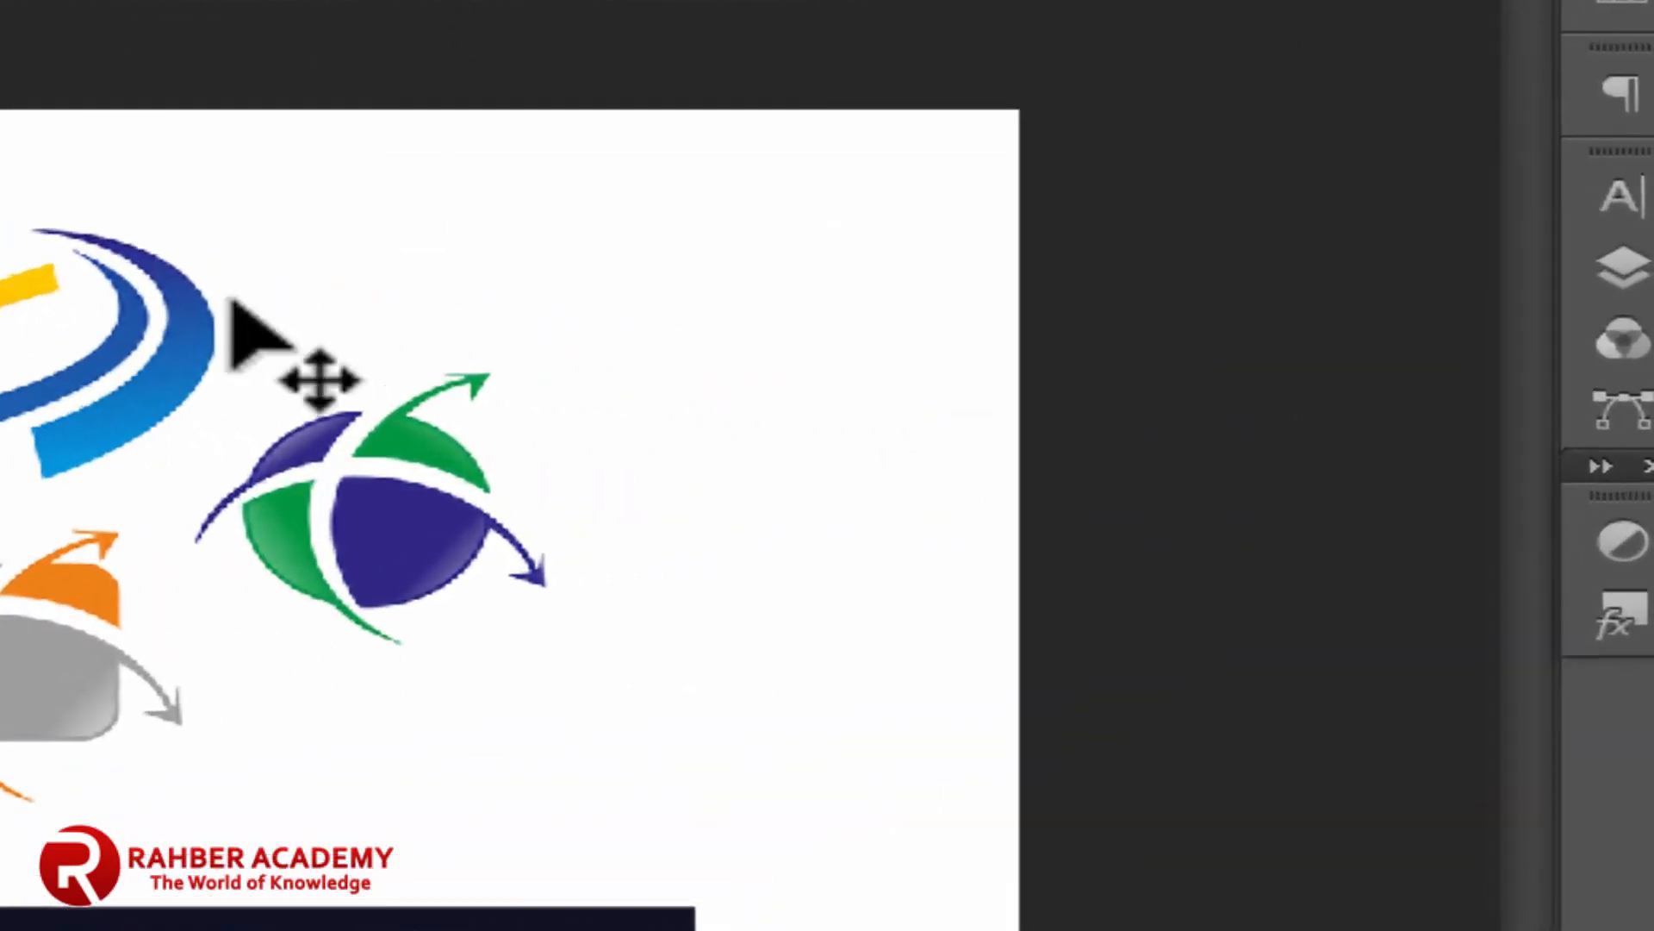
Step: Rasterize the 21399760 layer into an ordinary pixel layer
click(1623, 267)
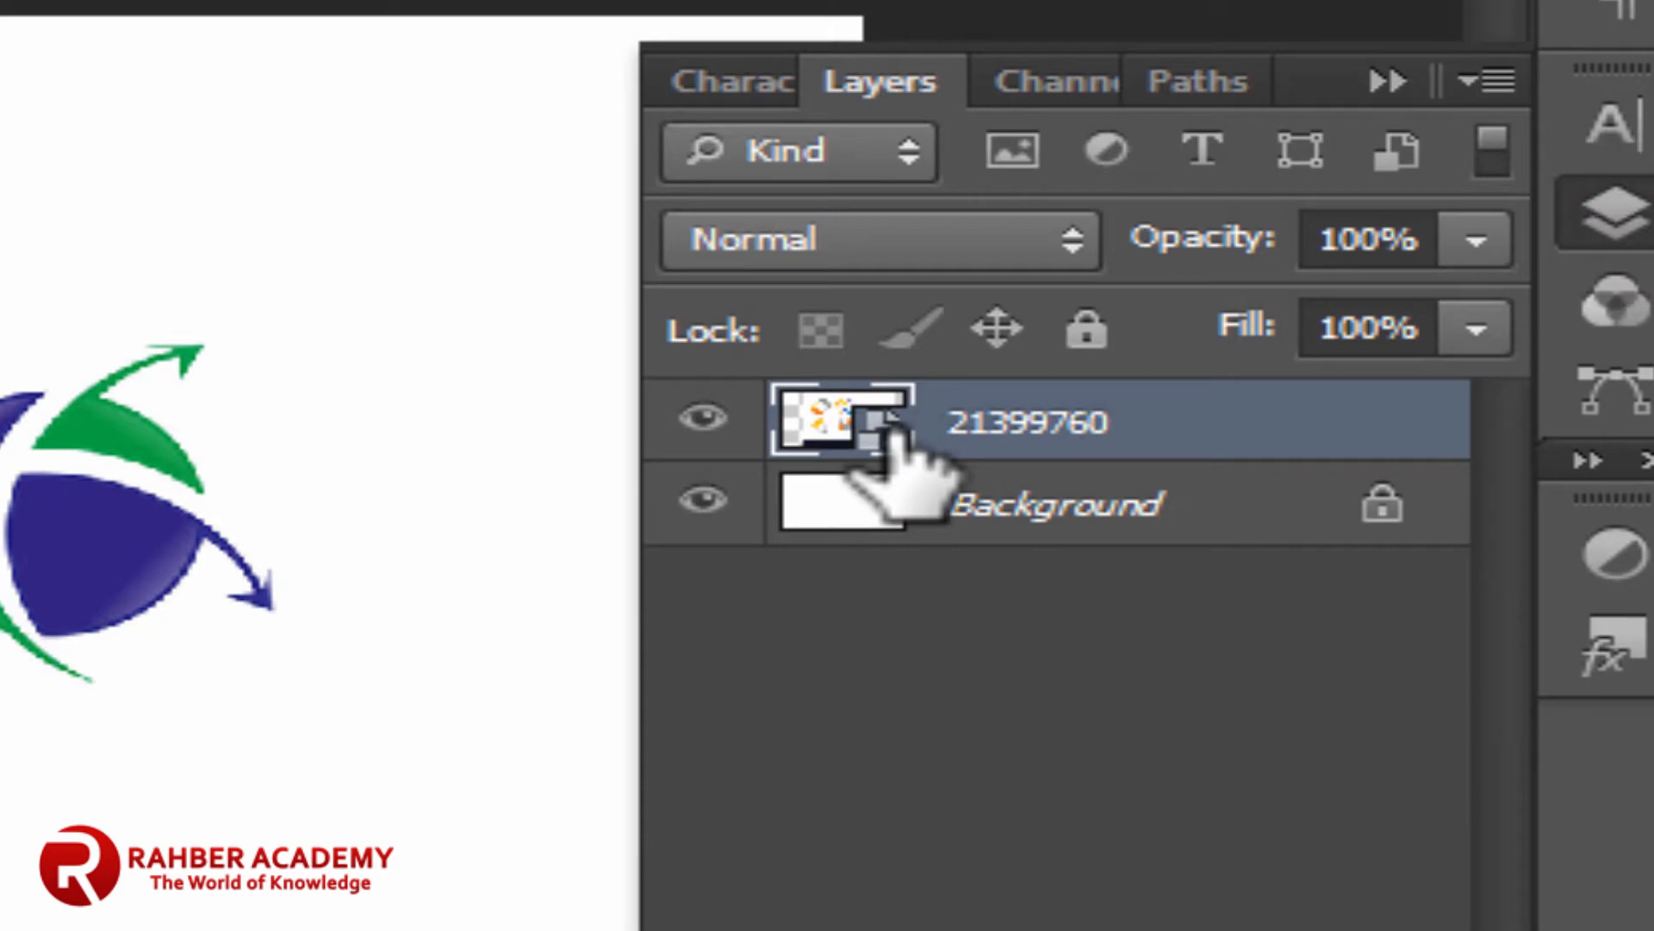
right_click(1210, 435)
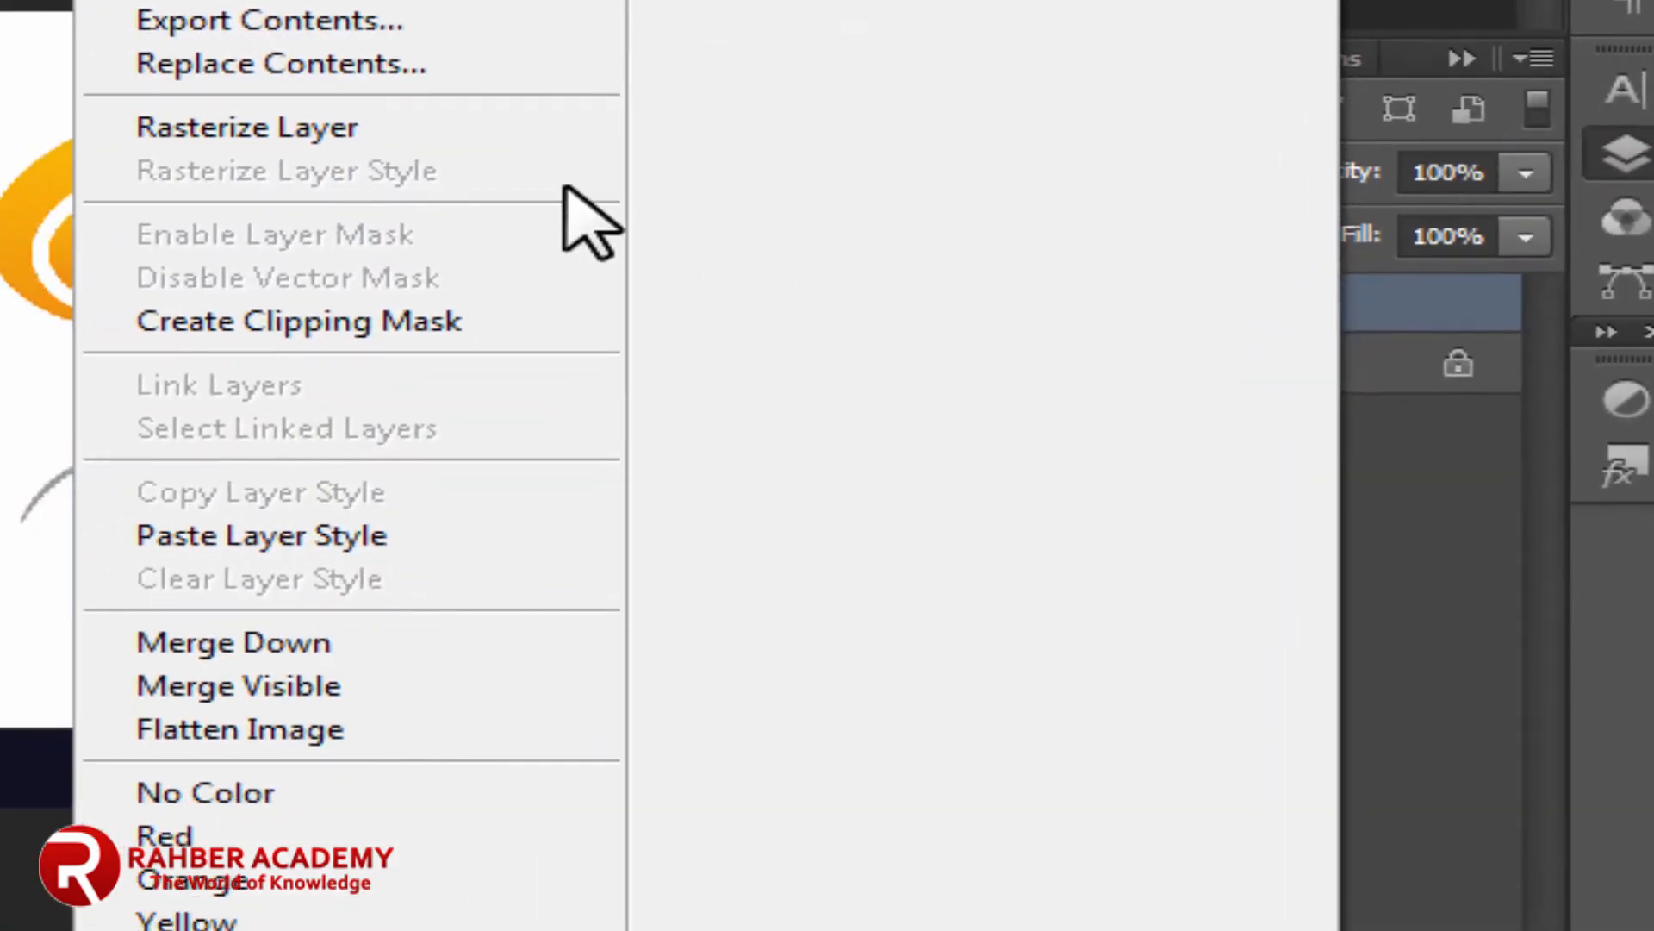
click(302, 138)
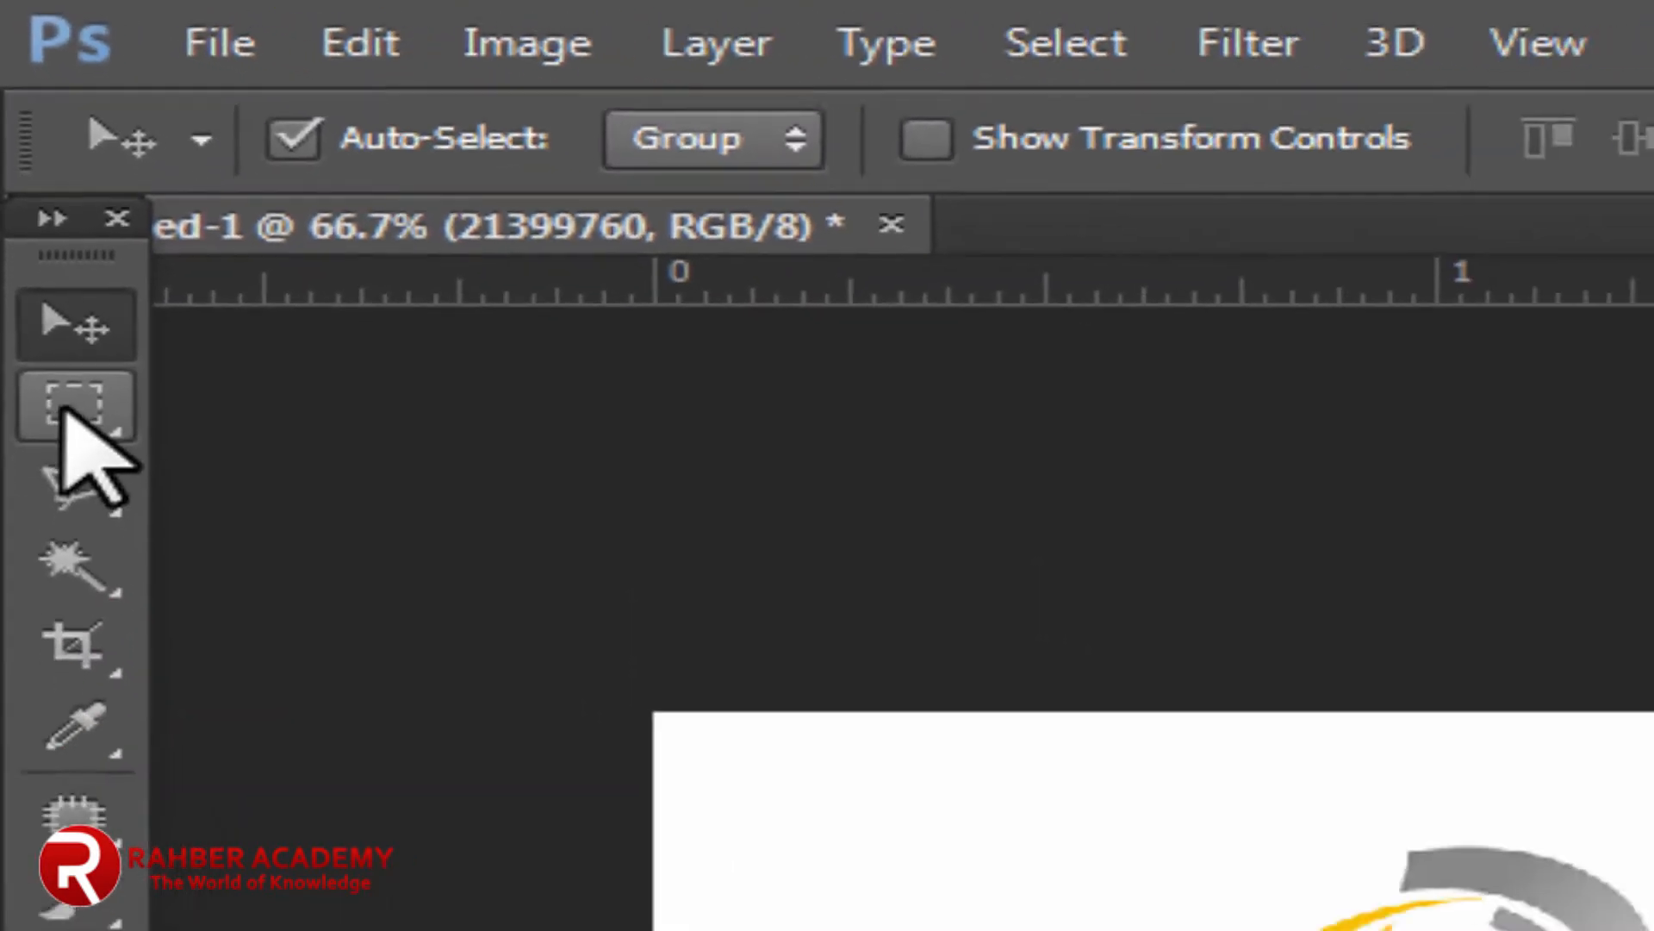
click(61, 335)
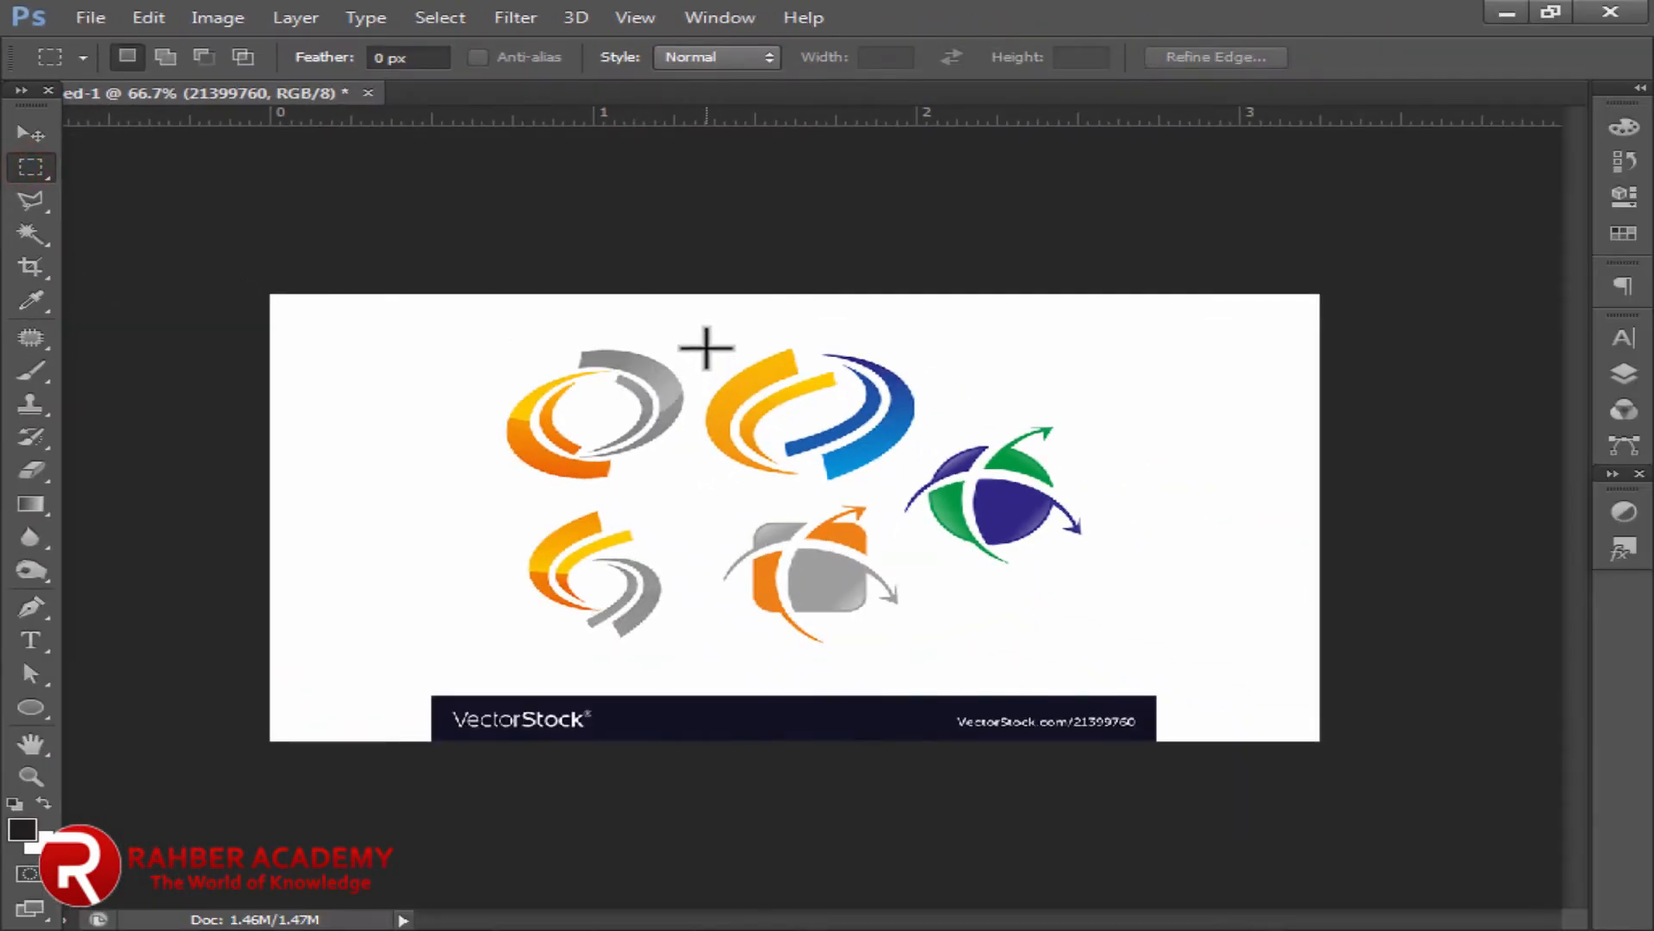
Step: Select the orange-and-blue swoosh logo, invert the selection and delete everything else
drag(917, 468, 916, 484)
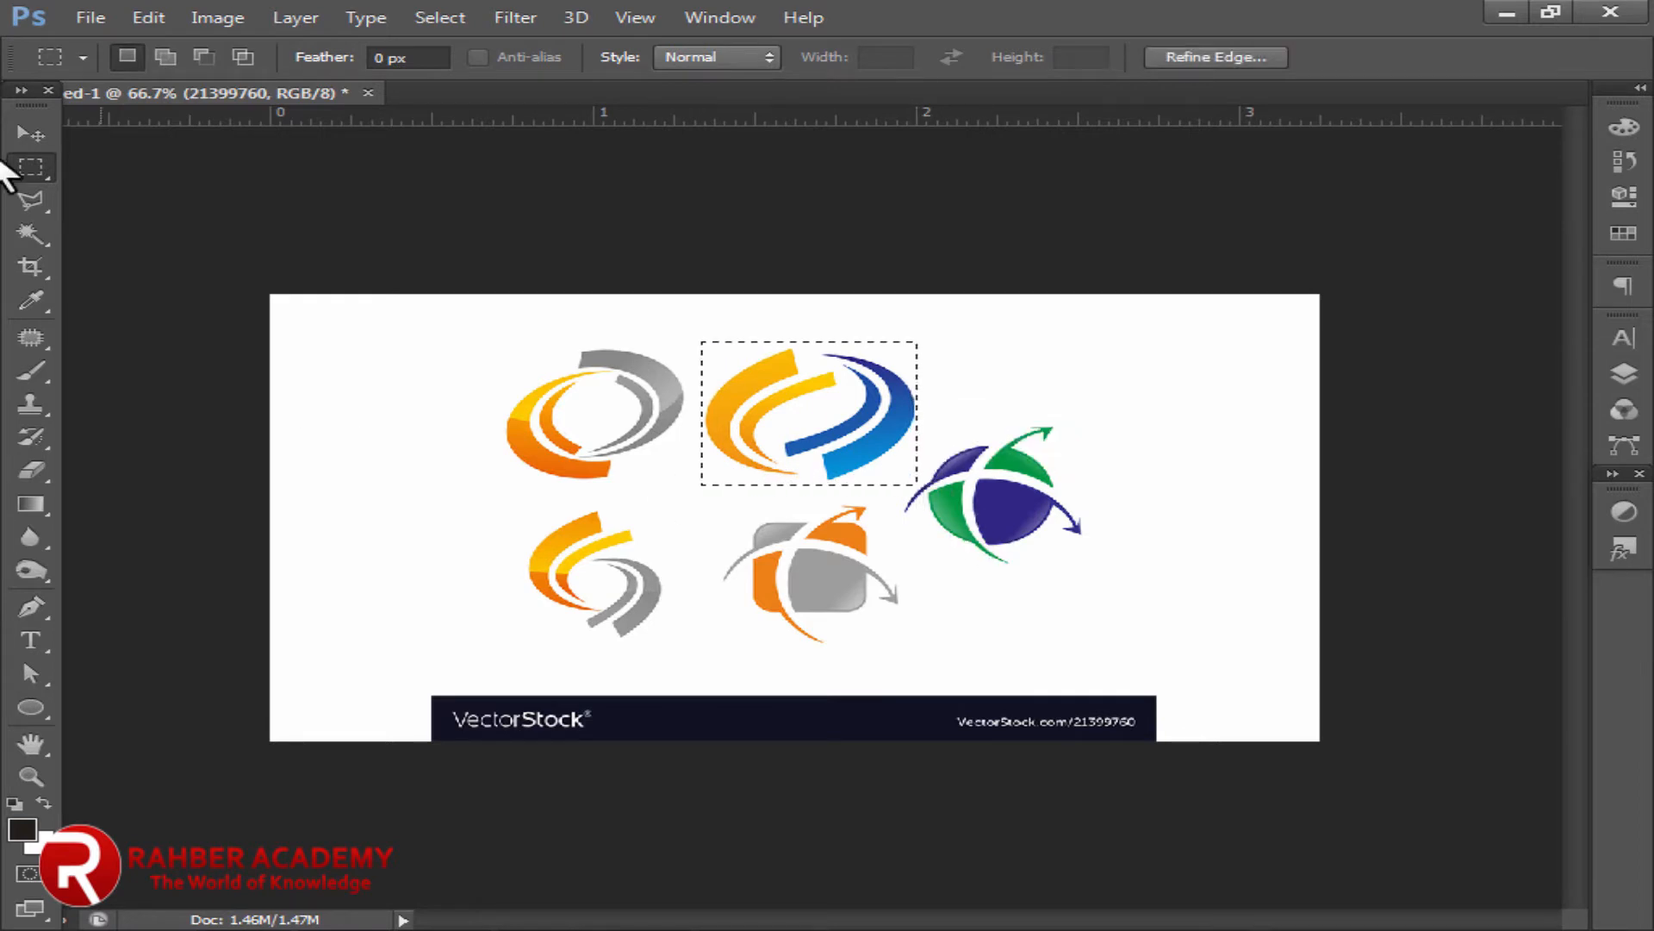
click(29, 134)
key(ctrl+shift+i)
key(Delete)
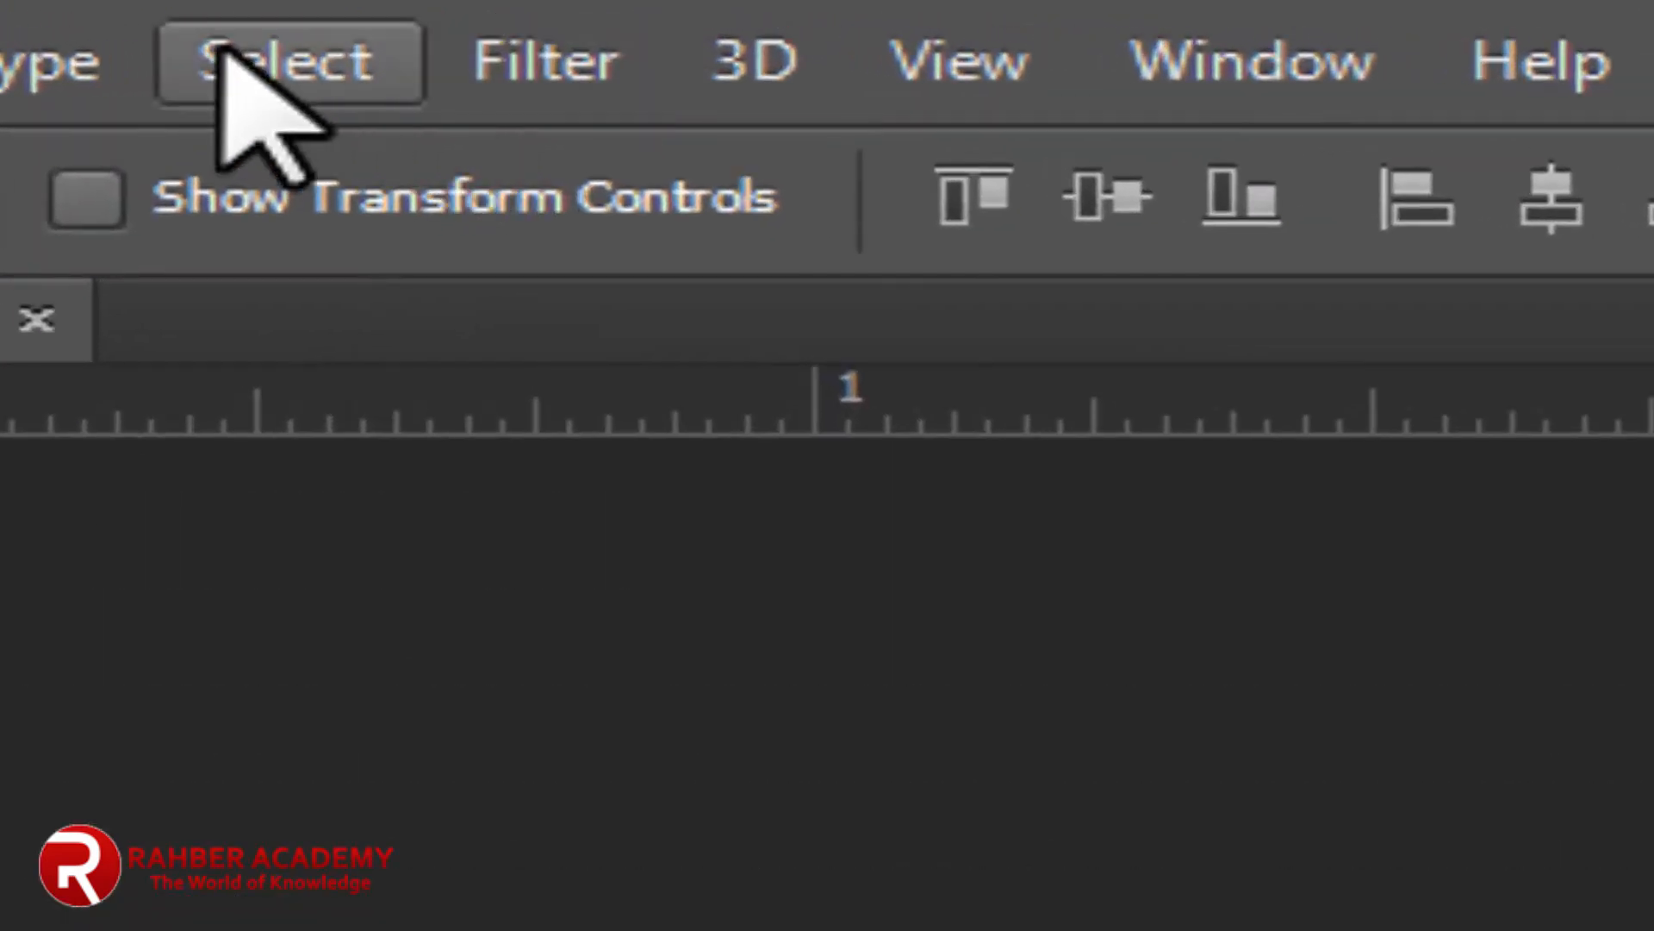
Step: Deselect and move the swoosh logo up to the card's upper-left corner
click(226, 59)
click(250, 259)
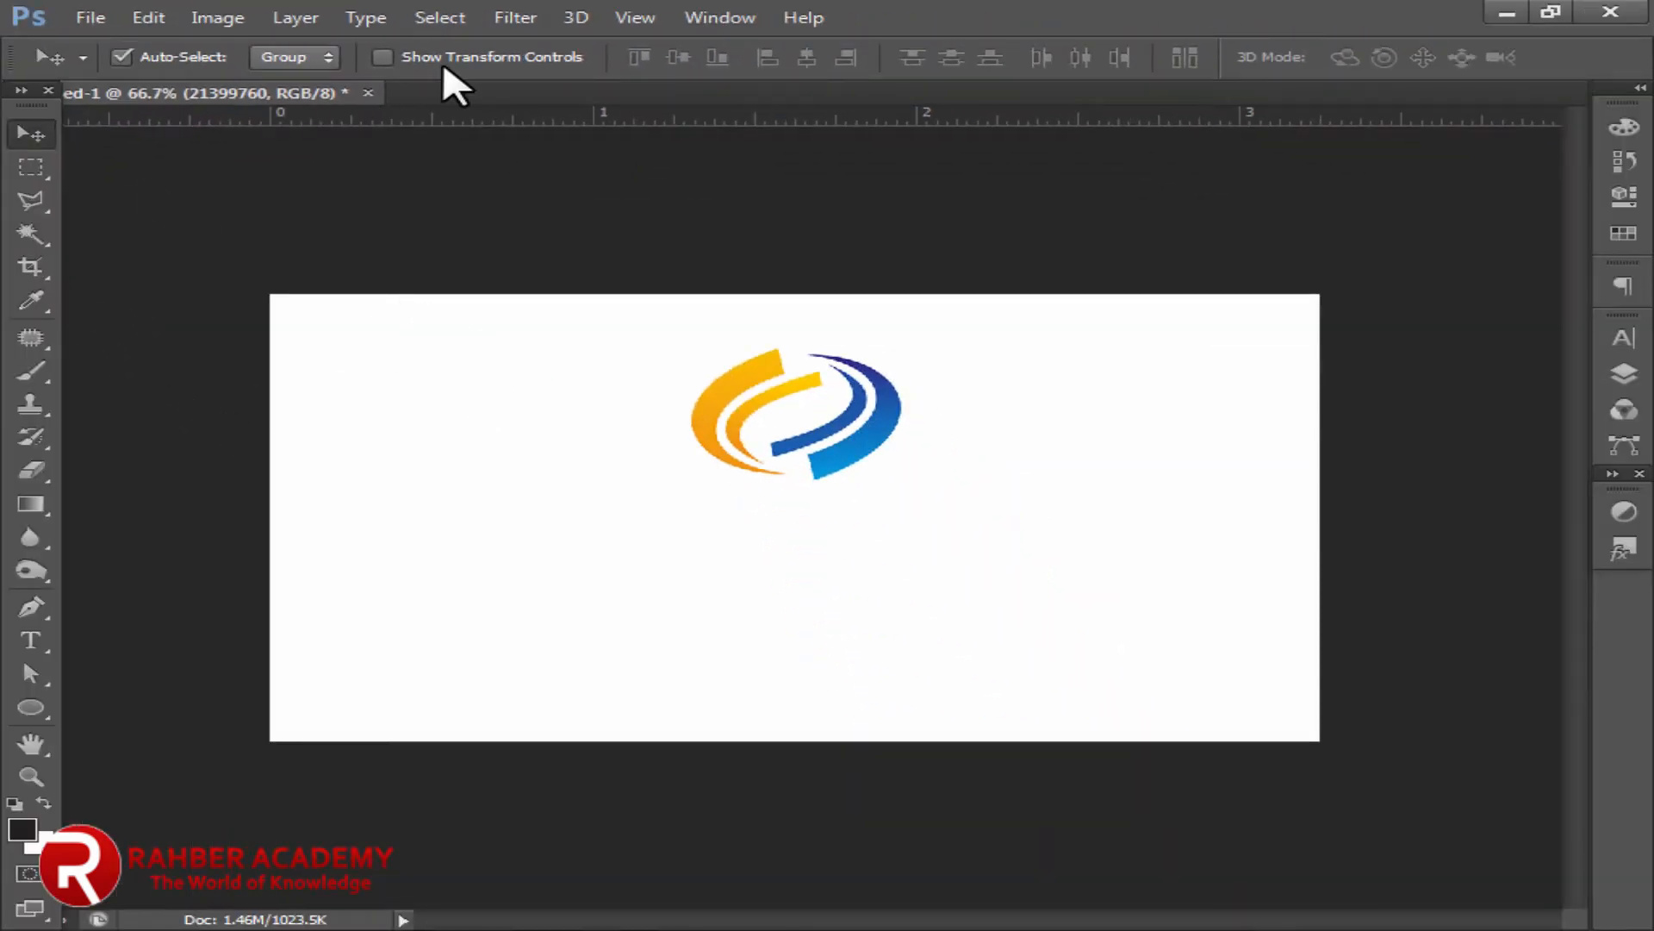
key(shift+Up)
key(shift+Up)
key(shift+Up)
key(shift+Up)
key(shift+Up)
key(shift+Up)
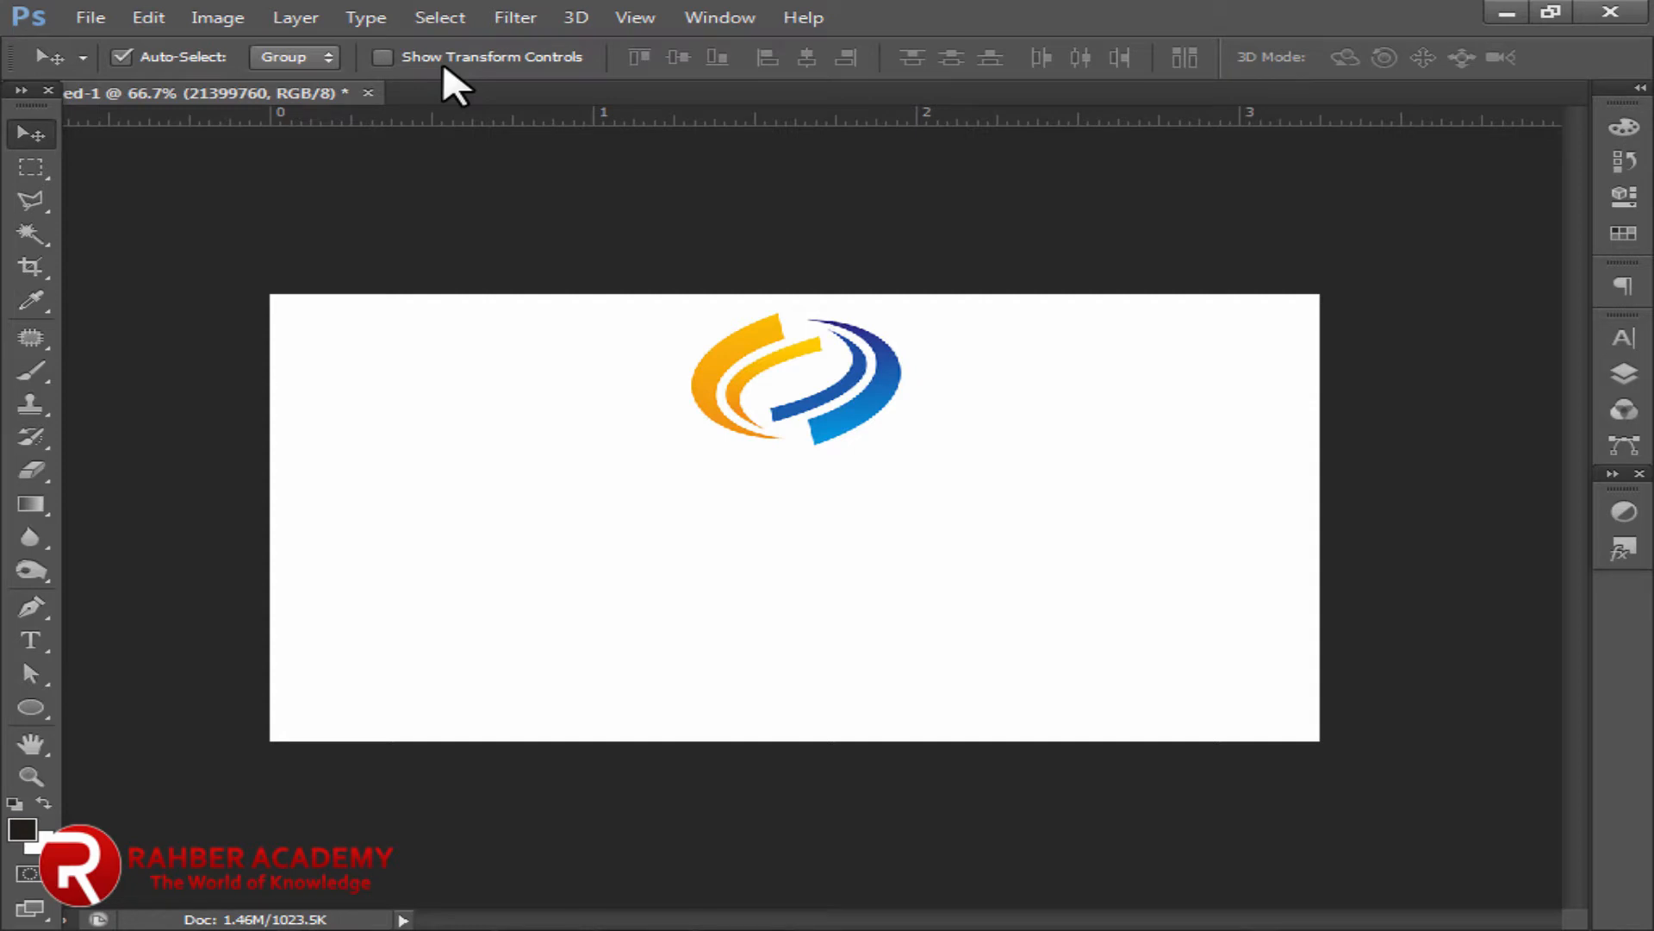
drag(737, 373, 357, 335)
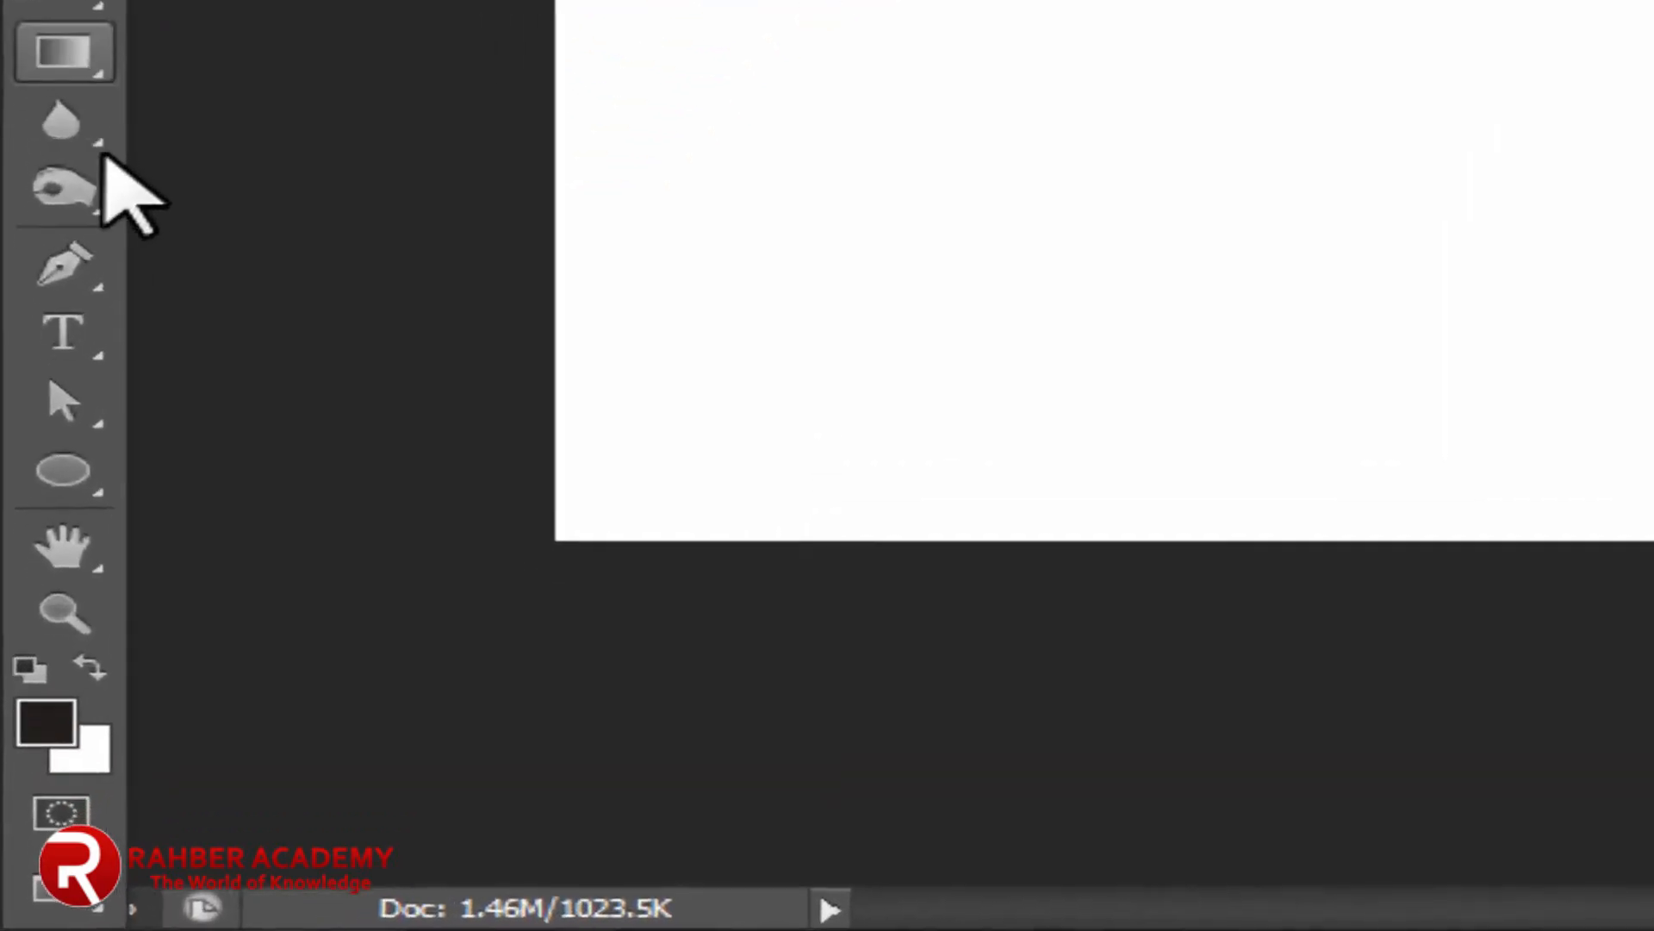
Step: Draw a text box right of the logo and type ZAHOOOR TRADING CORPORATION
click(108, 219)
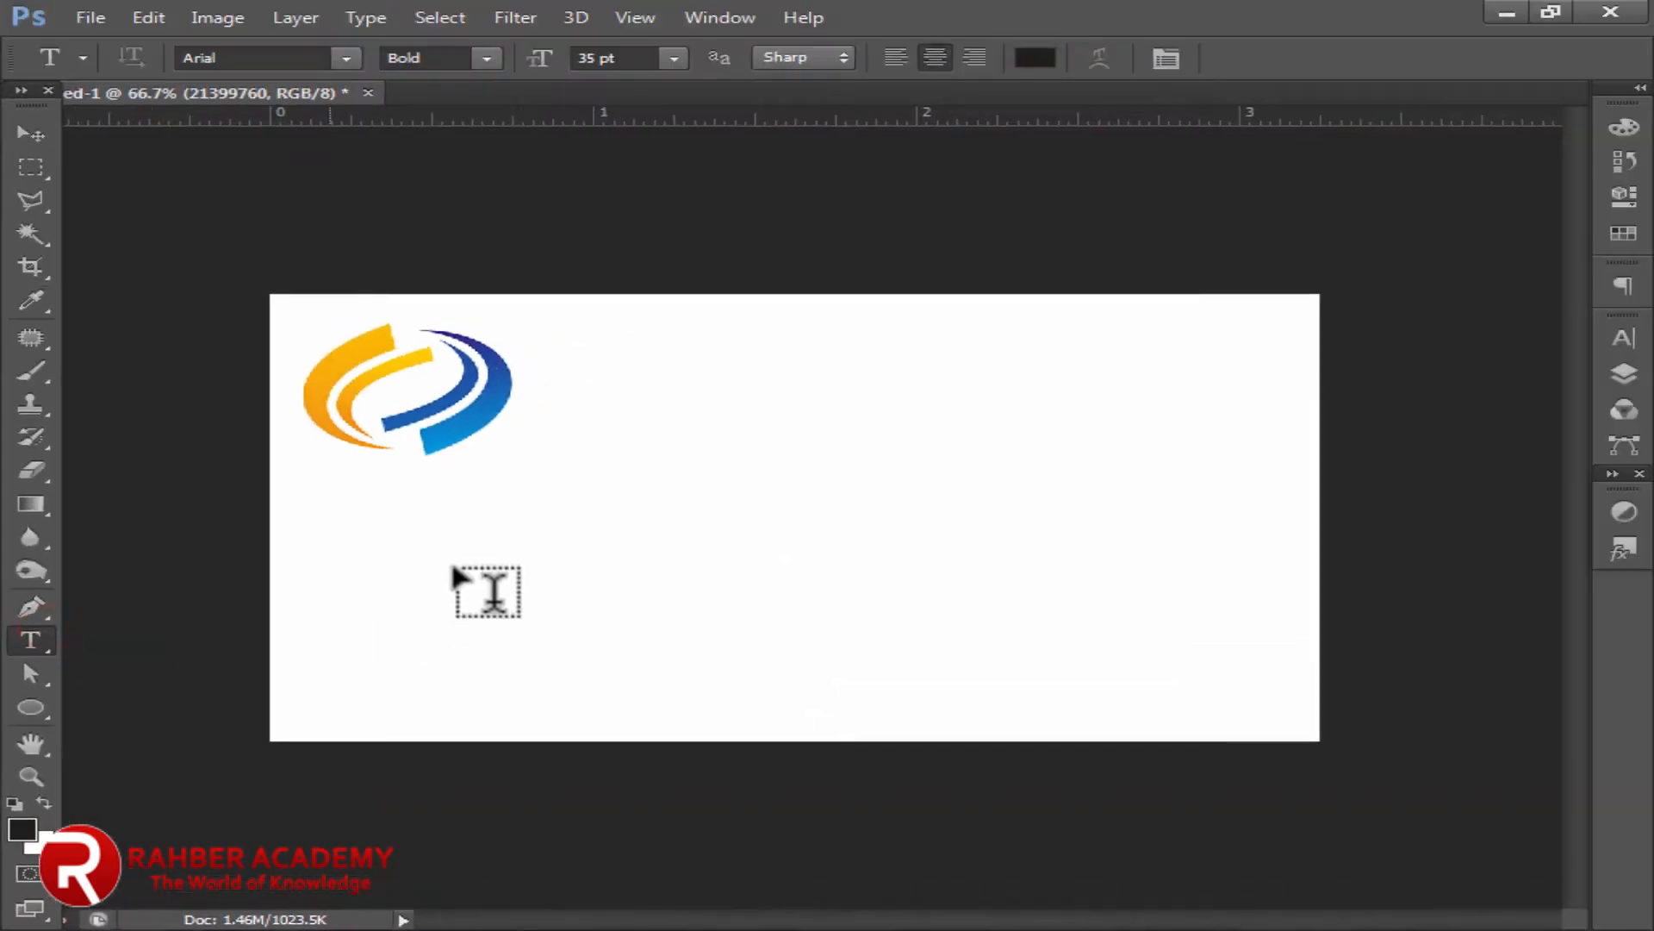
drag(517, 416, 1251, 505)
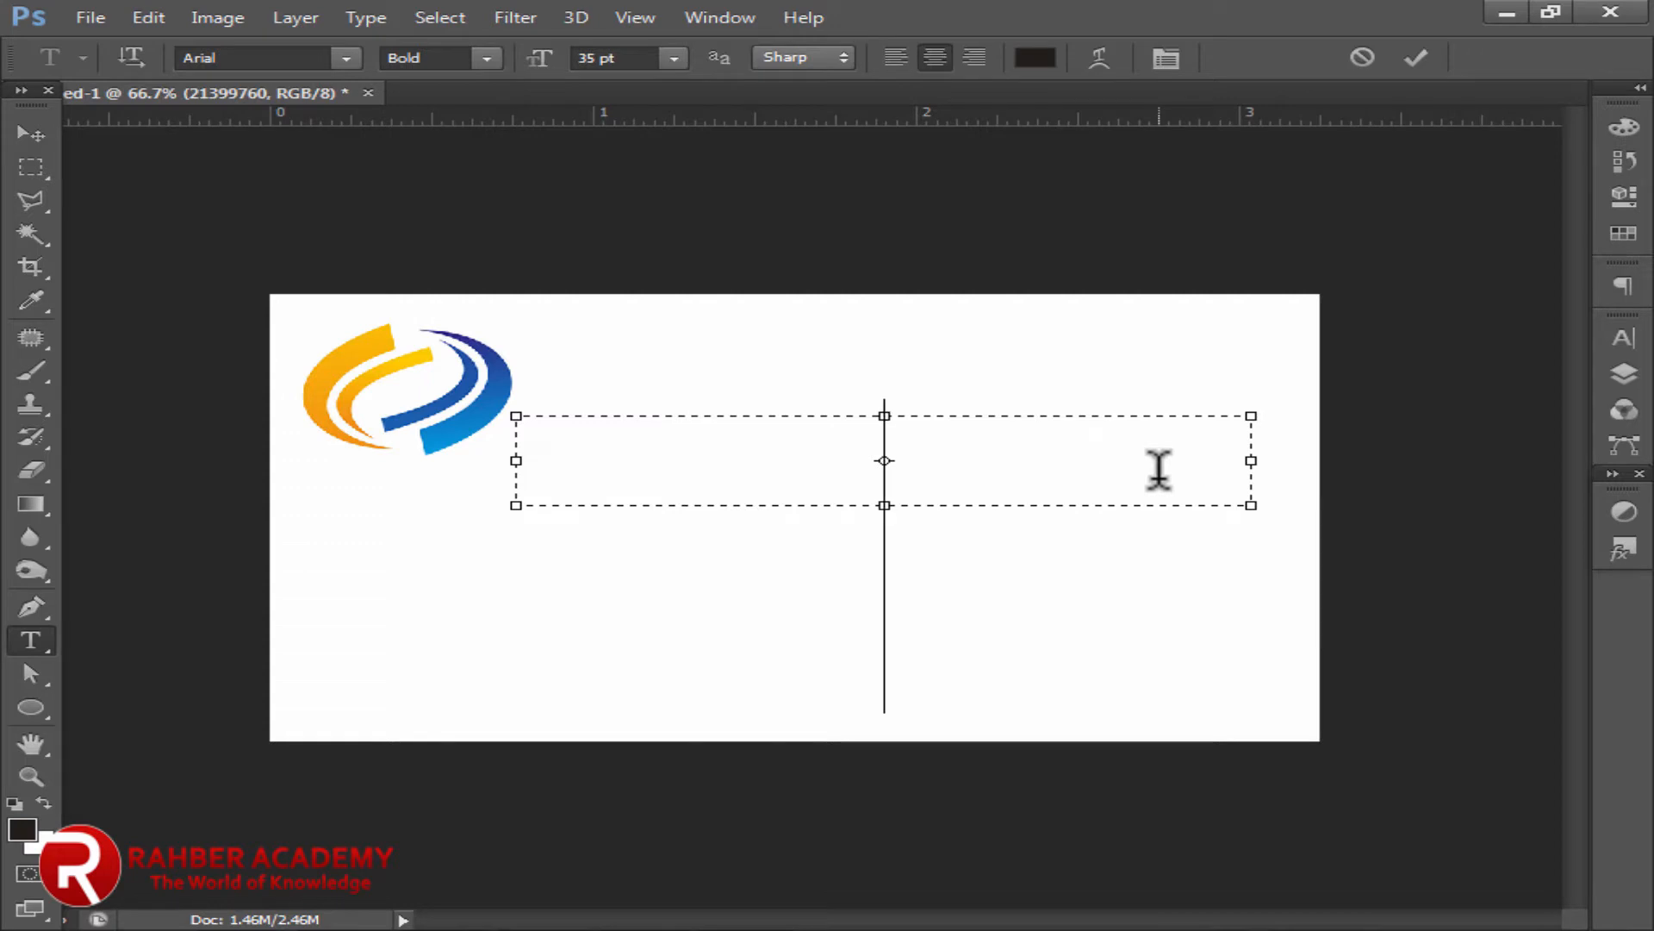
text(Z A H O)
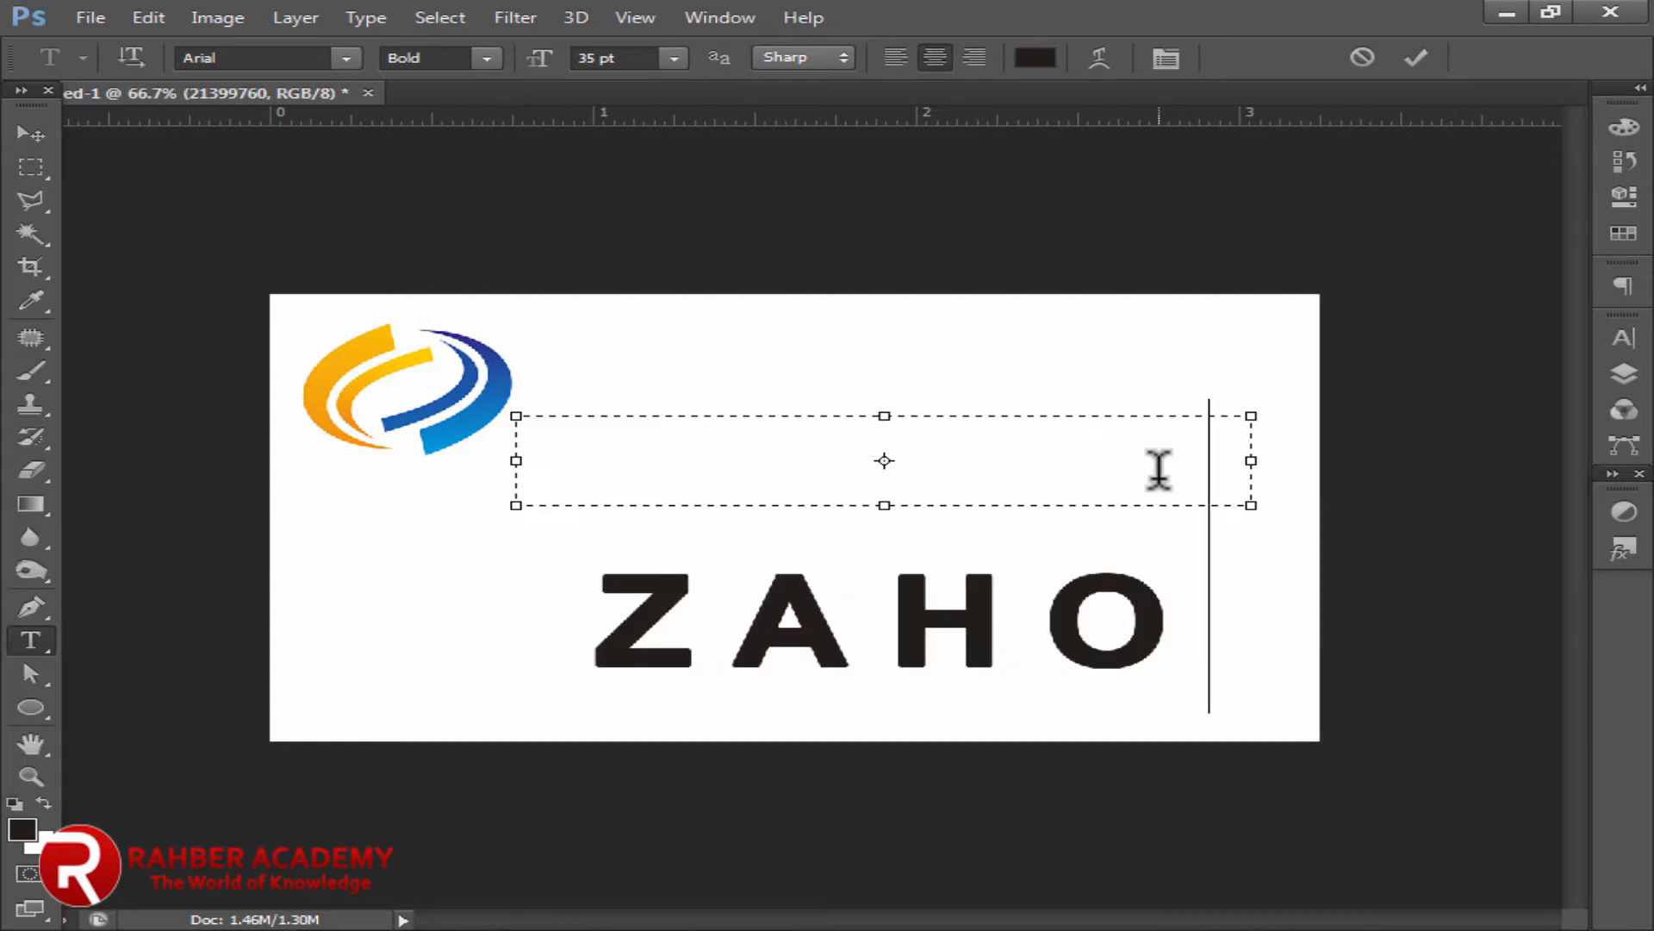
Step: Shrink the whole company name to 6 pt so it fits on one line
key(ctrl+a)
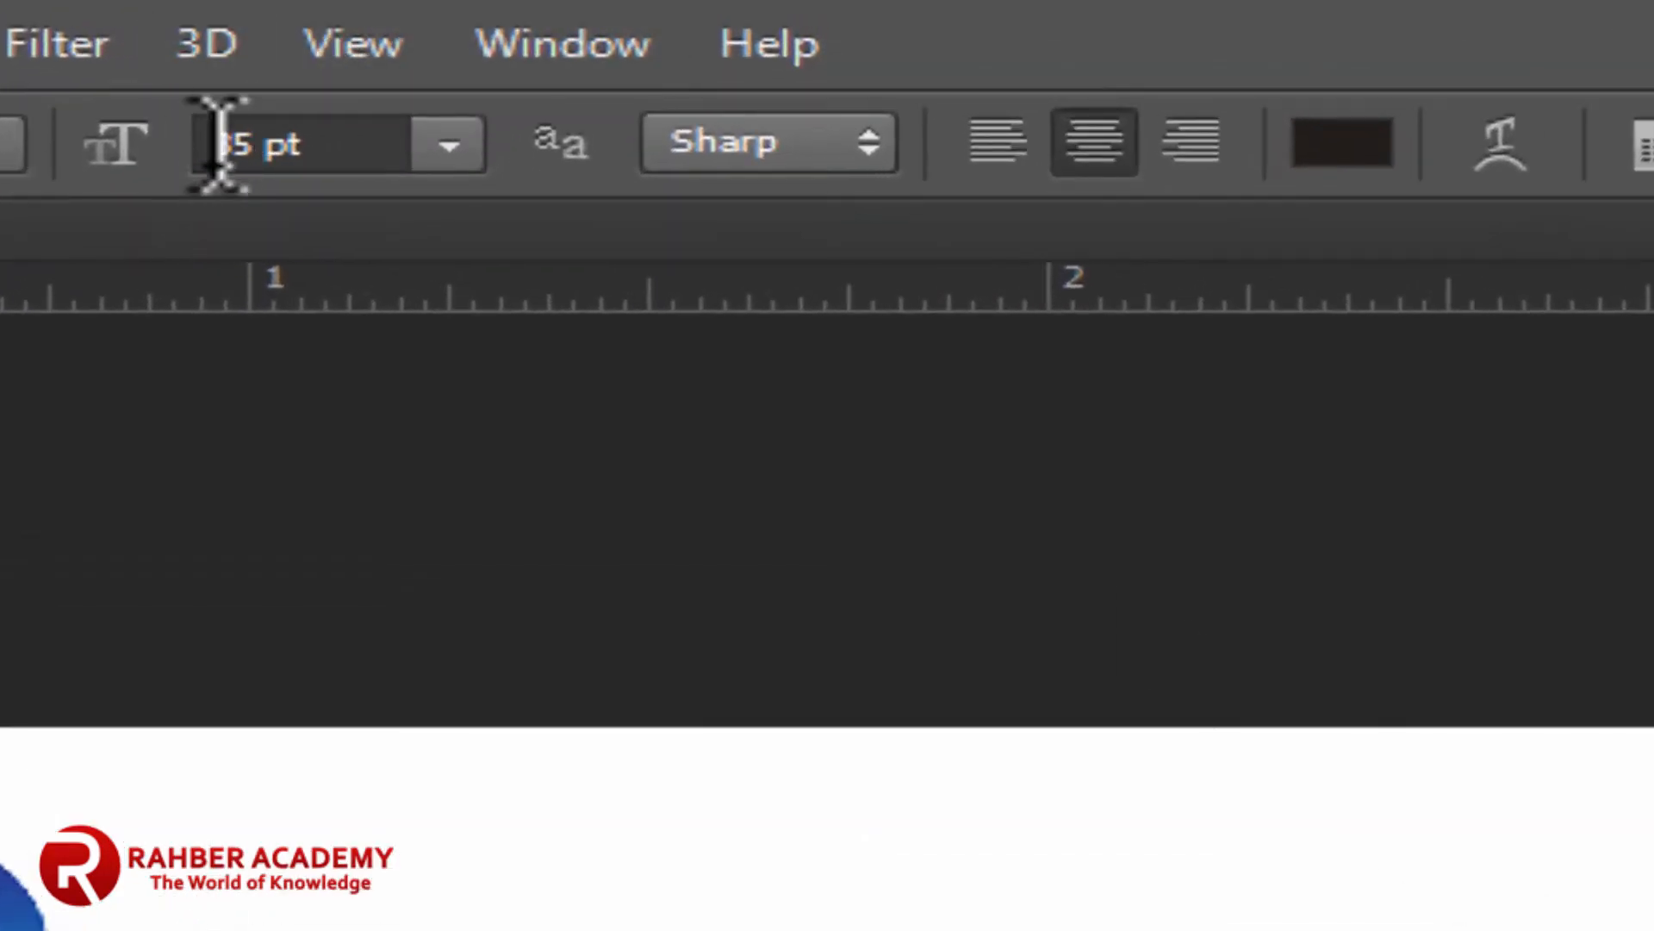
click(572, 58)
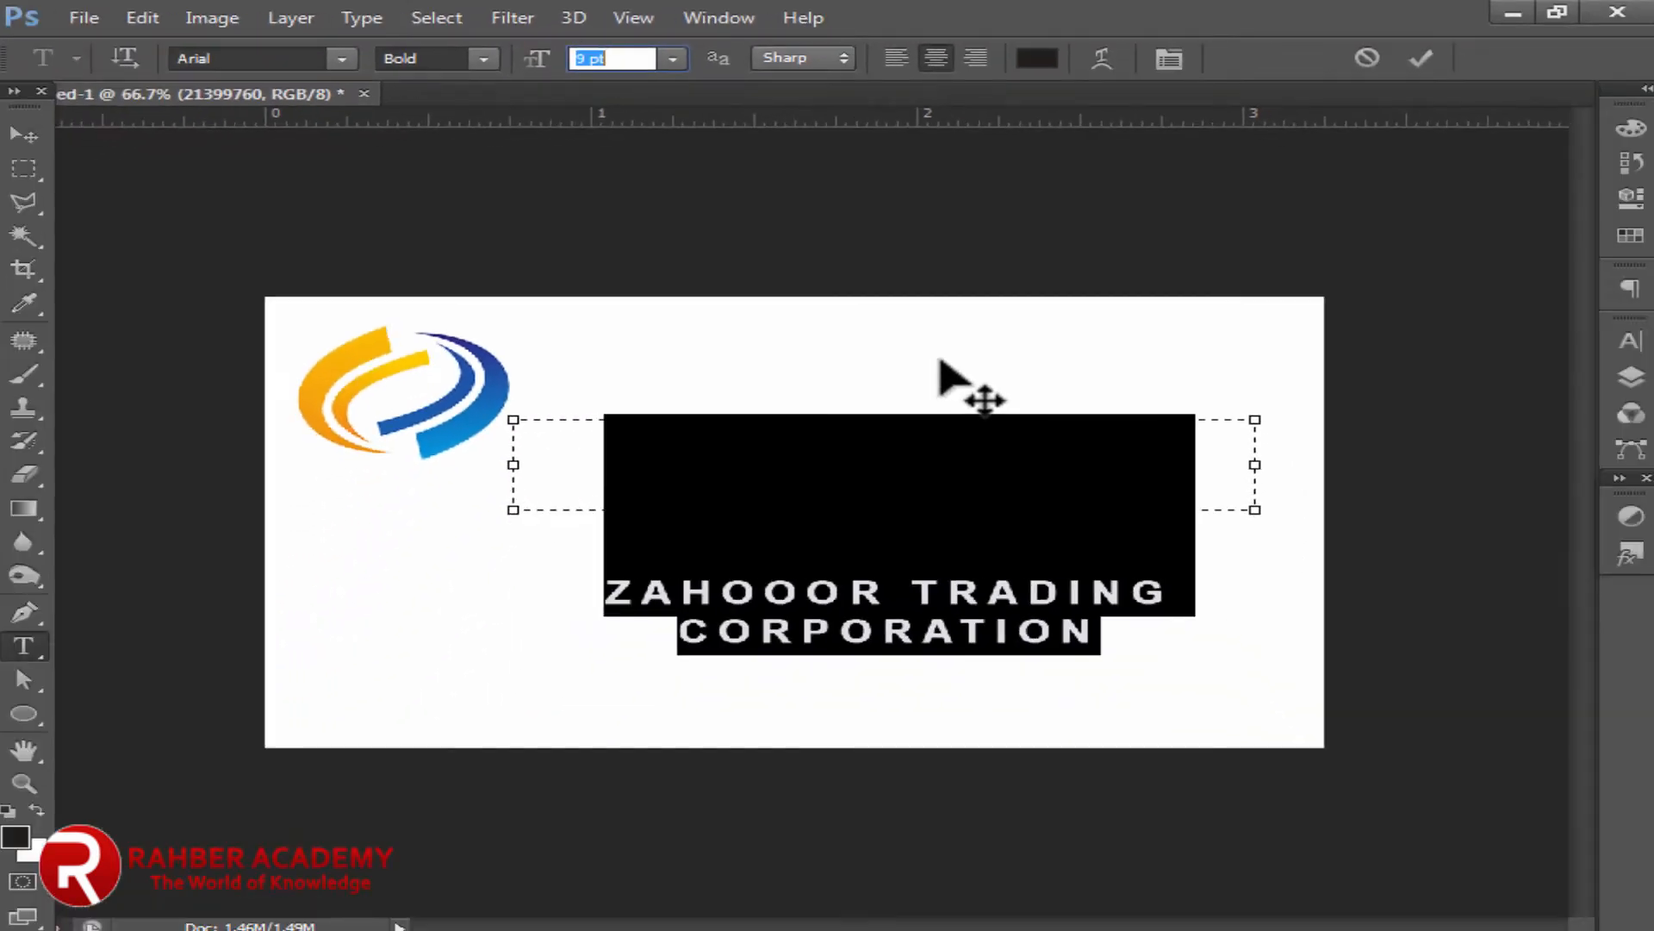
text(7)
key(Return)
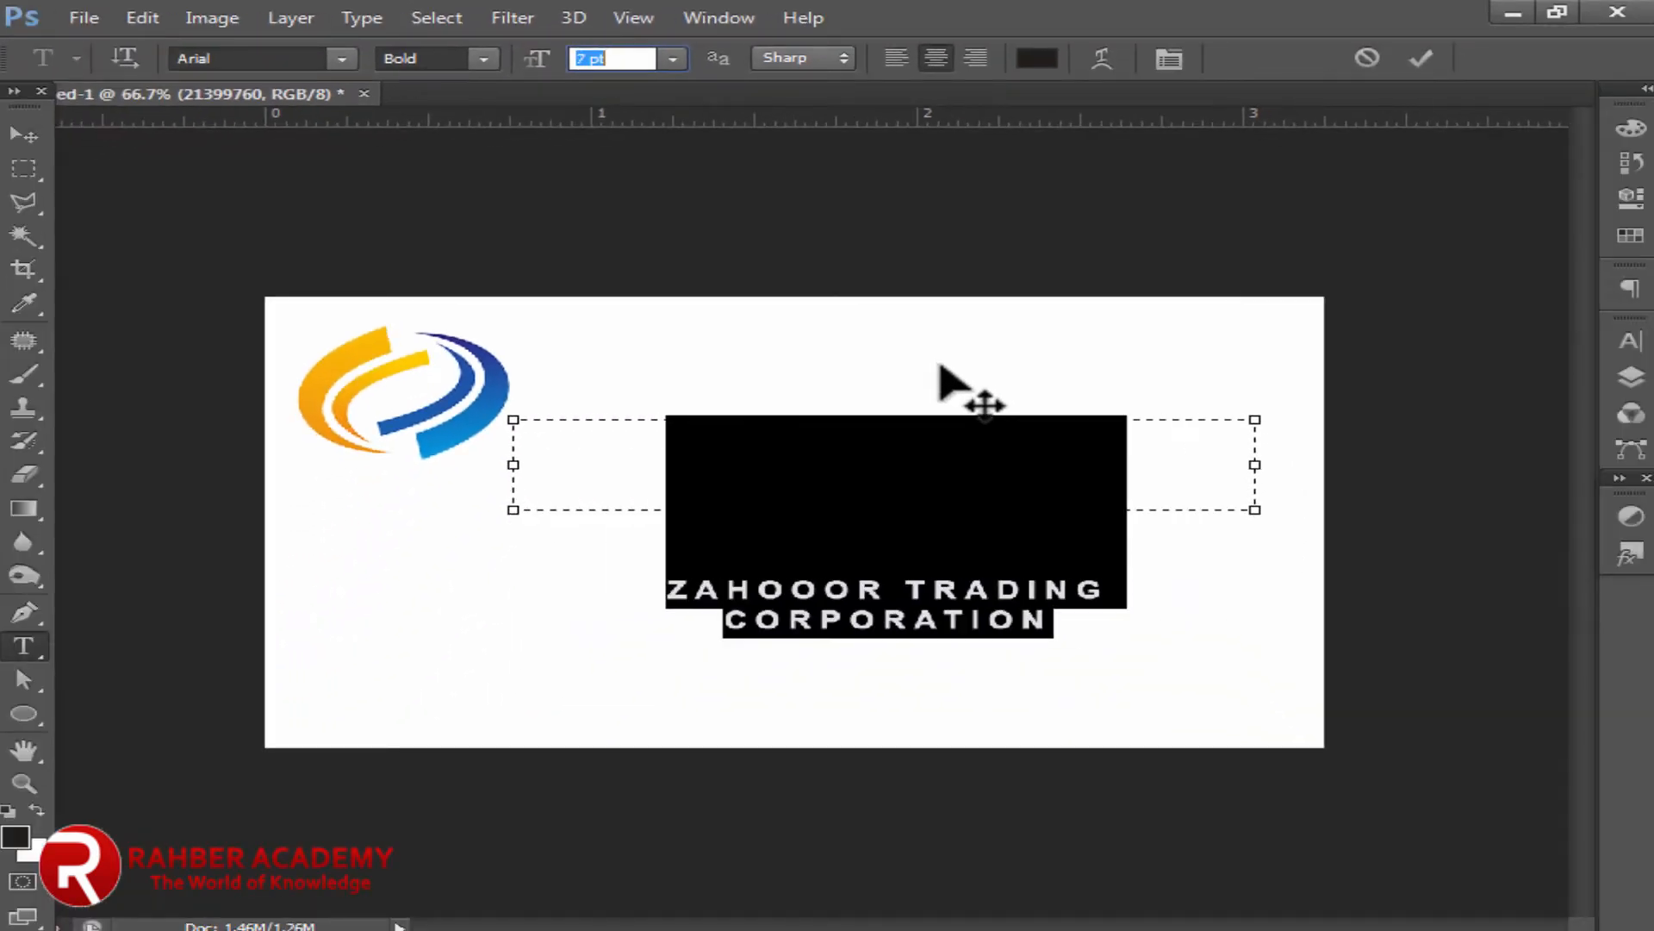
text(6)
key(Return)
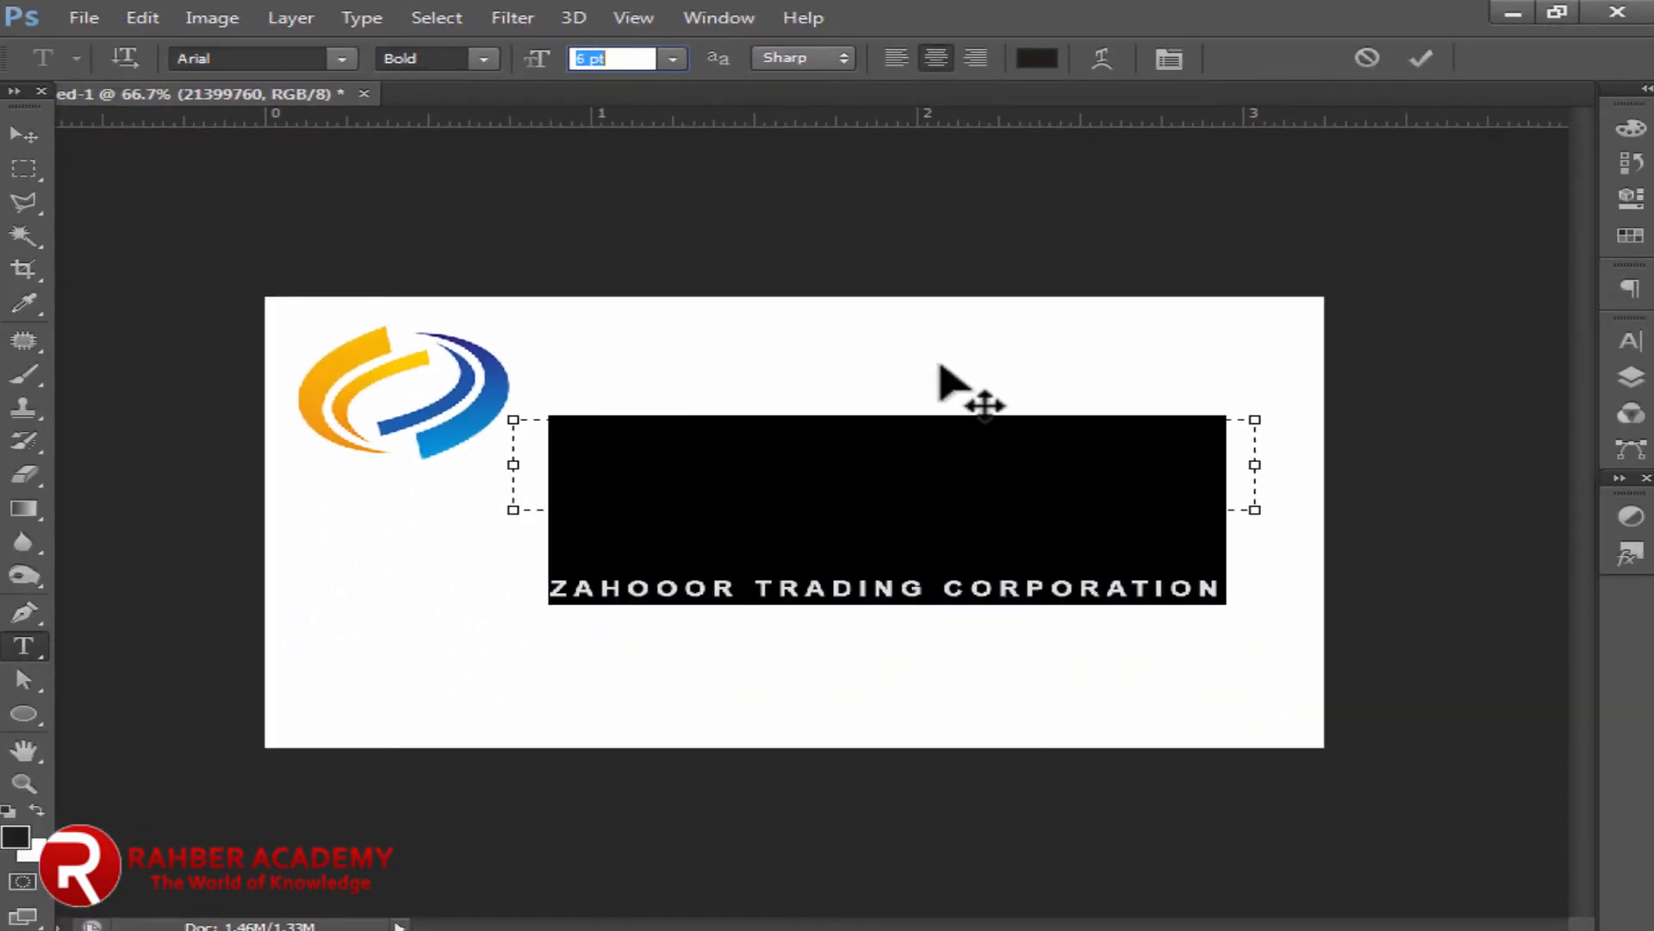
click(24, 138)
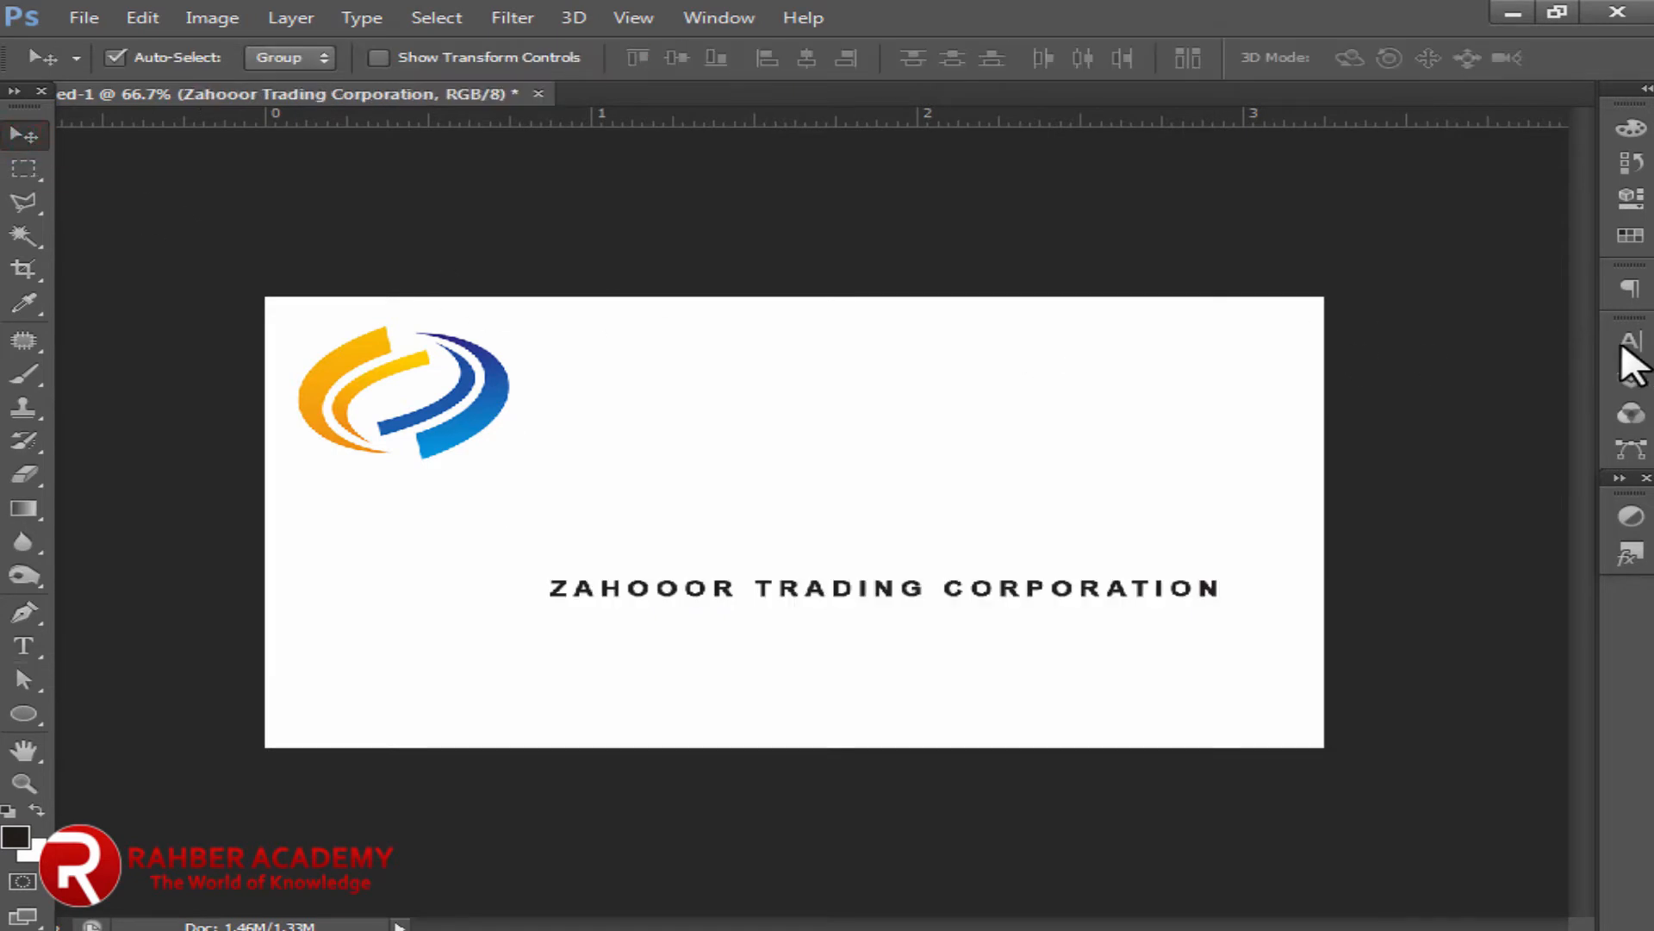
Step: Reset the company name's baseline shift and tracking to 0
click(1630, 342)
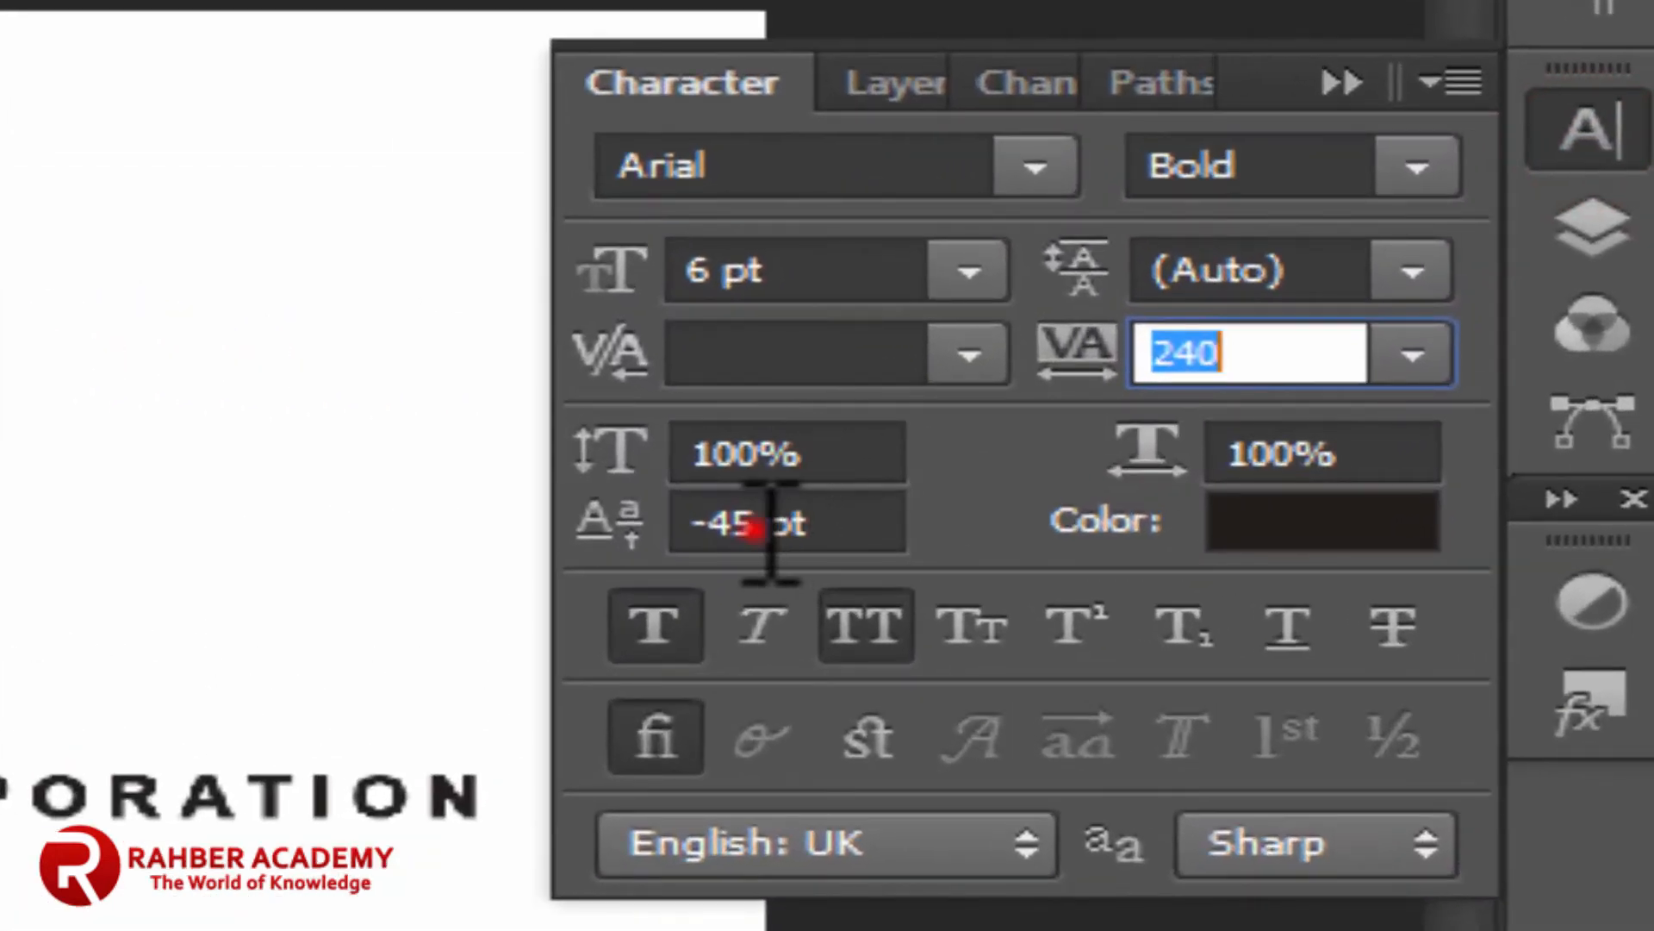
click(758, 528)
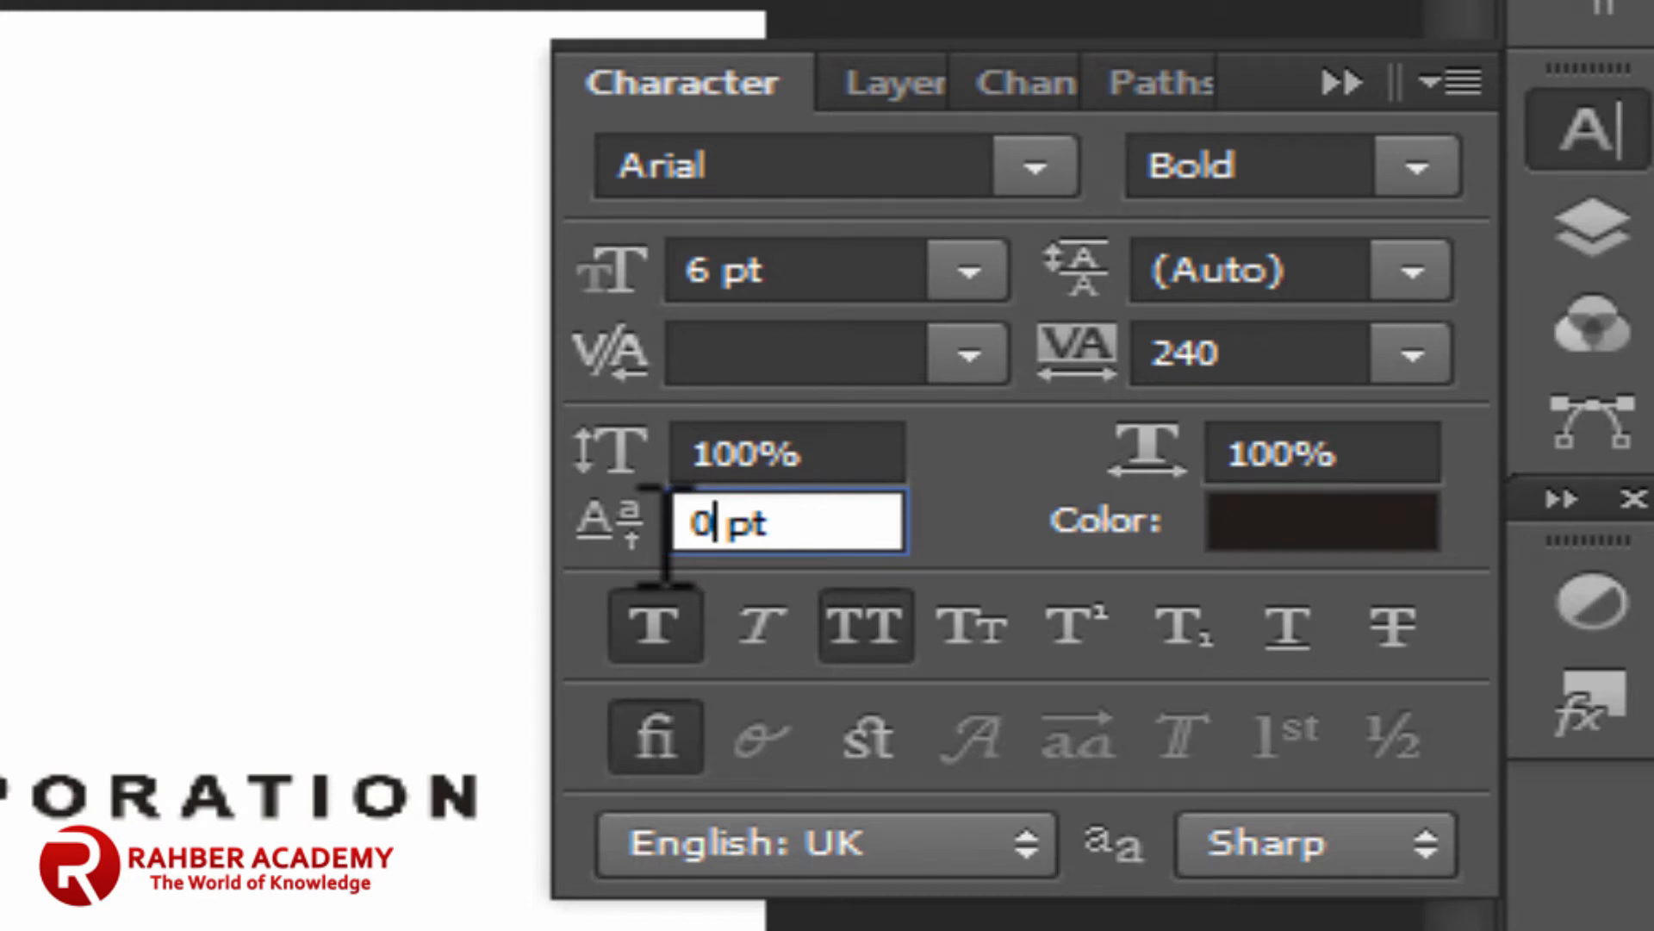
key(Return)
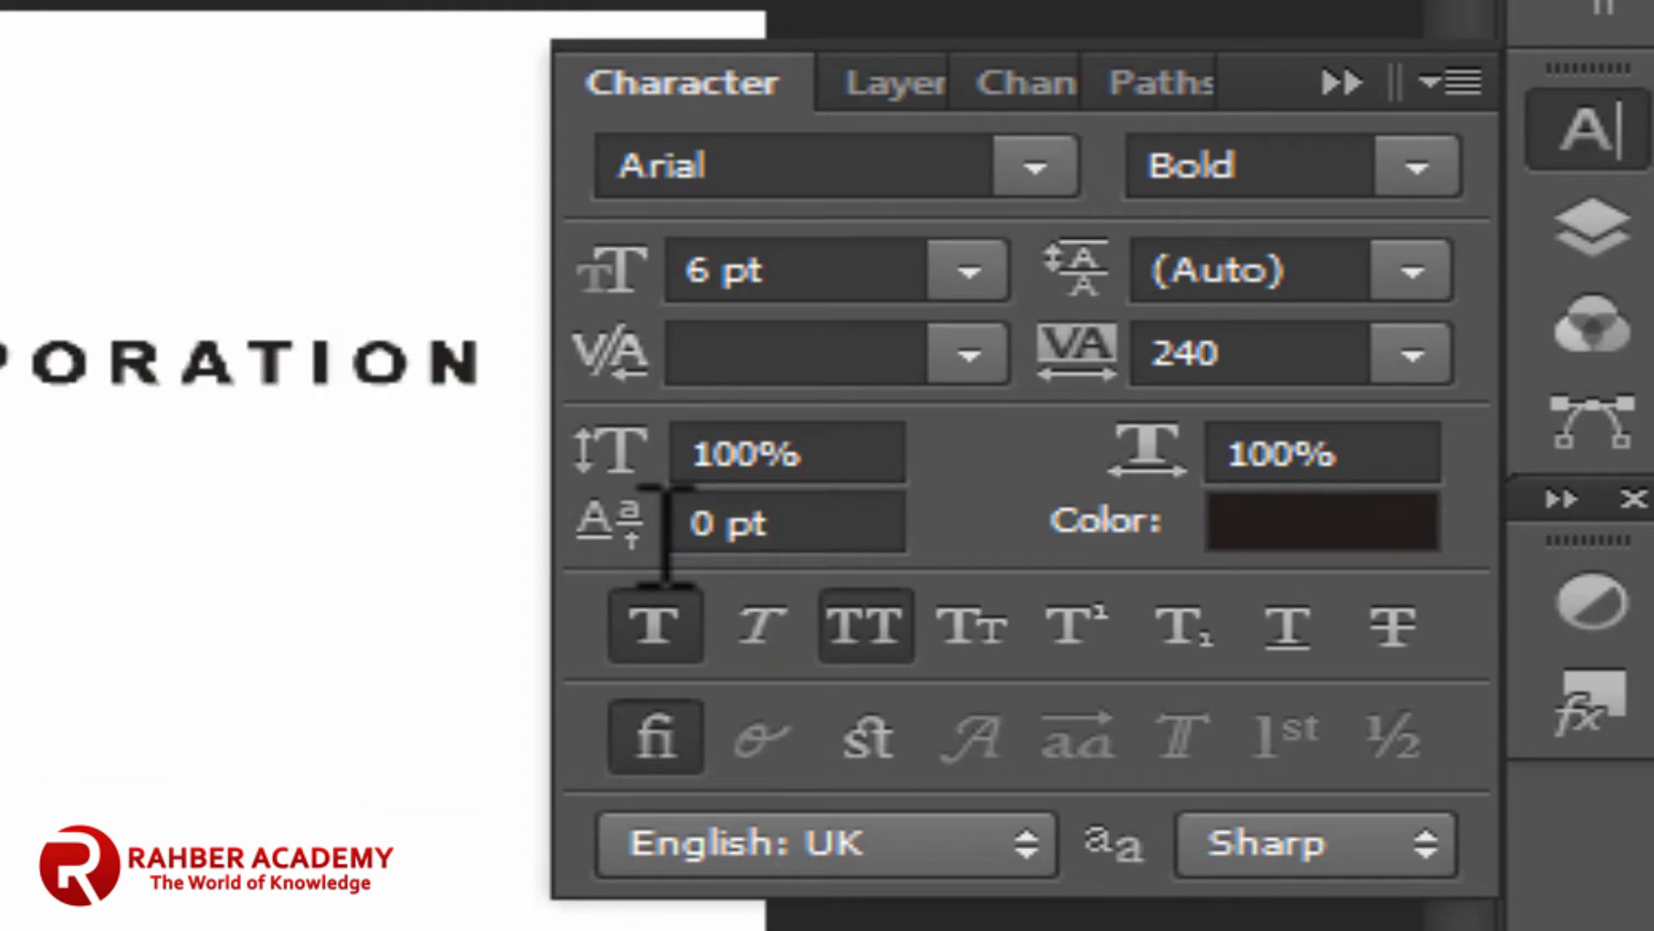
click(1254, 357)
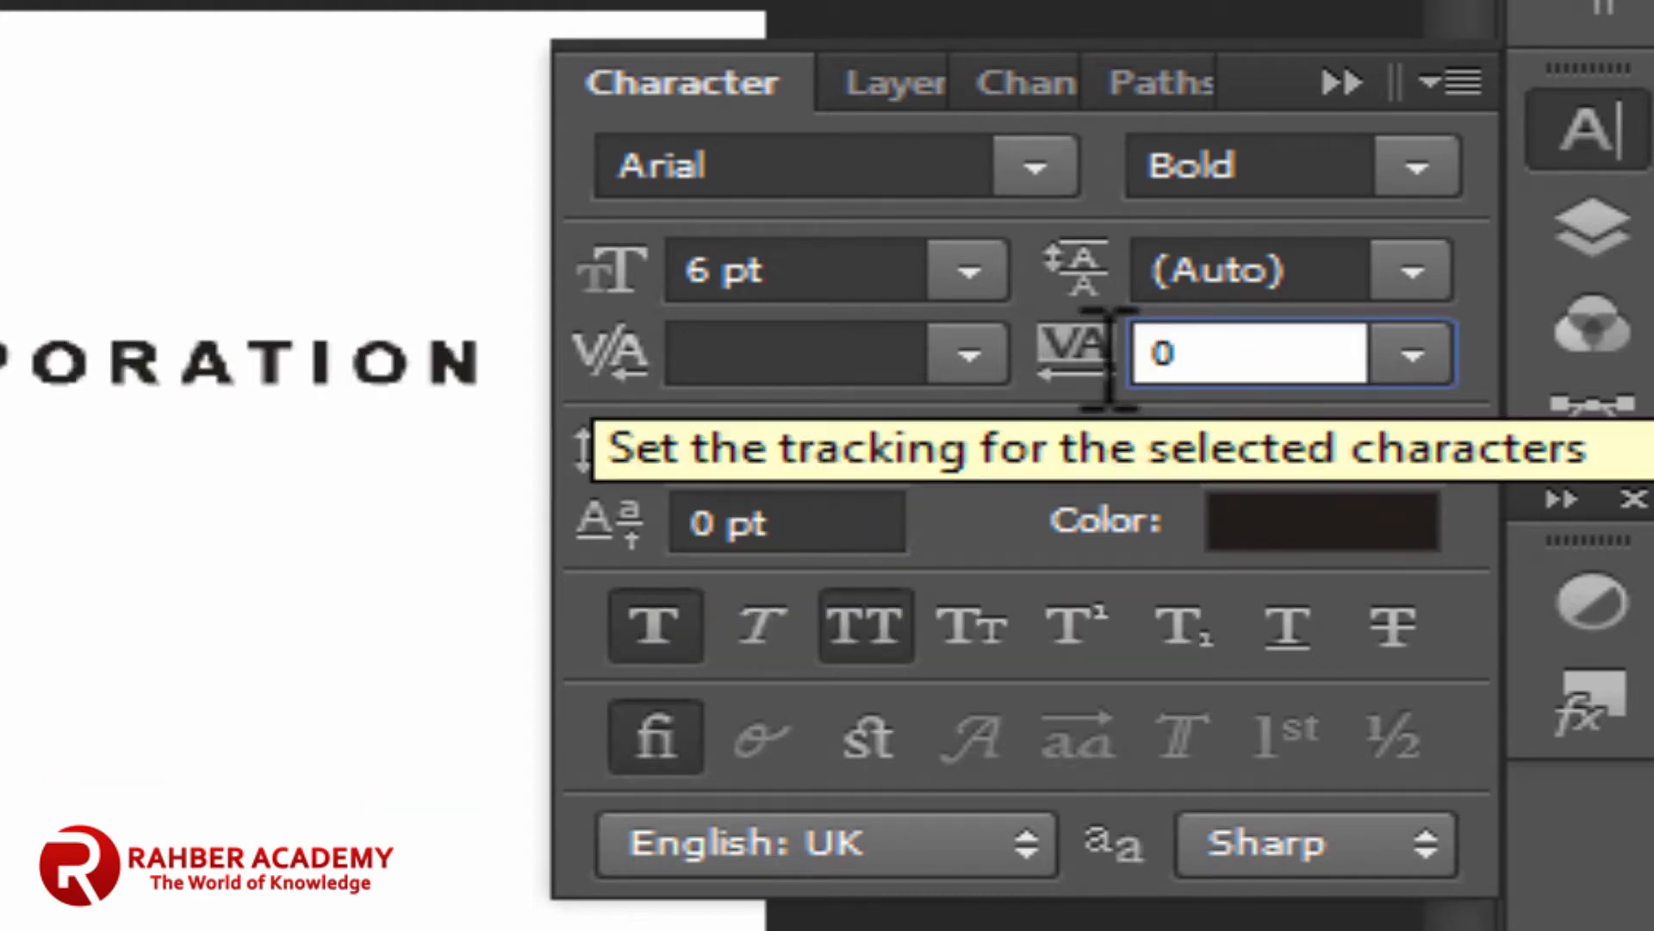
key(Return)
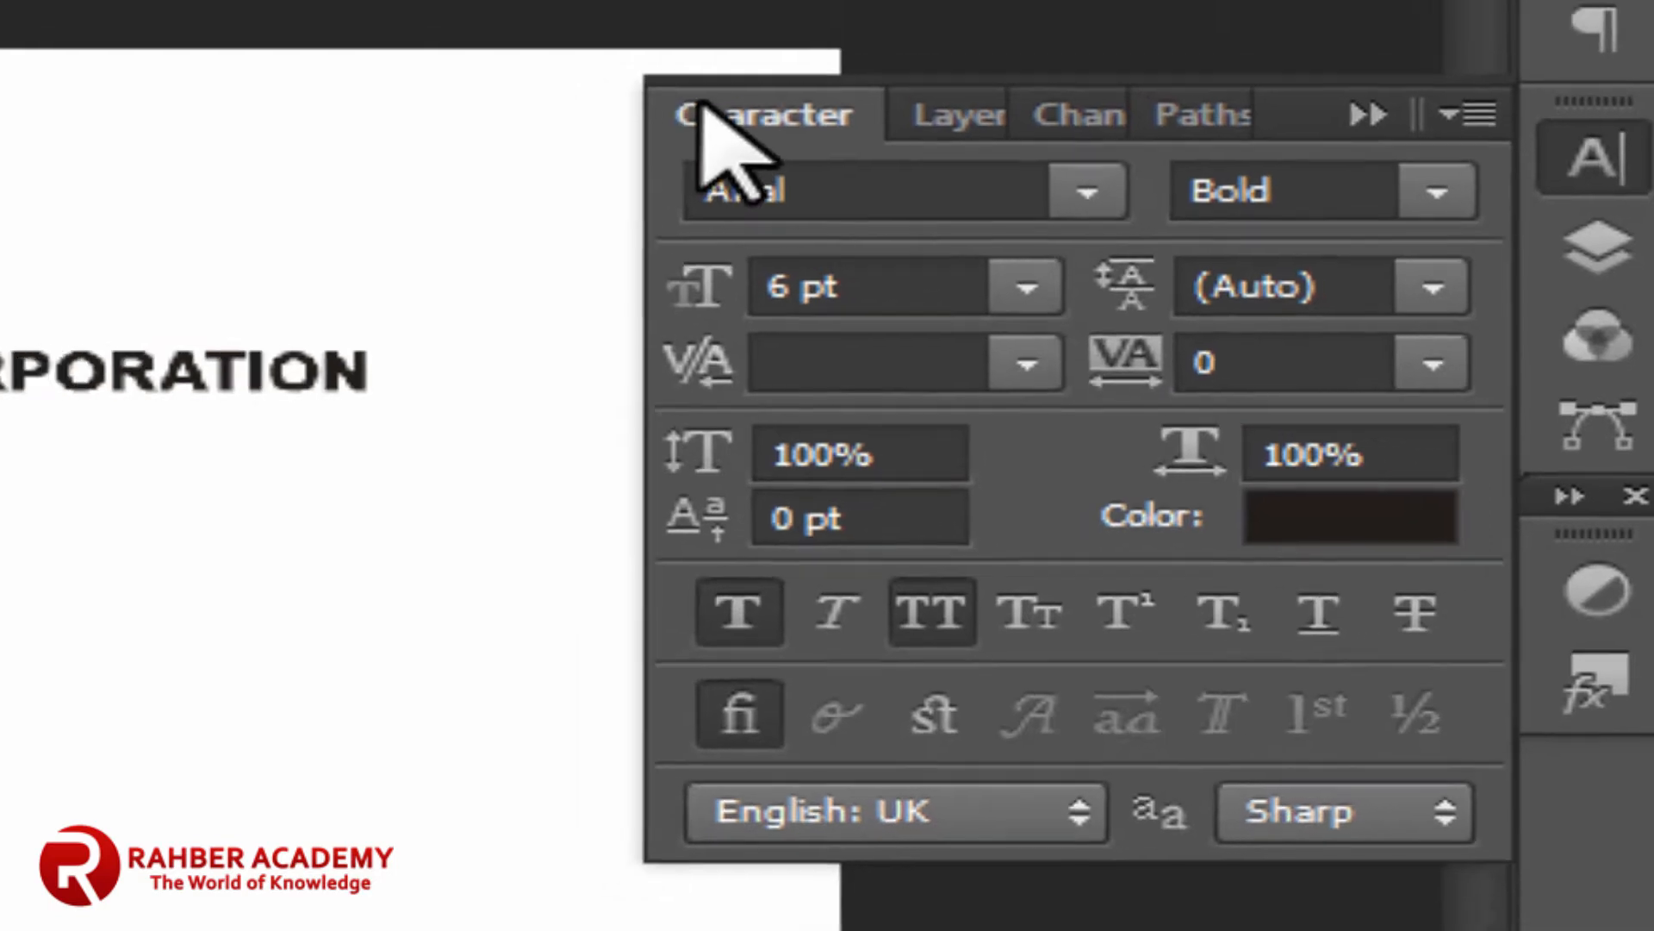
click(703, 105)
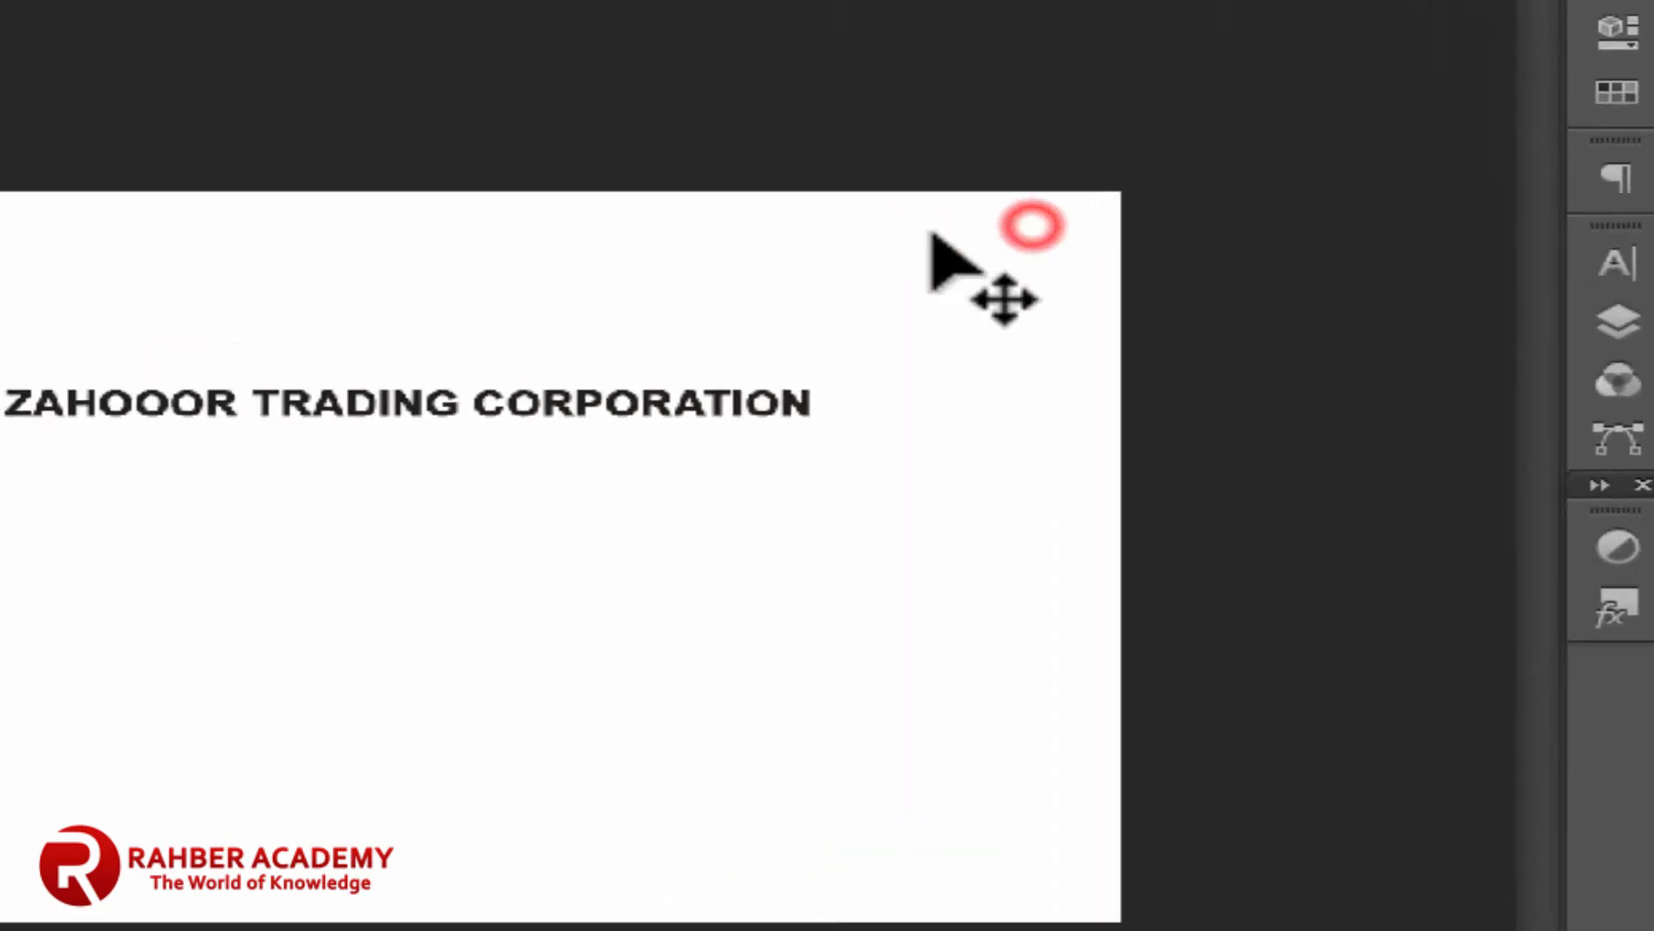
Step: Change the company name's font to Myriad Pro Semibold at 10 pt
click(24, 648)
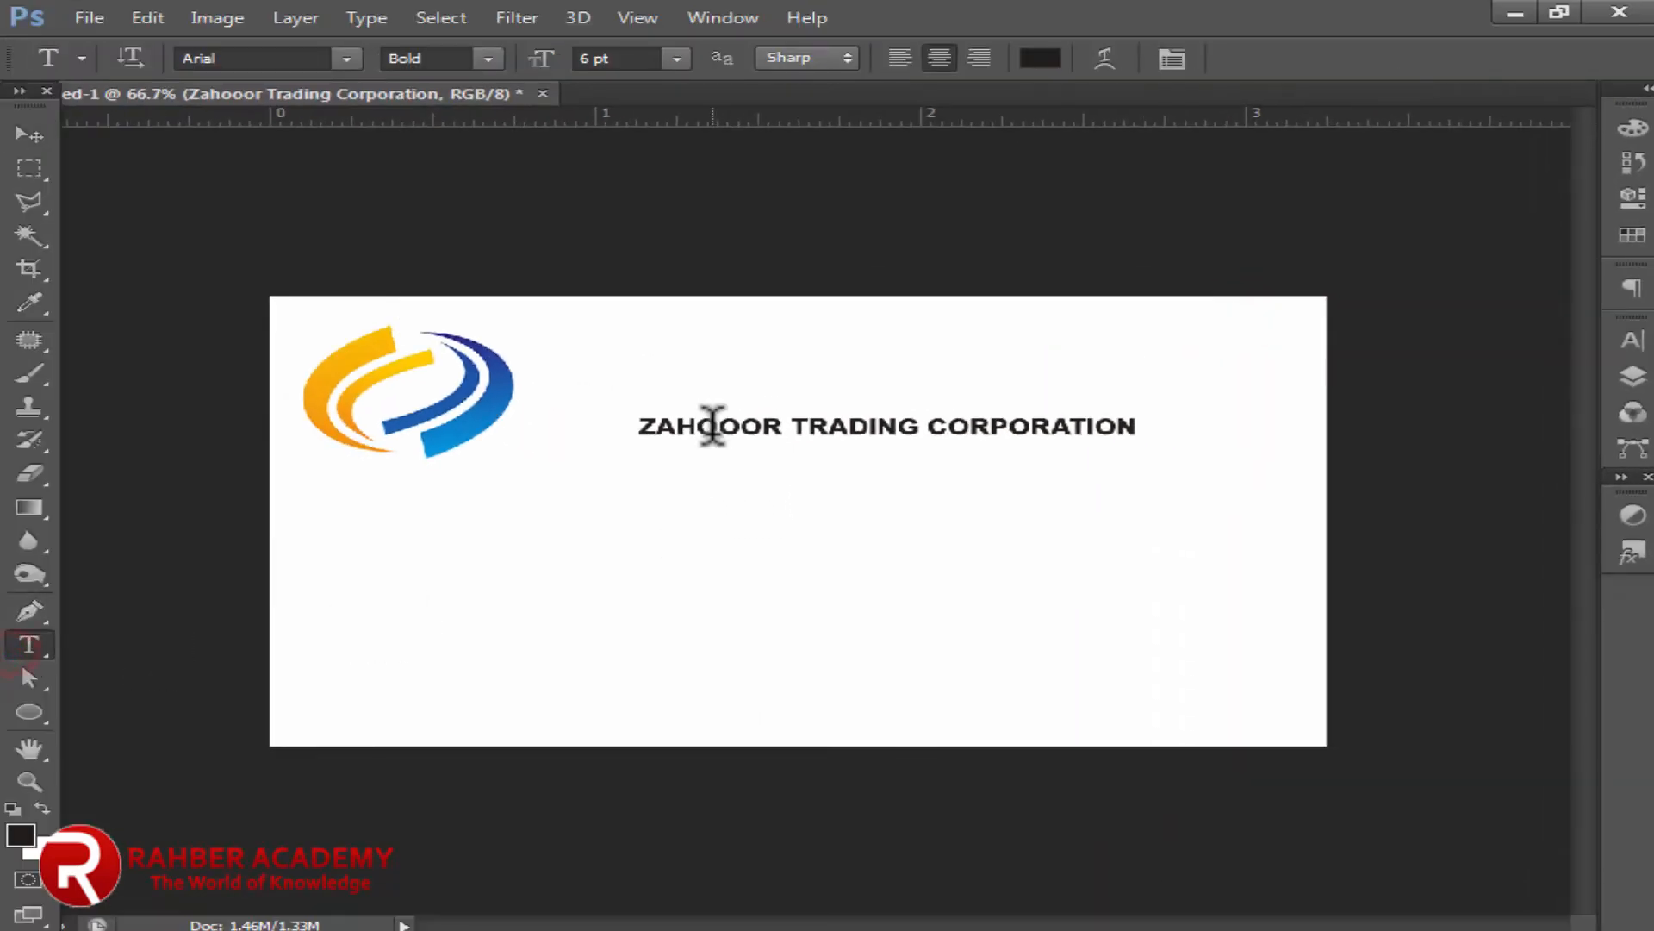
triple_click(713, 425)
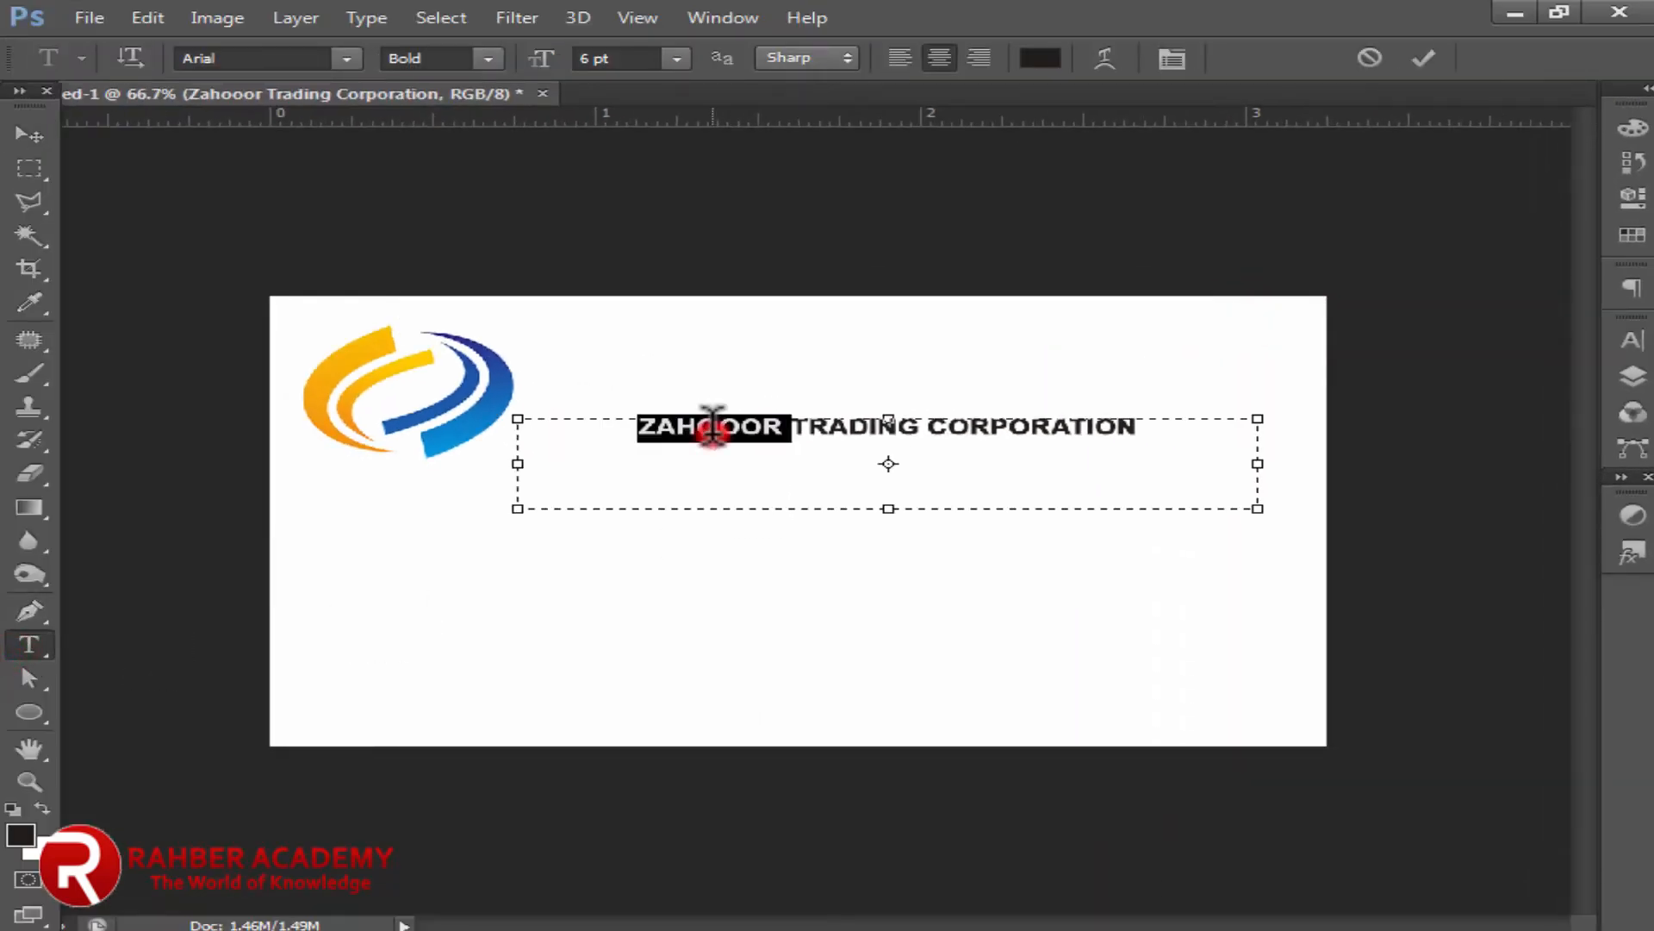
click(593, 58)
key(Up)
key(Up)
key(Up)
key(Up)
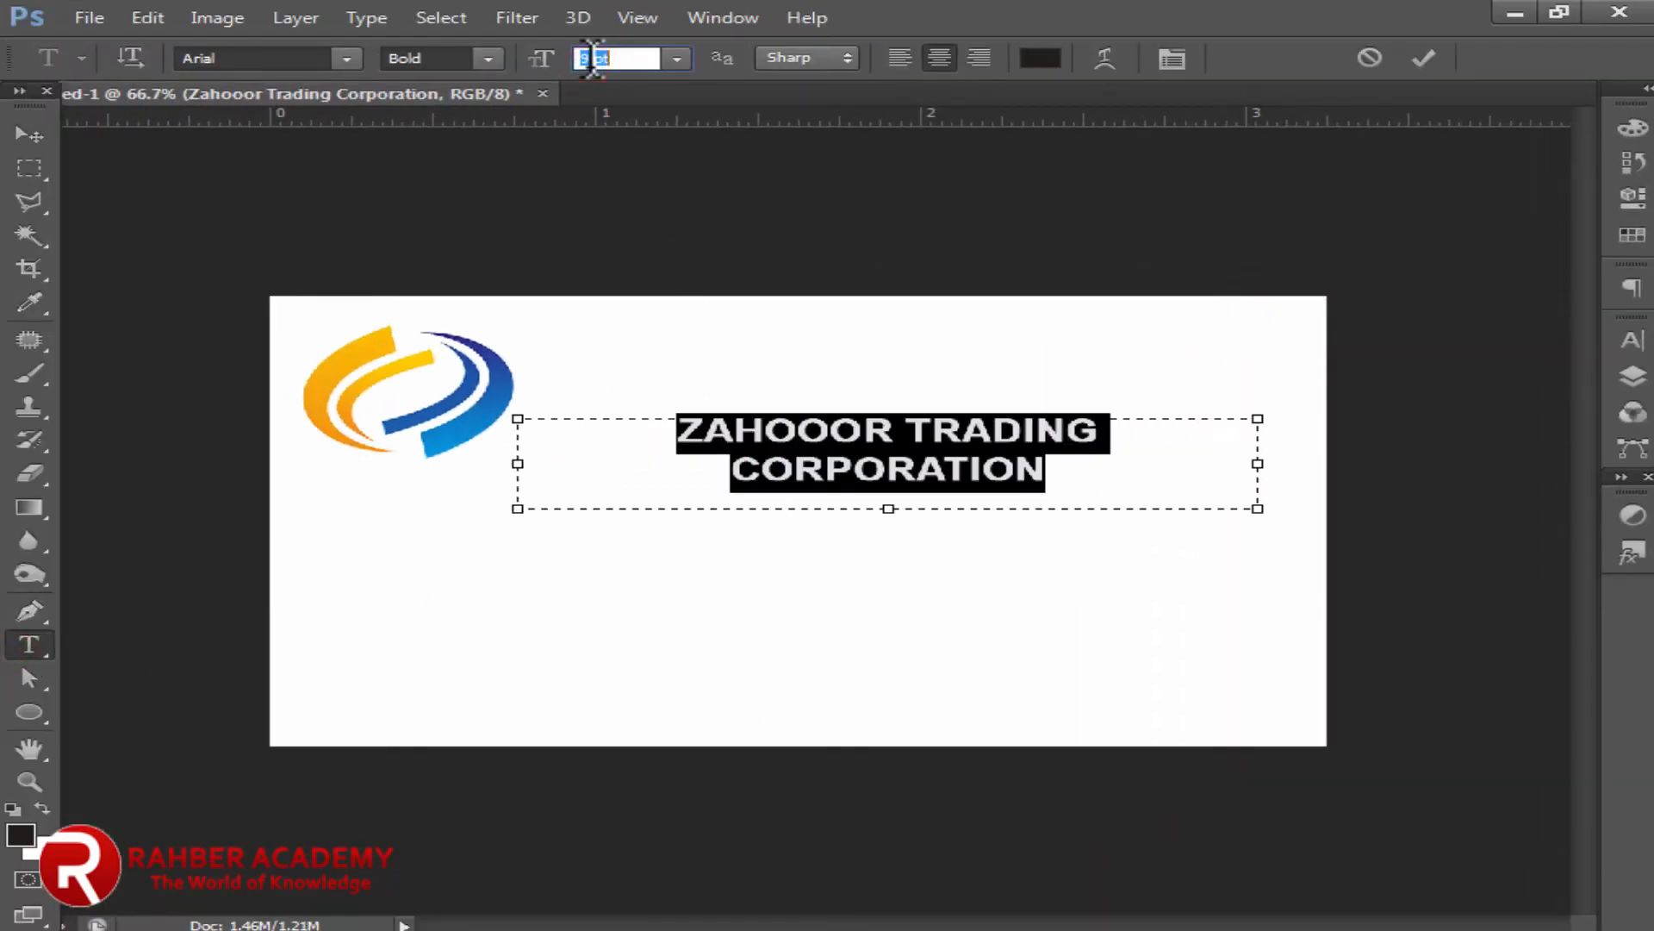
key(Down)
key(Down)
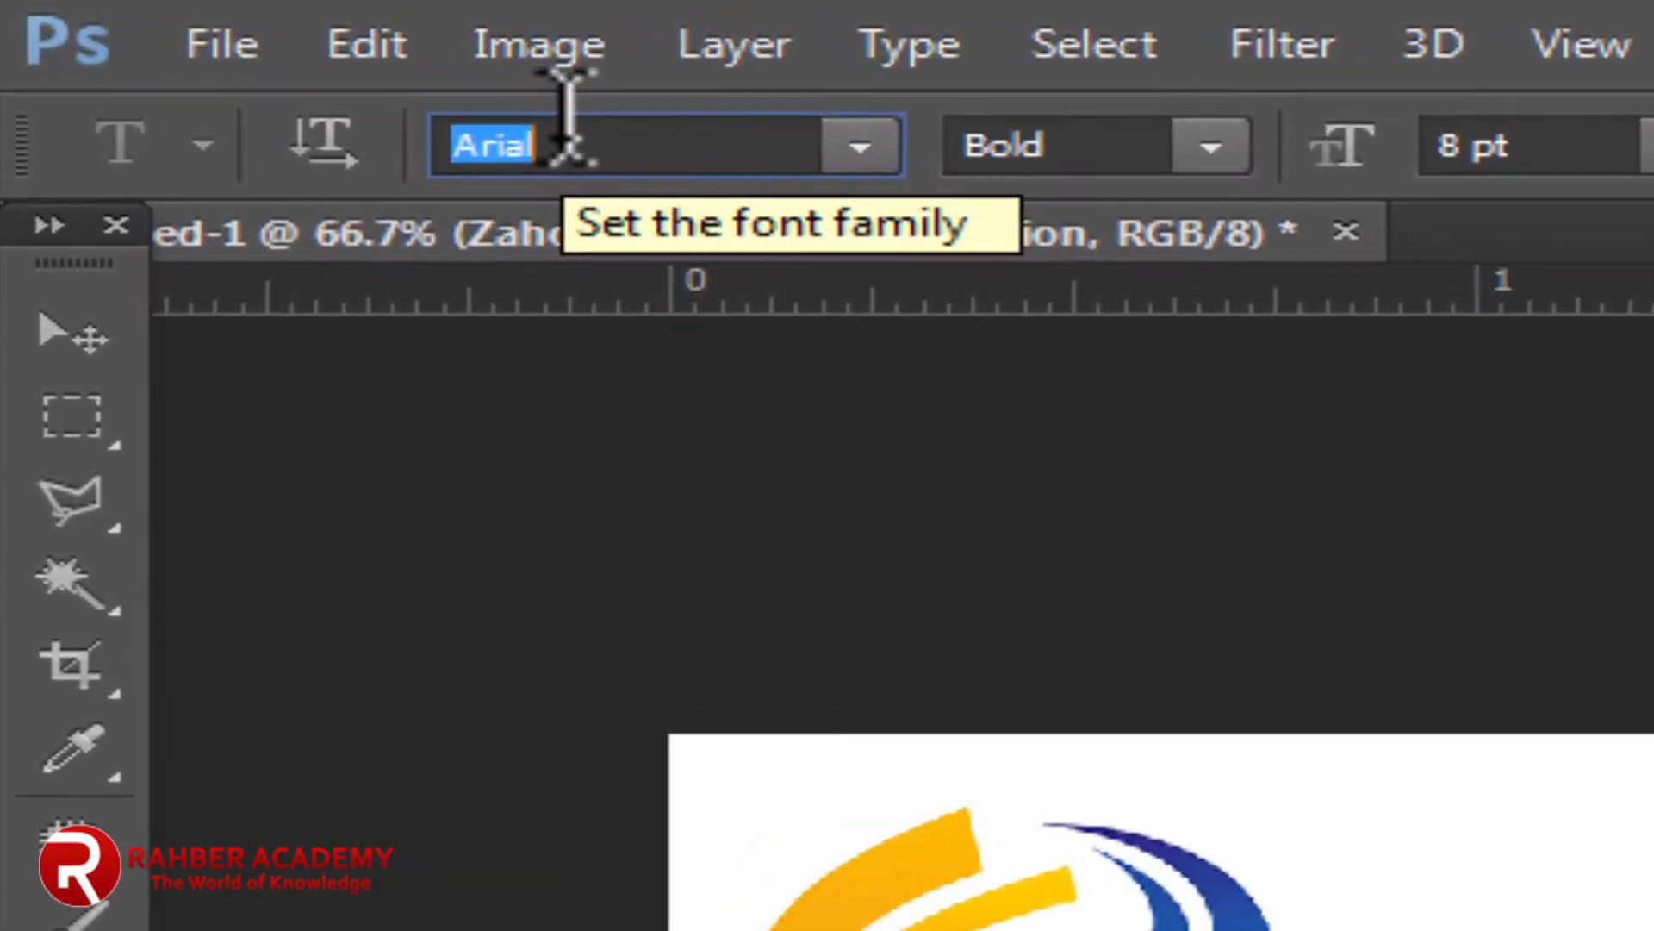
text(My)
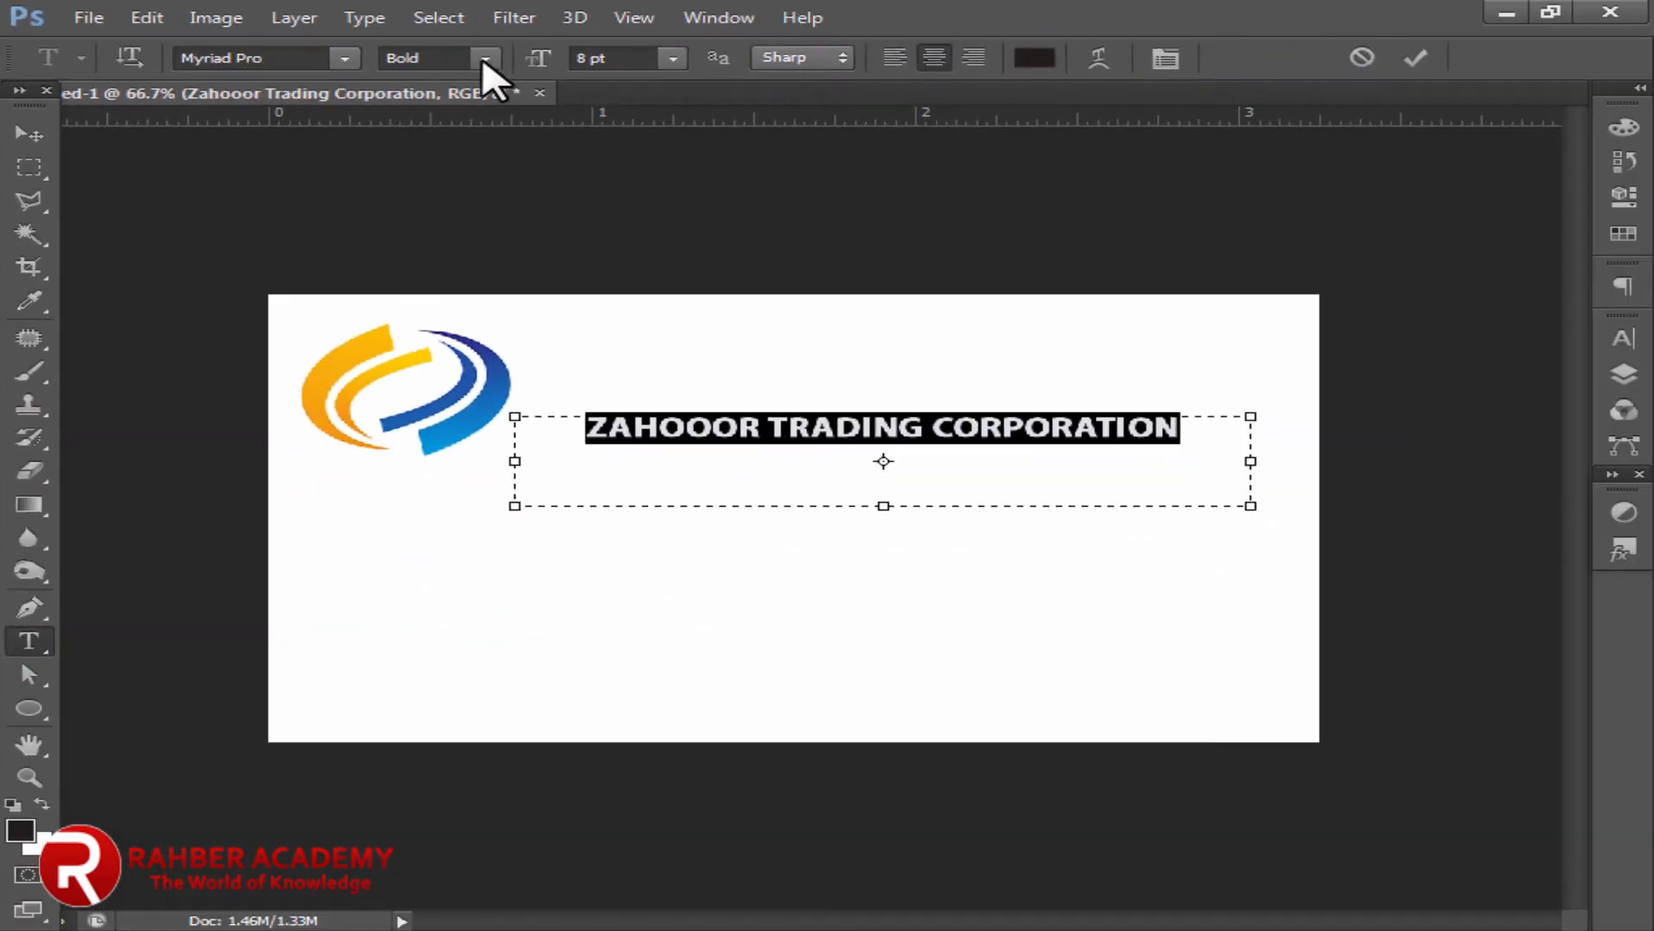
click(484, 59)
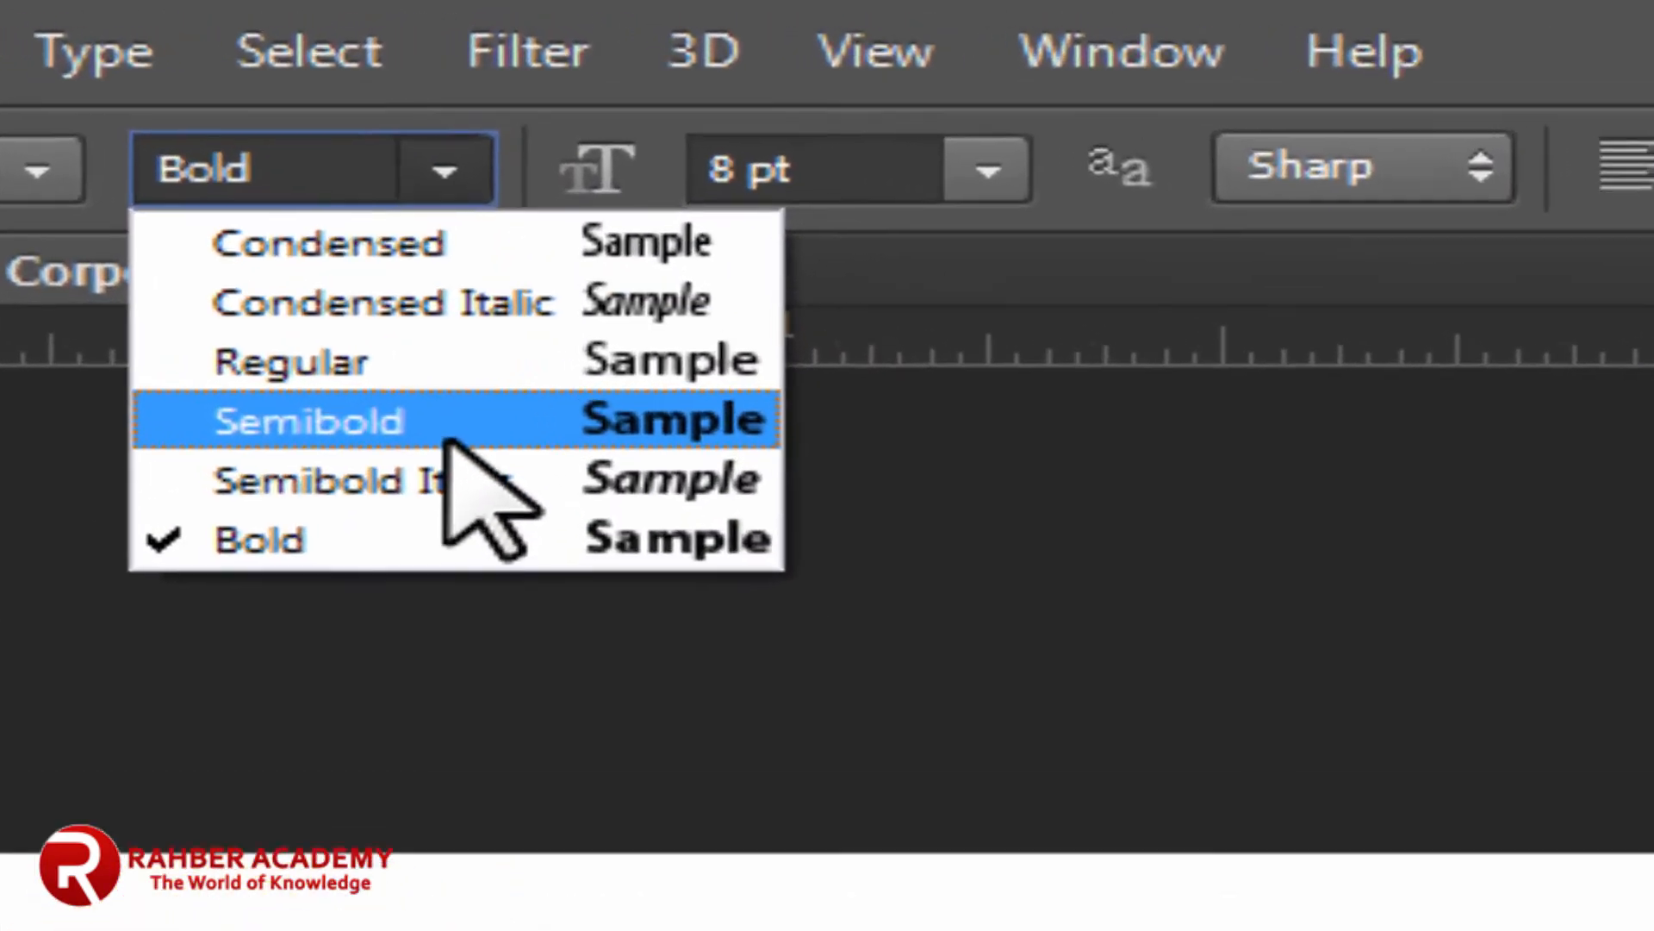
click(447, 431)
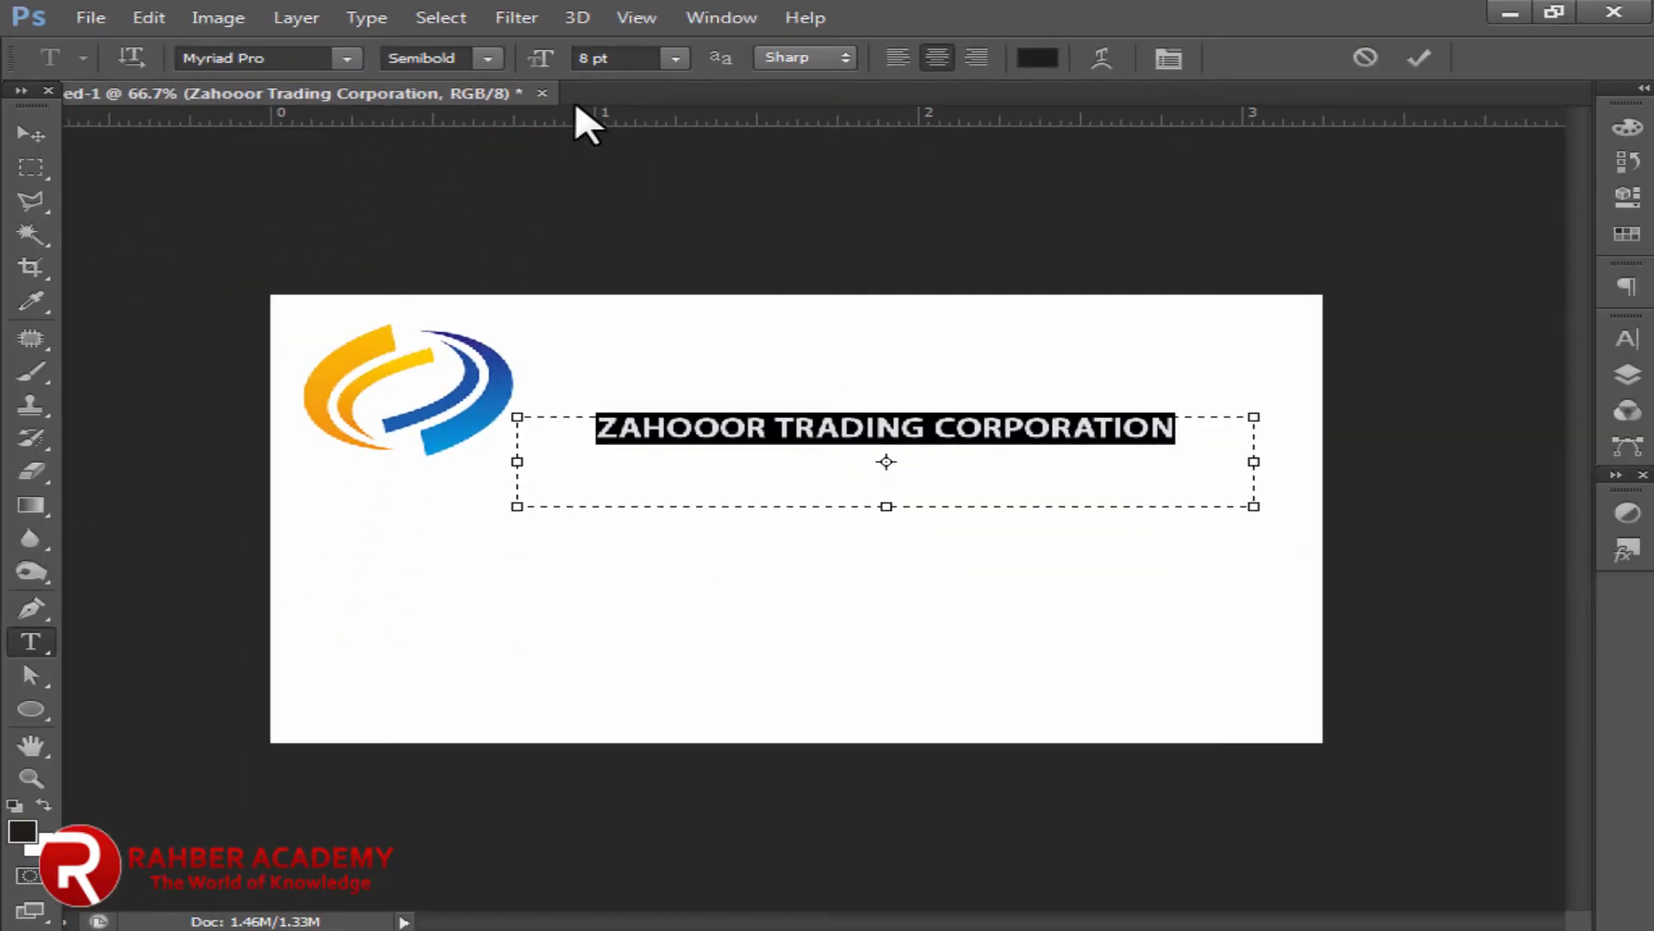
click(593, 54)
key(Up)
key(Up)
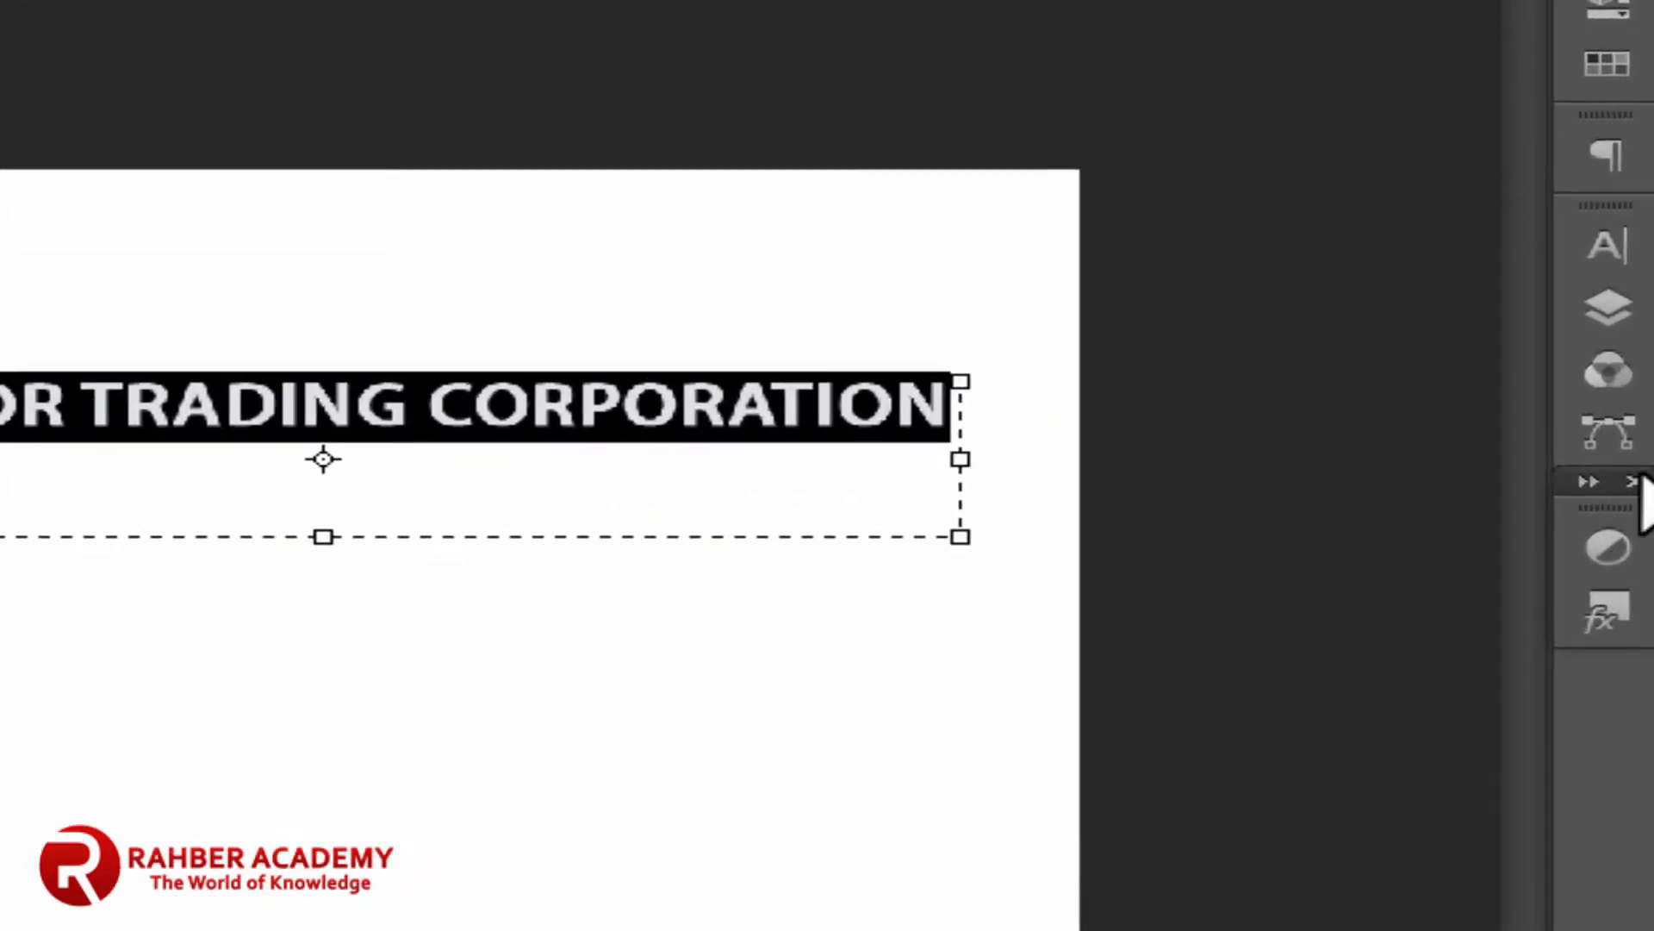
Step: Give the company name 114% vertical scale, Small Caps and a 13 pt size
click(1607, 245)
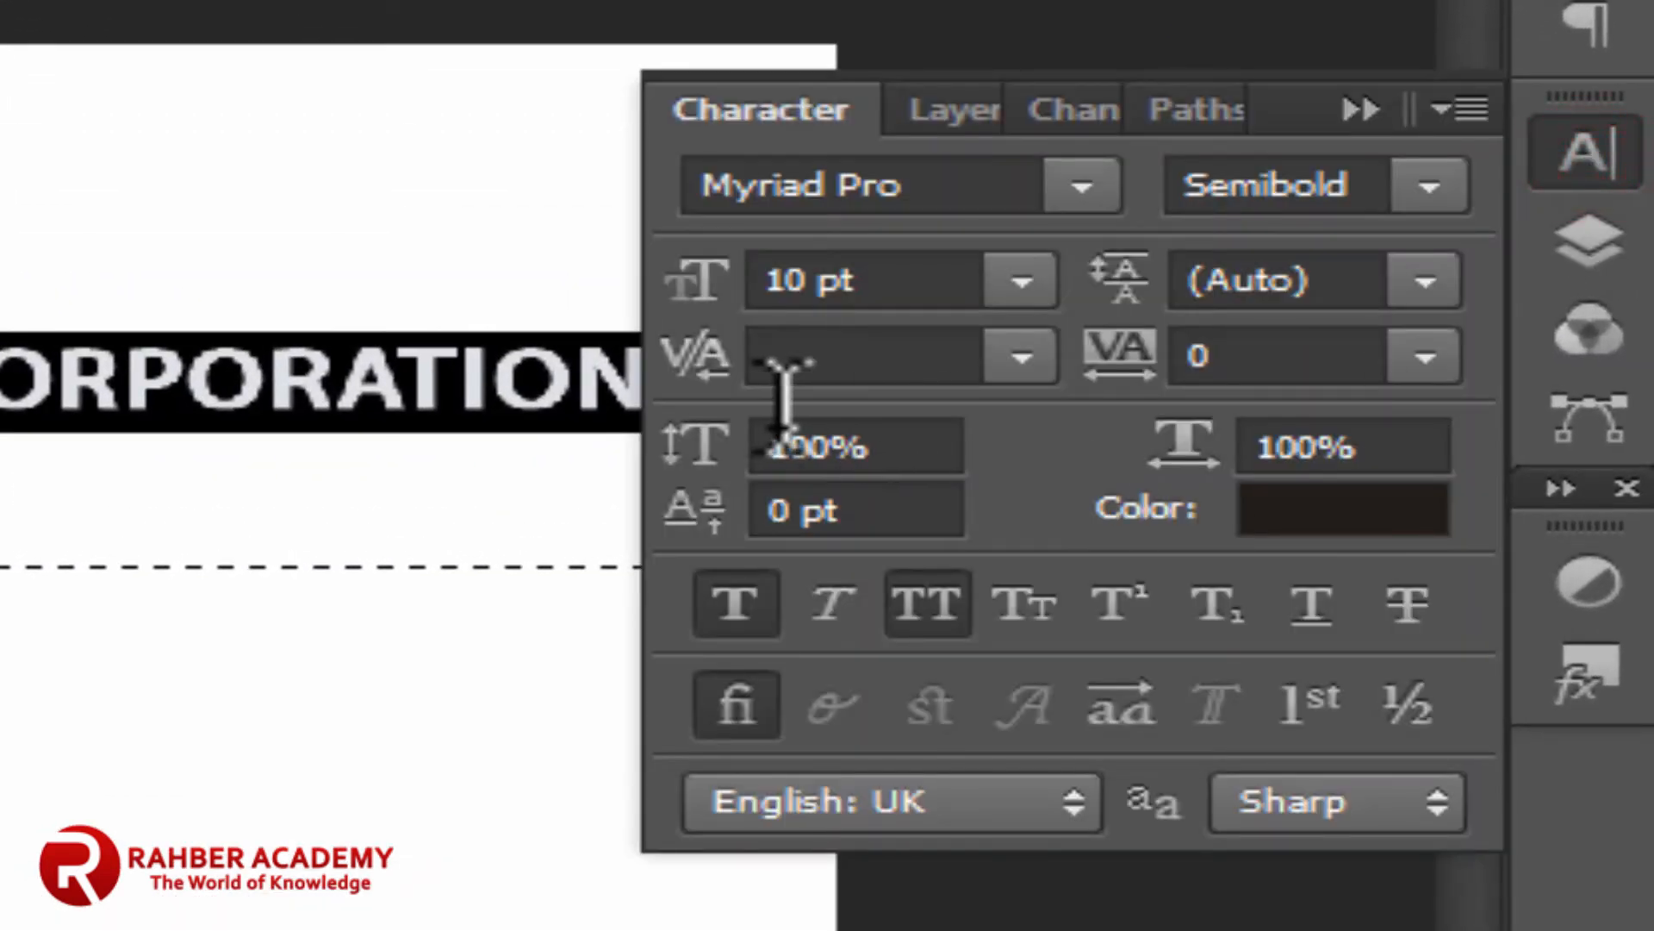
click(1040, 452)
key(Up)
key(Up)
key(Up)
key(Up)
key(Up)
key(Up)
key(Up)
key(Up)
key(Up)
key(Up)
key(Up)
key(Up)
key(Up)
key(Up)
key(Up)
key(Up)
key(Up)
key(Up)
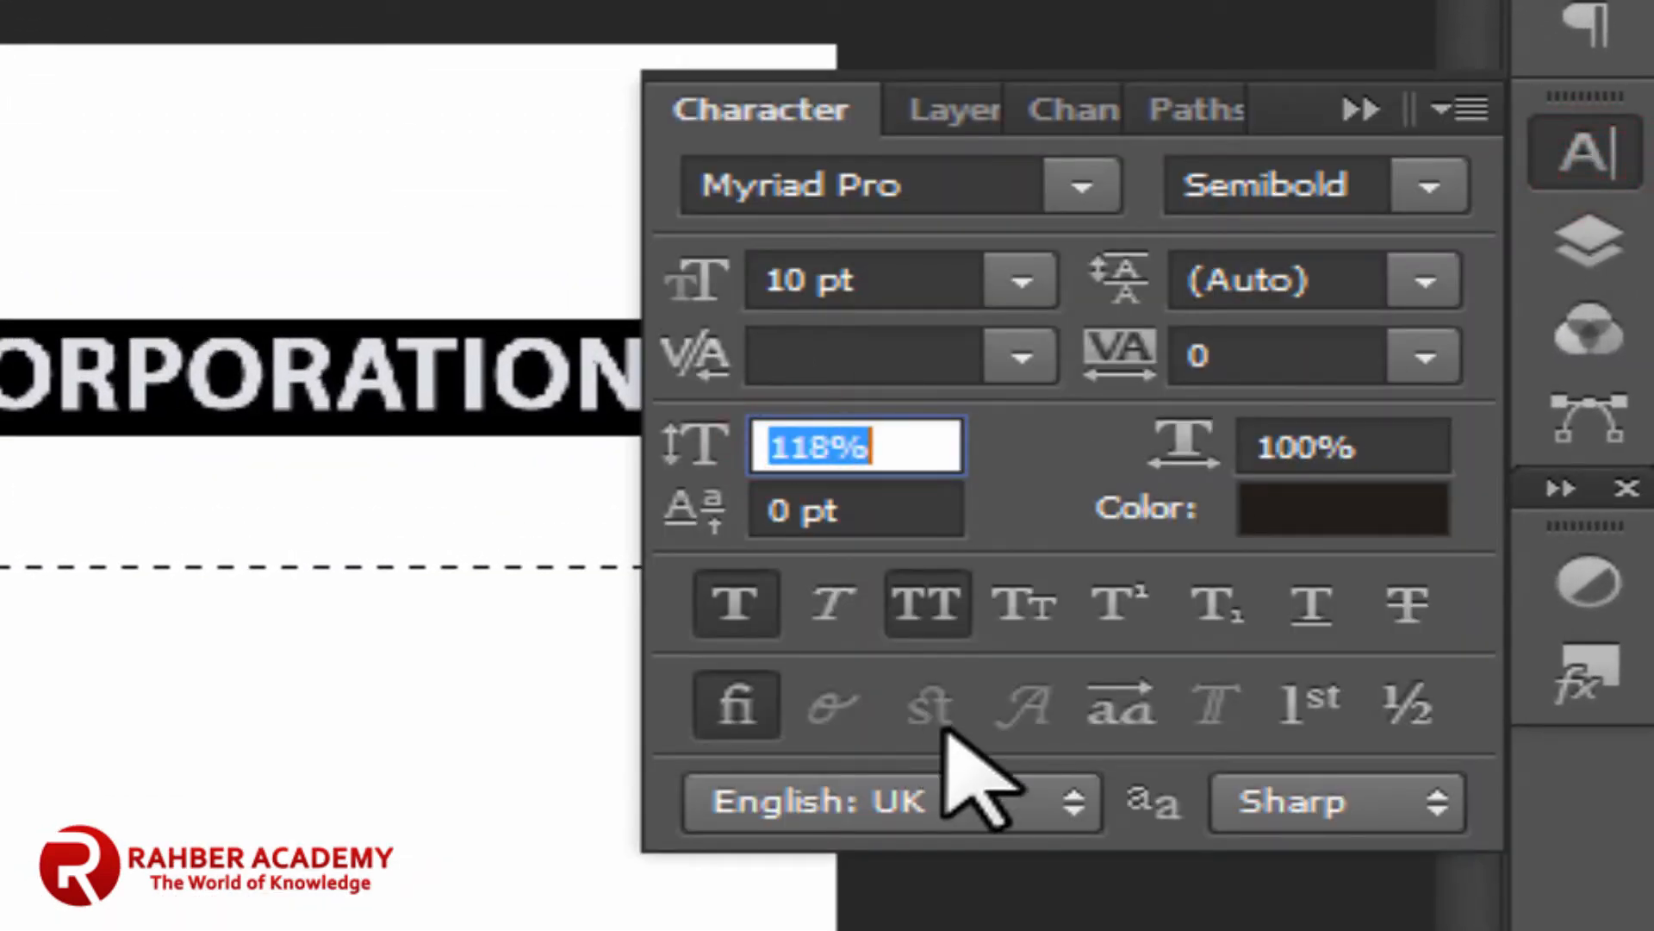
key(Down)
key(Down)
key(Down)
key(Down)
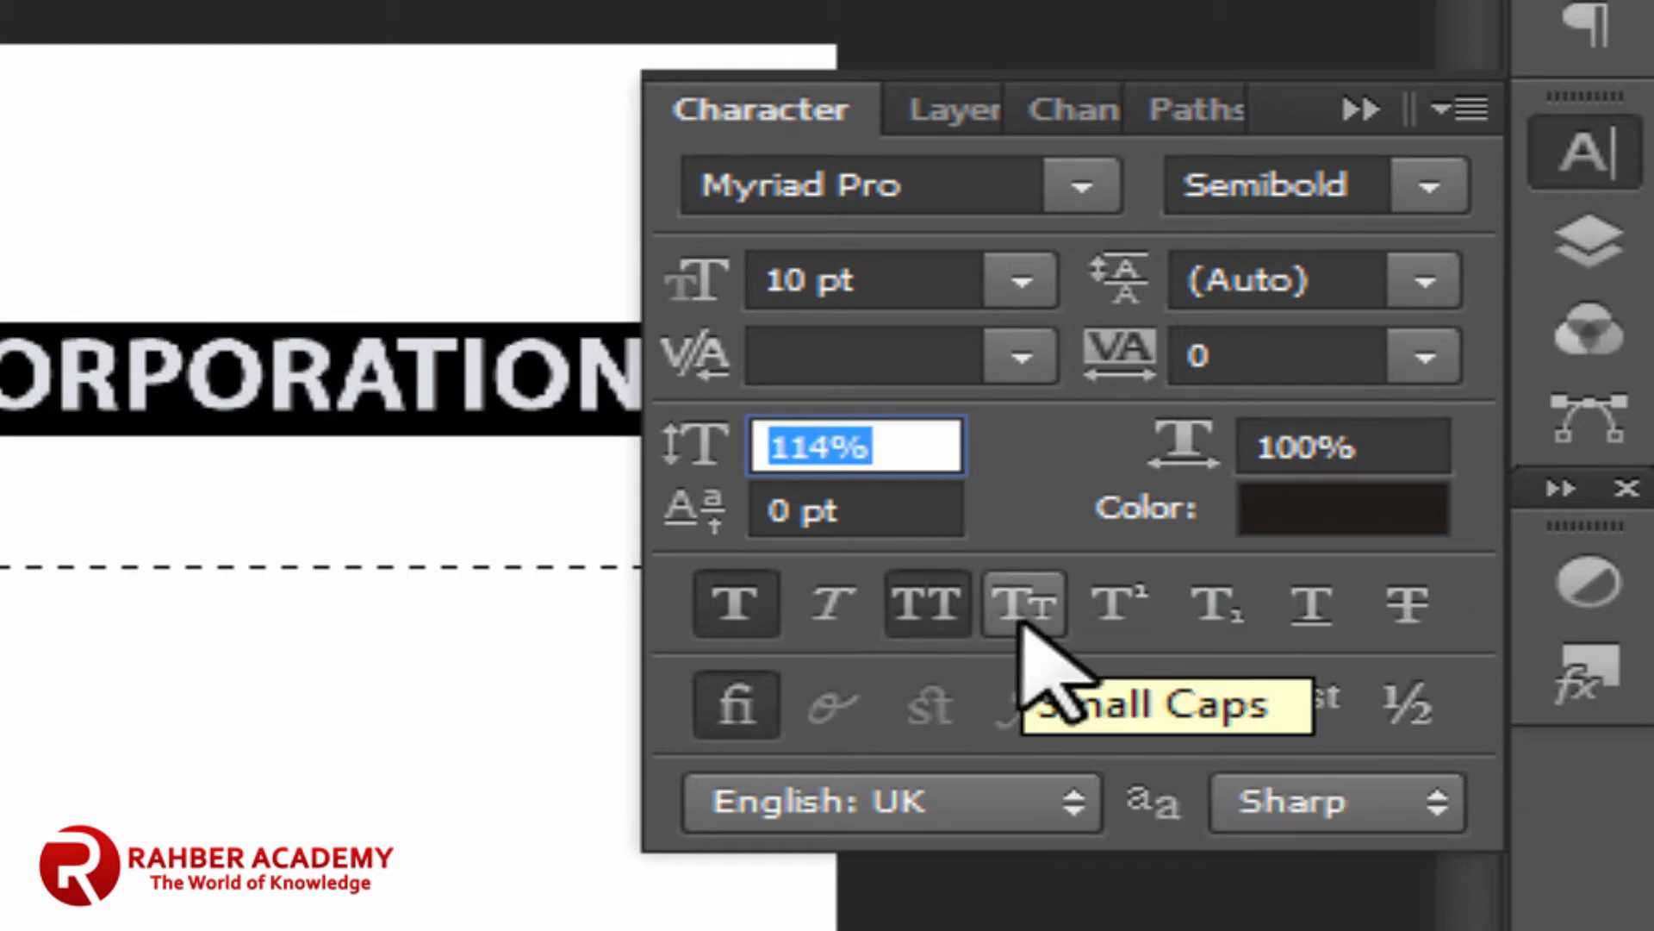
click(1023, 606)
click(779, 280)
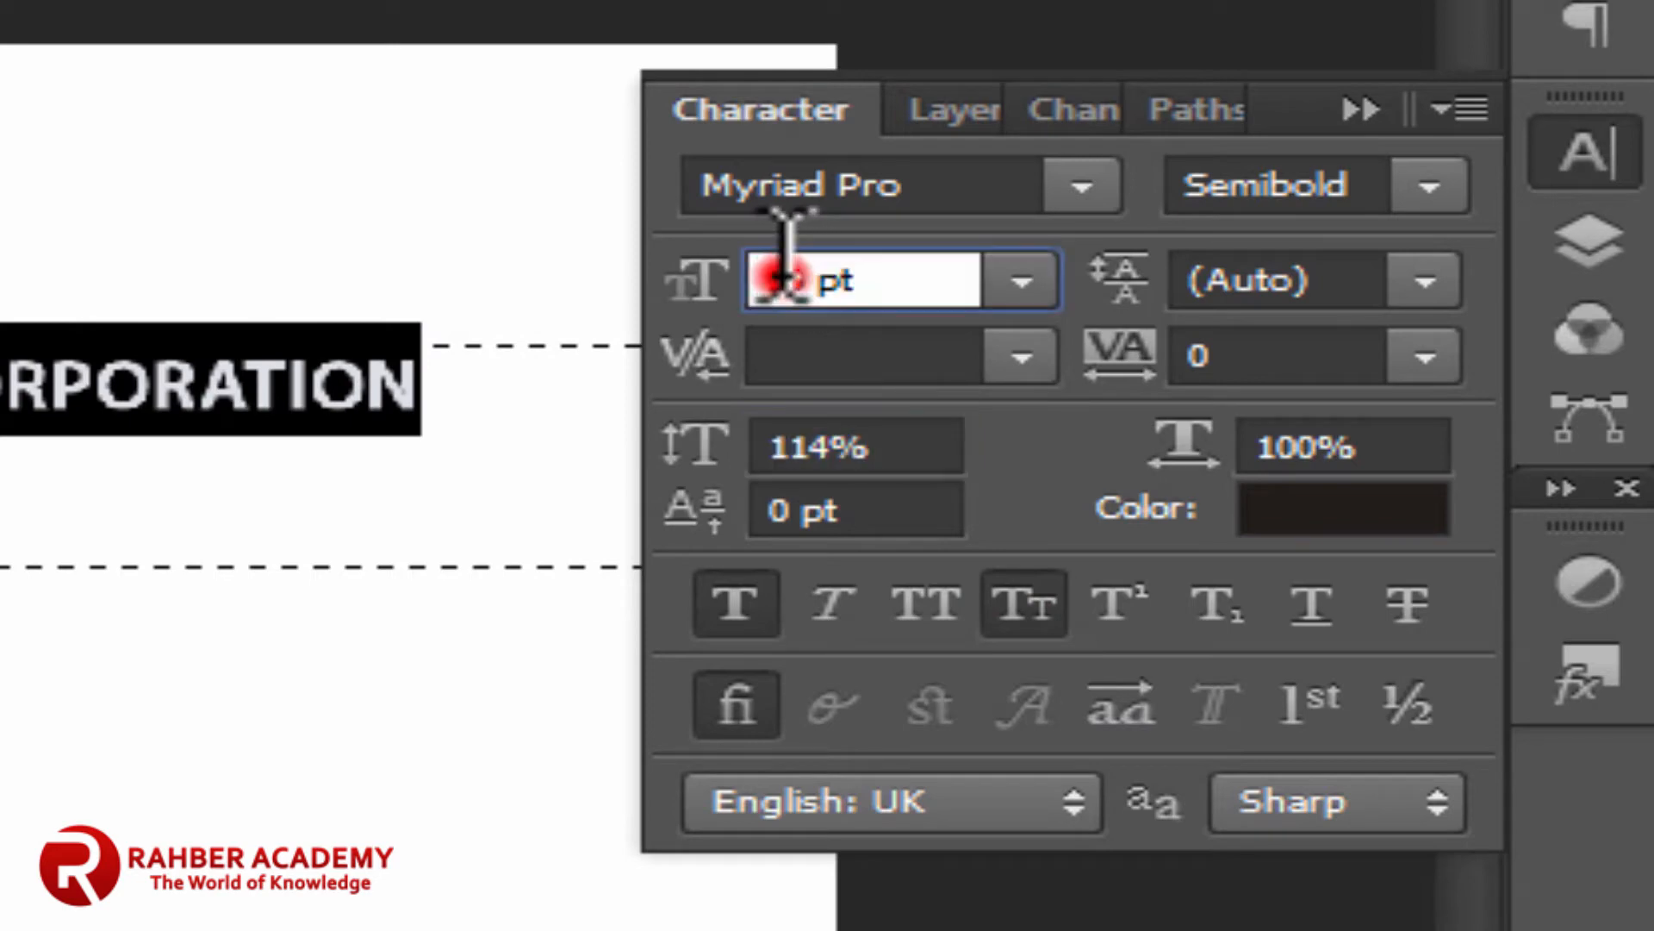
key(Up)
key(Up)
key(Up)
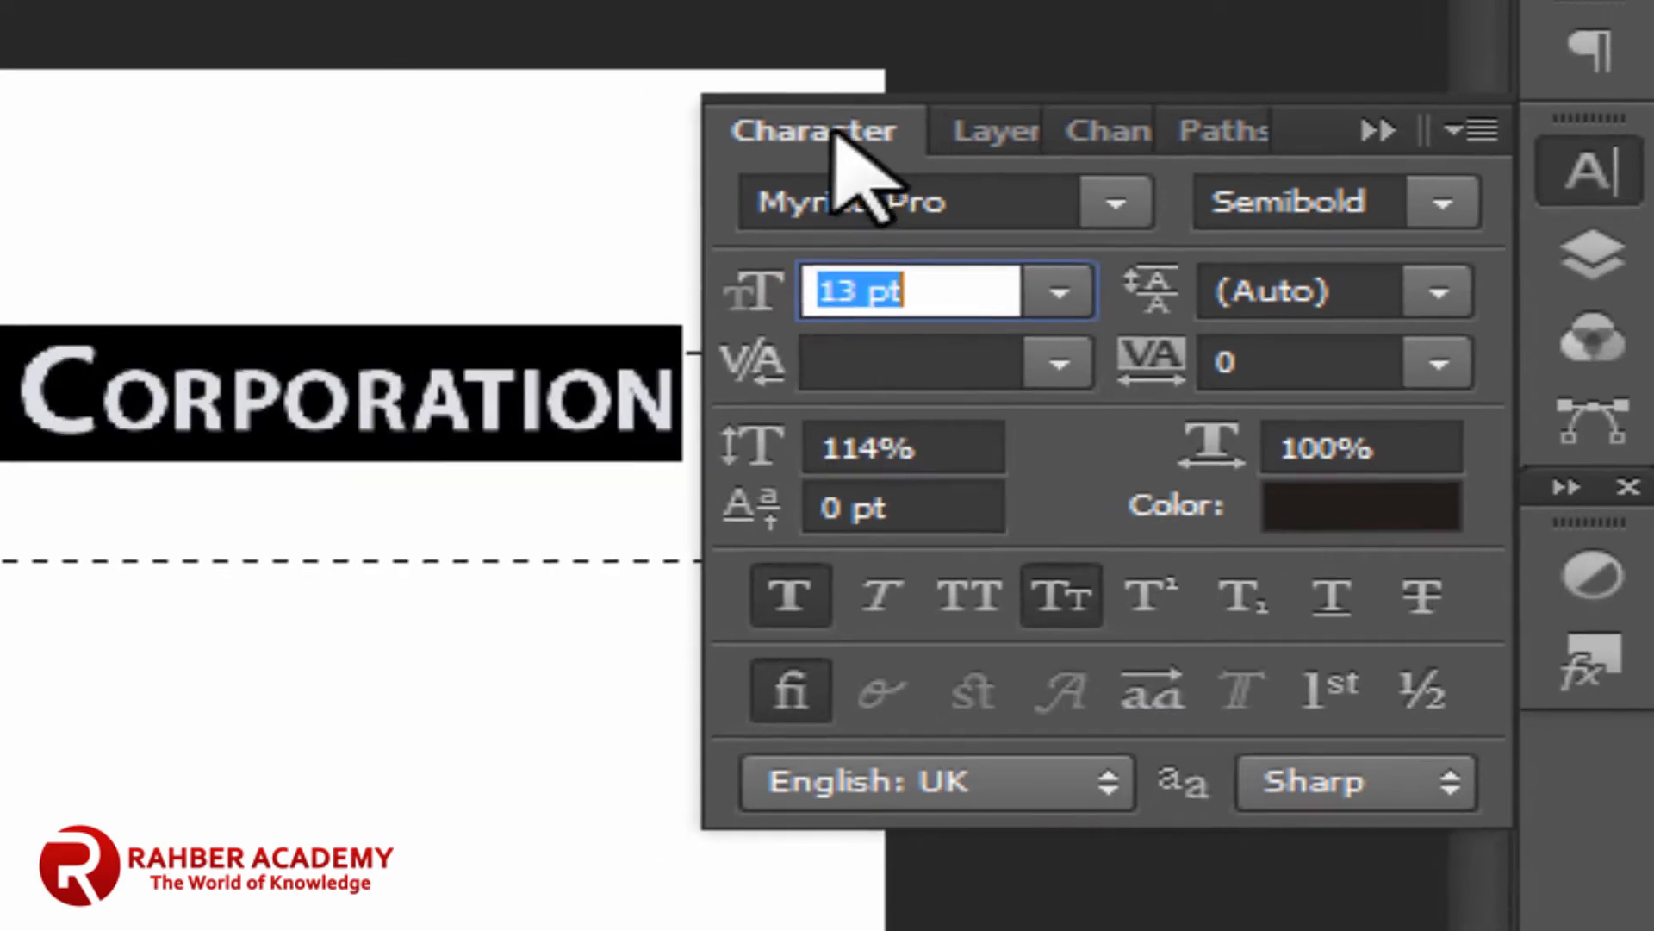
click(784, 113)
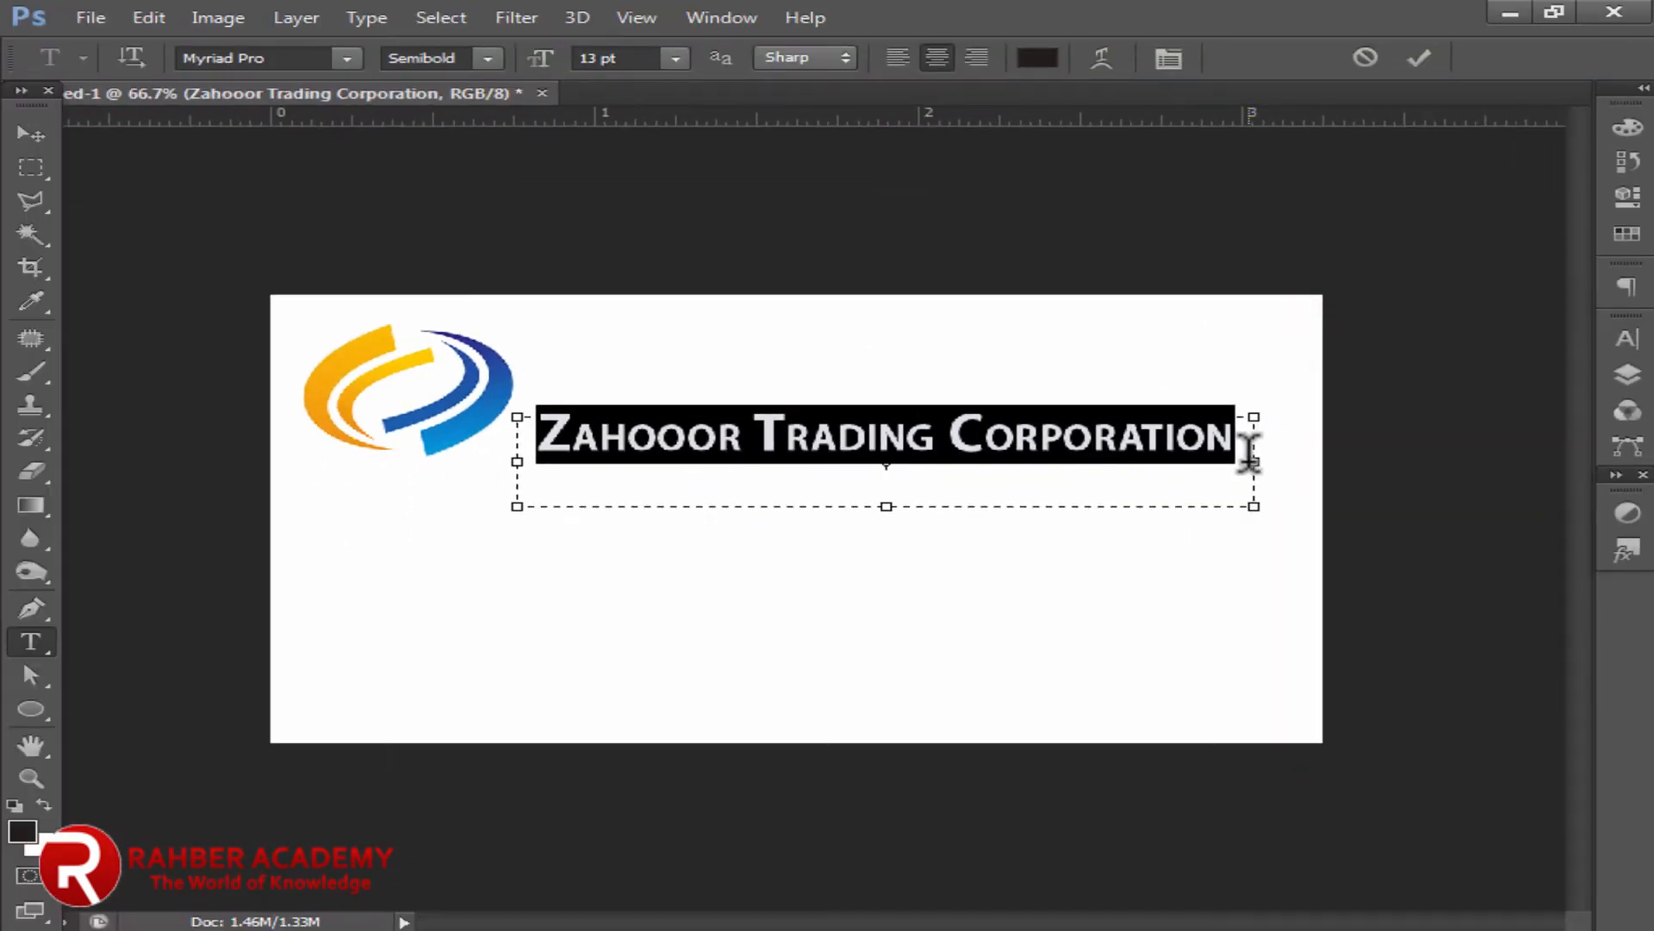
Step: Widen the name's text box, enlarge it to 14 pt and move it slightly down
drag(1254, 461, 1276, 461)
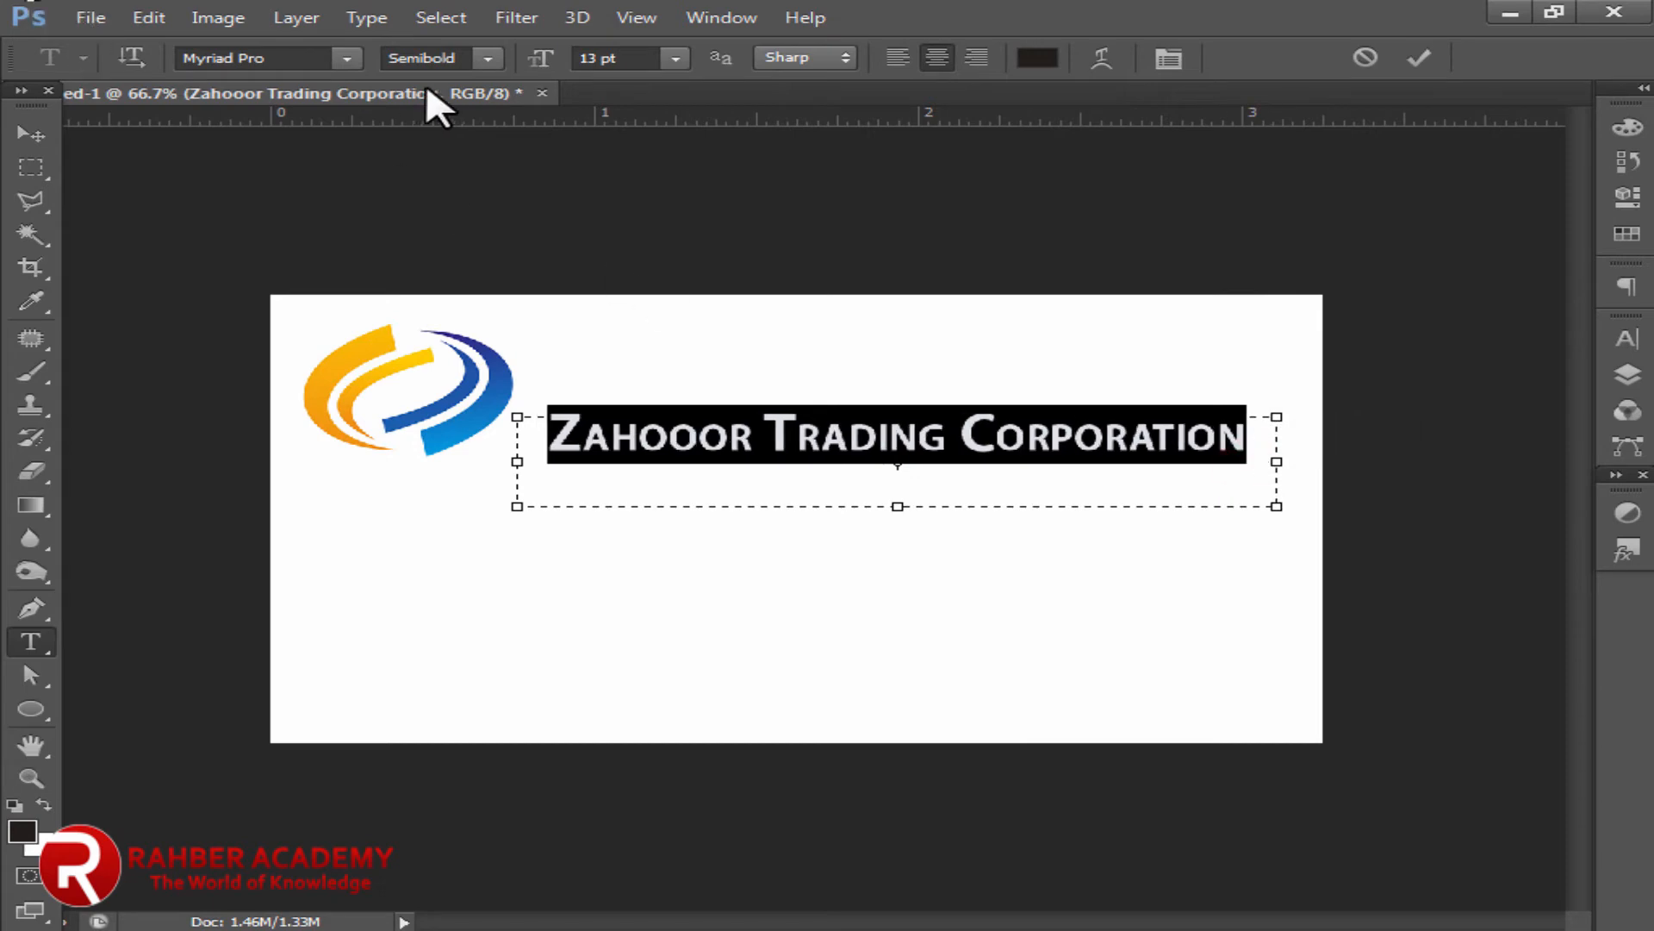
key(Up)
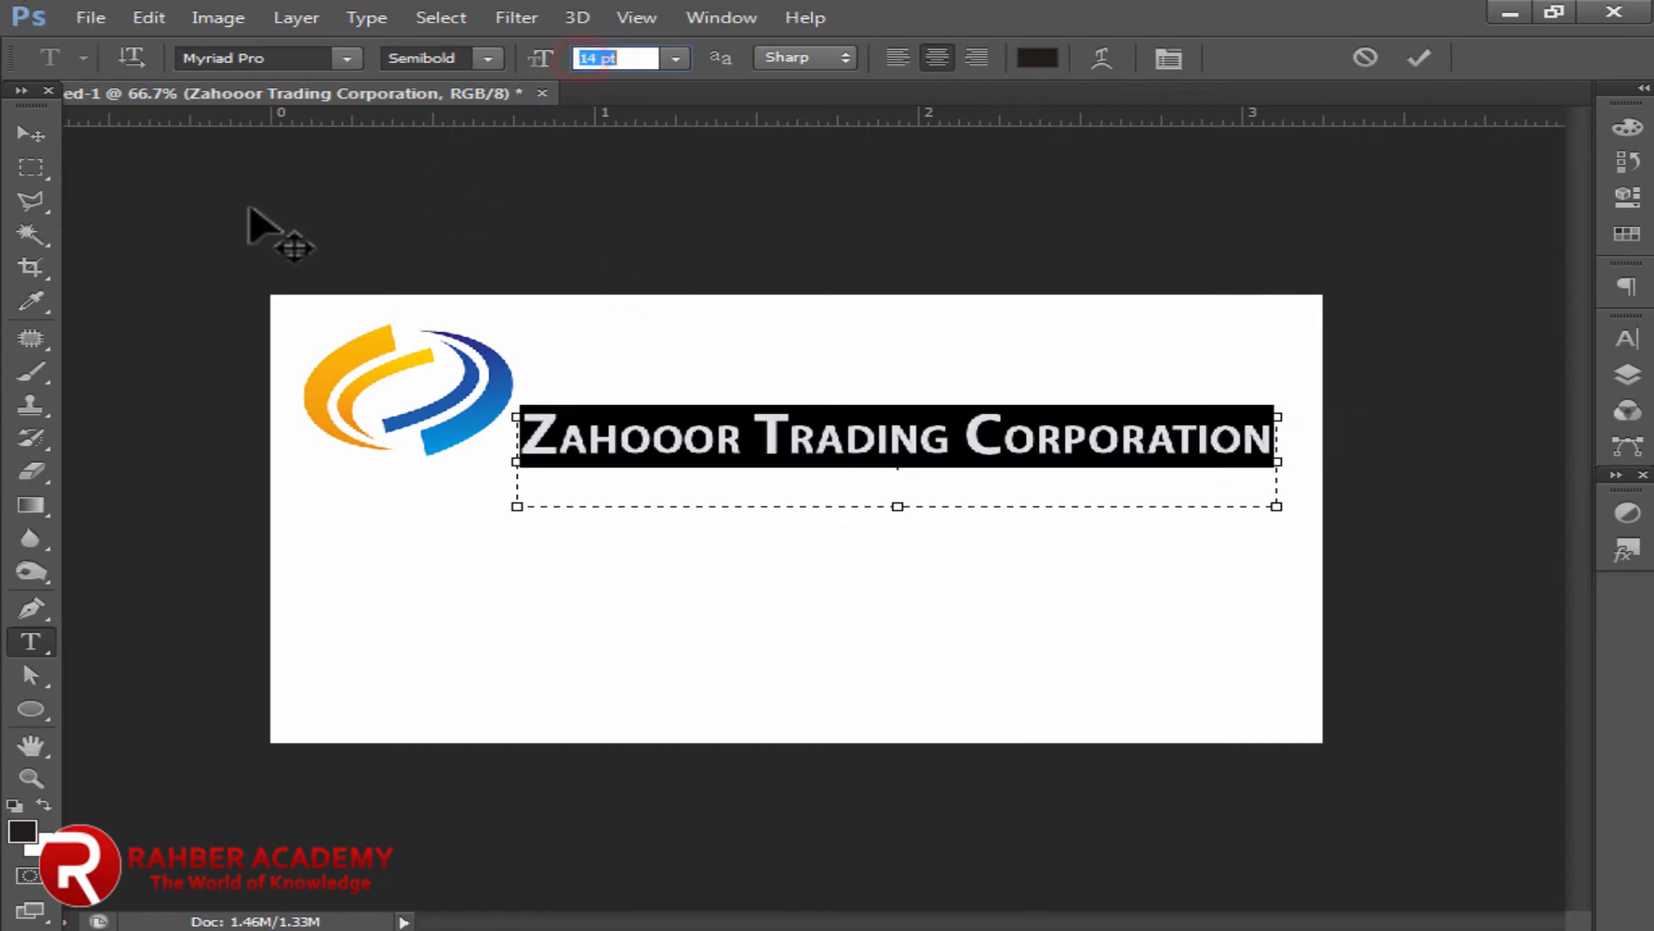
click(30, 134)
drag(786, 438, 776, 451)
Step: Scale the swoosh logo down to about 86% and nudge the name left and down
click(461, 429)
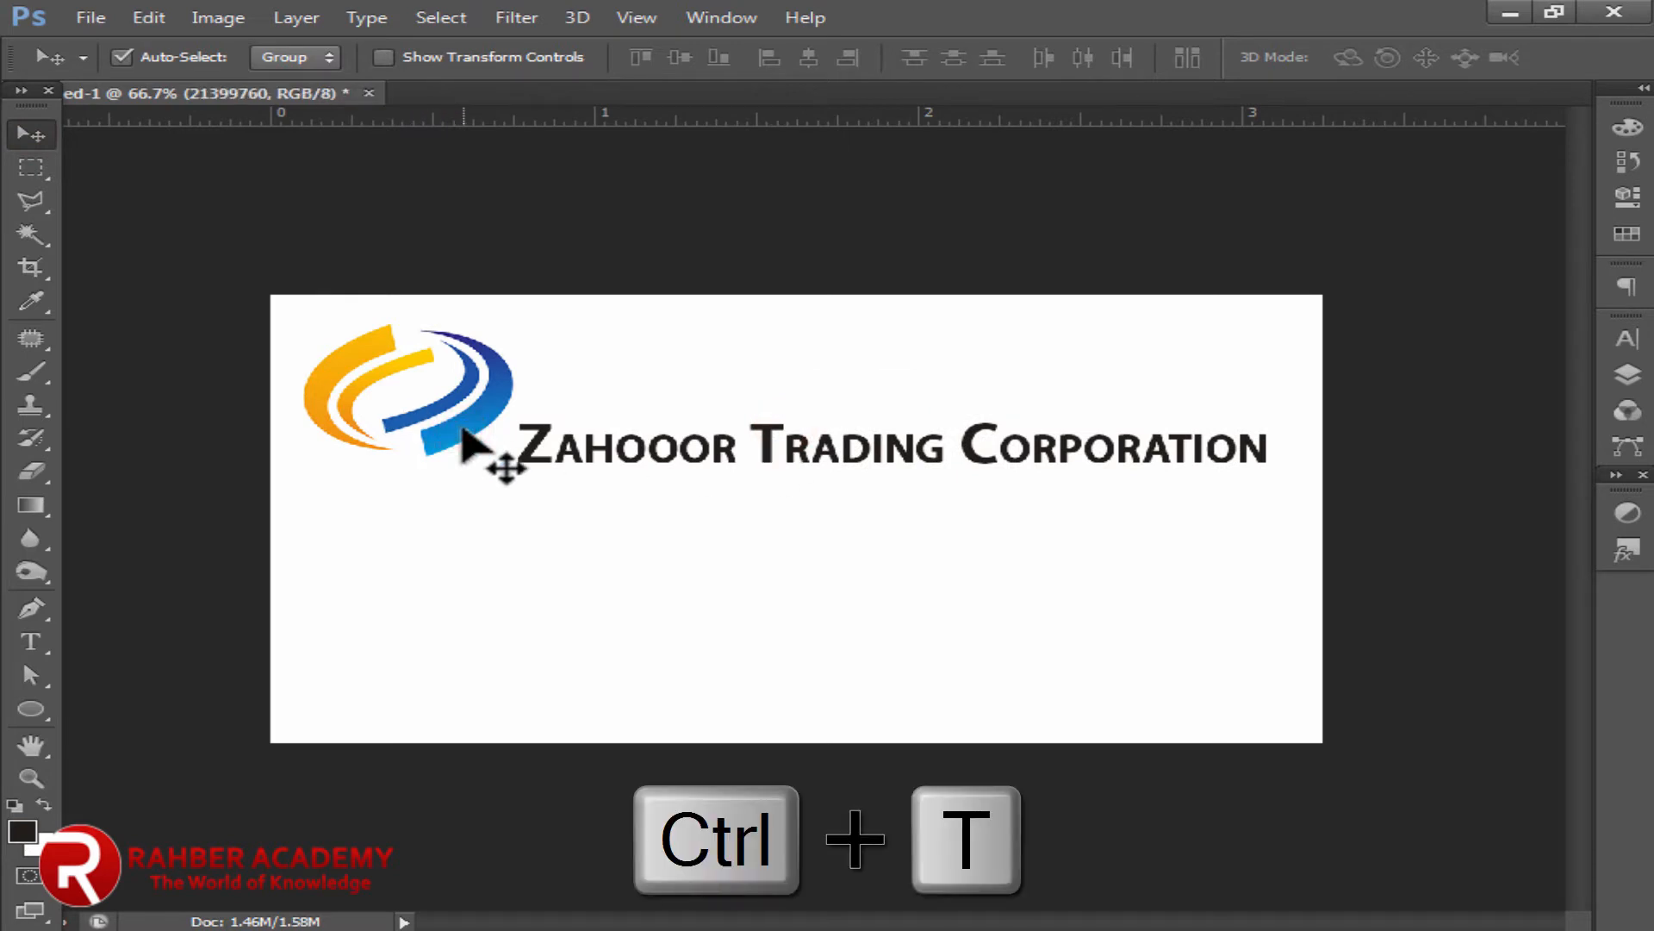
key(ctrl+t)
drag(522, 307, 503, 314)
click(19, 134)
click(722, 376)
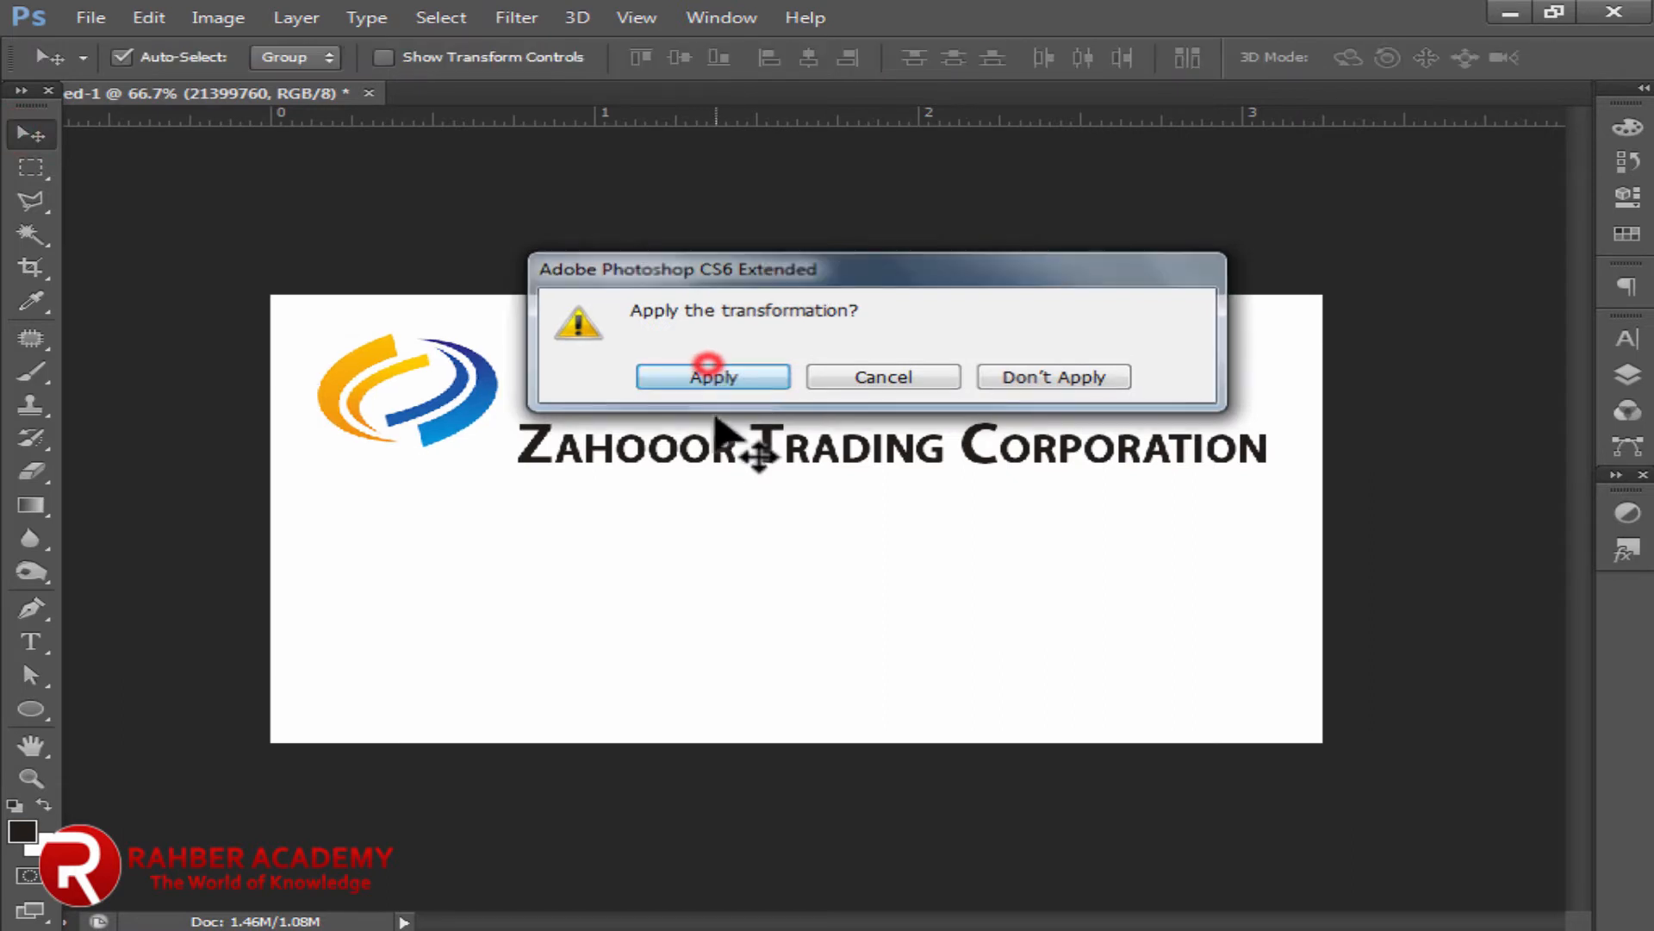
drag(709, 448, 684, 469)
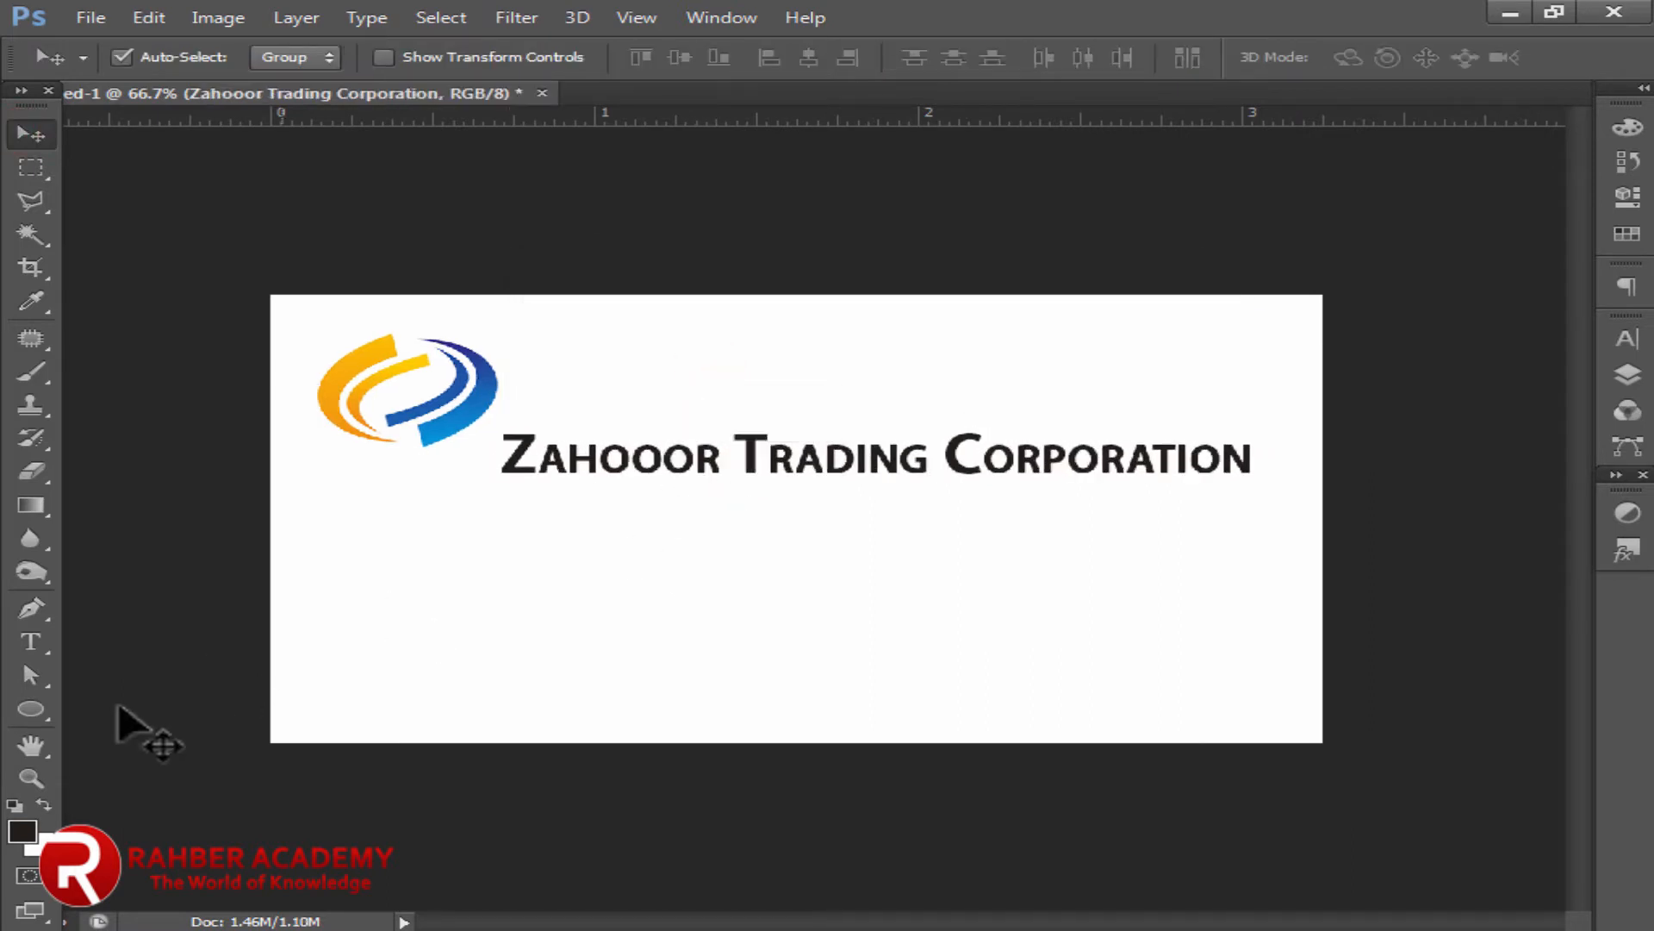
Step: Sample the logo's orange as foreground colour and apply it to the initial Z
click(26, 829)
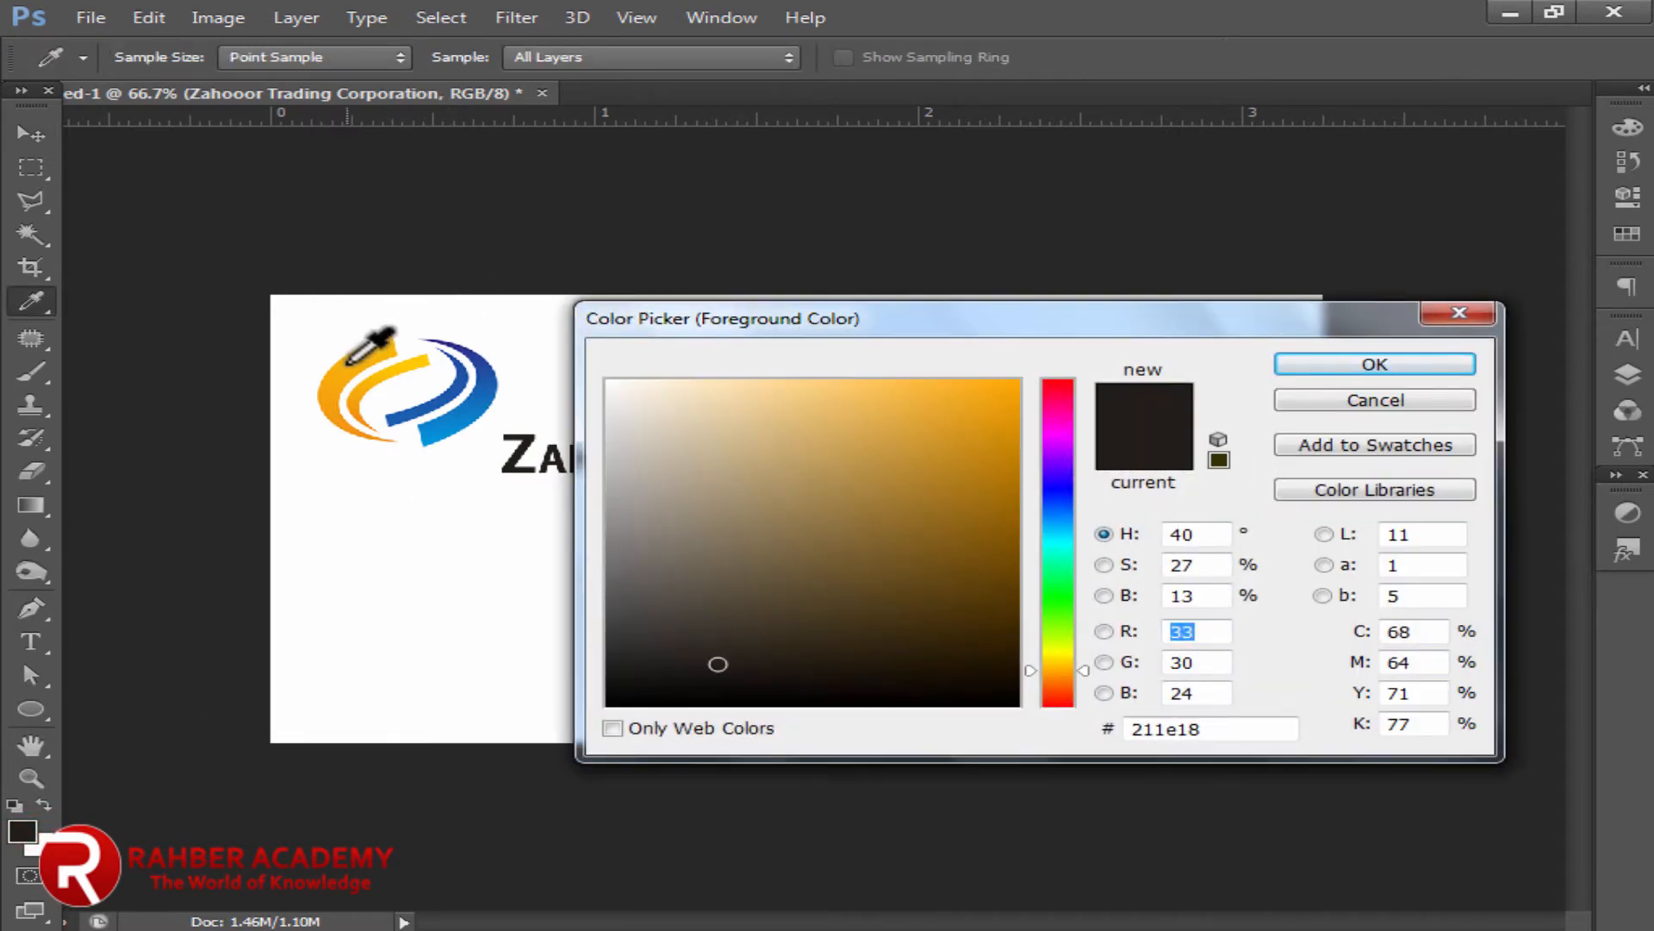
click(320, 397)
key(Return)
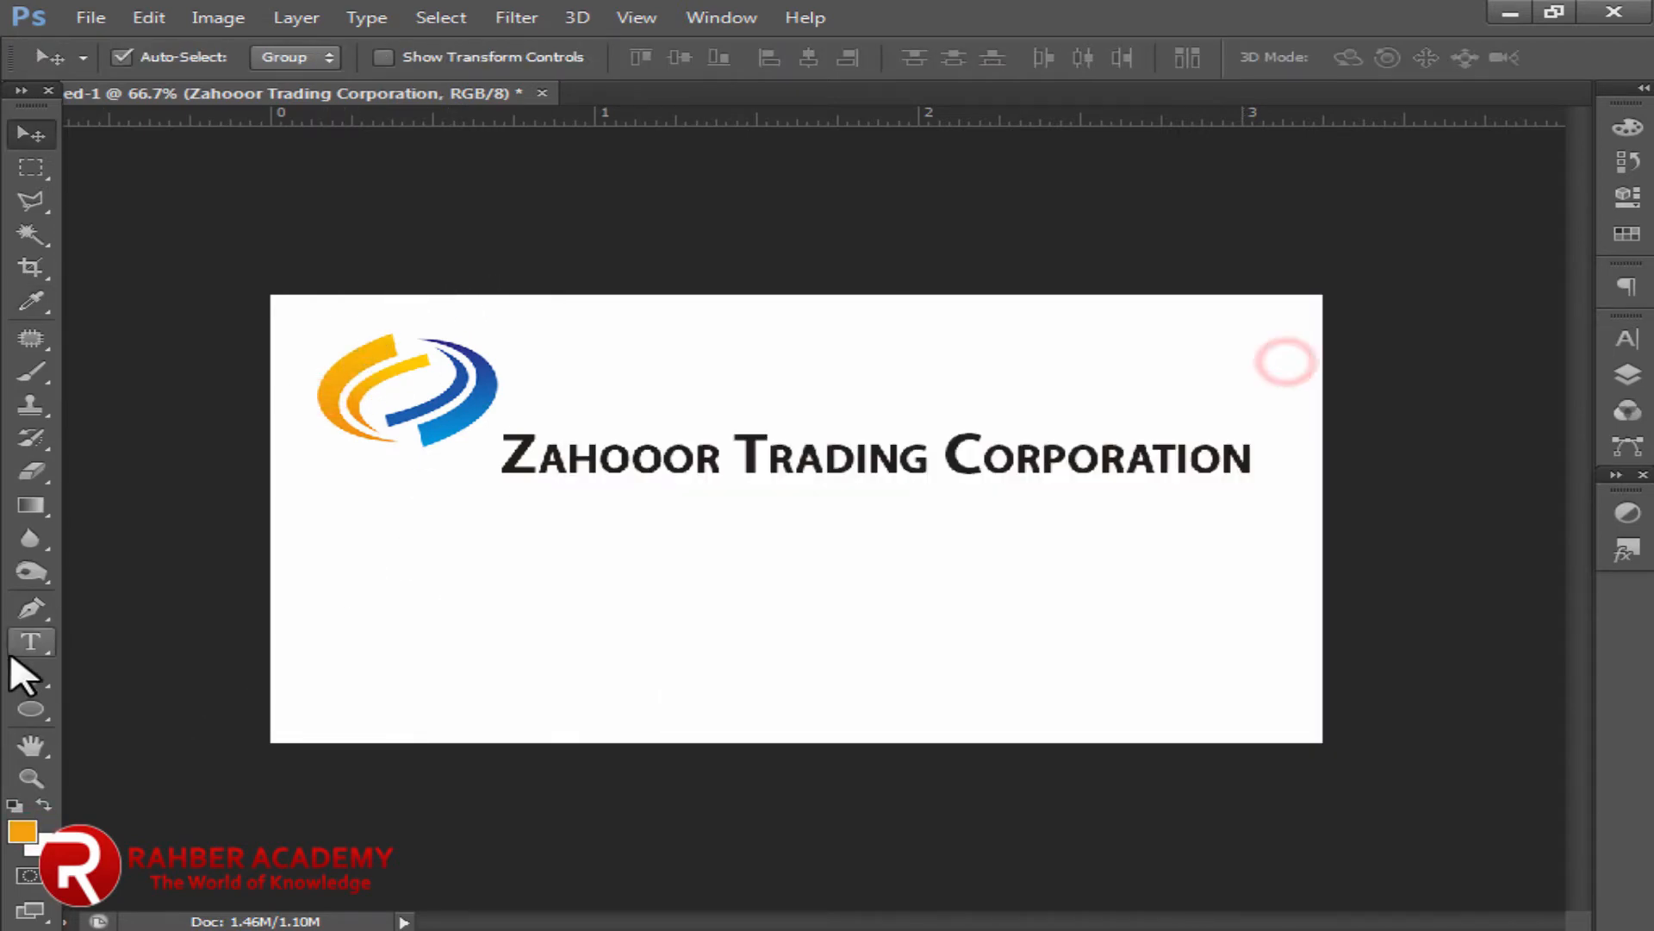
click(30, 639)
drag(551, 448, 469, 451)
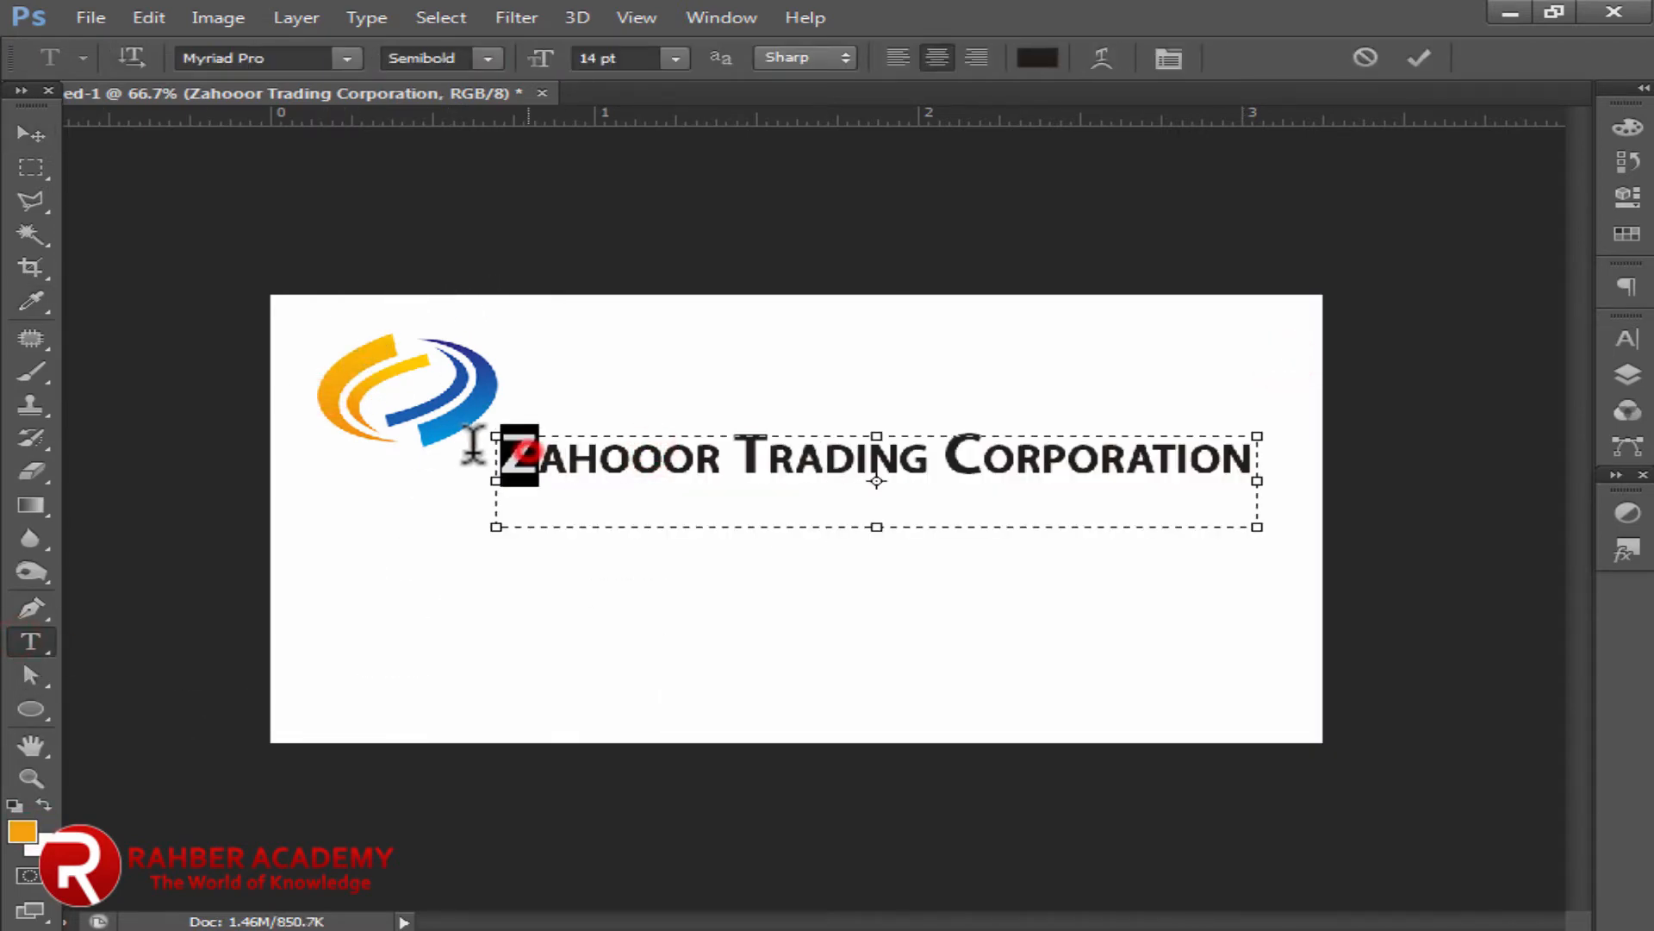
click(22, 831)
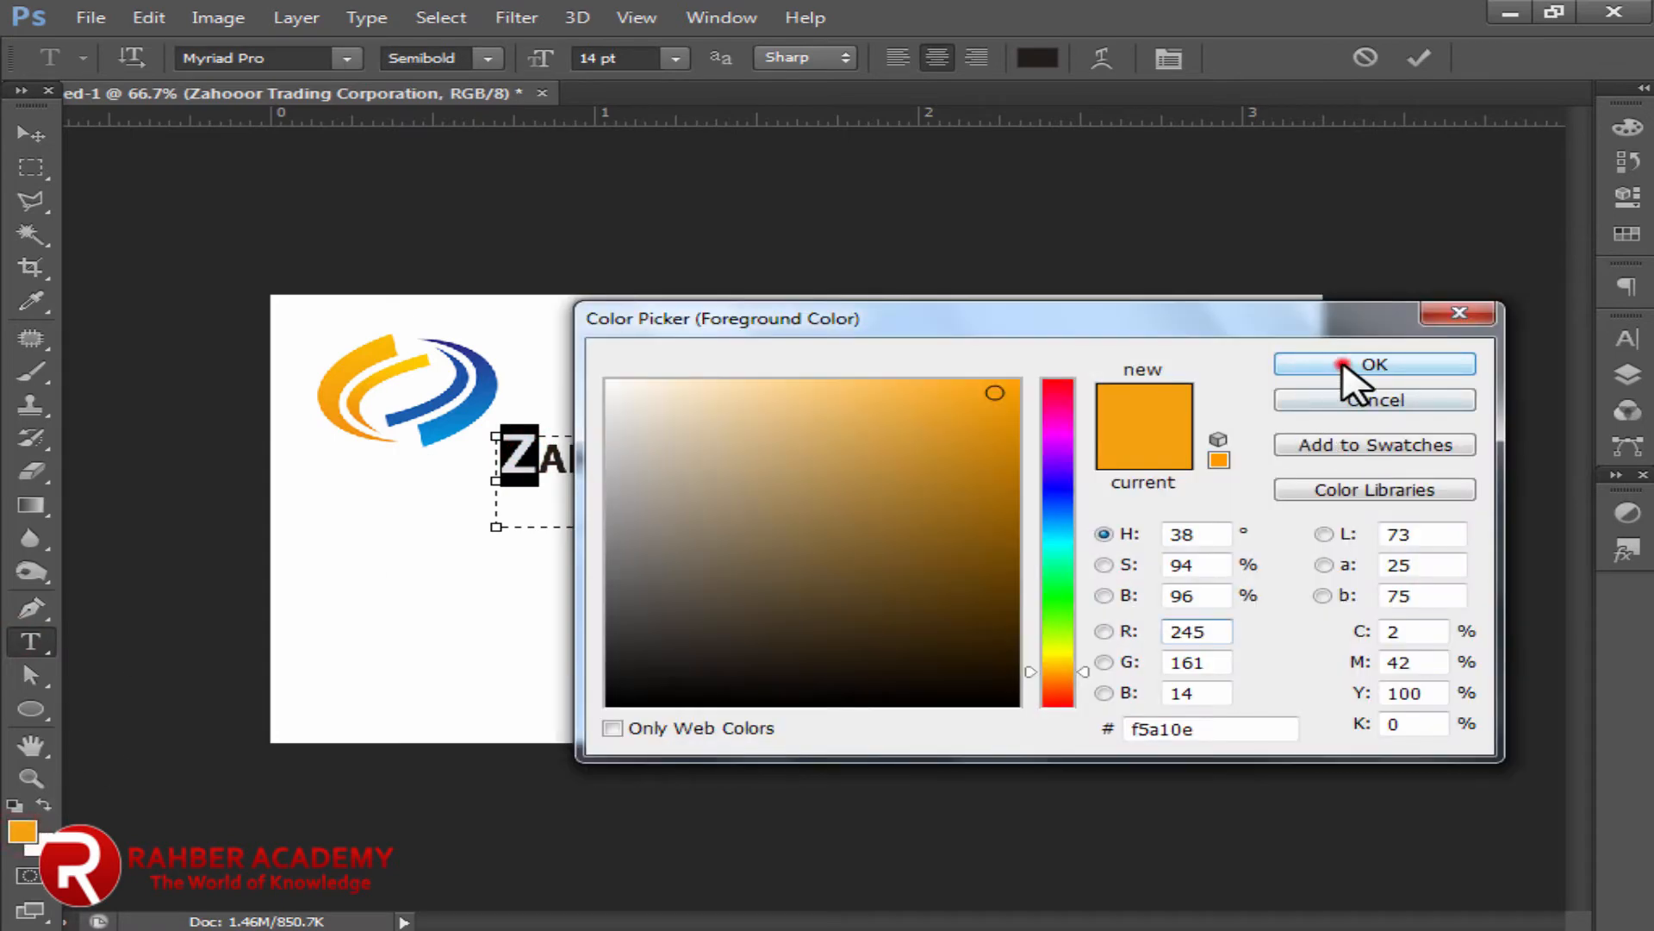
click(1351, 366)
click(765, 470)
Step: Colour the initials T and C of the company name orange
drag(753, 446, 733, 450)
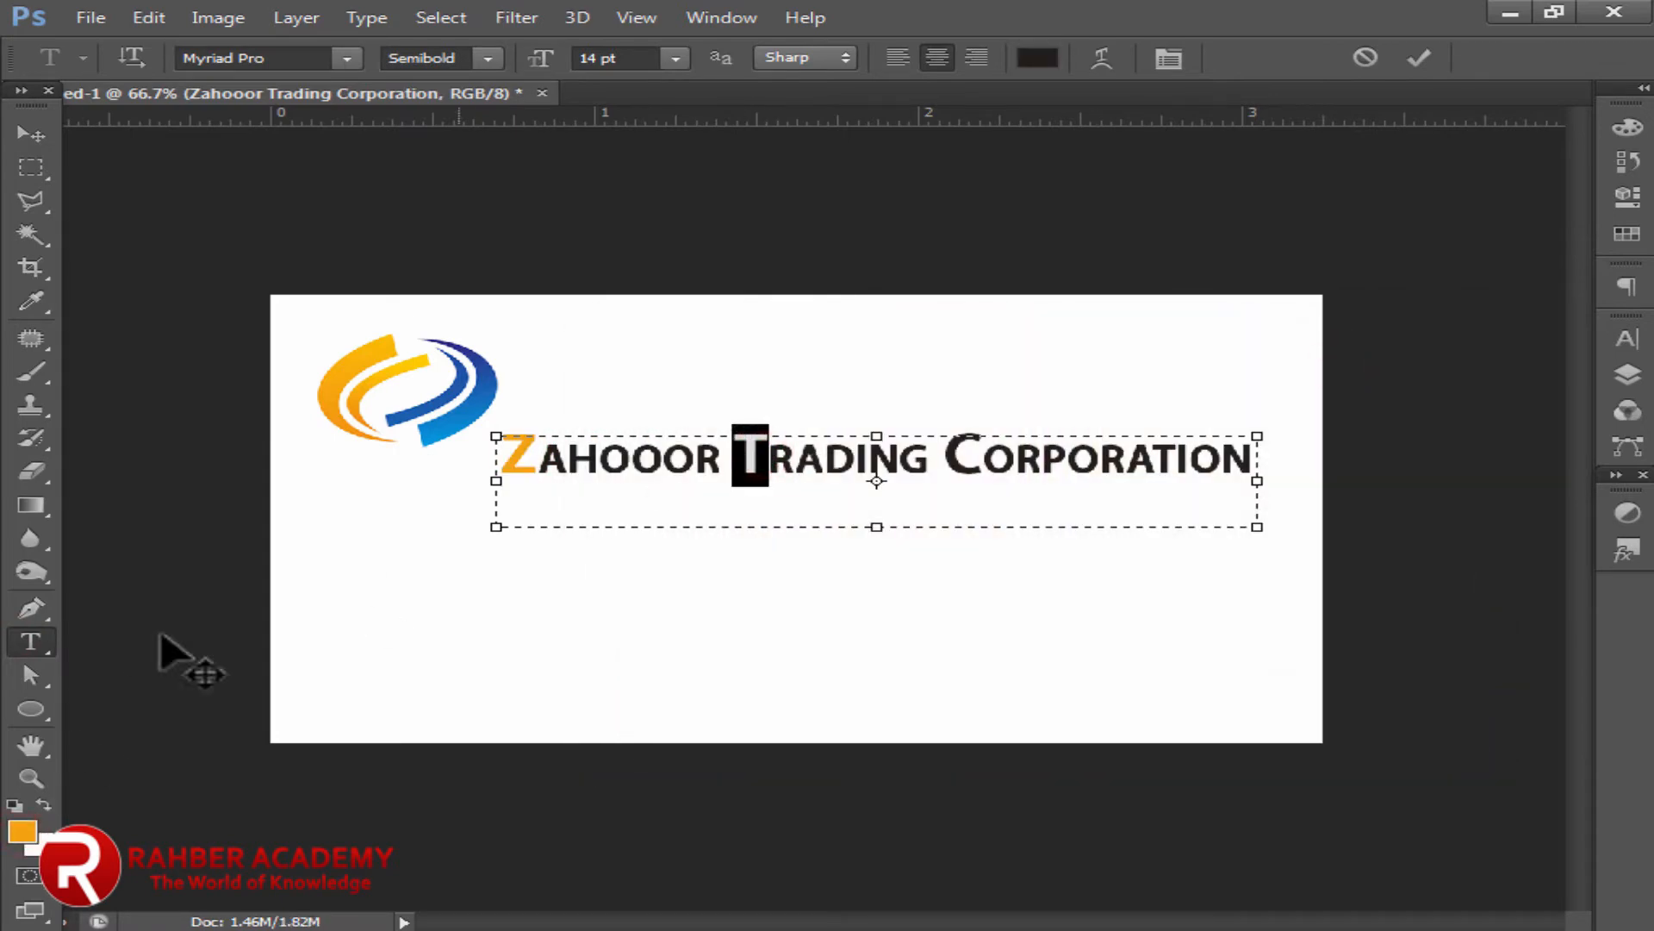
click(23, 830)
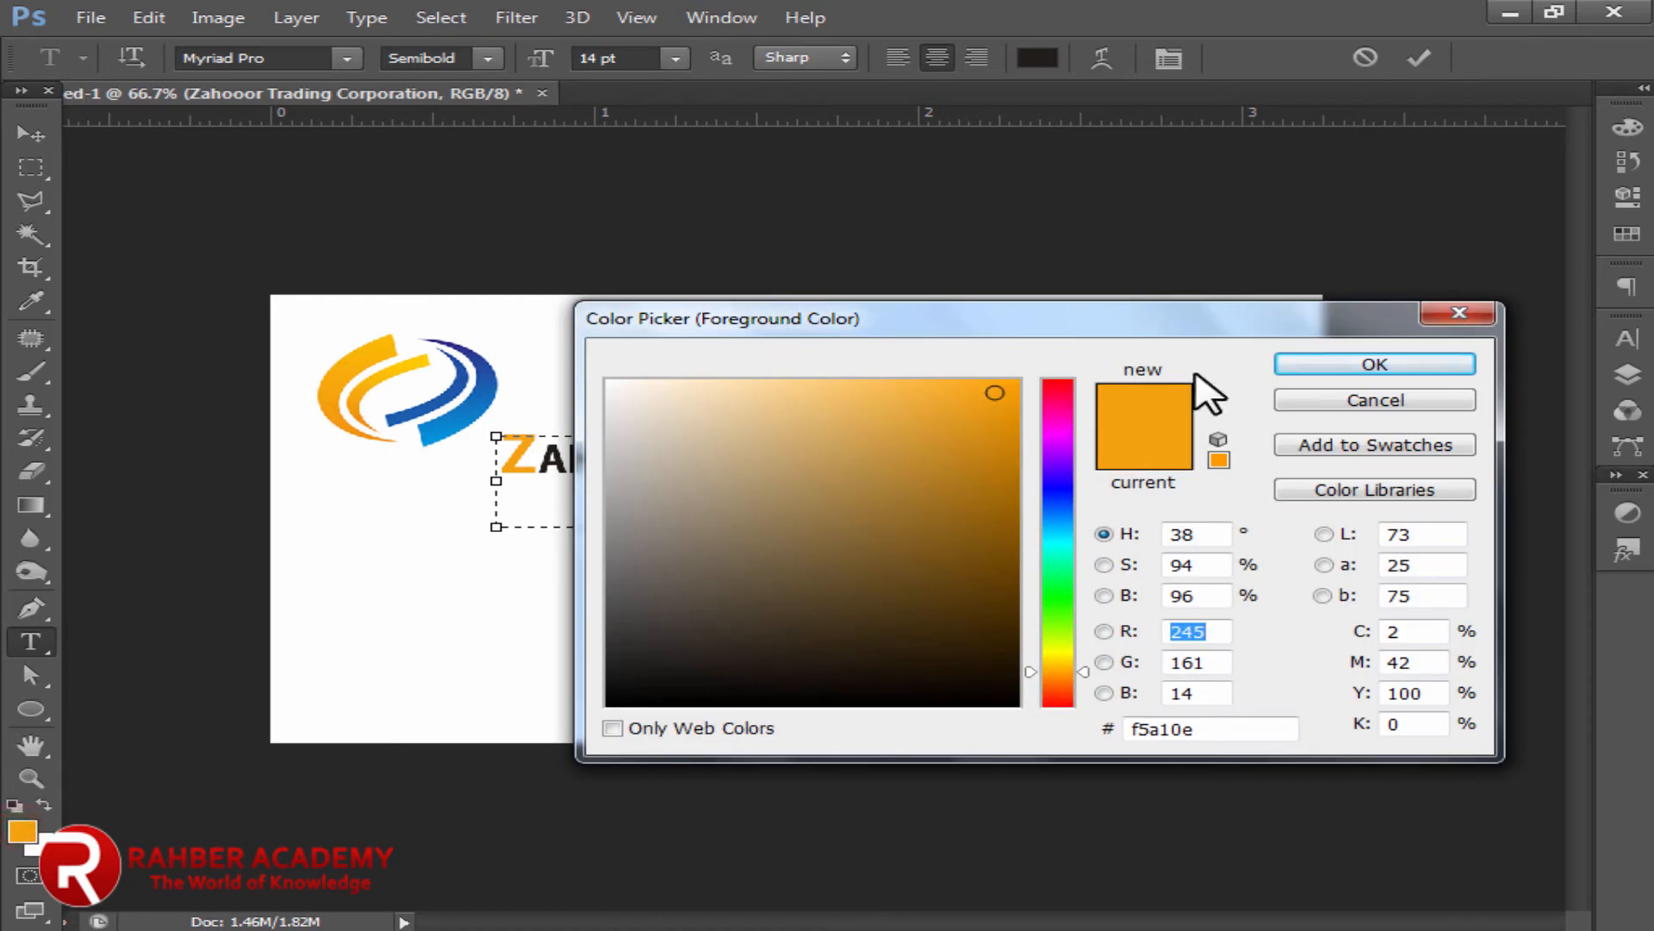
click(1347, 369)
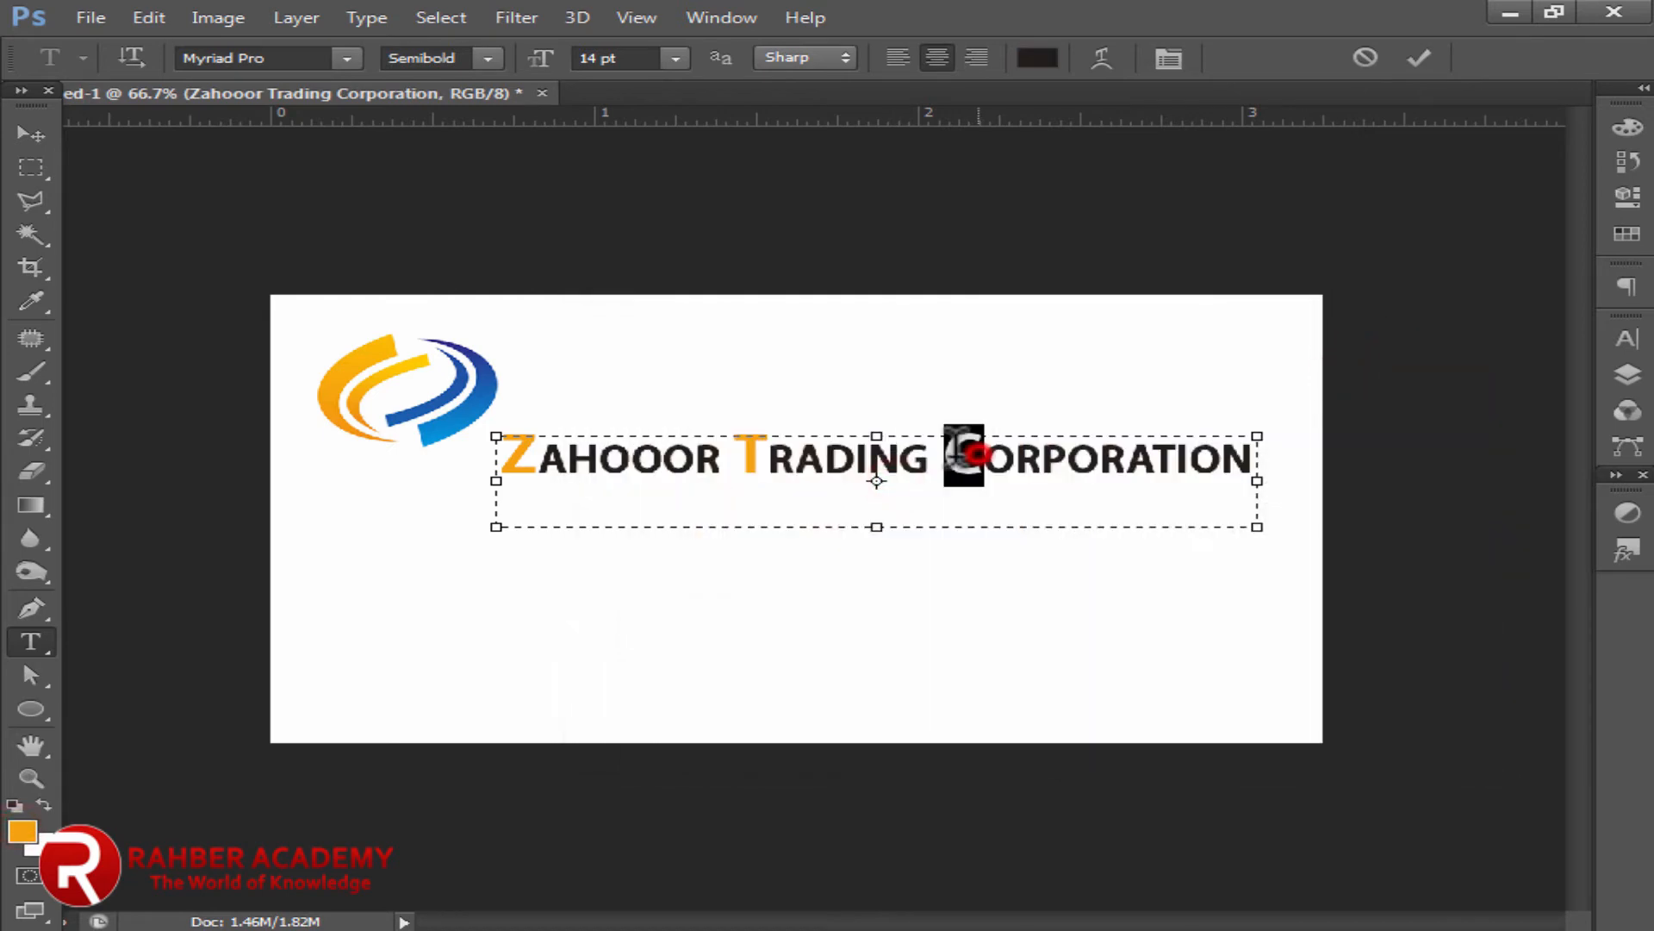
click(22, 831)
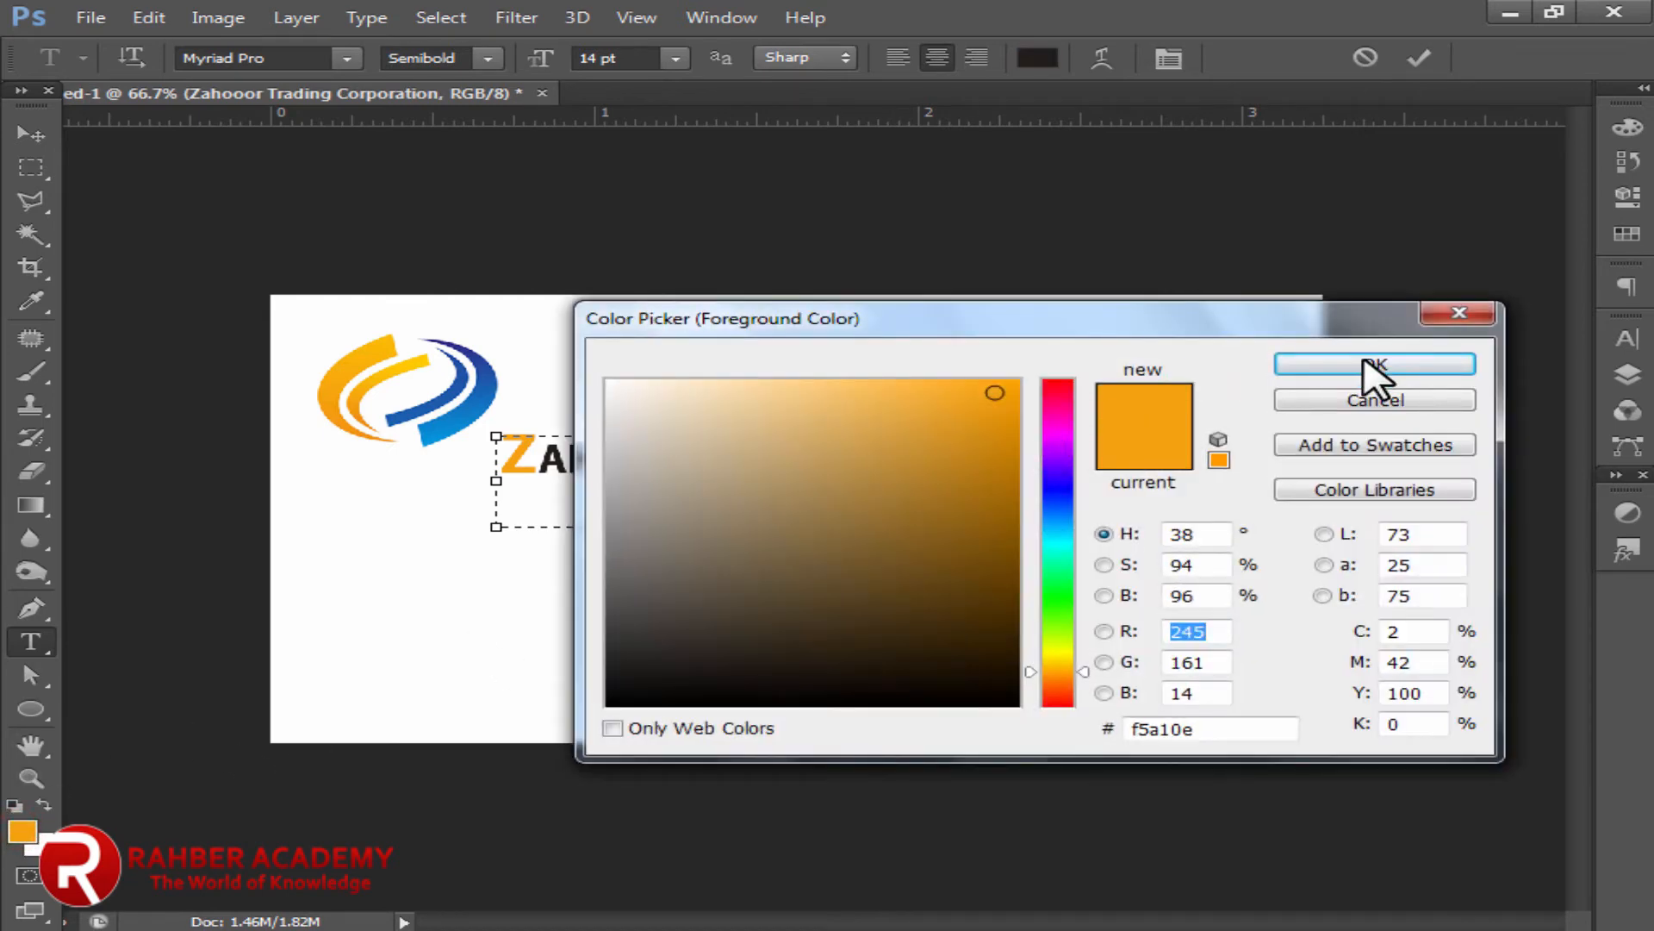
click(1365, 363)
click(844, 504)
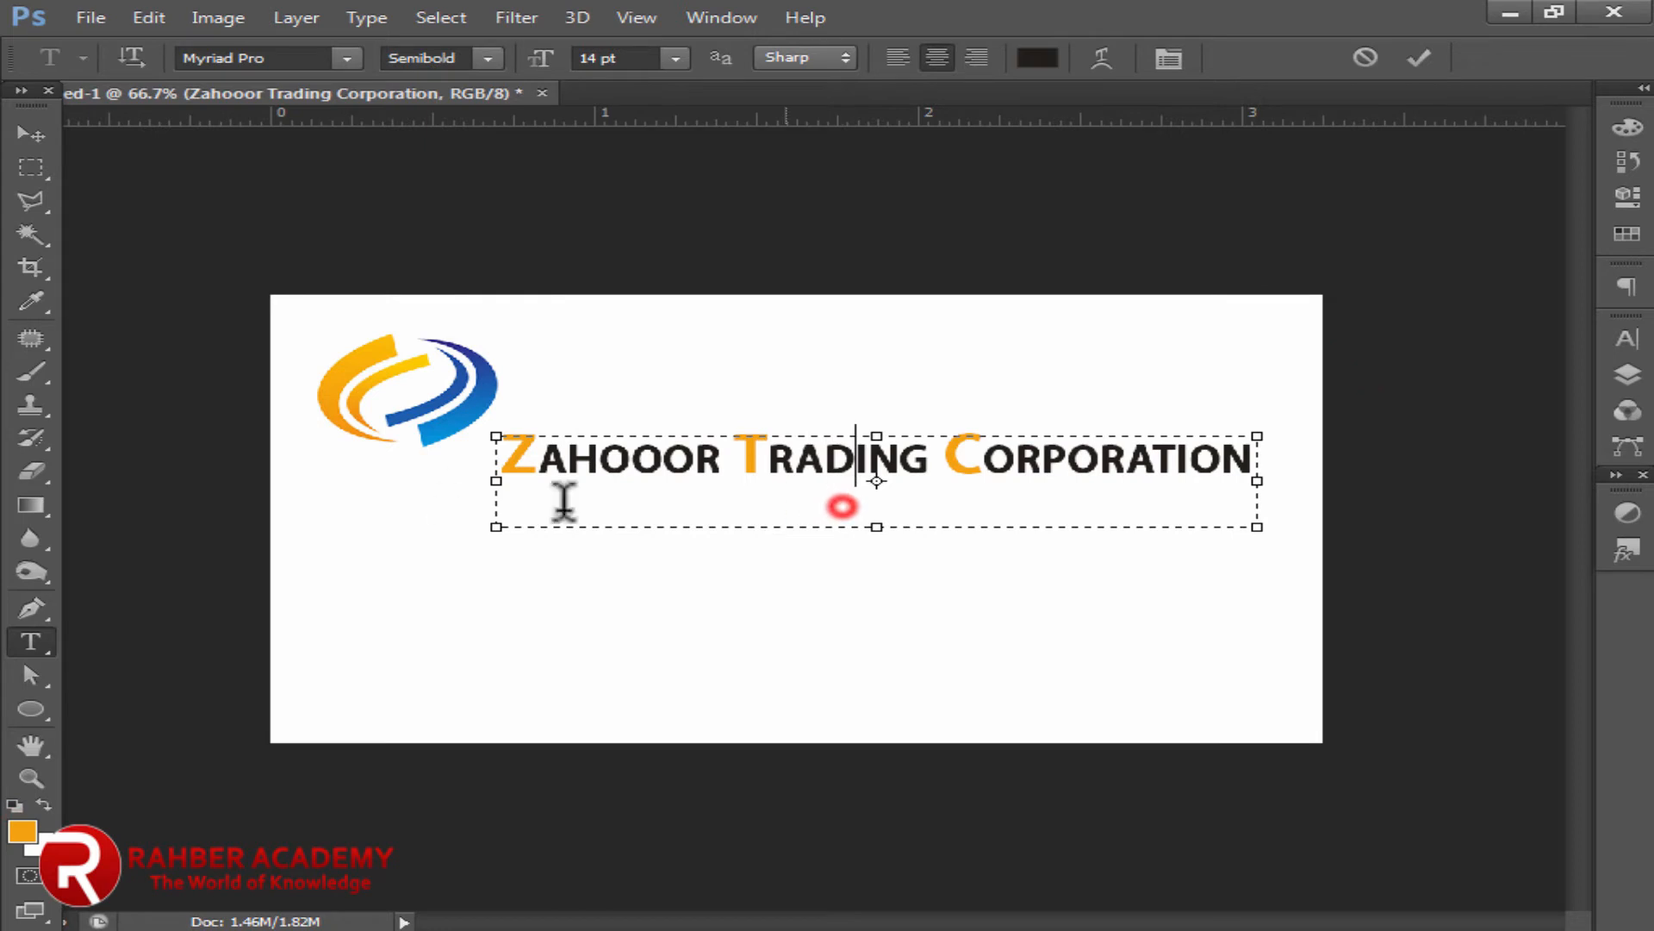
Step: Apply Faux Italic to the whole company name
click(29, 128)
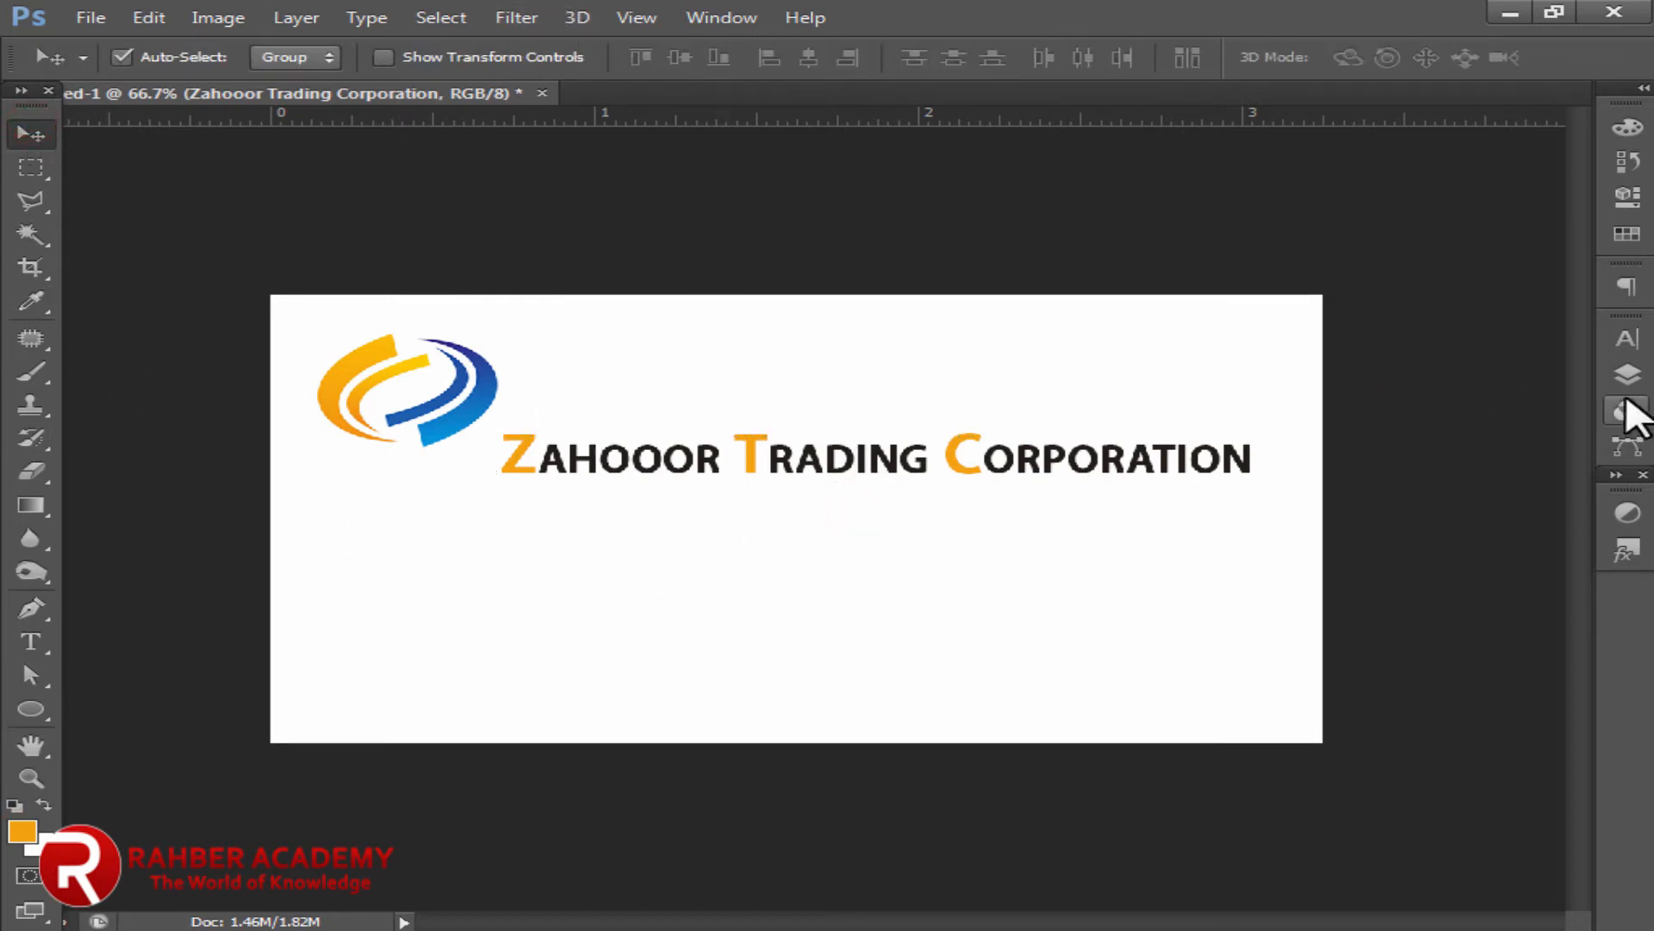
click(1626, 339)
click(1322, 523)
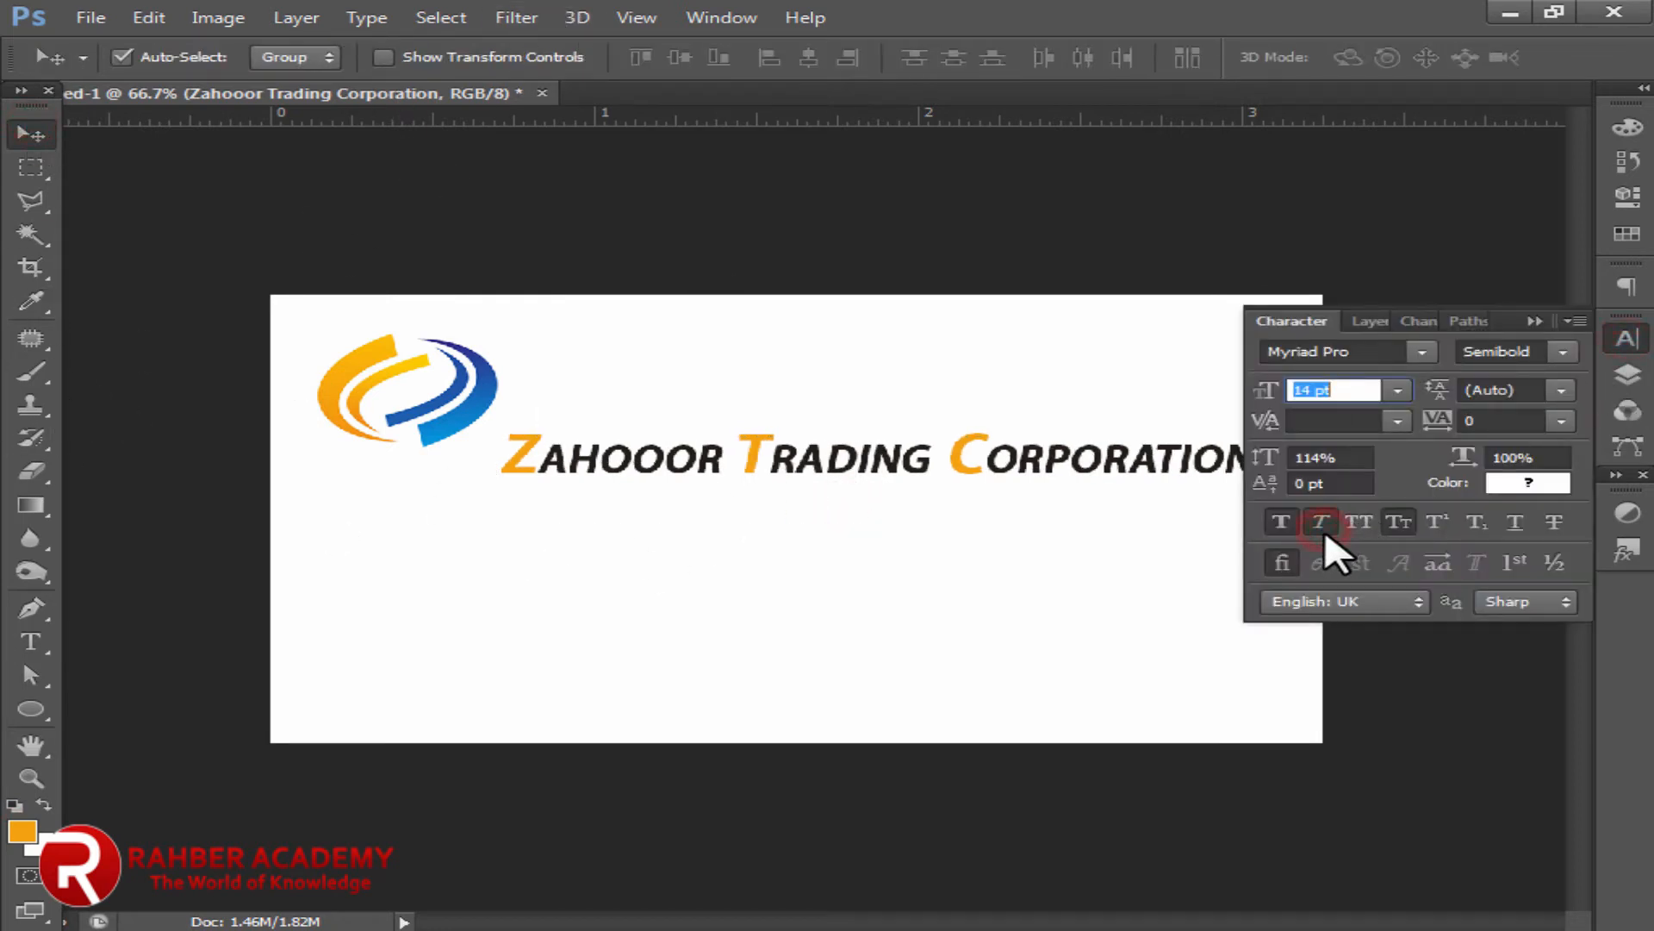
click(1293, 319)
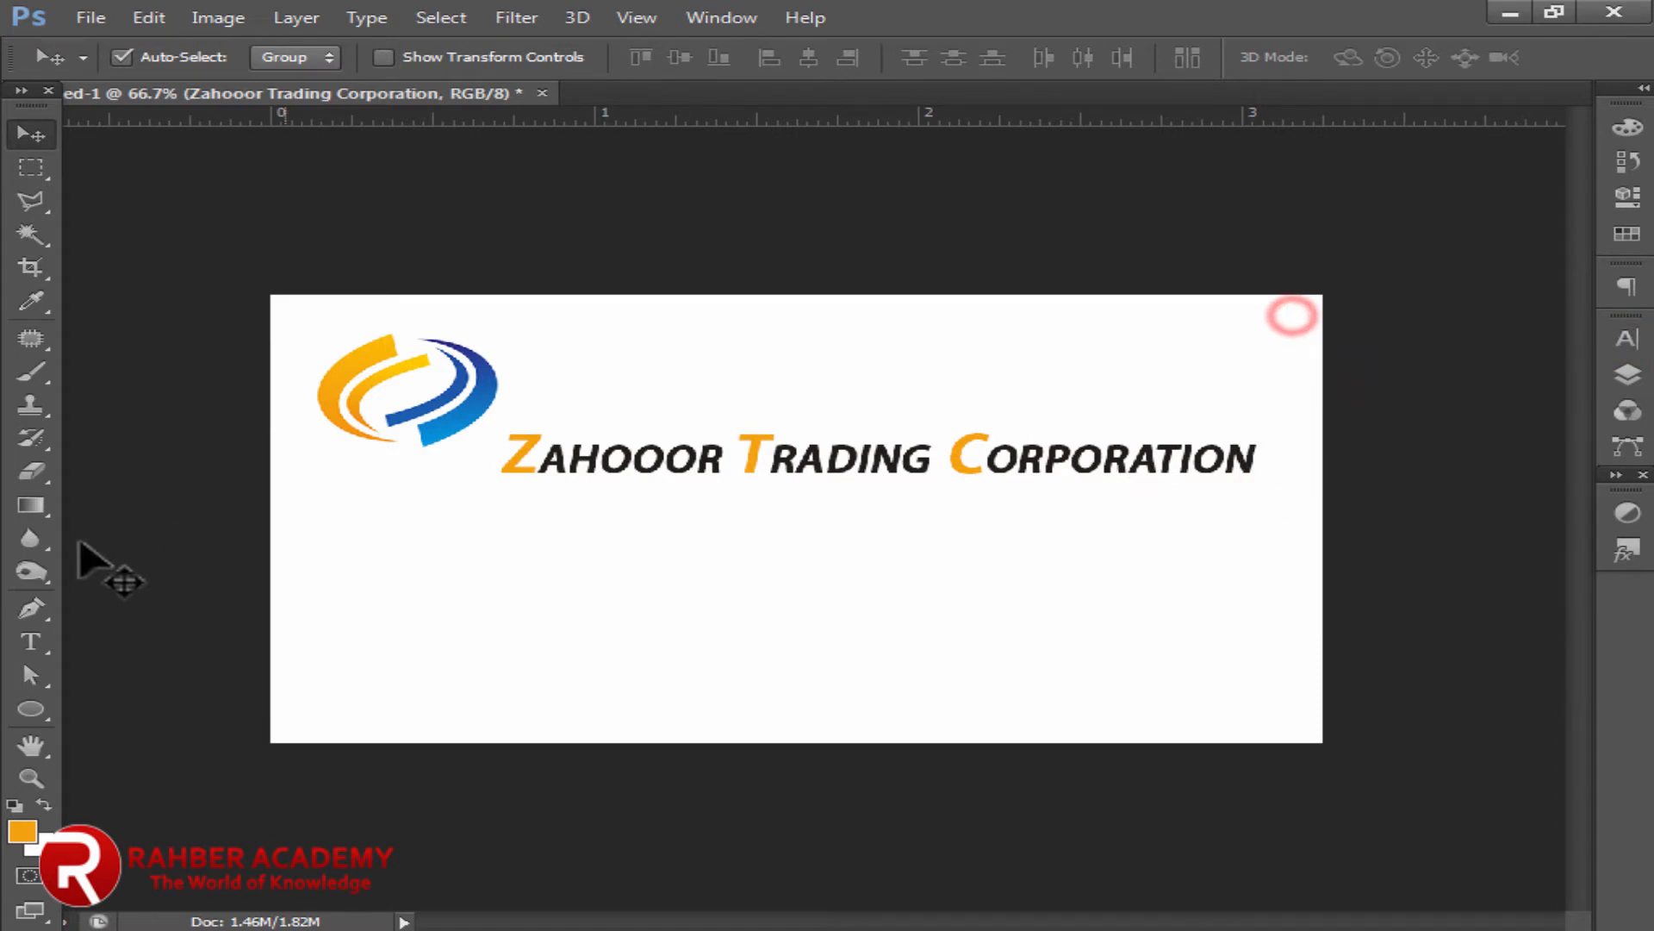
click(31, 641)
Step: Type the tagline 'Import & Export' in a text box below the company name
drag(589, 540, 877, 596)
drag(972, 636, 1153, 622)
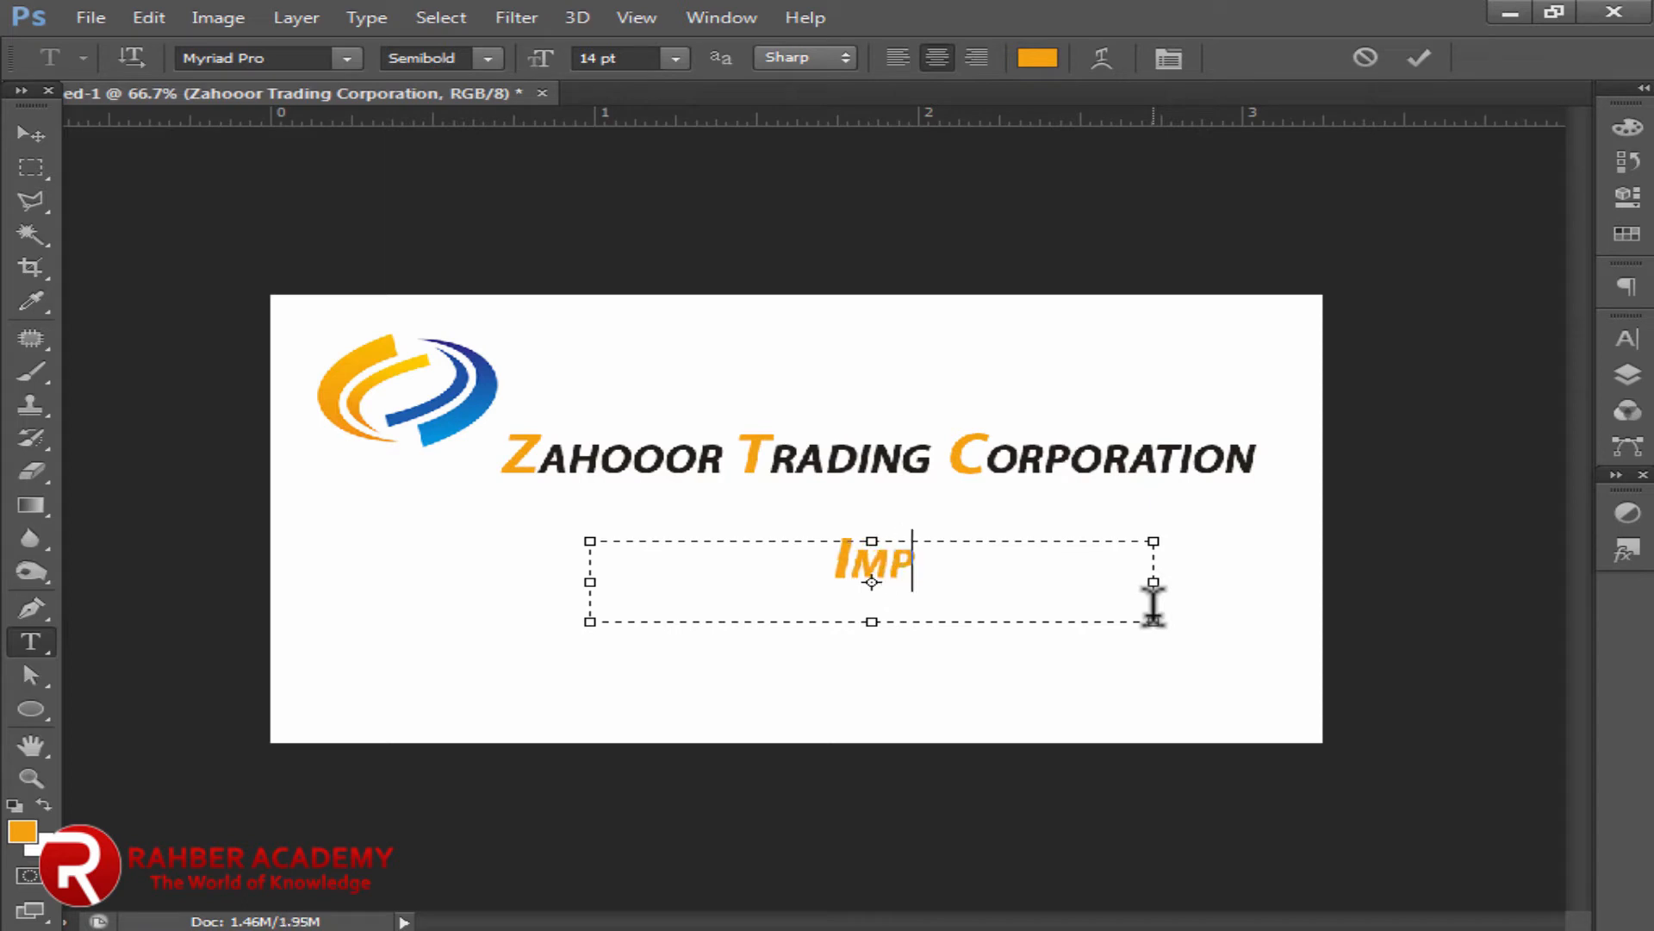
text(Import & )
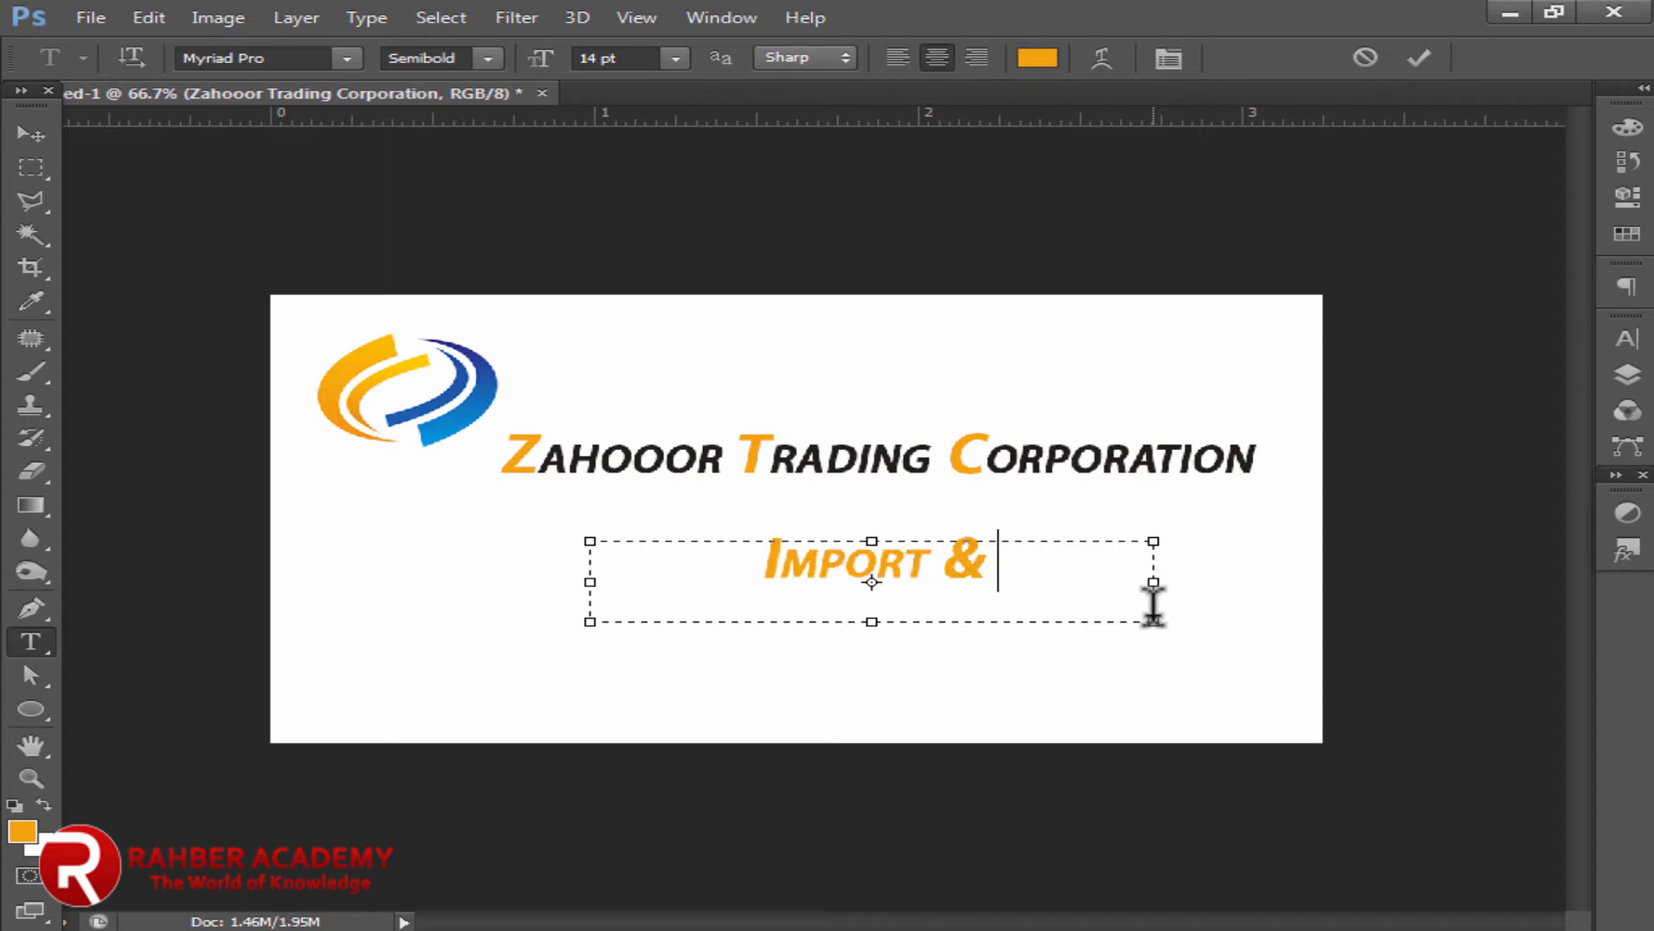
text(Export)
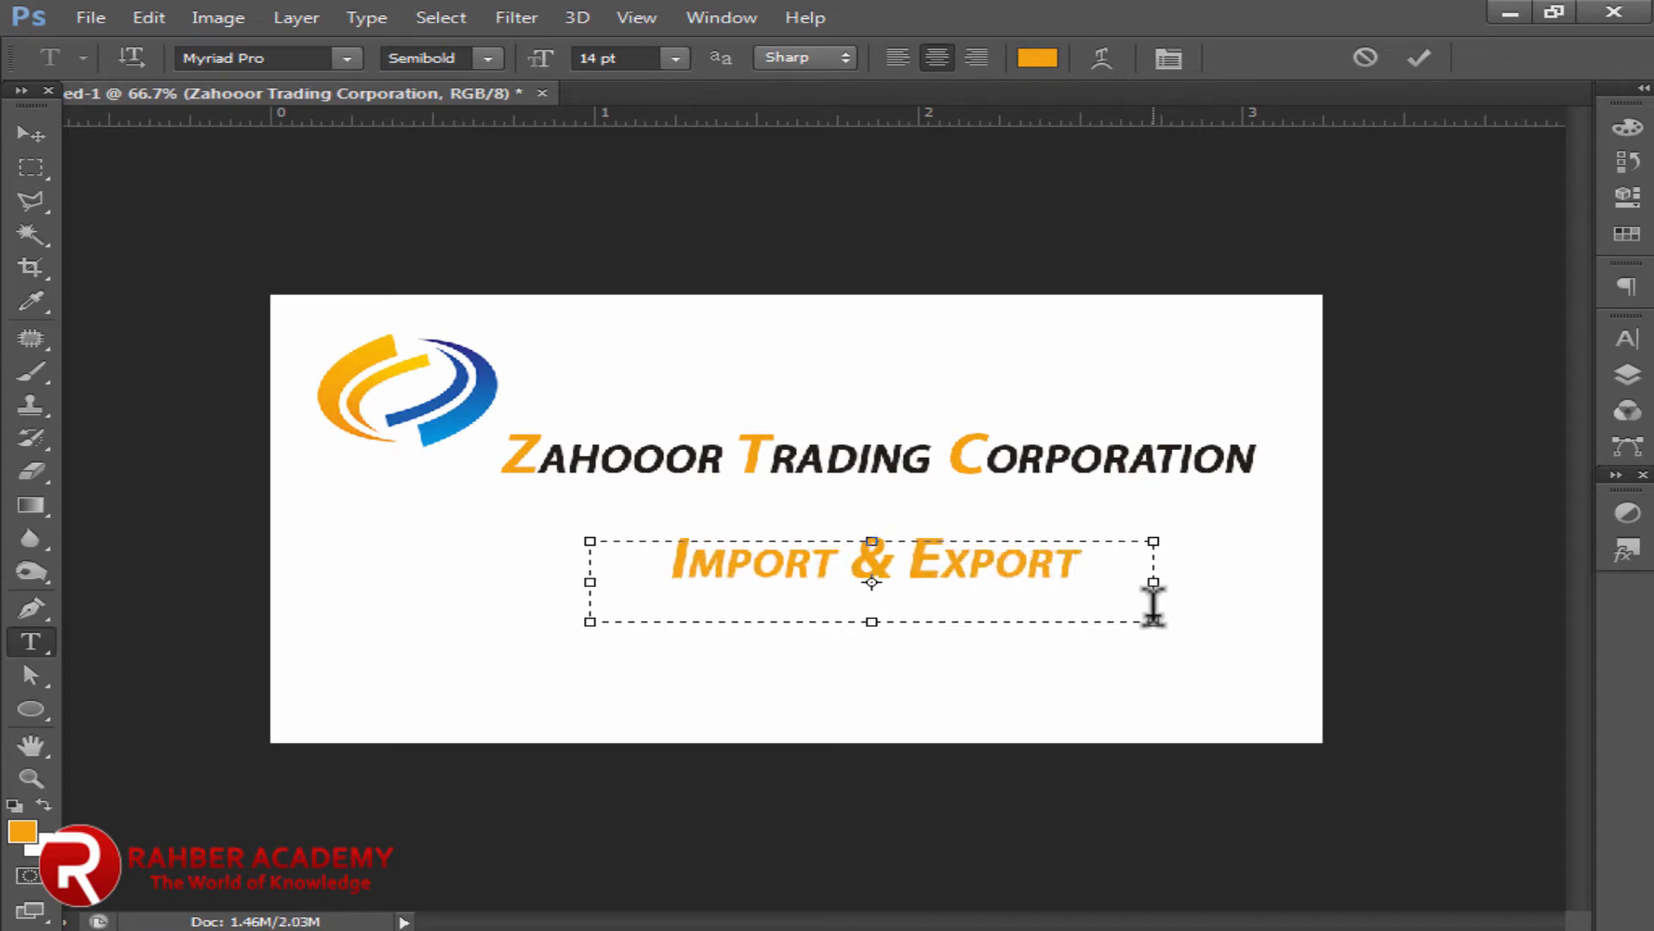
Step: Make the tagline 10 pt italic with Small Caps off and fit its text box
triple_click(946, 560)
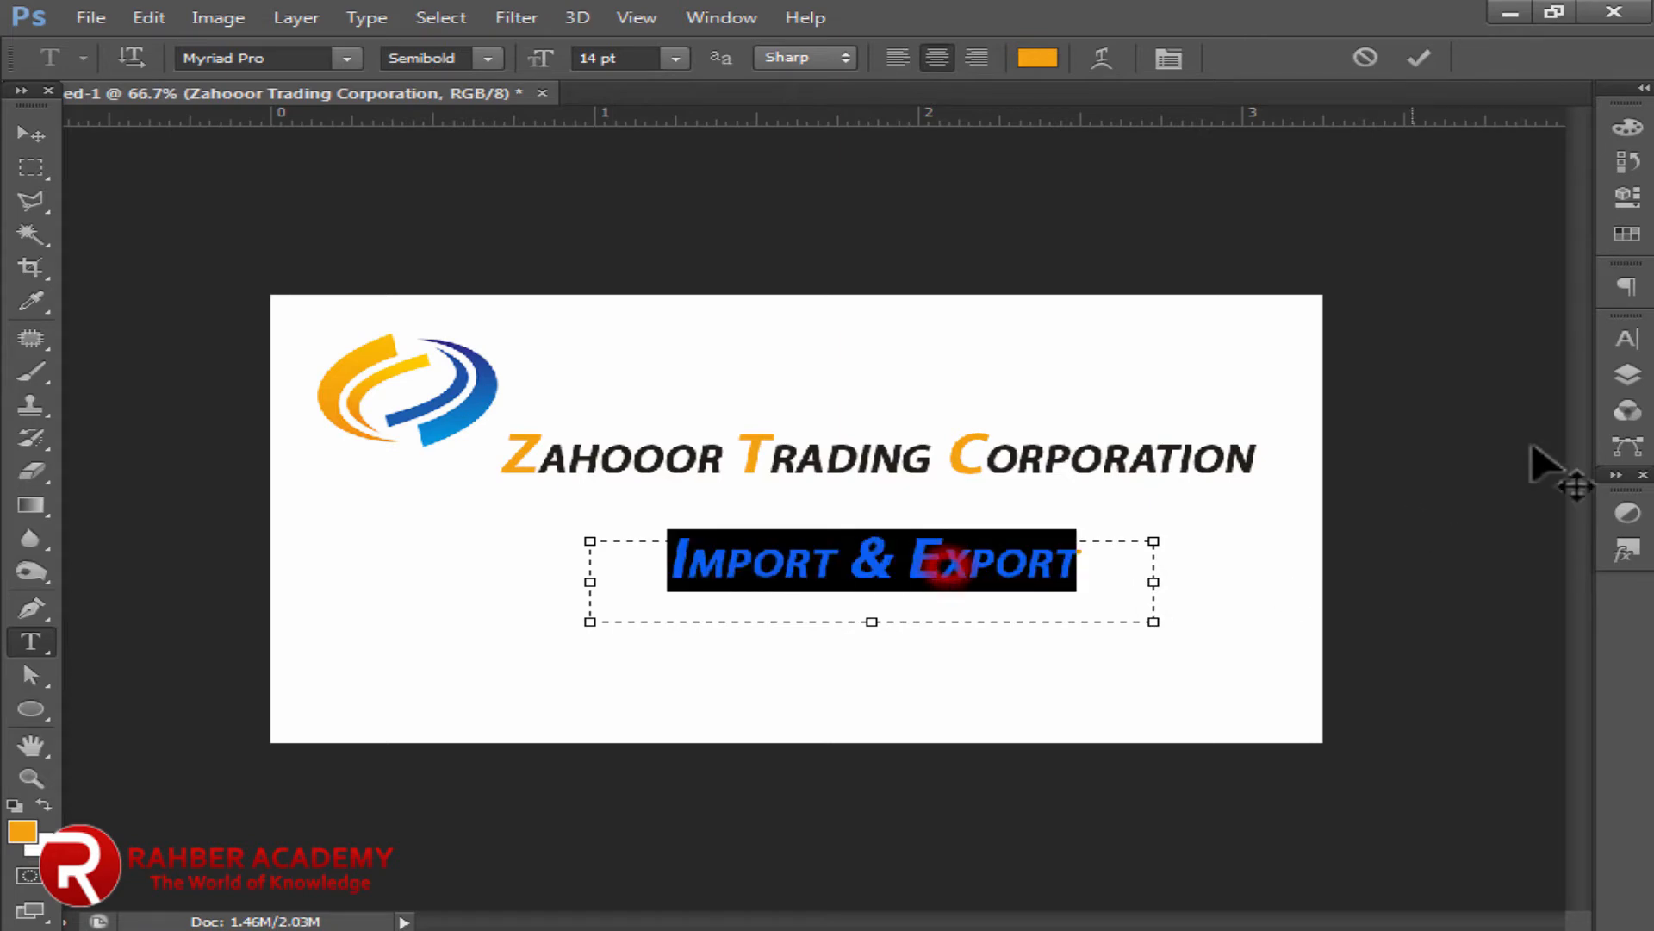
click(1625, 339)
click(1398, 523)
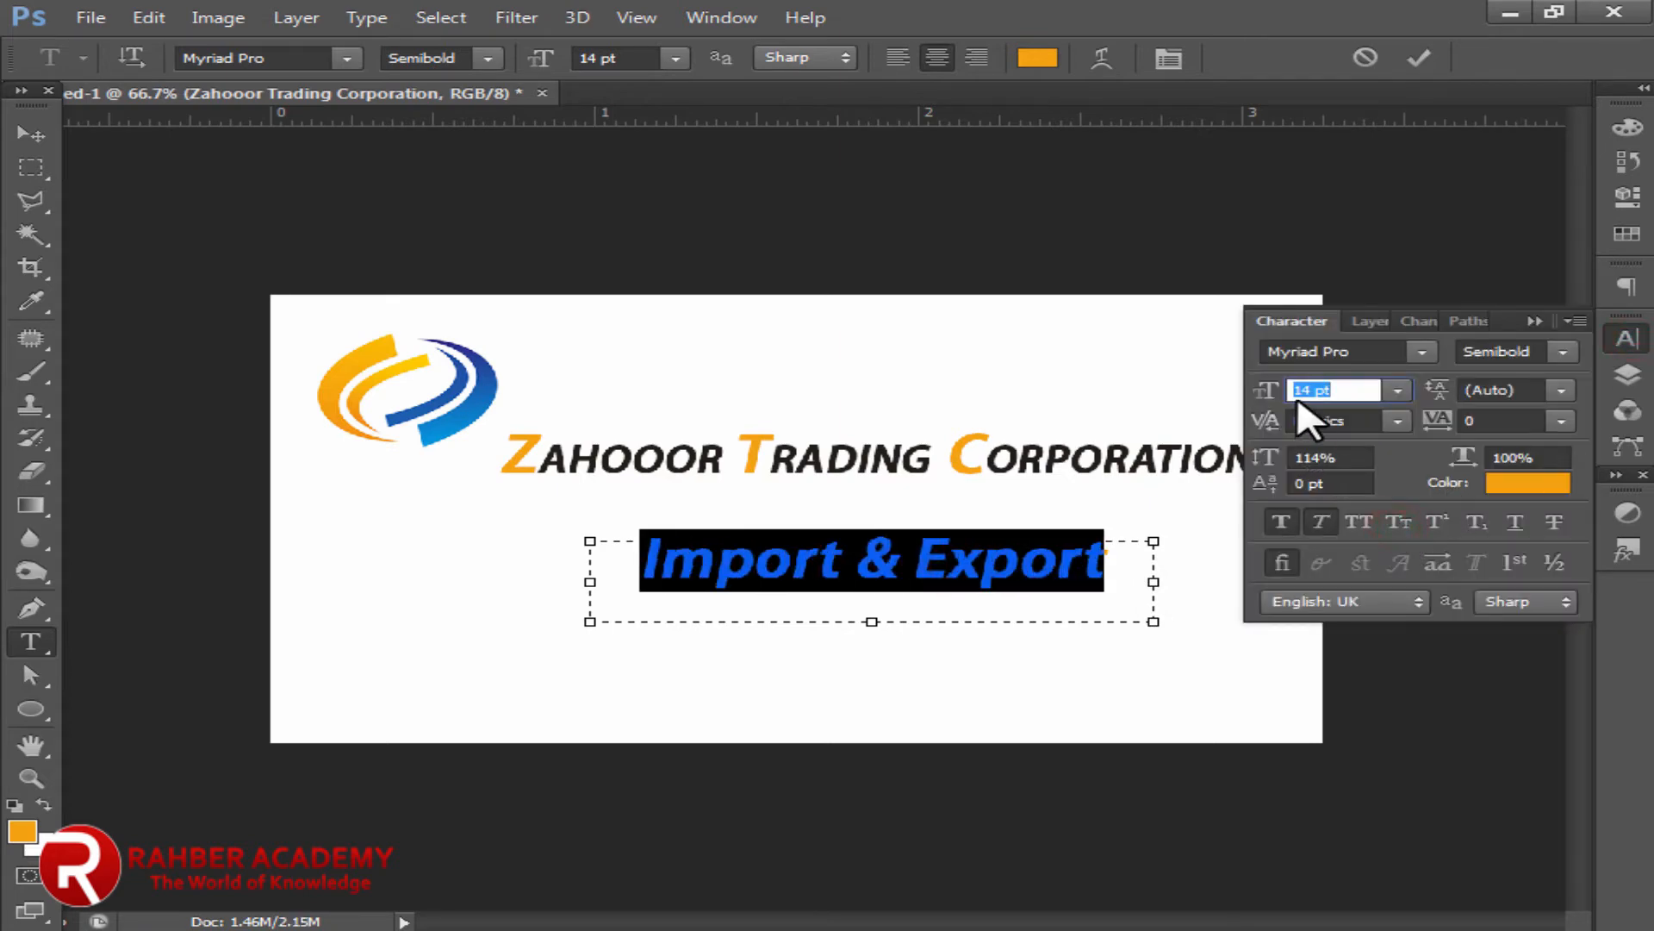
key(Down)
key(Down)
key(Down)
key(Down)
click(1277, 523)
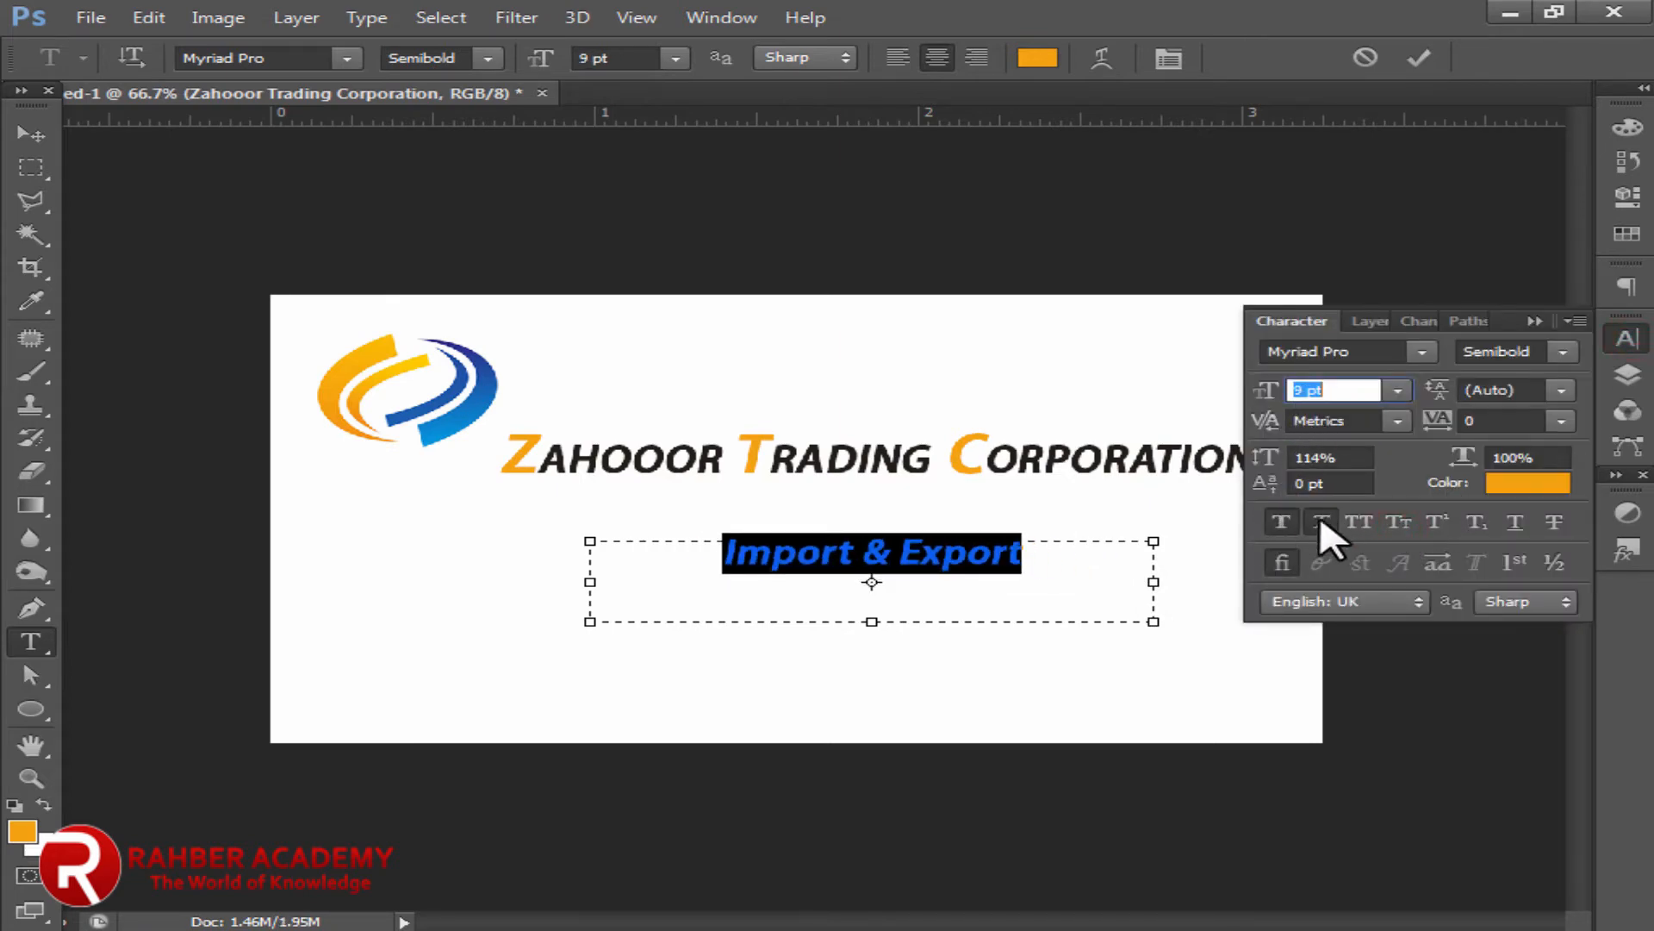
click(1277, 522)
click(1277, 522)
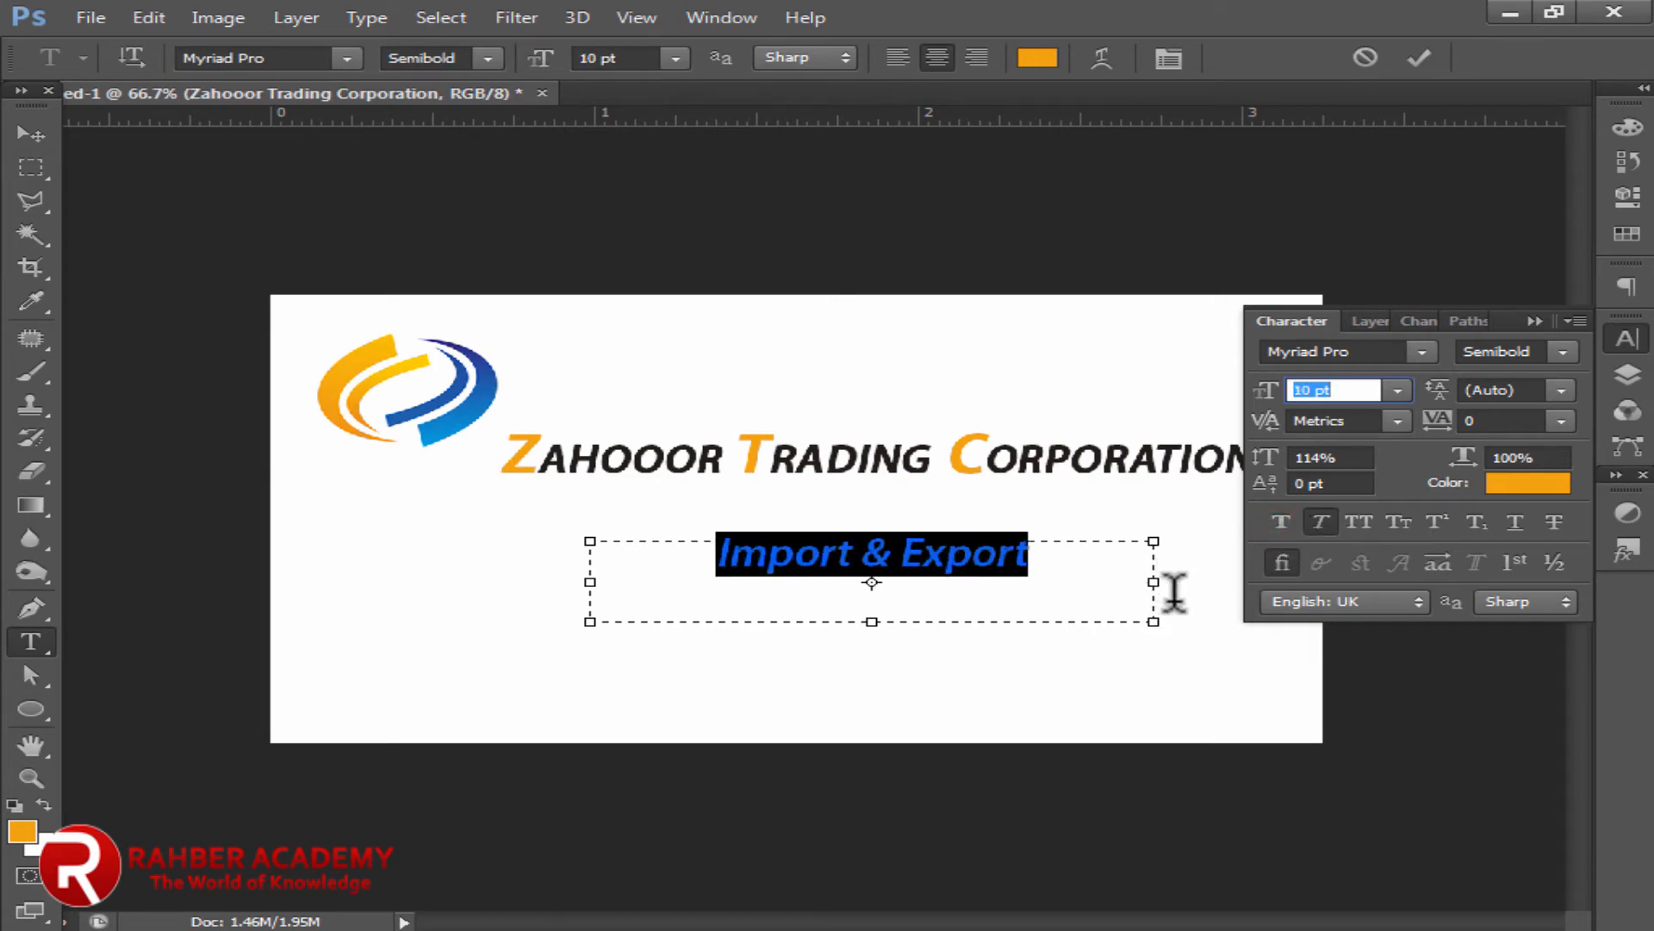
drag(1155, 621, 900, 573)
click(1282, 312)
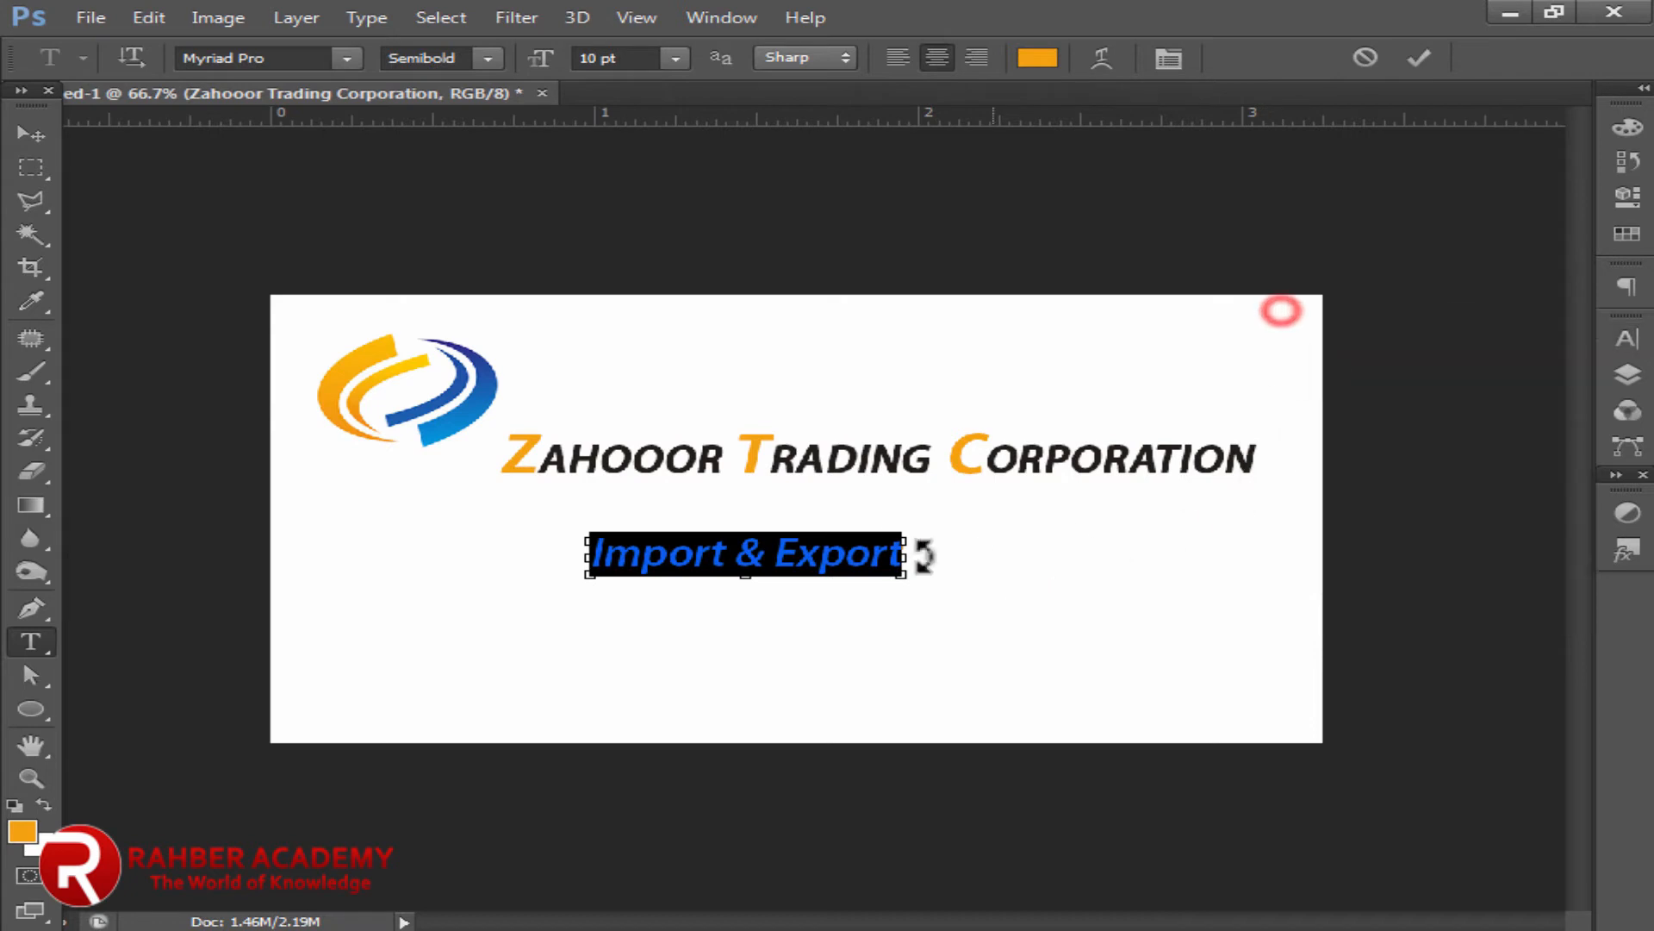
Step: Move the tagline under the end of CORPORATION and make it black
click(29, 138)
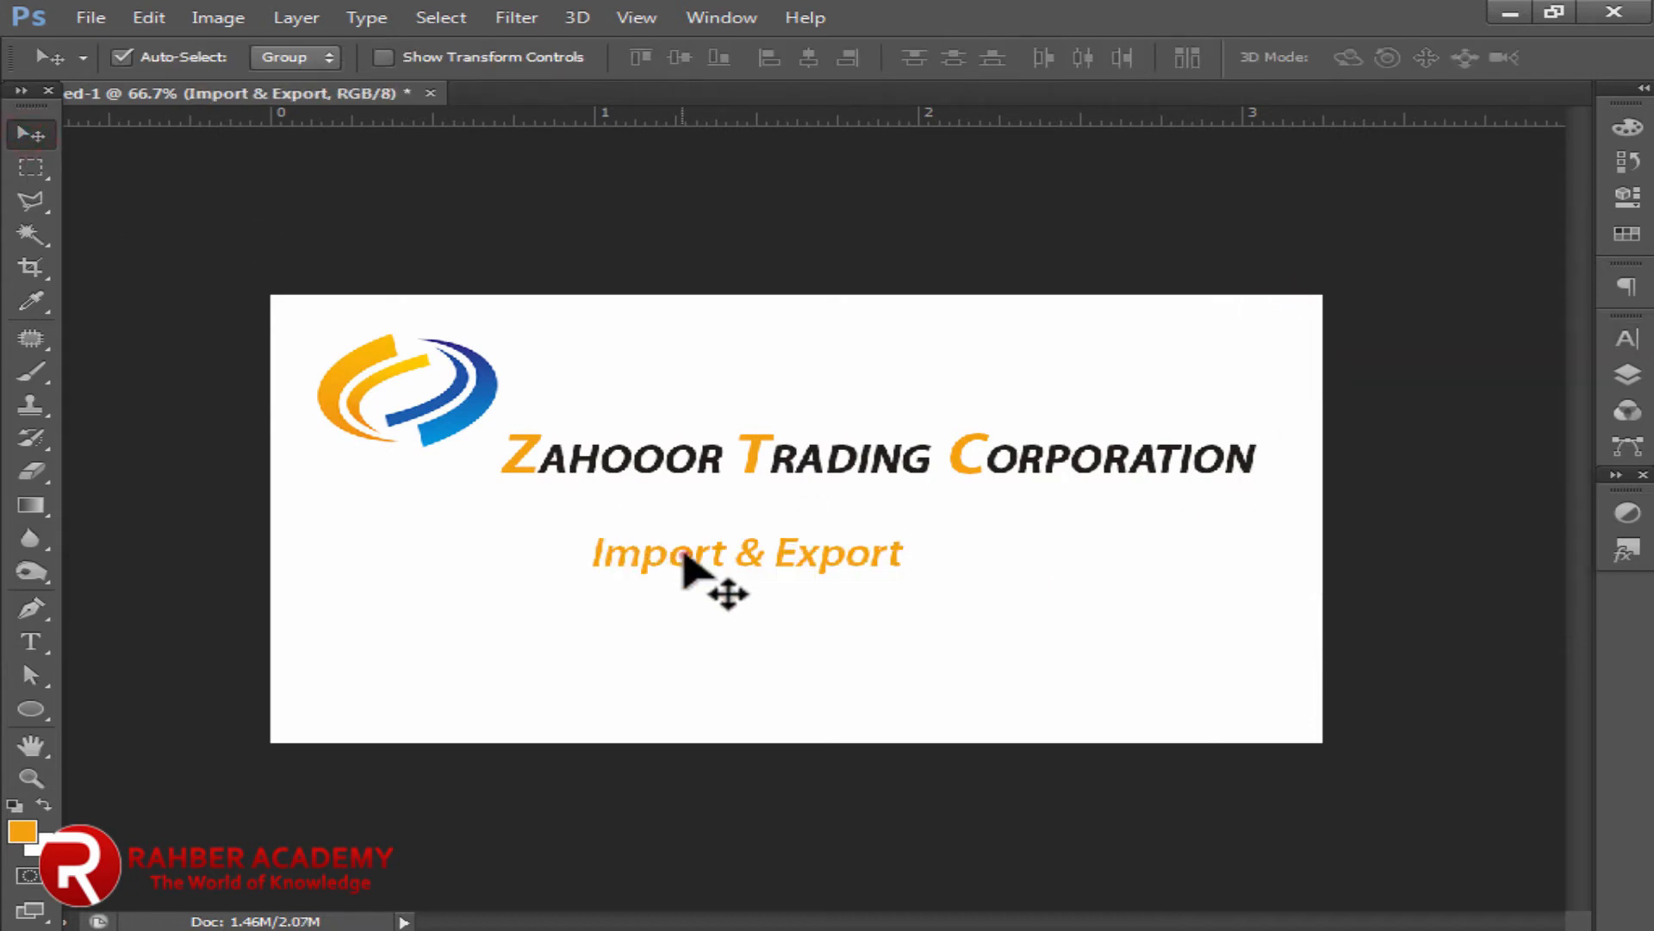
drag(685, 558, 1052, 509)
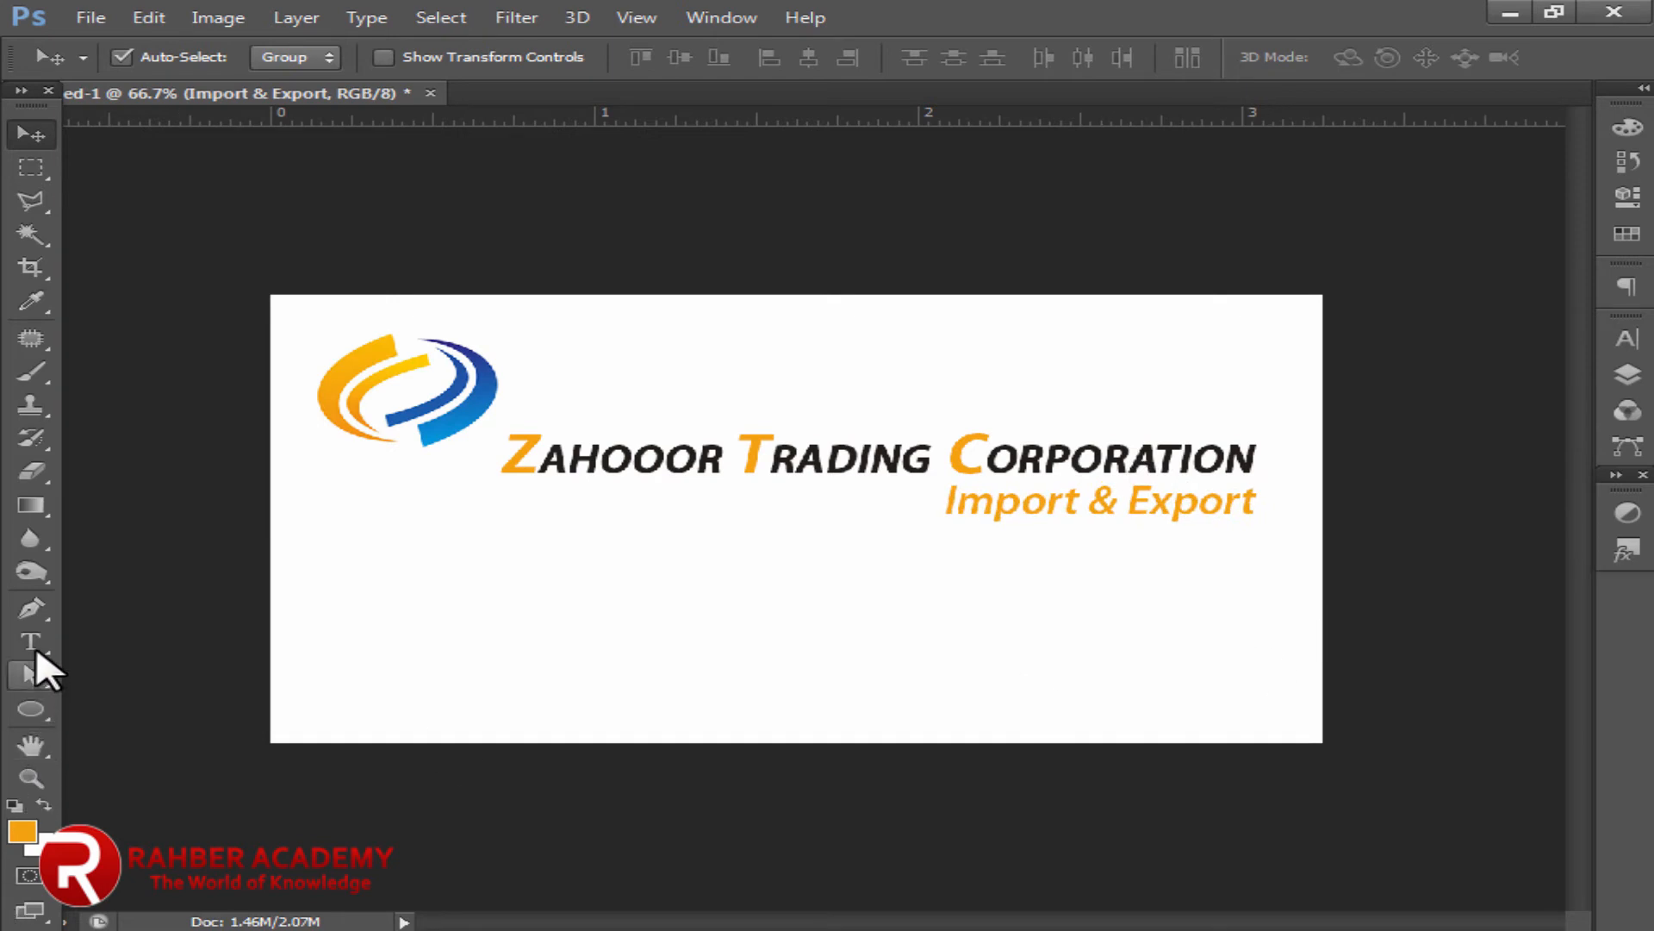
click(32, 644)
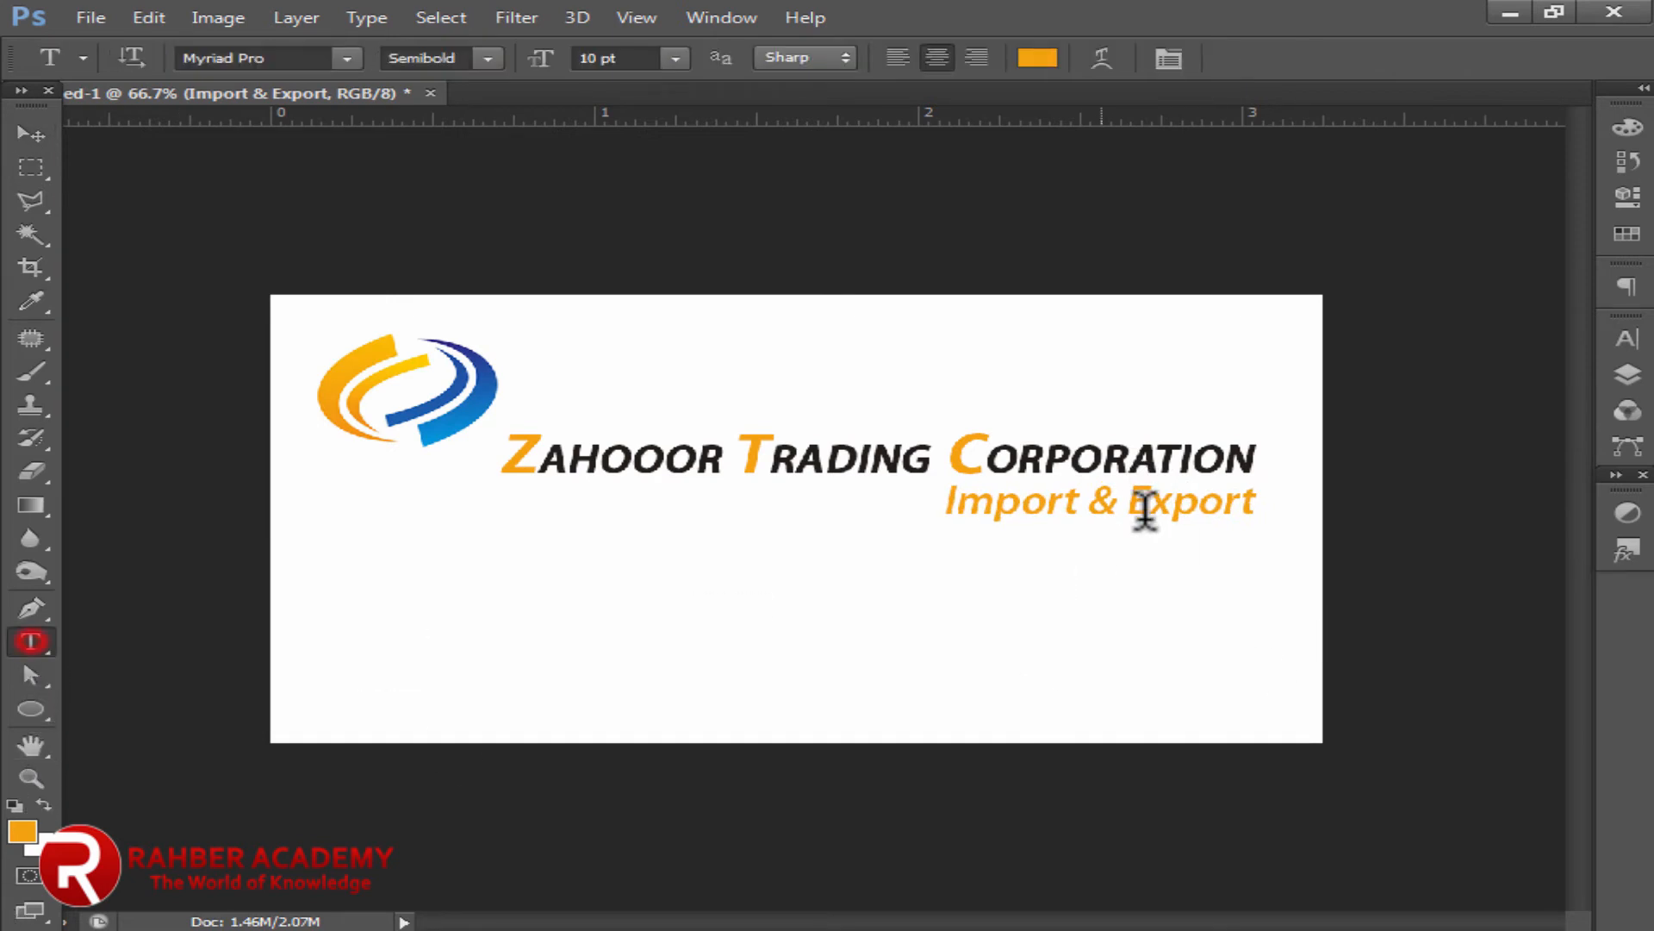
click(14, 805)
click(28, 135)
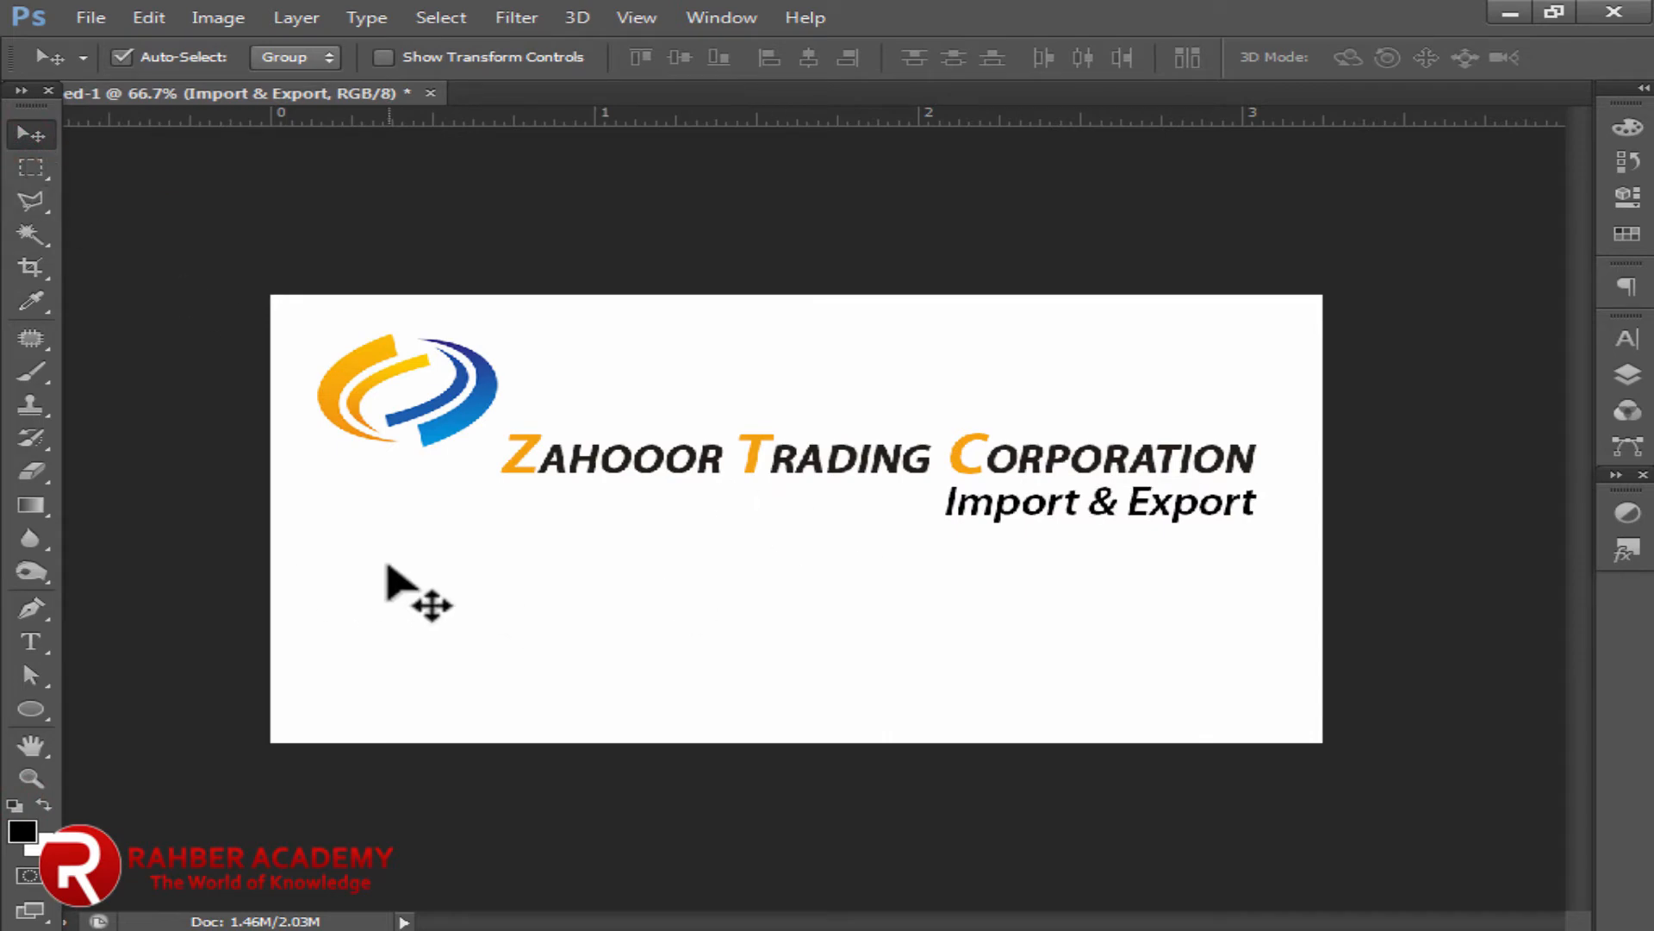
Step: Place the cargo ship and crane image 23447673.jpg onto the card and commit it
click(91, 17)
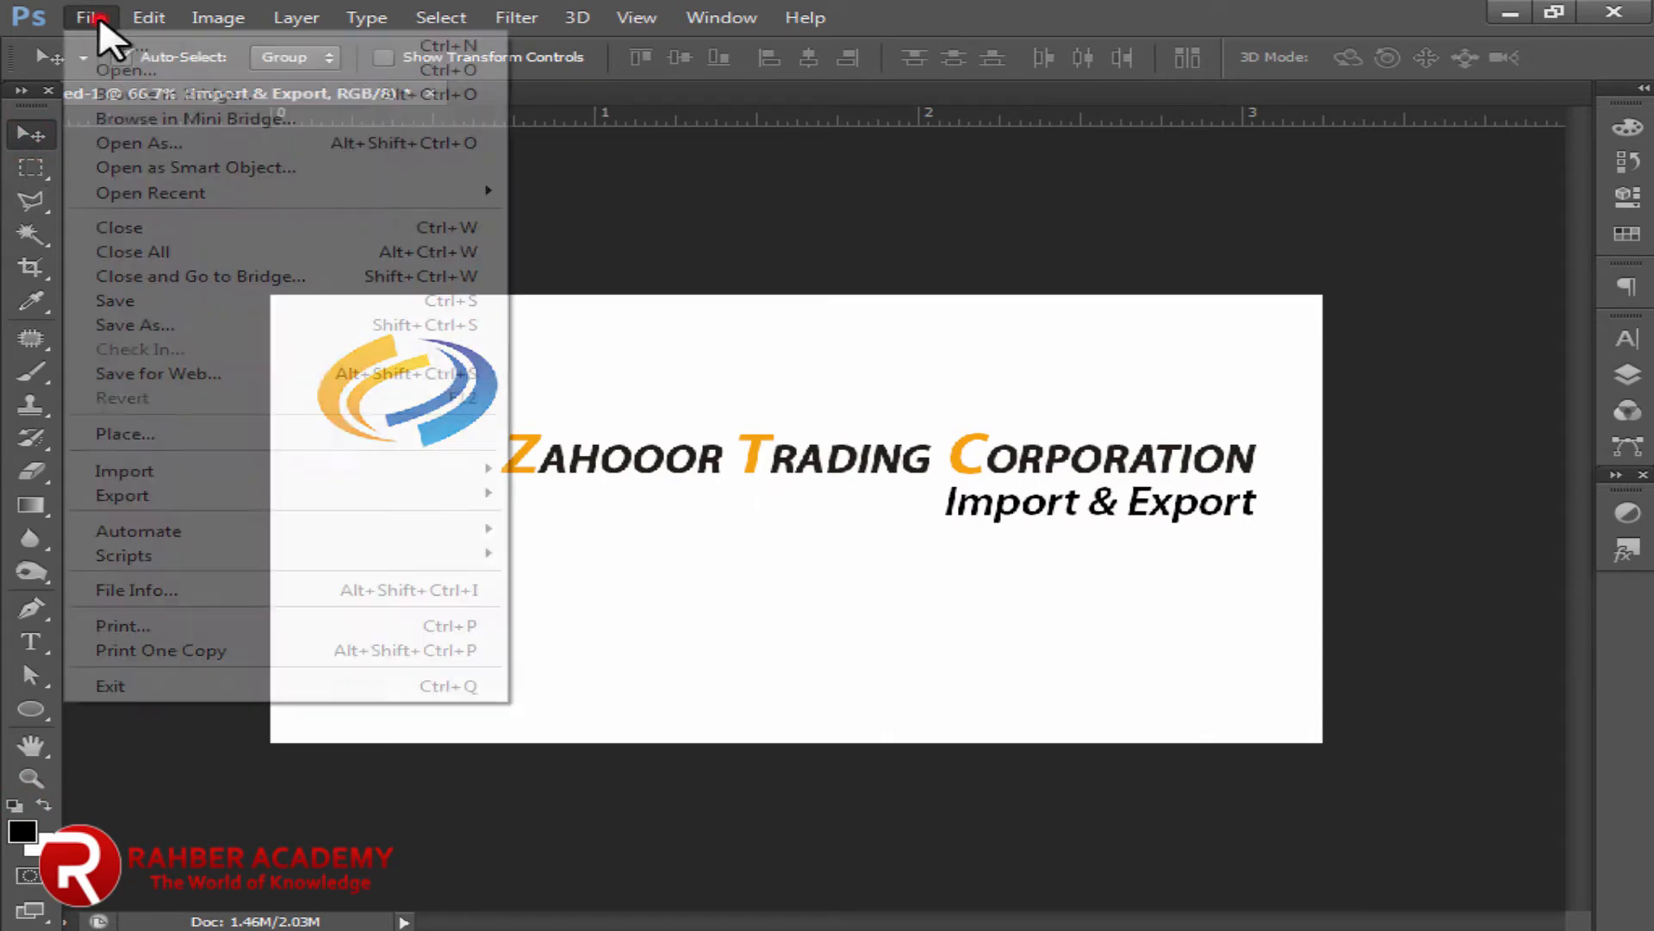
click(159, 435)
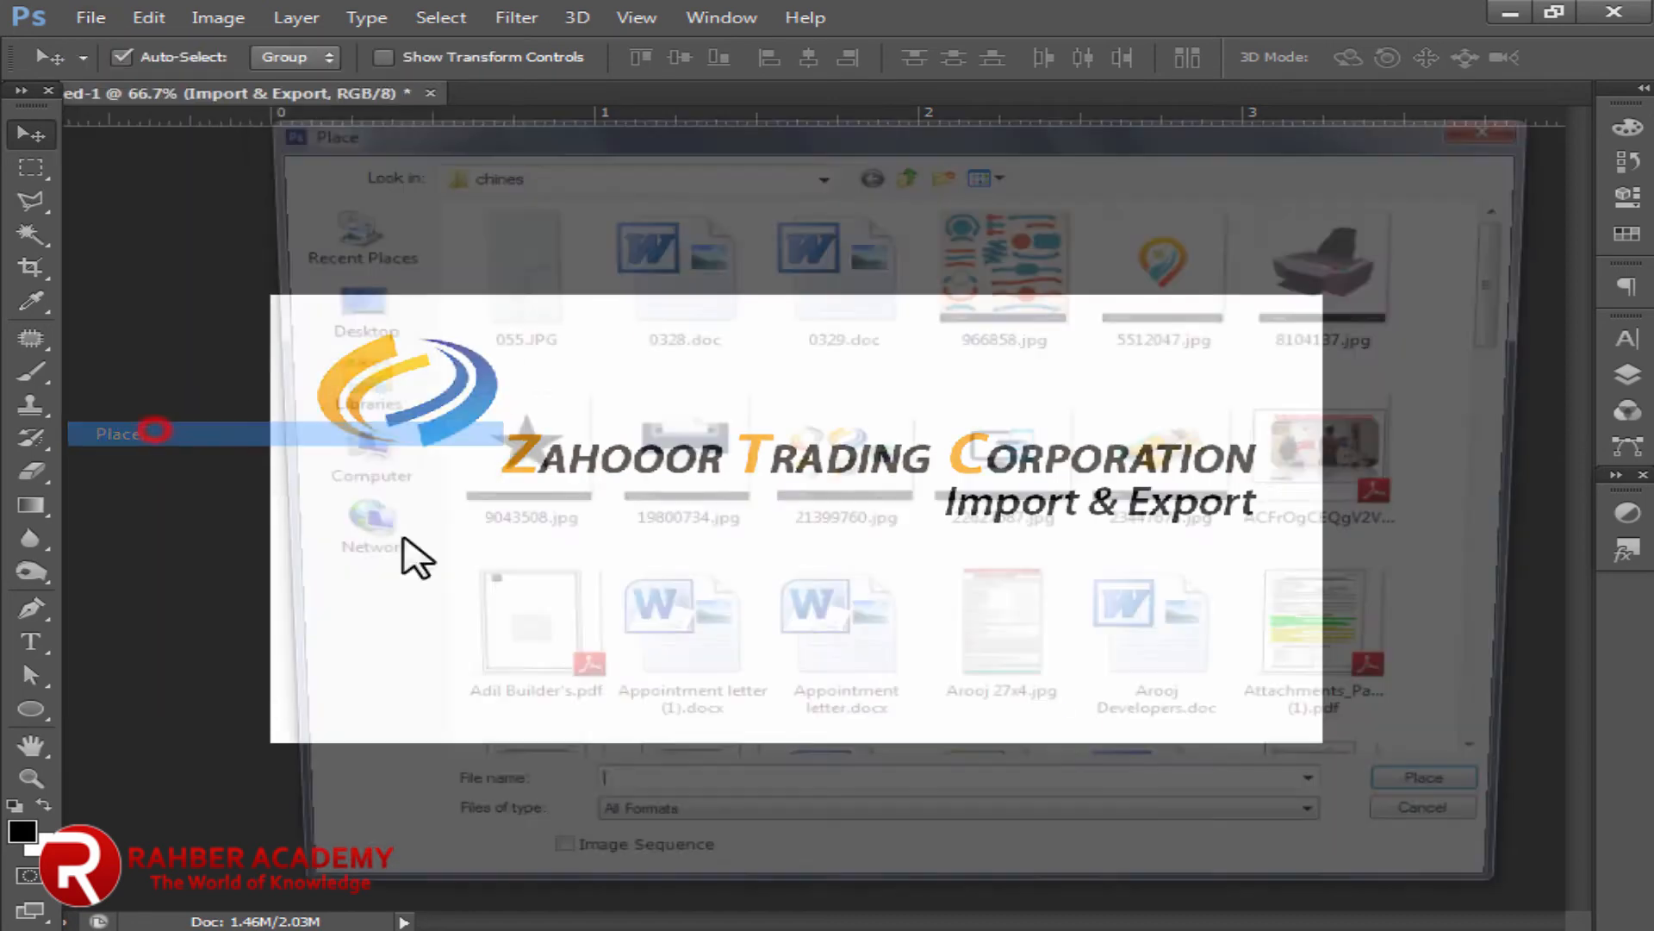
click(1211, 466)
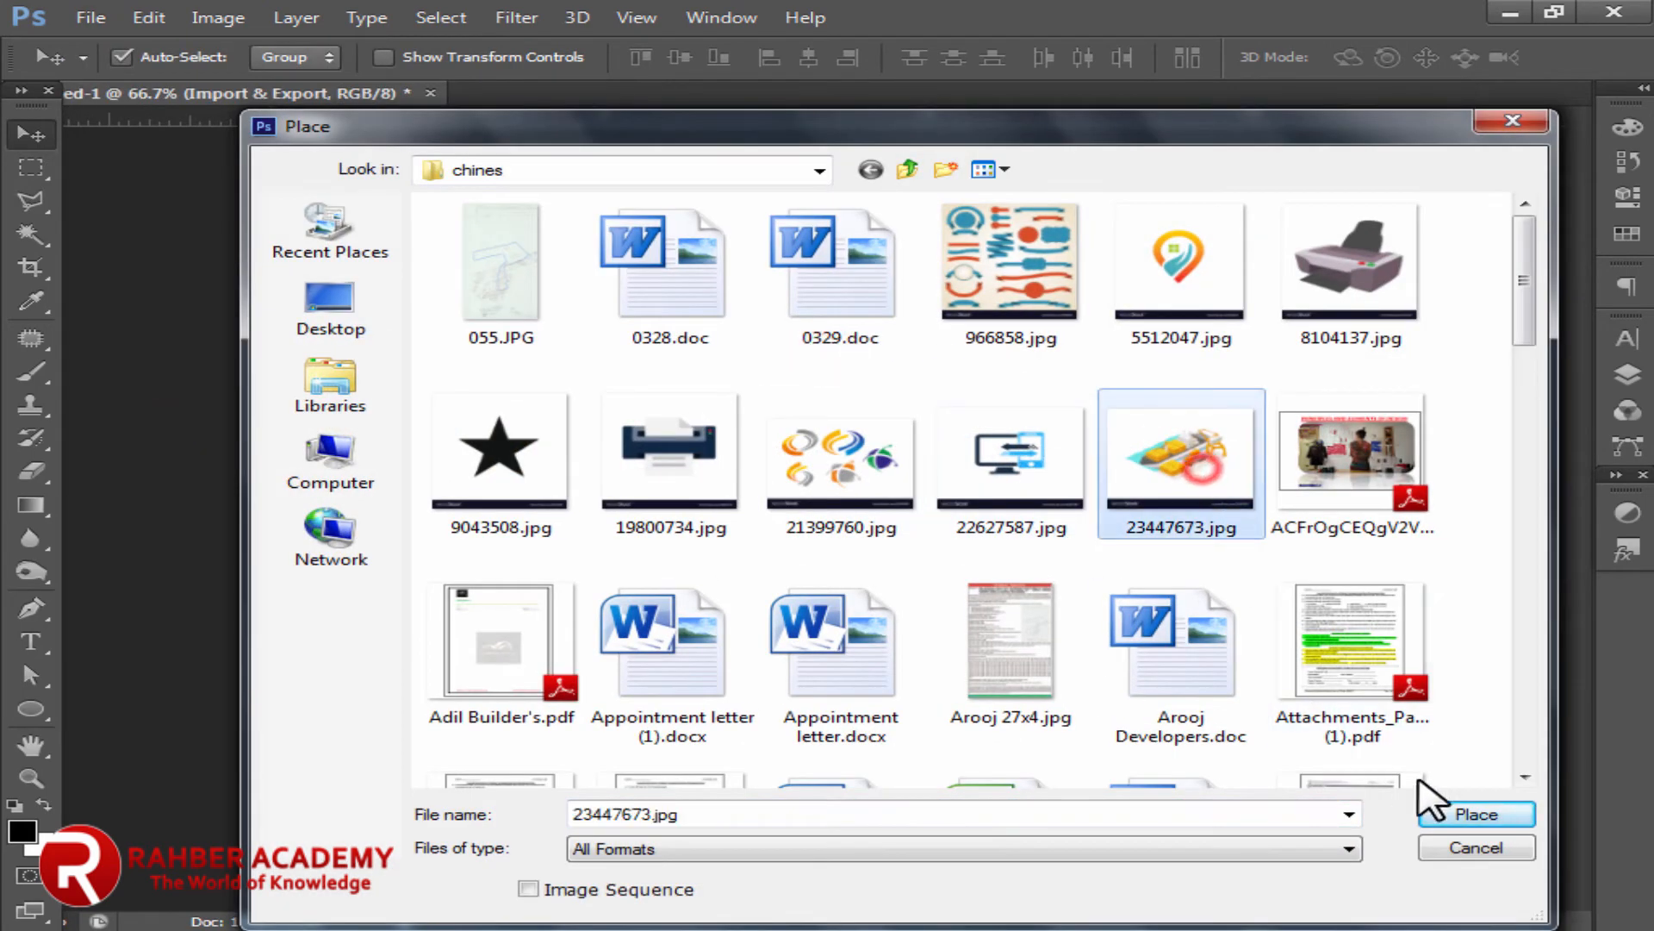
click(1476, 813)
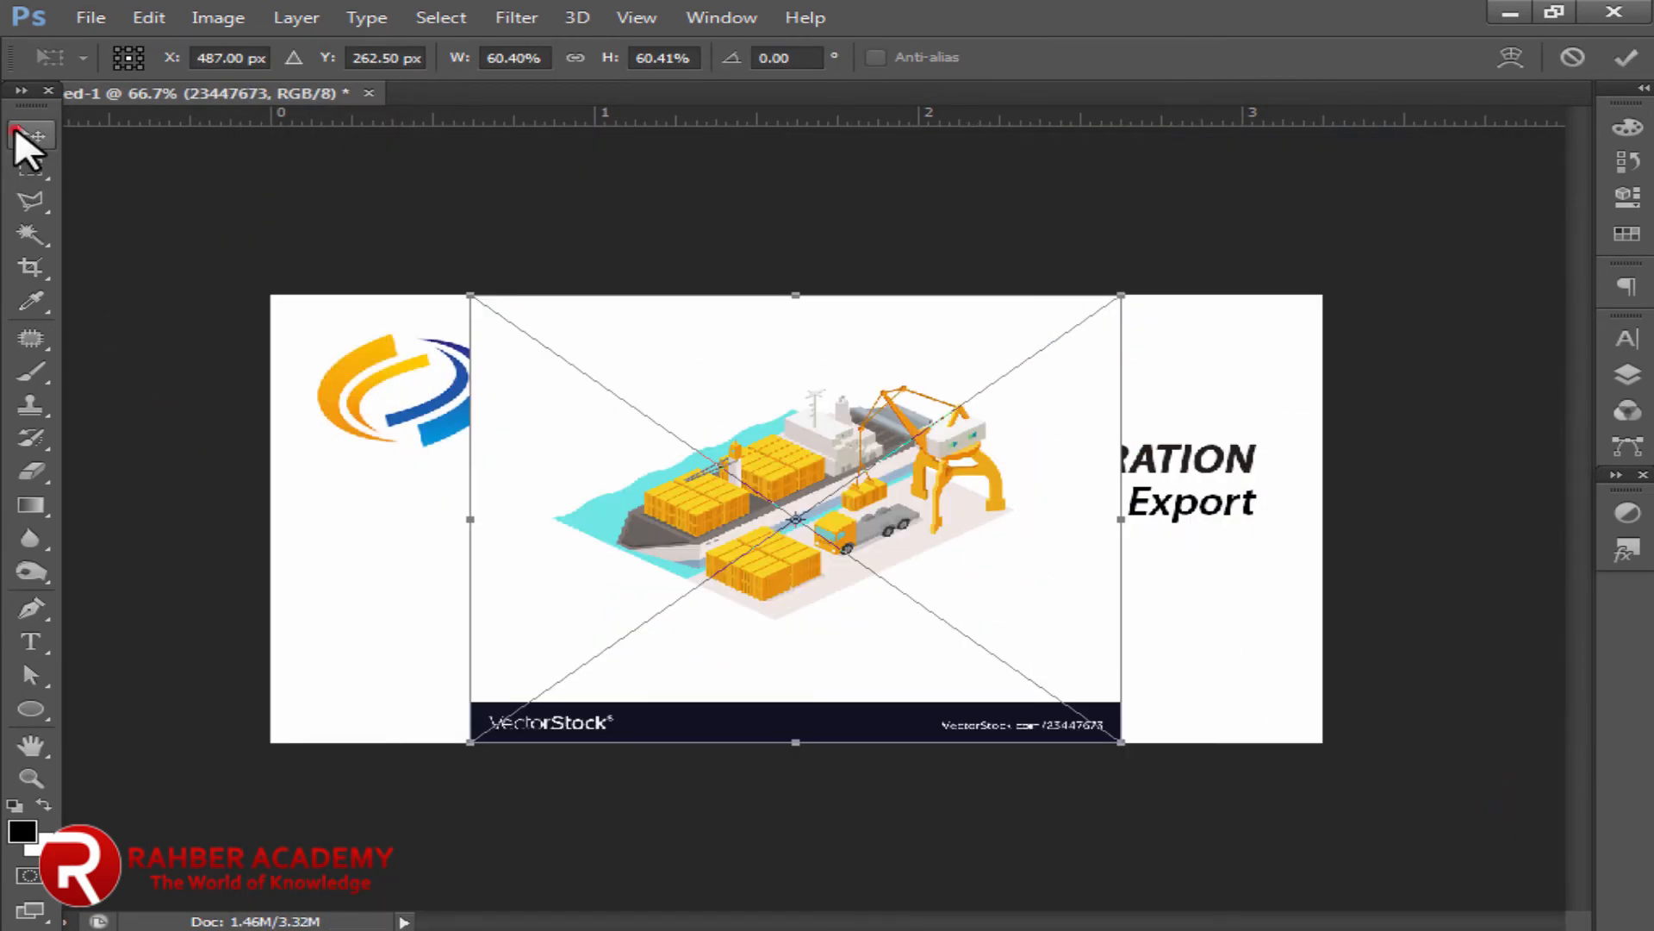
click(16, 131)
click(709, 379)
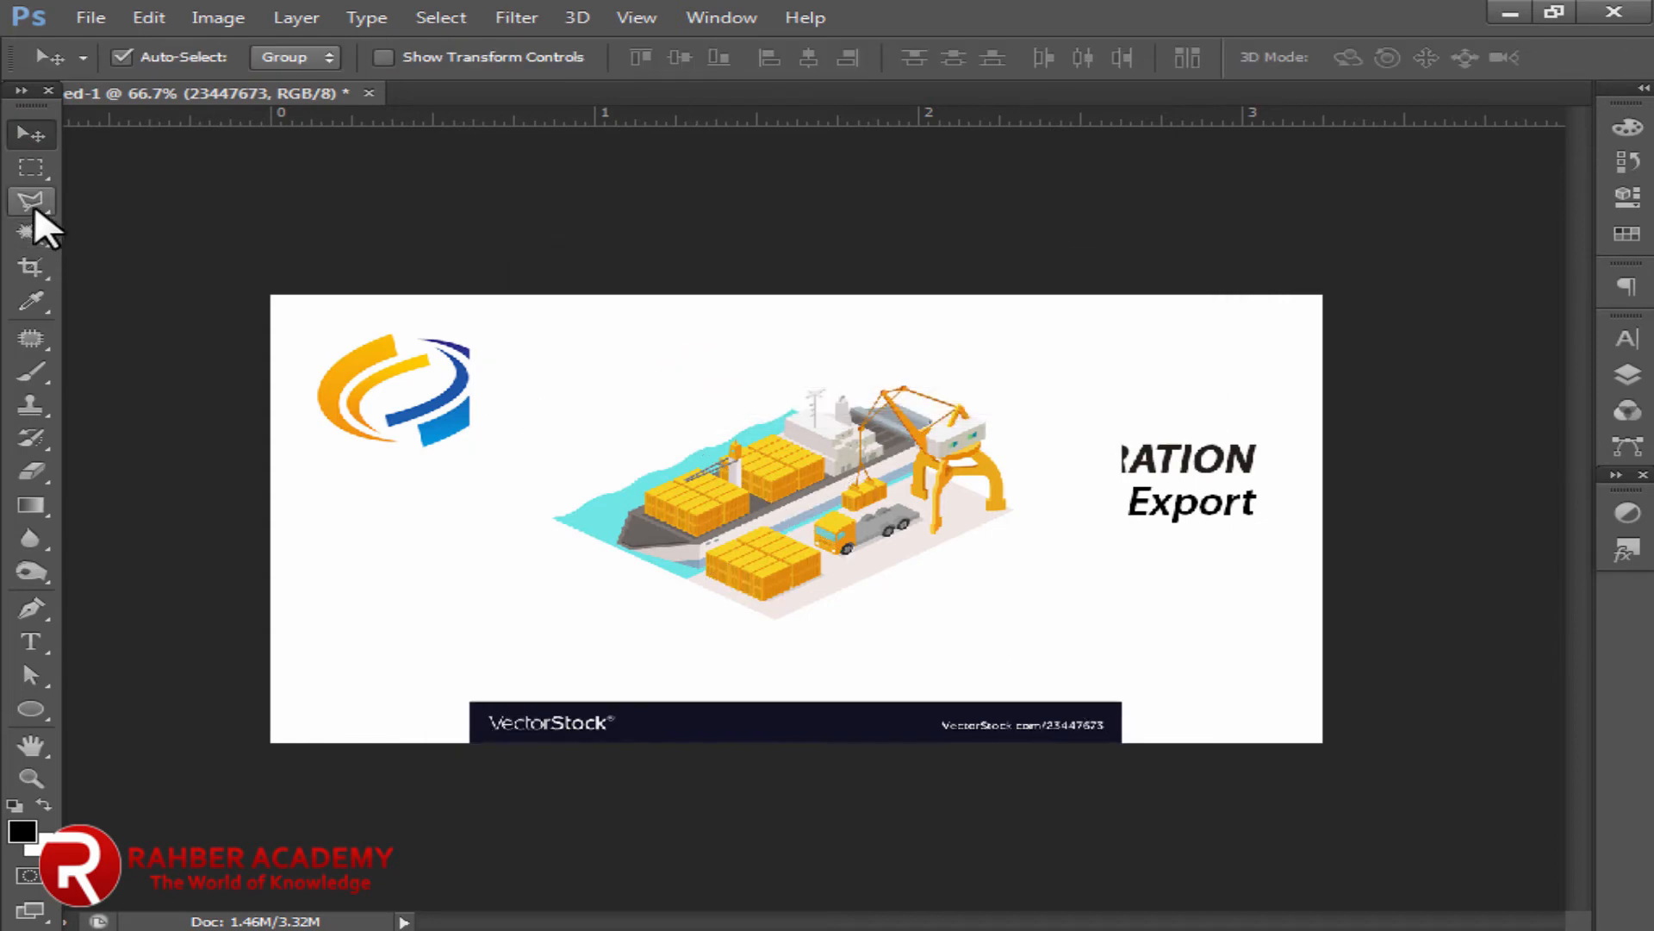
Step: Copy the ship illustration to its own layer and delete the original banner layer
click(31, 167)
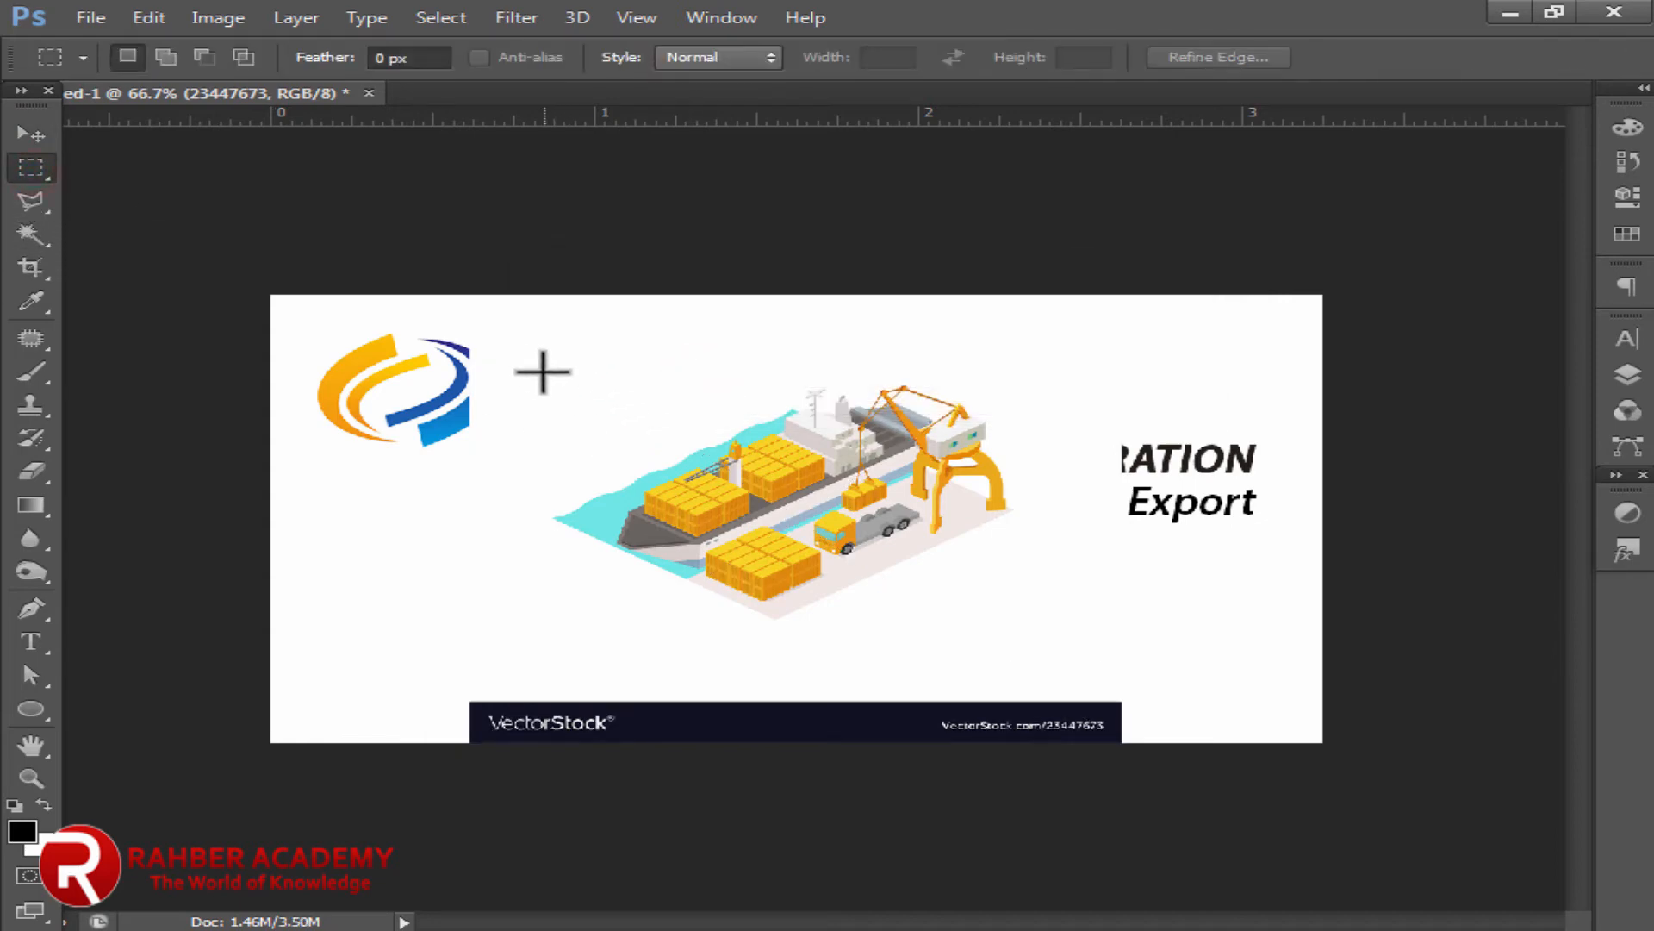
drag(542, 371, 1026, 626)
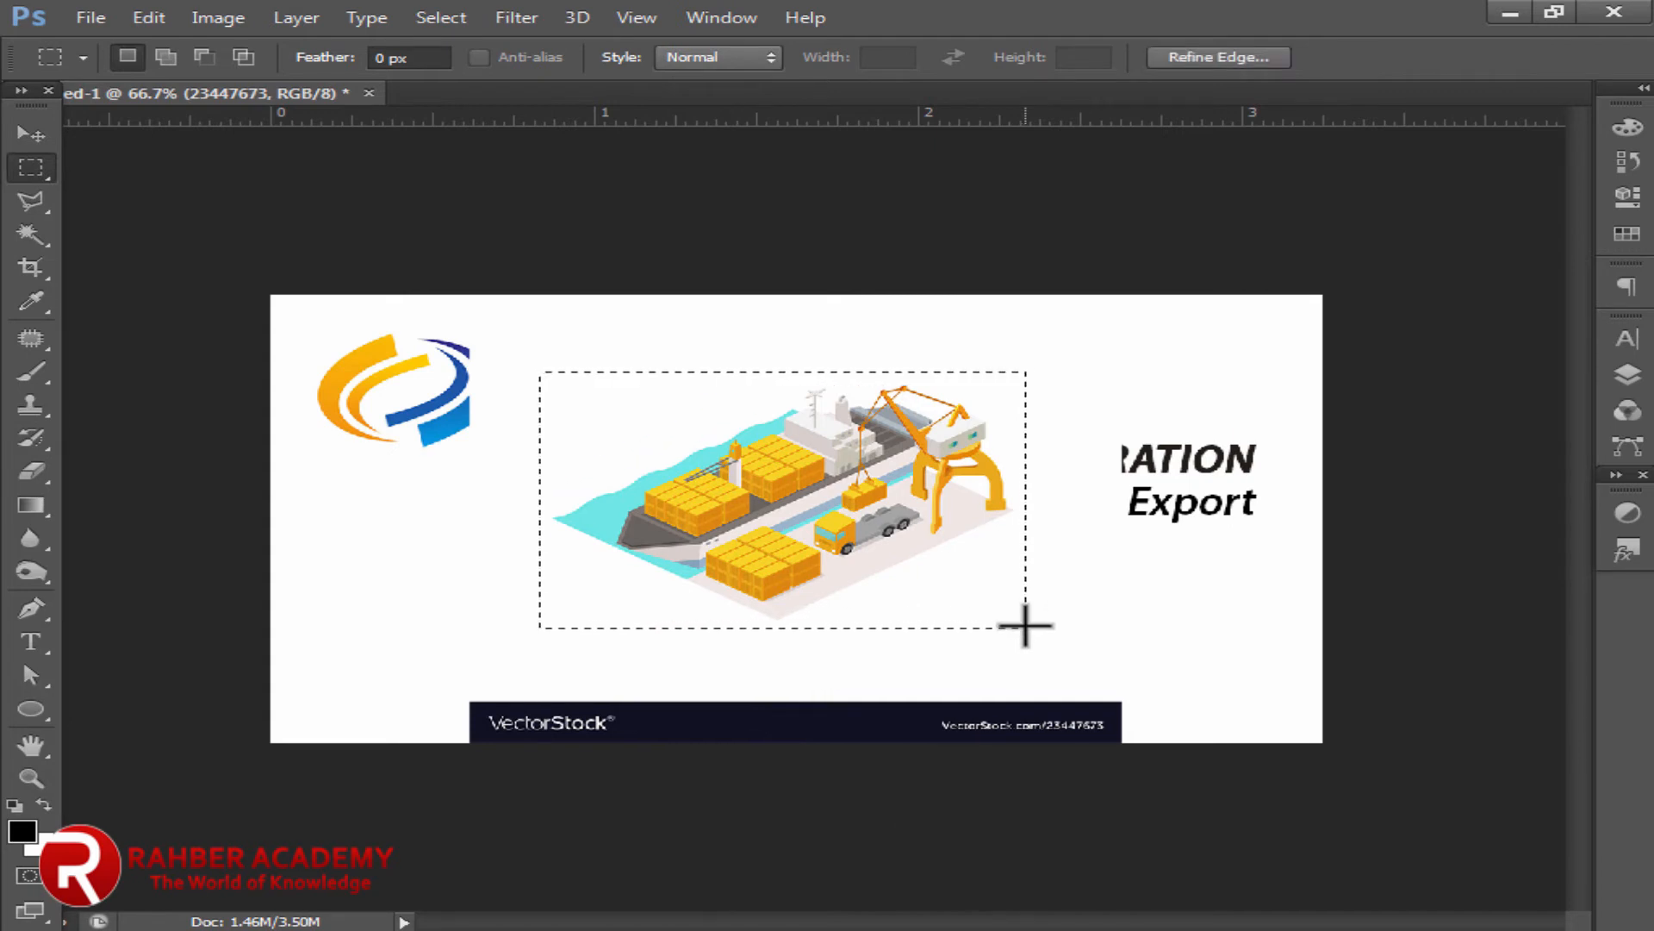
key(ctrl+j)
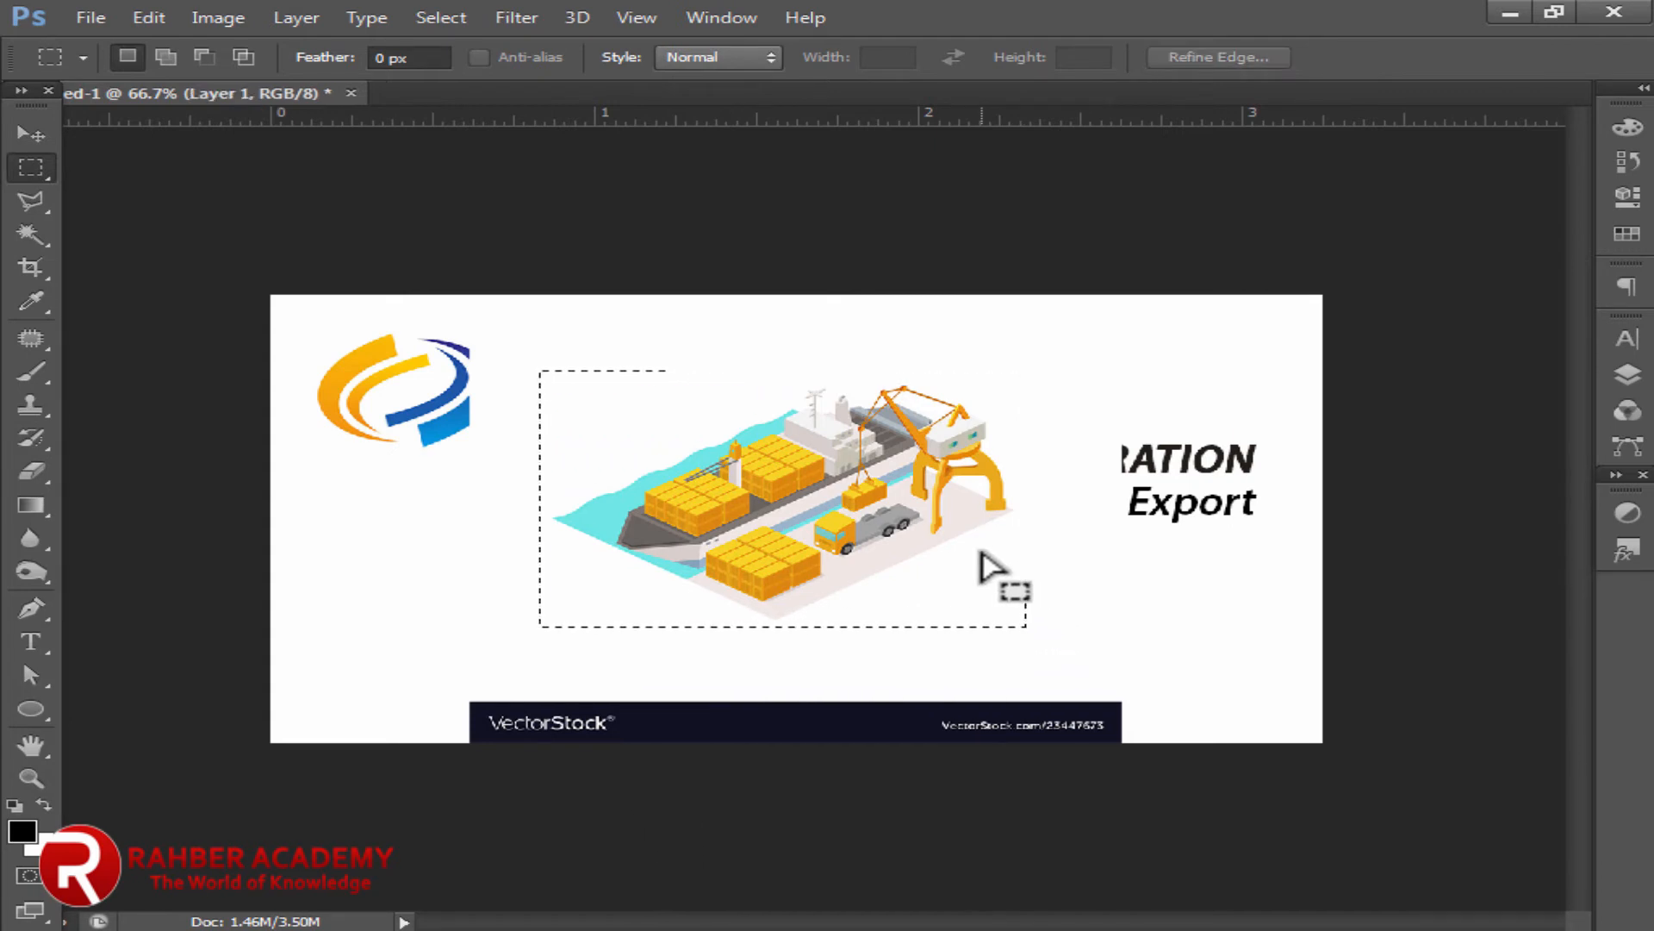
click(30, 136)
click(713, 658)
key(Delete)
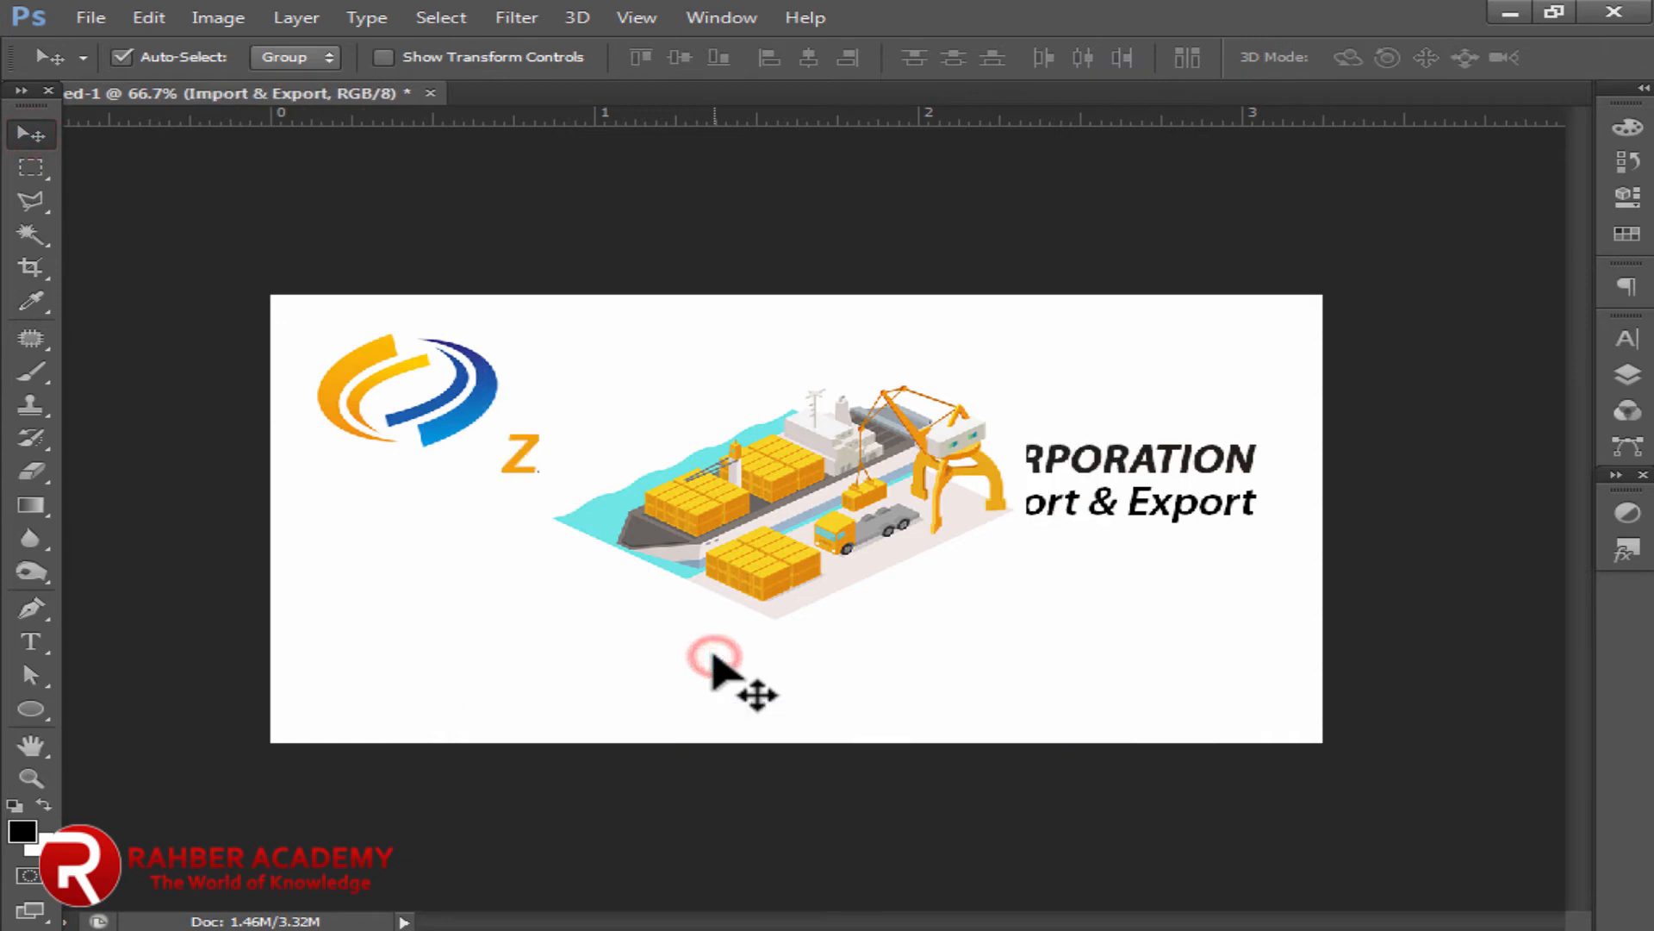
Step: Shrink the ship illustration and set it in the card's lower-right corner
drag(842, 542, 982, 644)
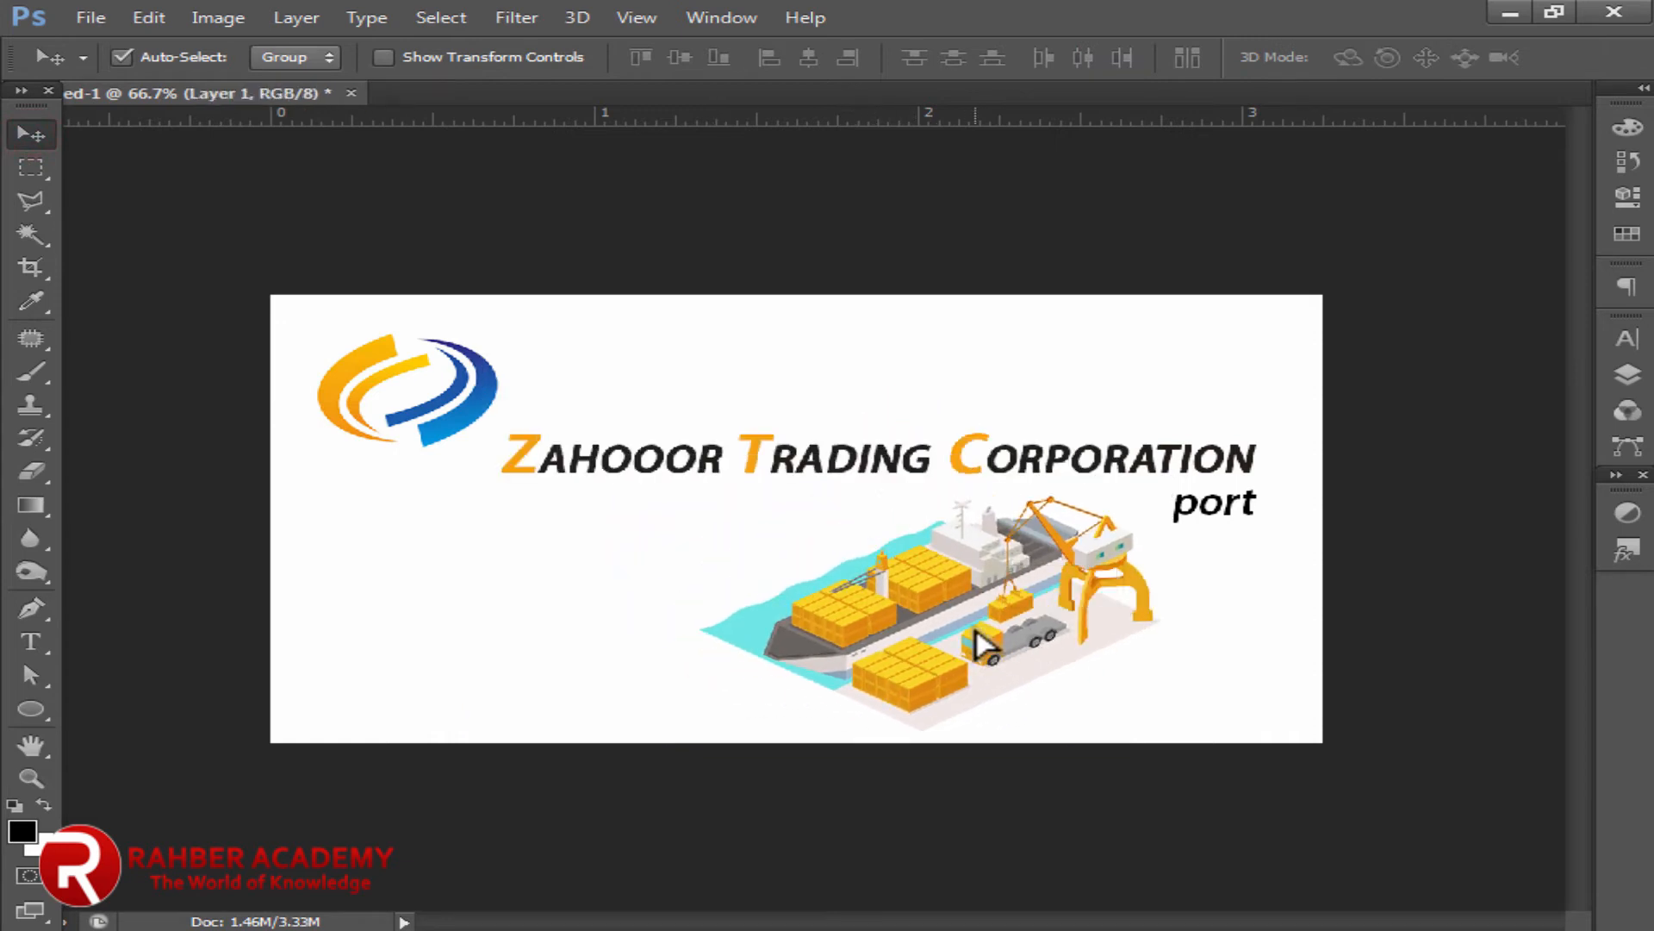
key(ctrl+t)
drag(1173, 482, 1135, 513)
drag(1025, 586, 1176, 614)
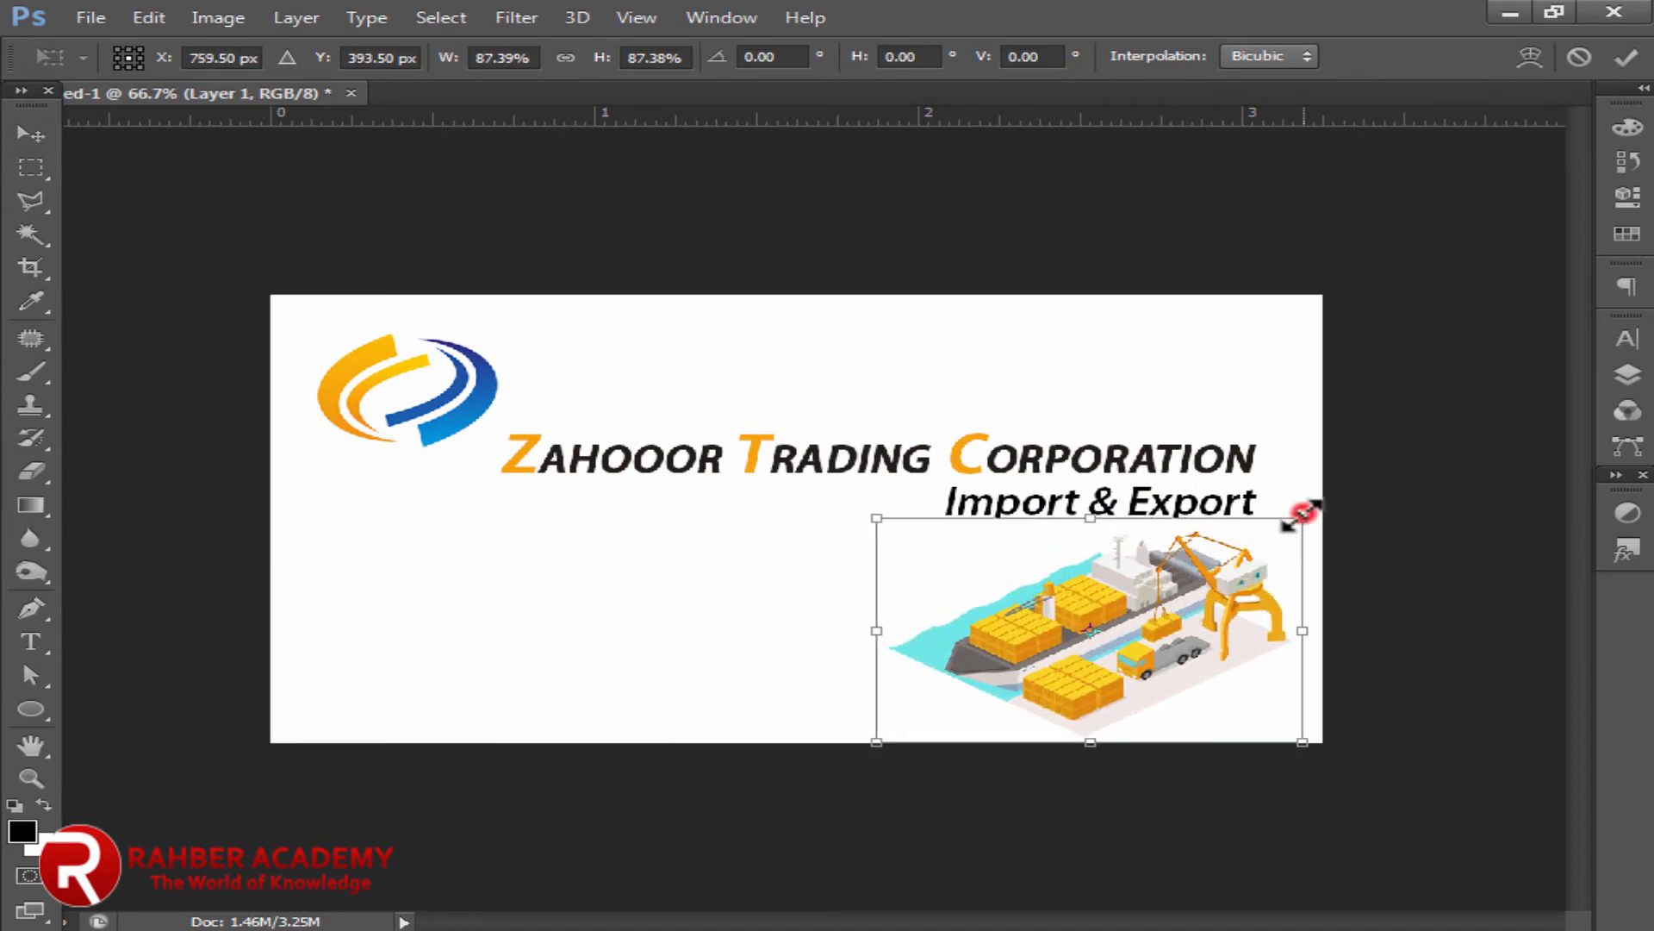
drag(1302, 515, 1290, 524)
click(31, 136)
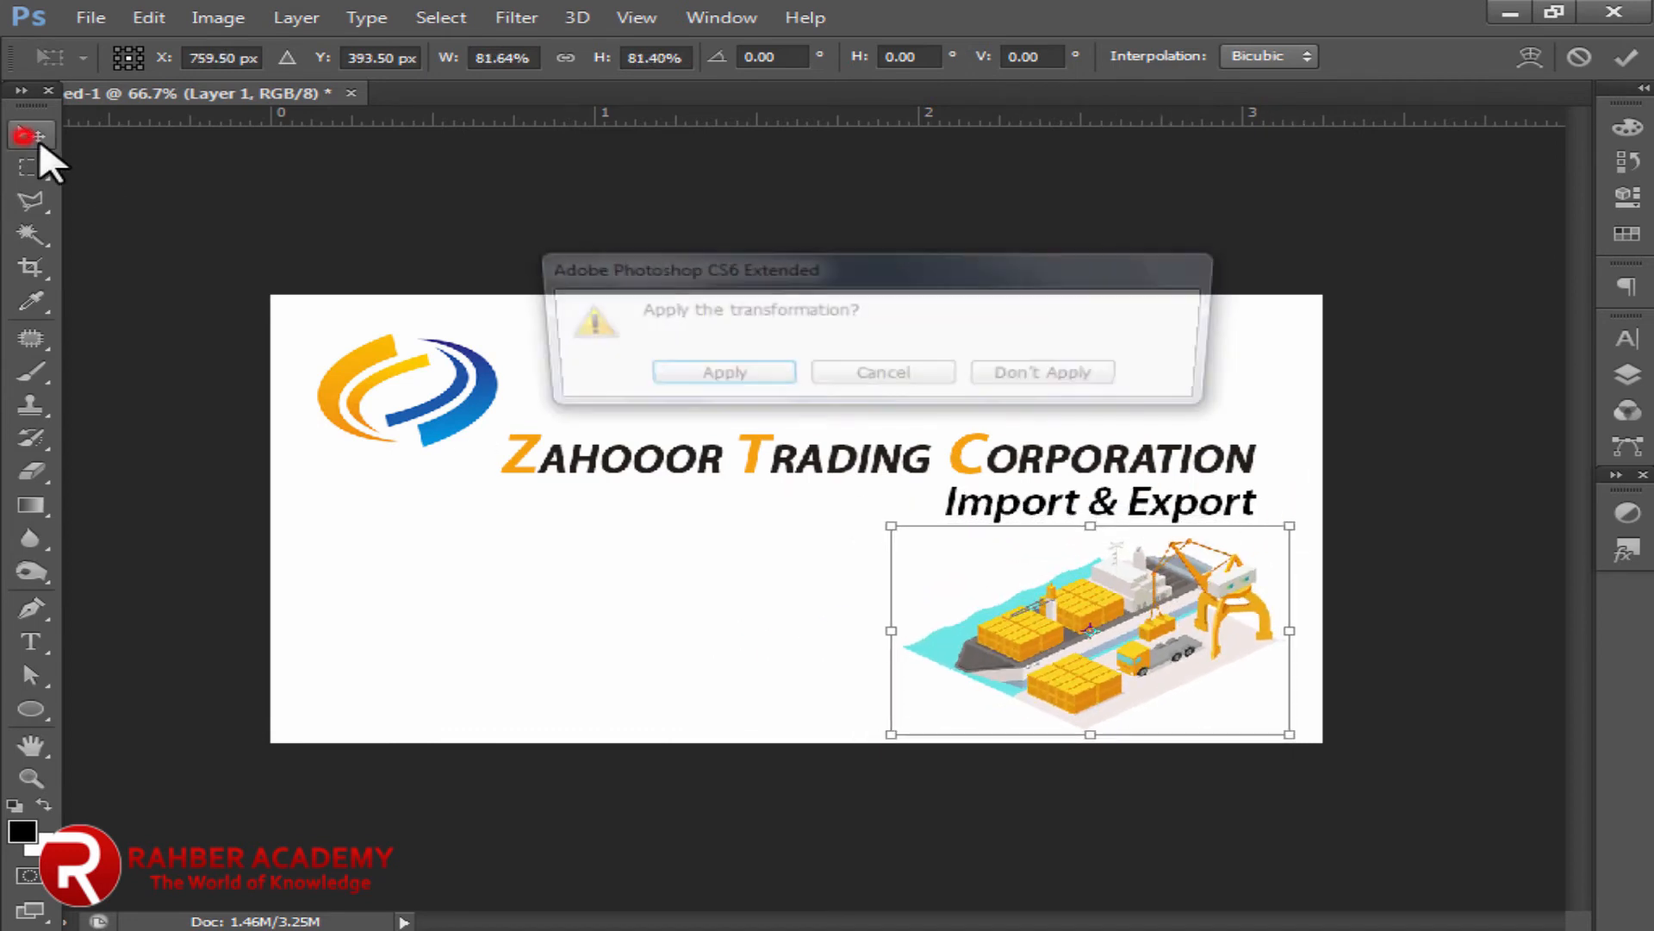
click(714, 379)
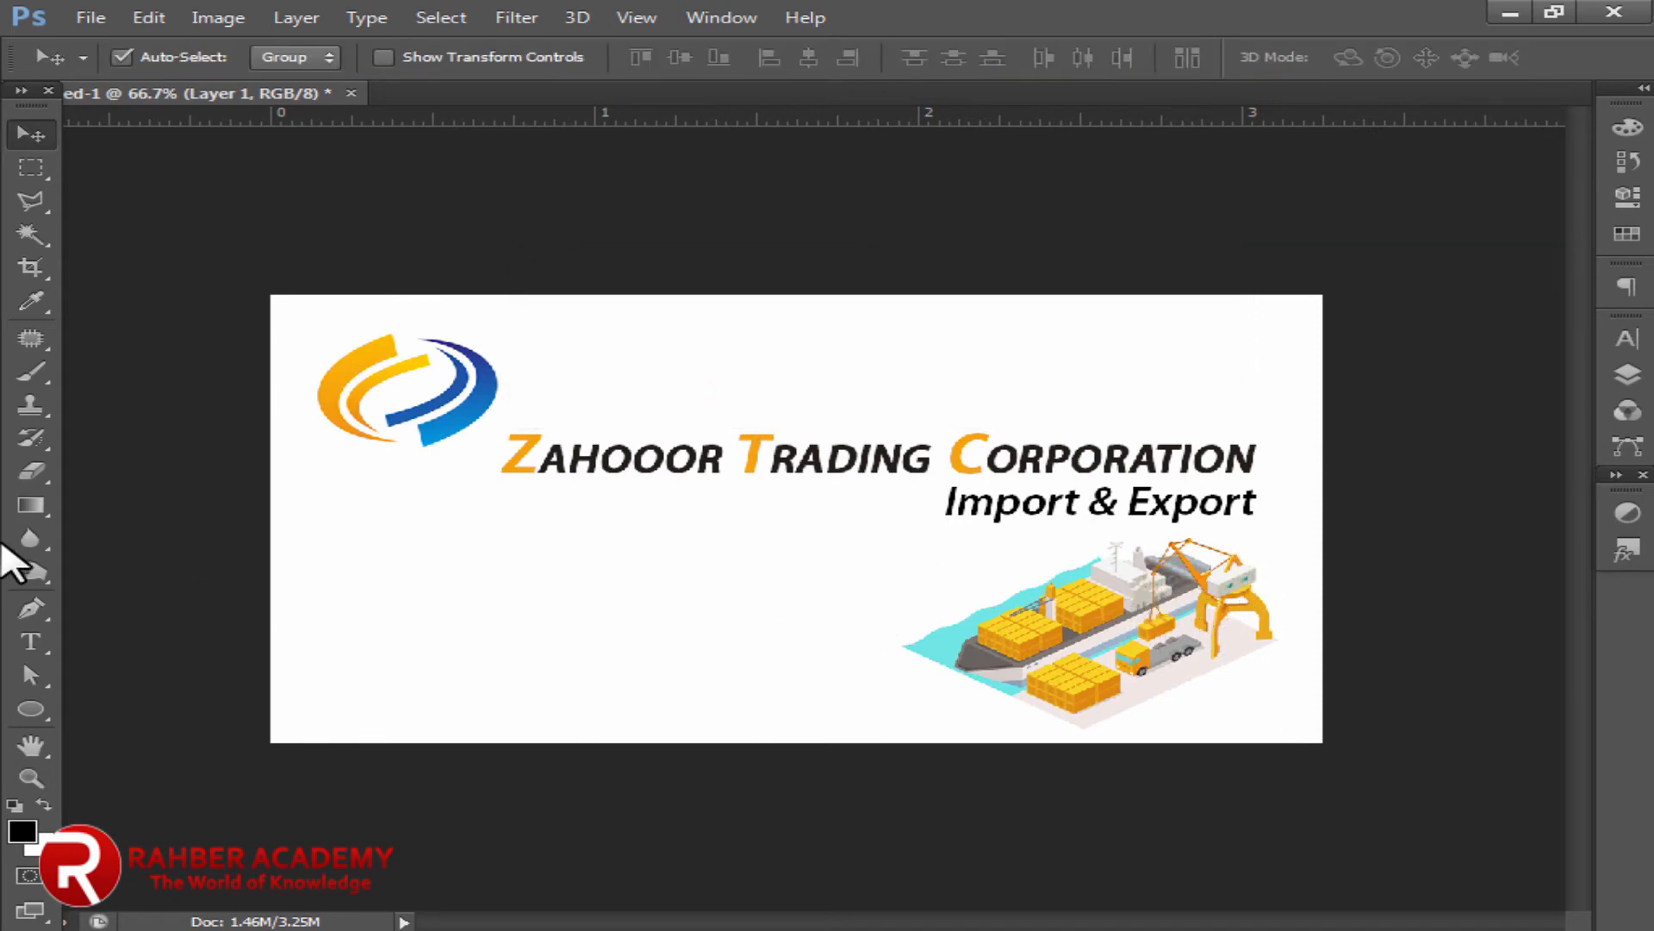
click(26, 640)
Step: Type the owner's name below the logo, set upright, All Caps, 9 pt, 100% vertical scale
drag(312, 552, 720, 606)
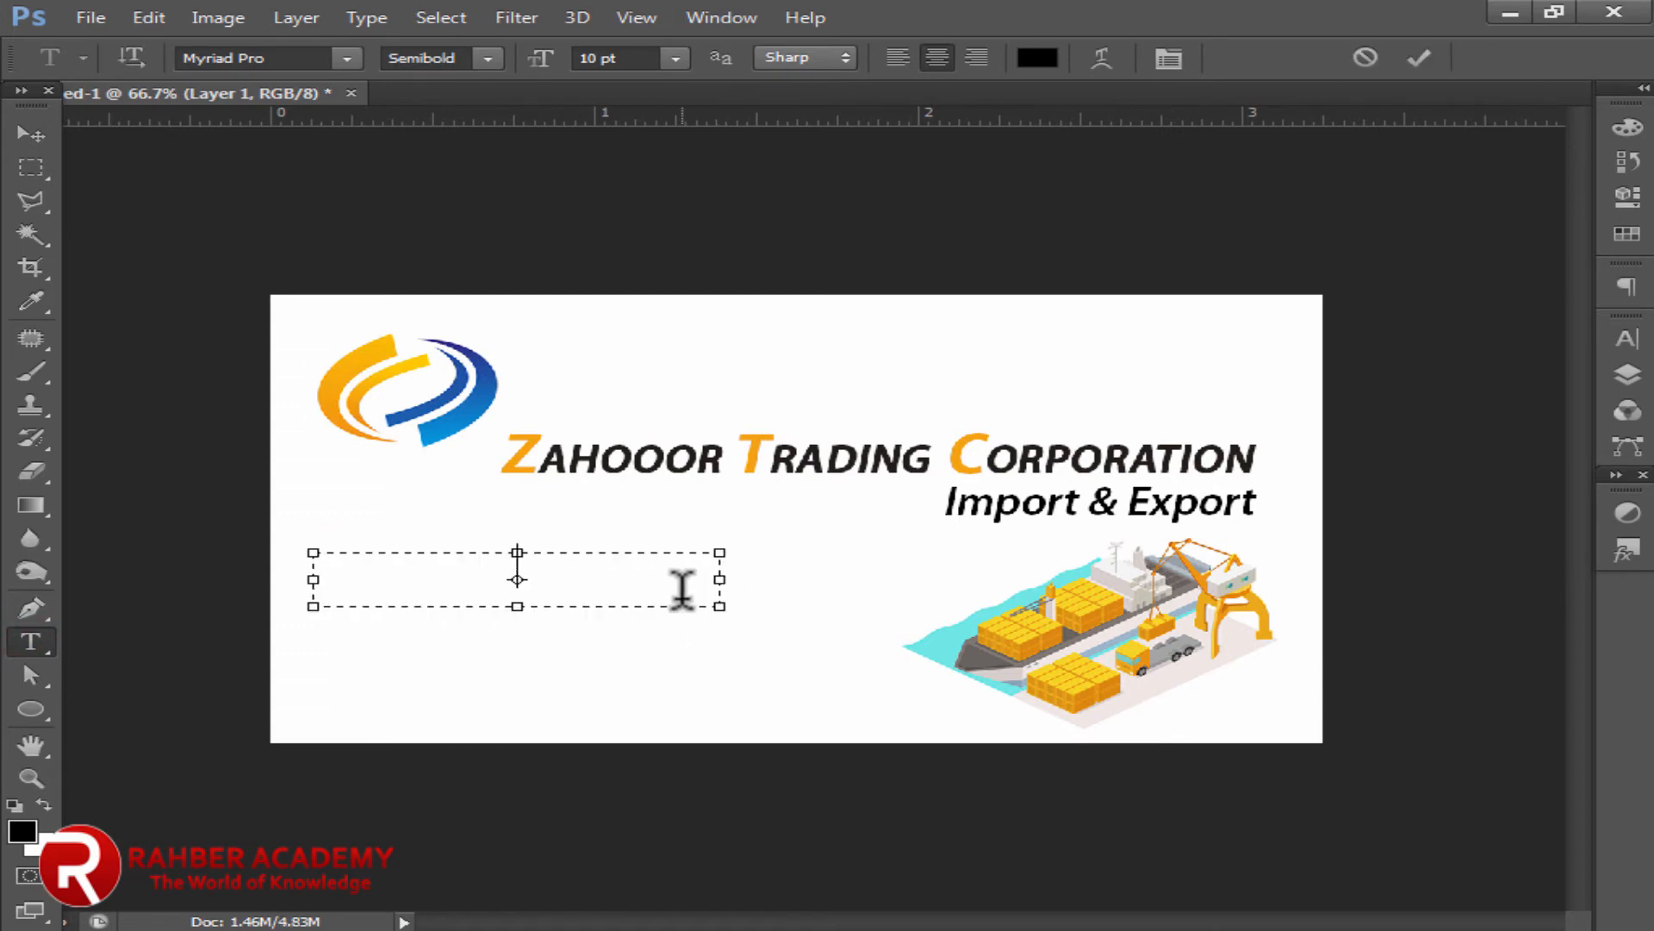
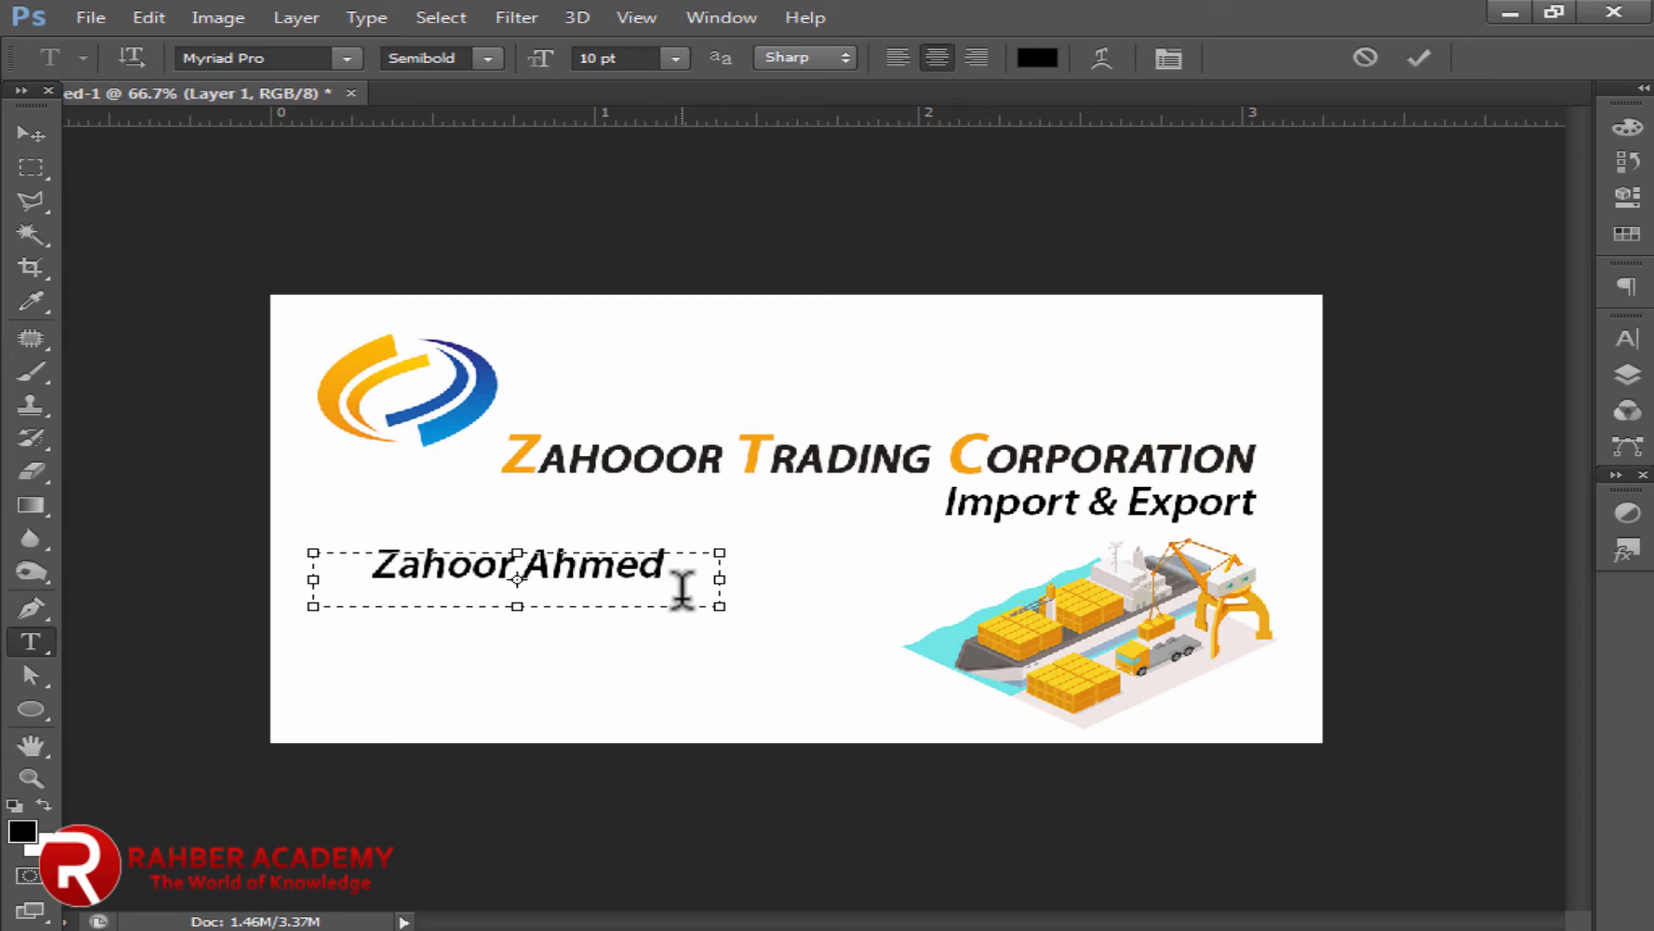
triple_click(675, 579)
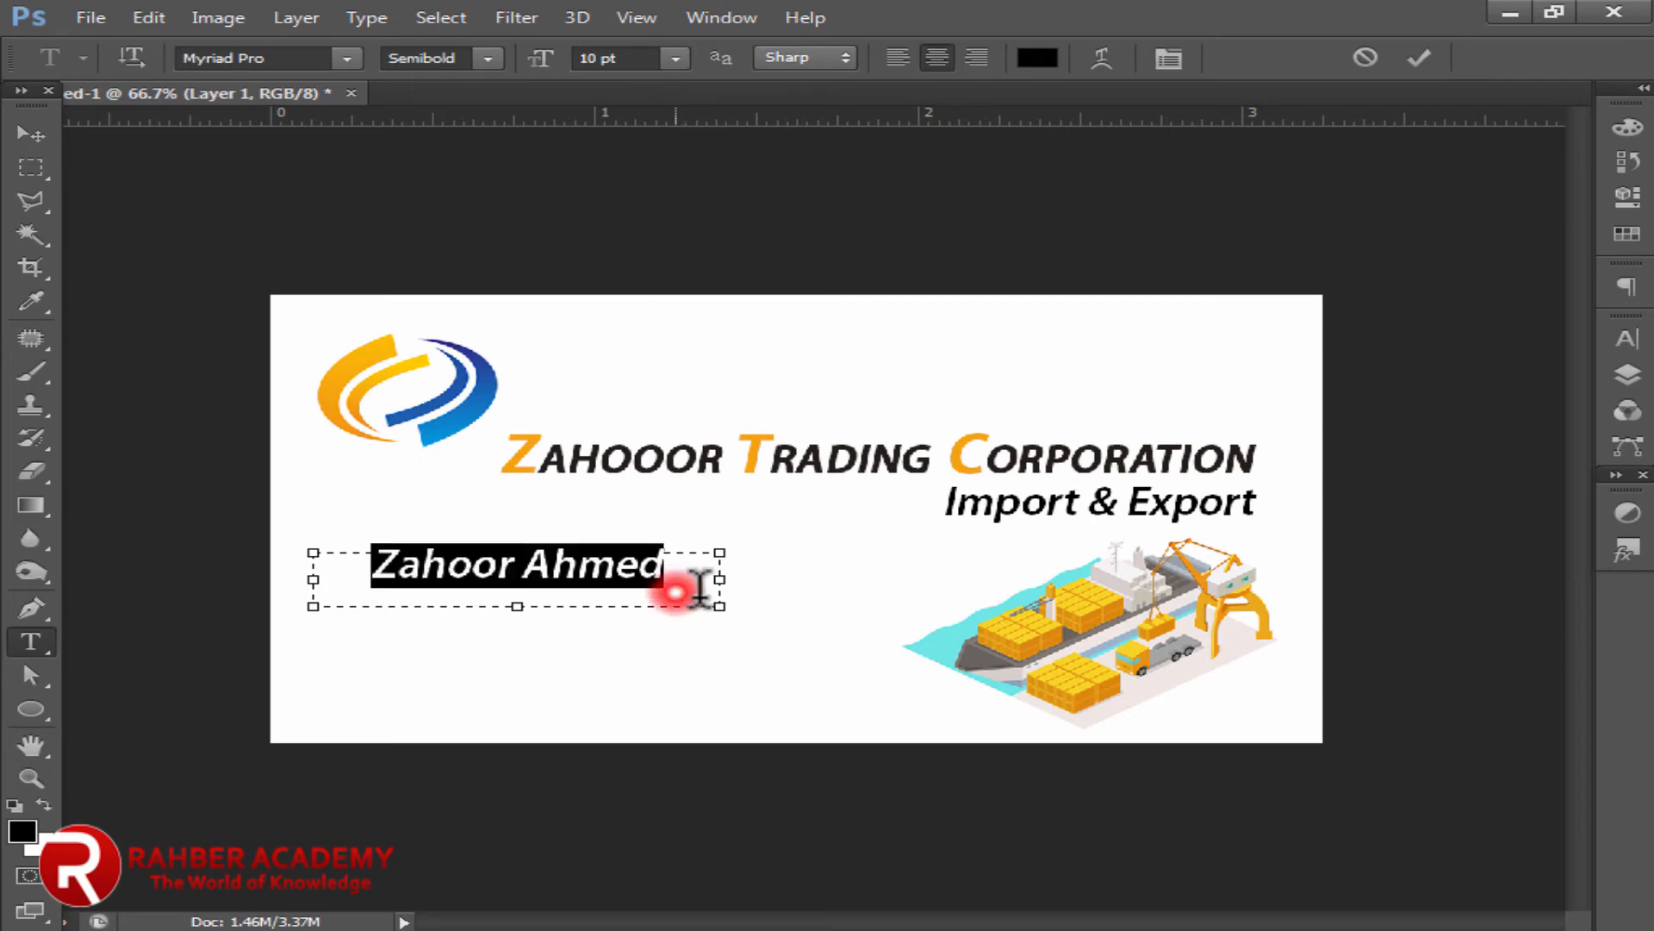
click(1612, 343)
click(1321, 522)
click(1359, 521)
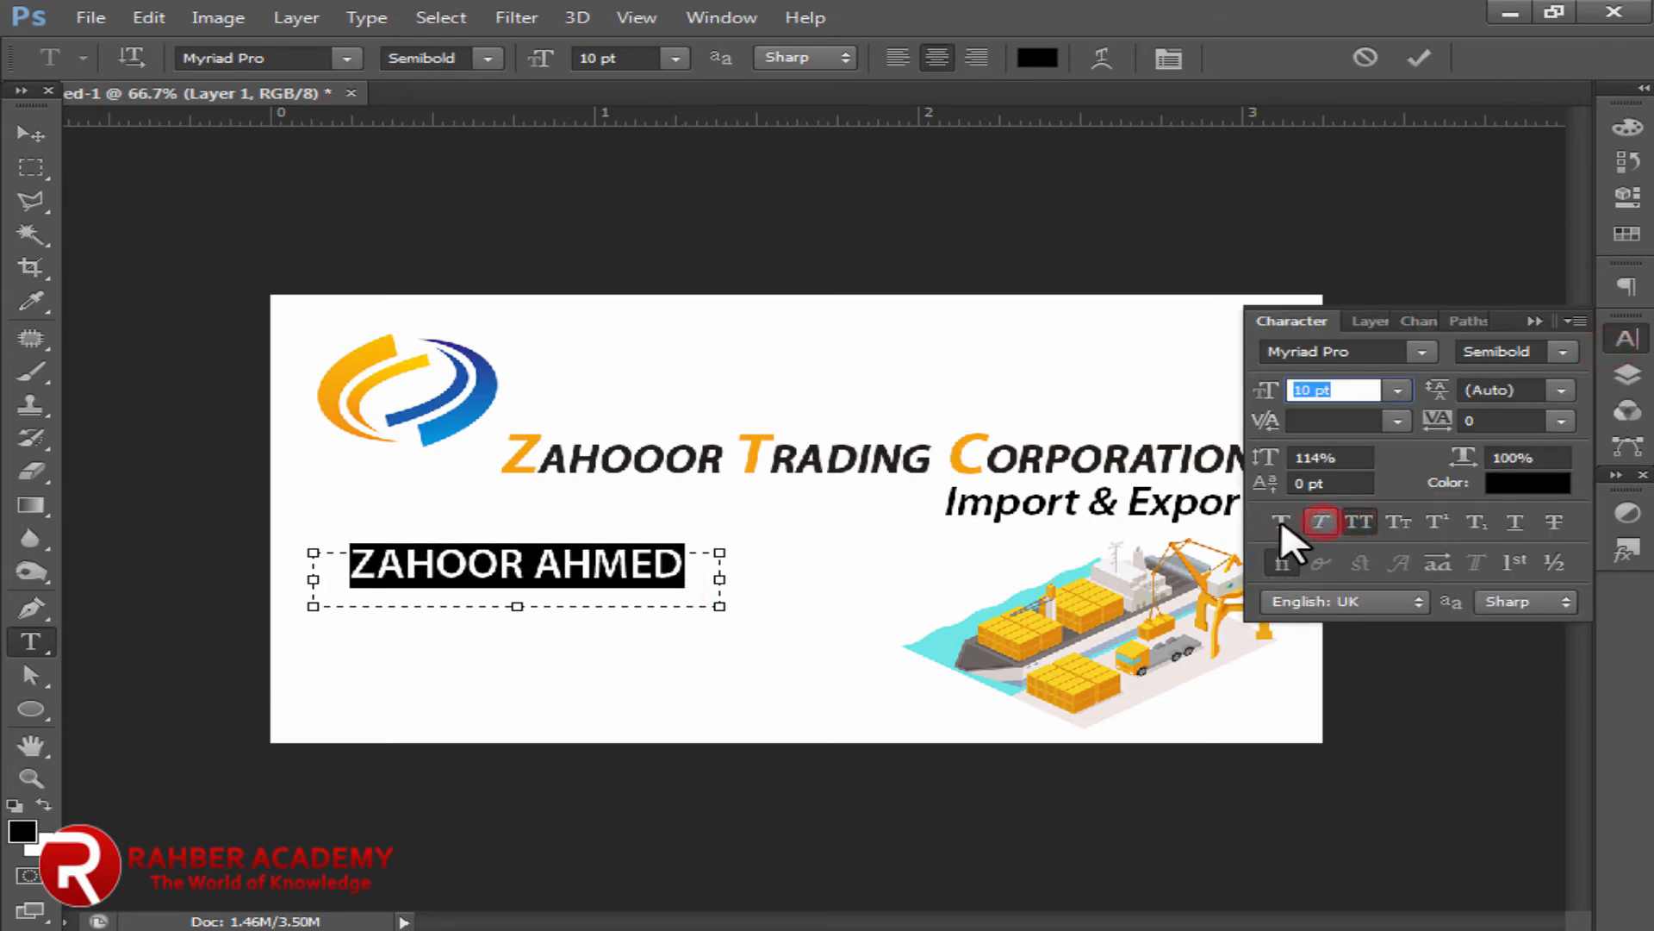
key(Down)
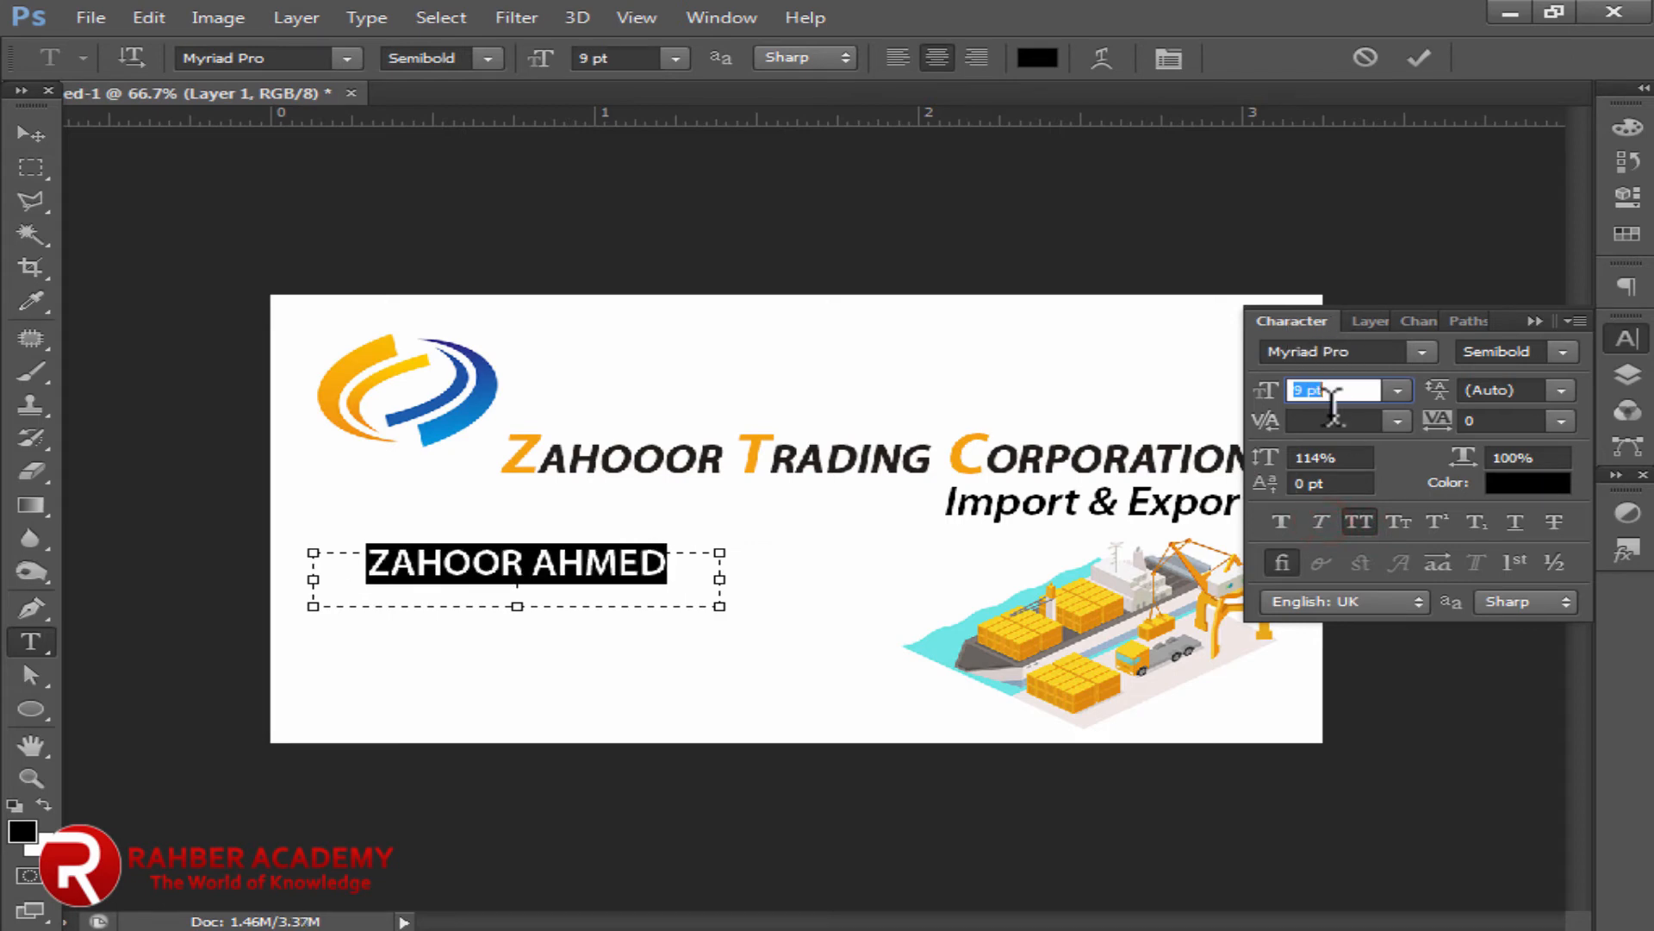
click(1327, 457)
text(100)
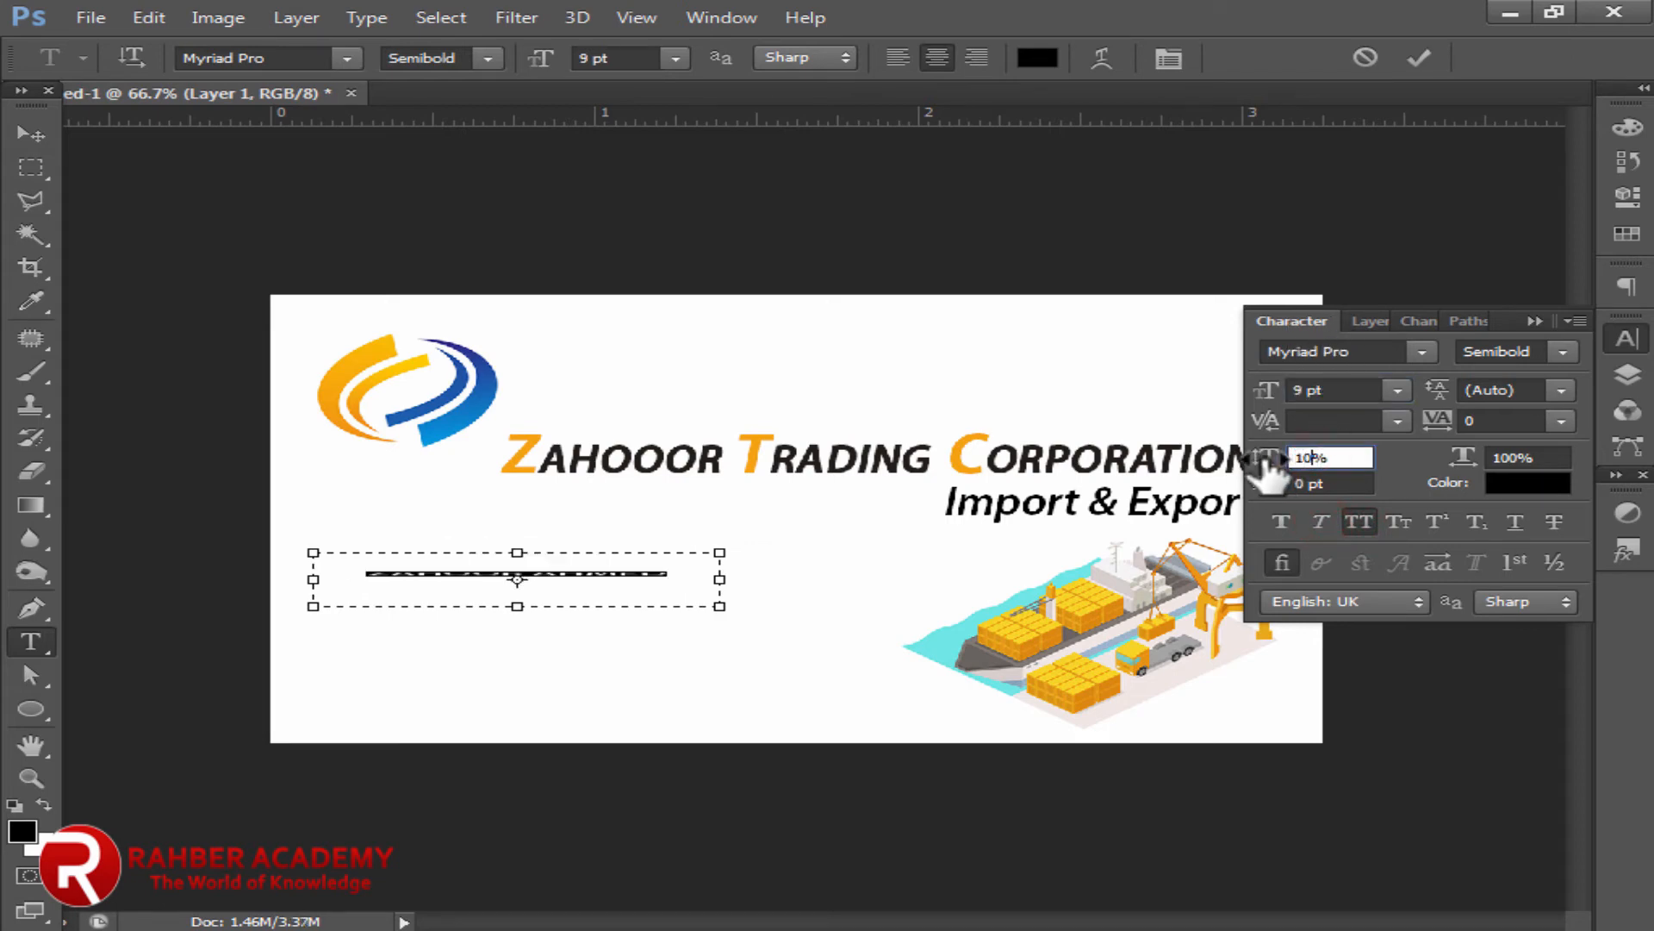
click(1275, 327)
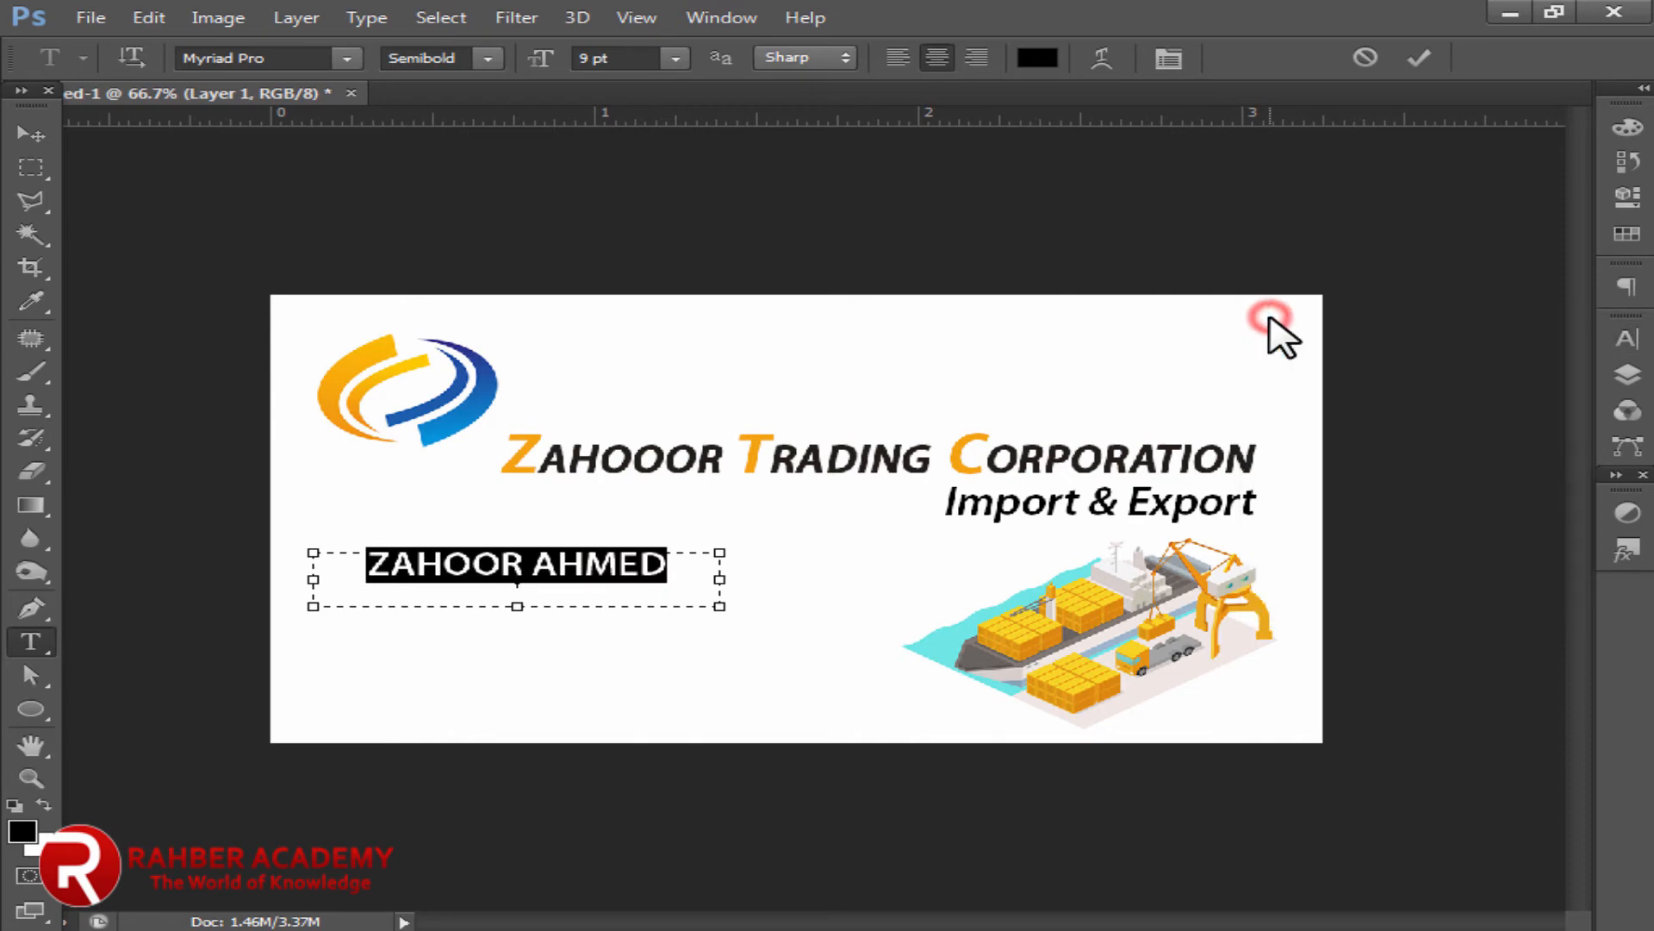
Step: Enlarge the name's text box, commit it, and nudge the name slightly left and down
mouse_move(517, 606)
mouse_down()
mouse_move(518, 630)
mouse_move(517, 590)
mouse_up()
click(28, 138)
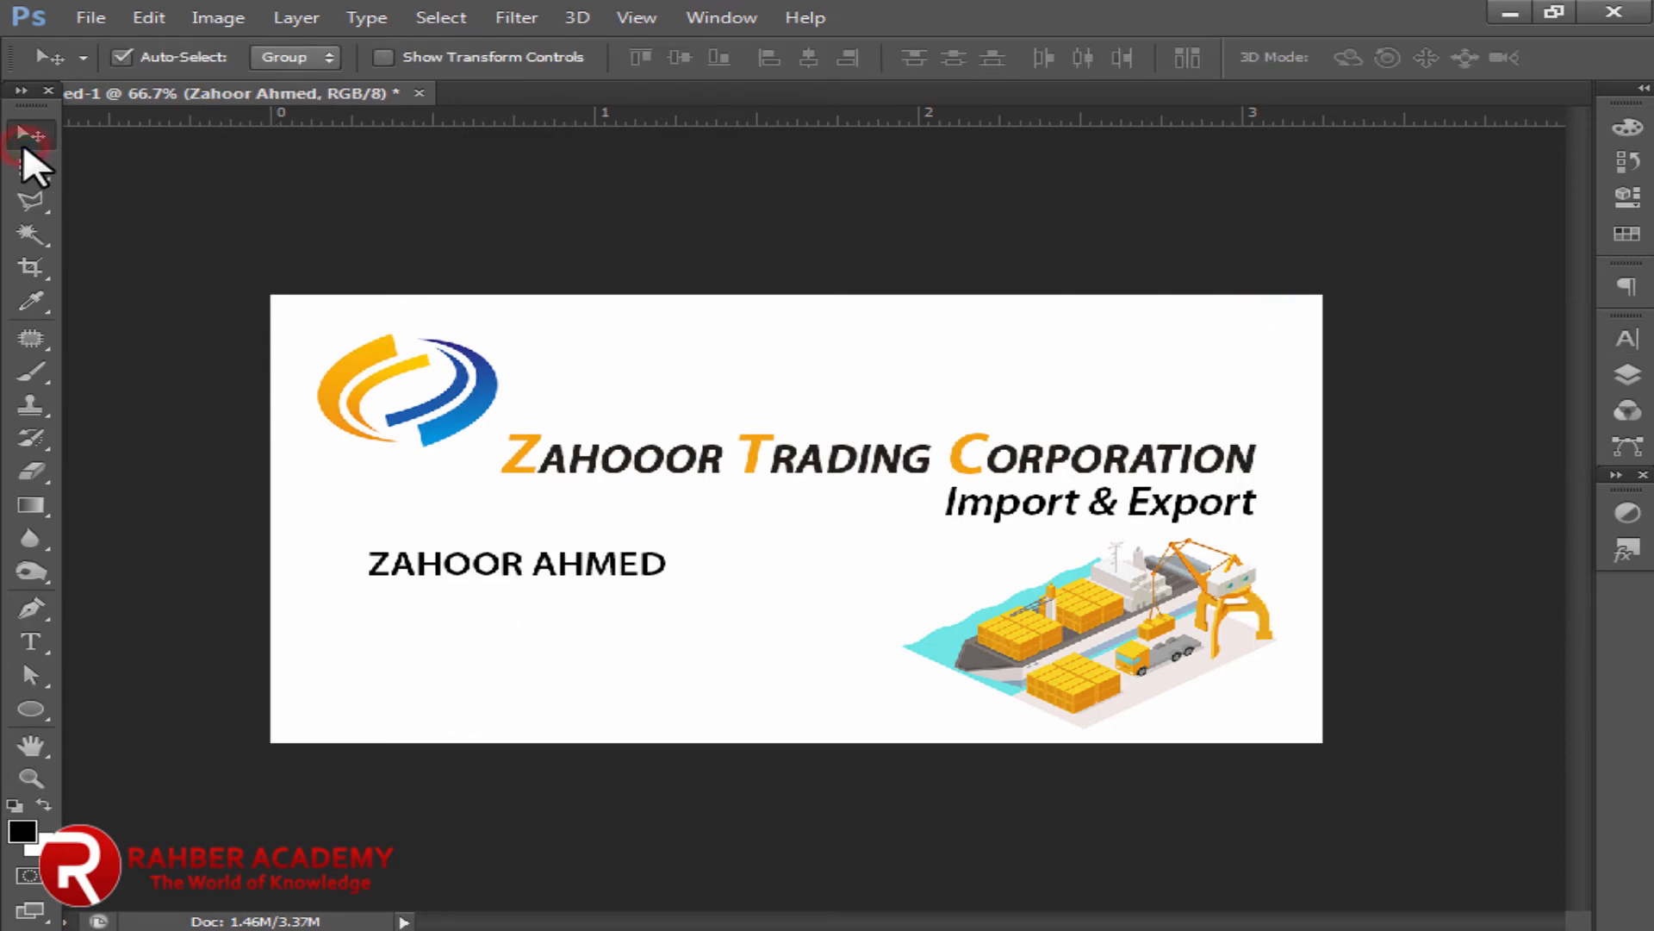
click(471, 566)
drag(471, 566, 440, 580)
Step: Place the pin image 5512047.jpg into the card
click(87, 17)
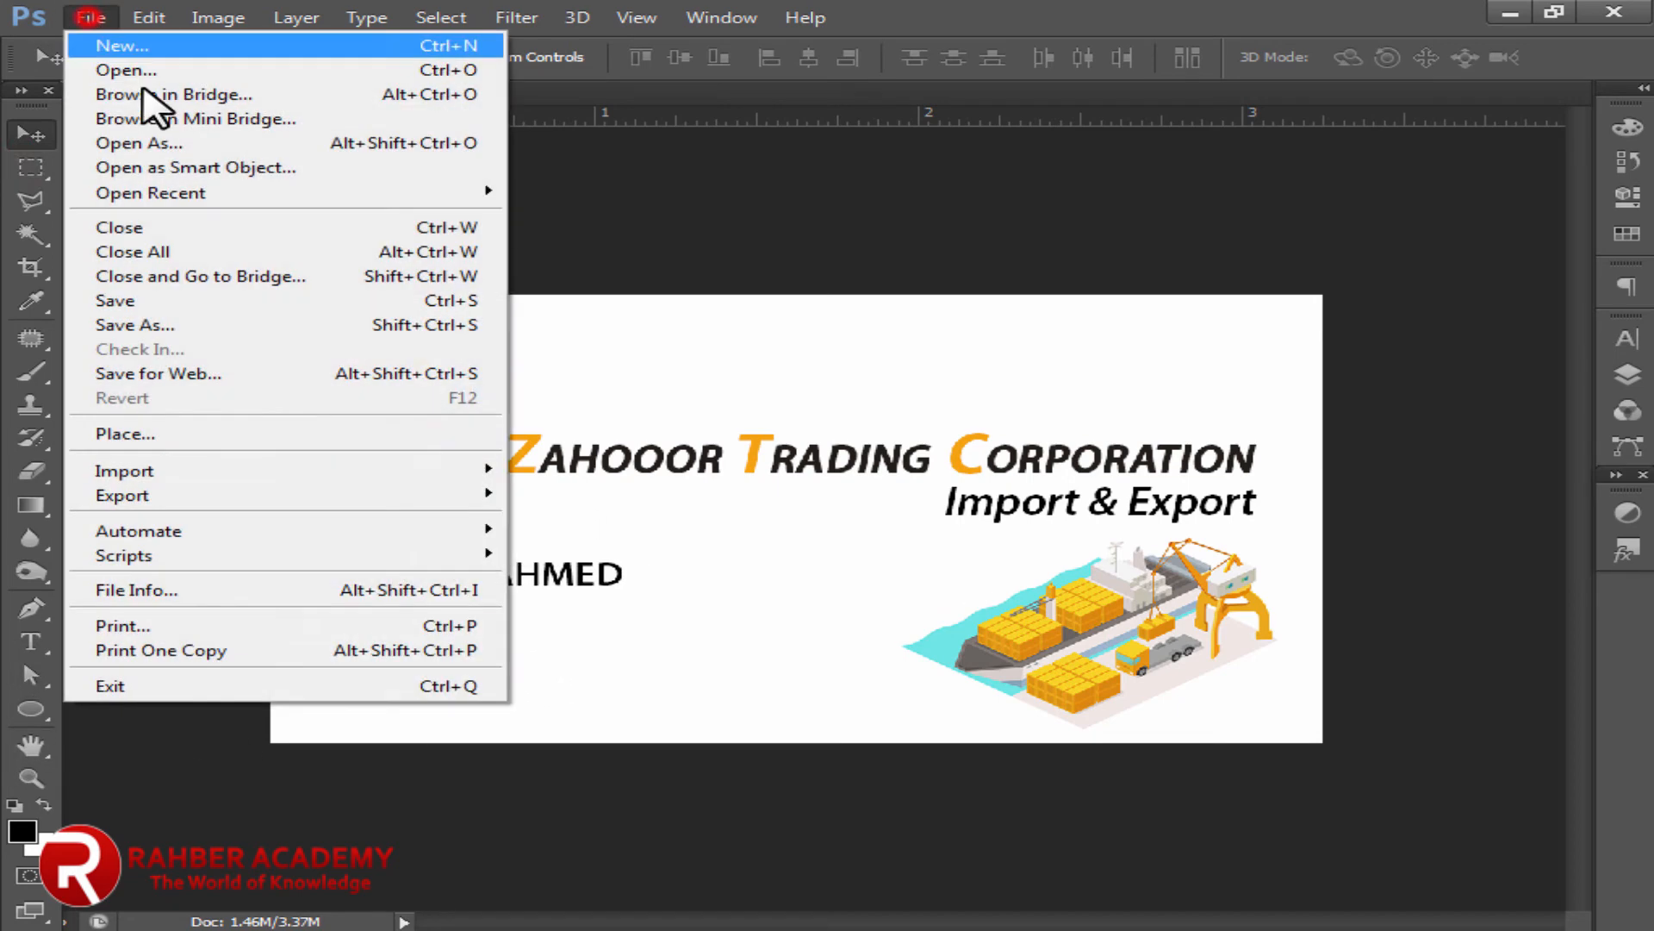
click(173, 432)
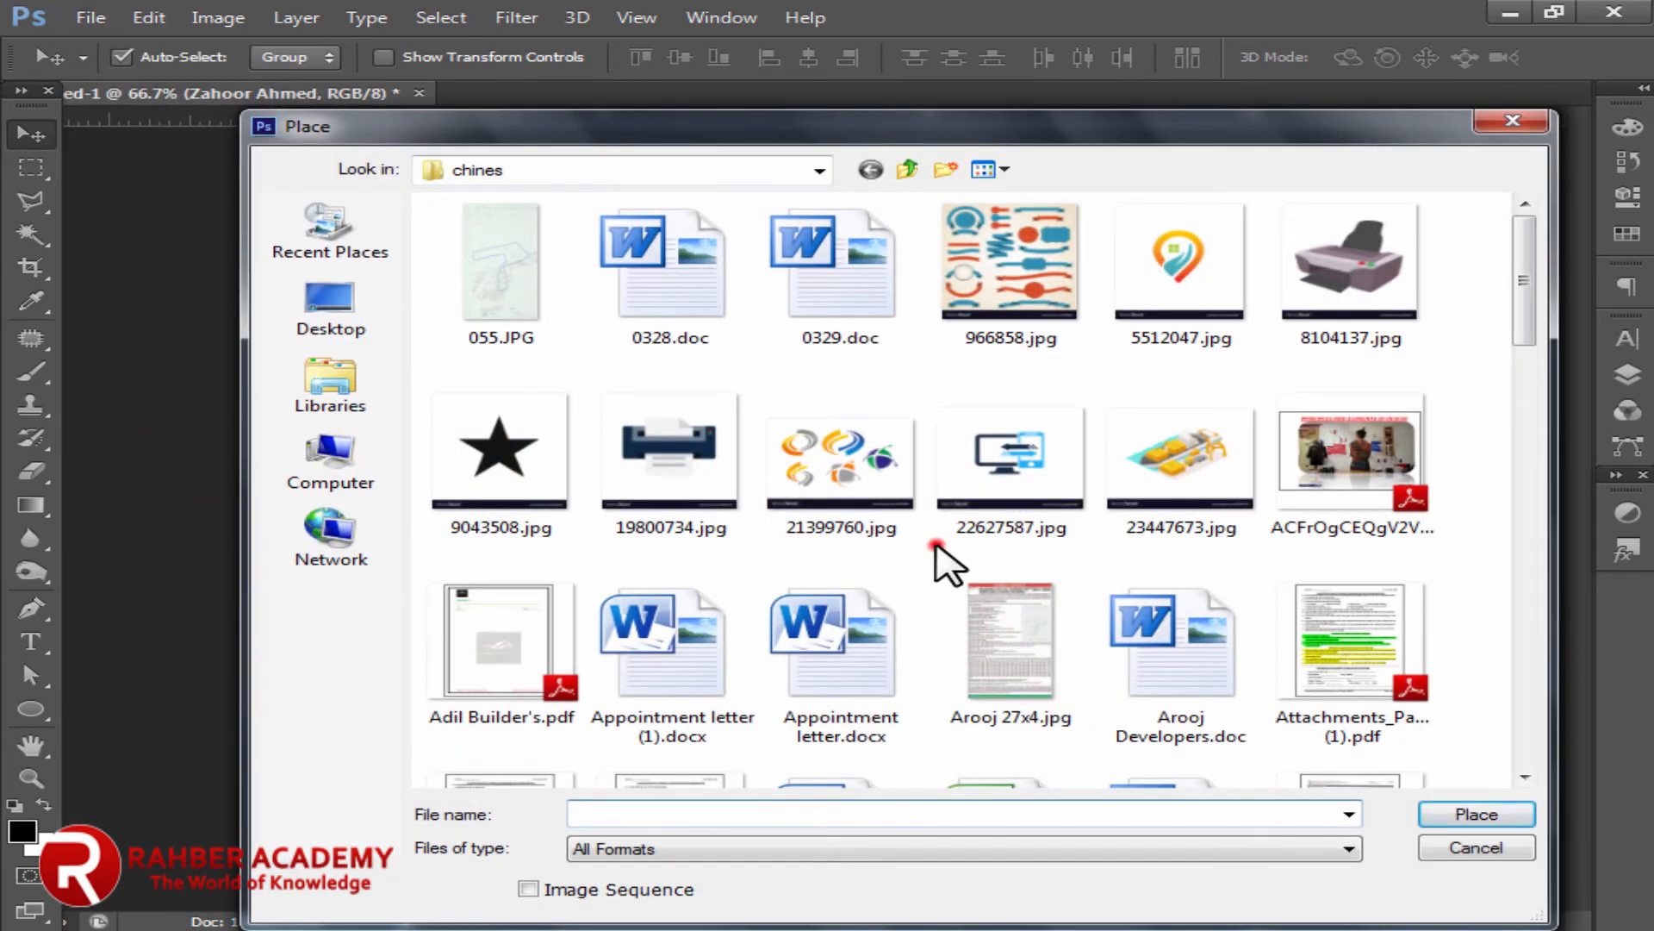
click(1163, 269)
click(1473, 814)
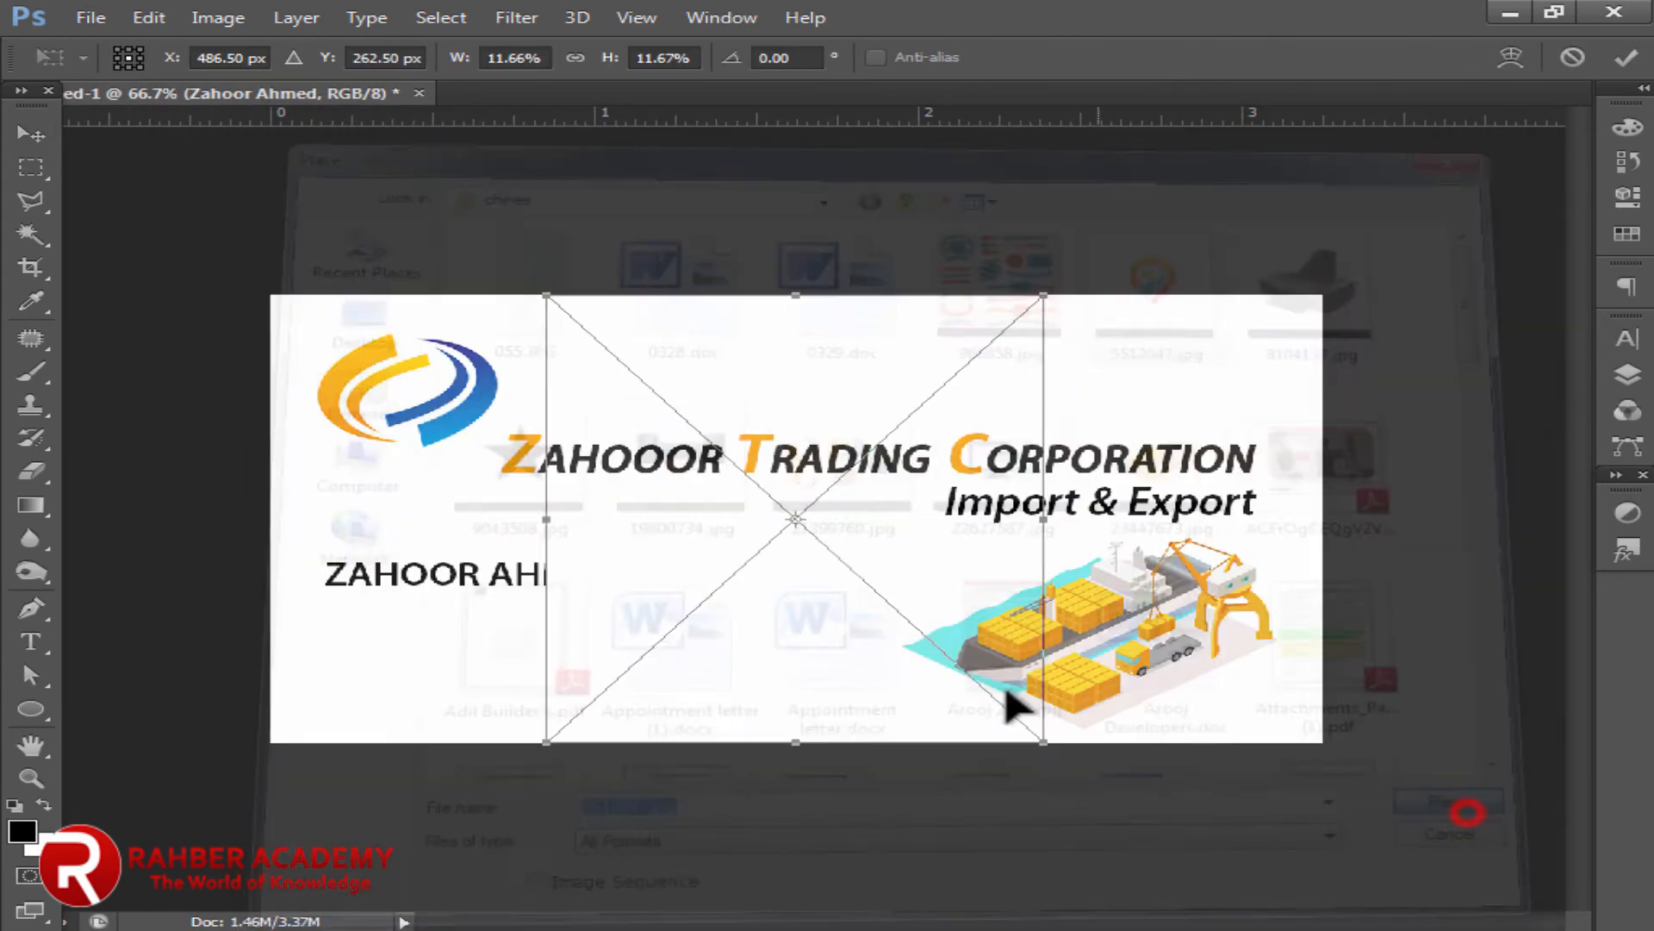
click(25, 136)
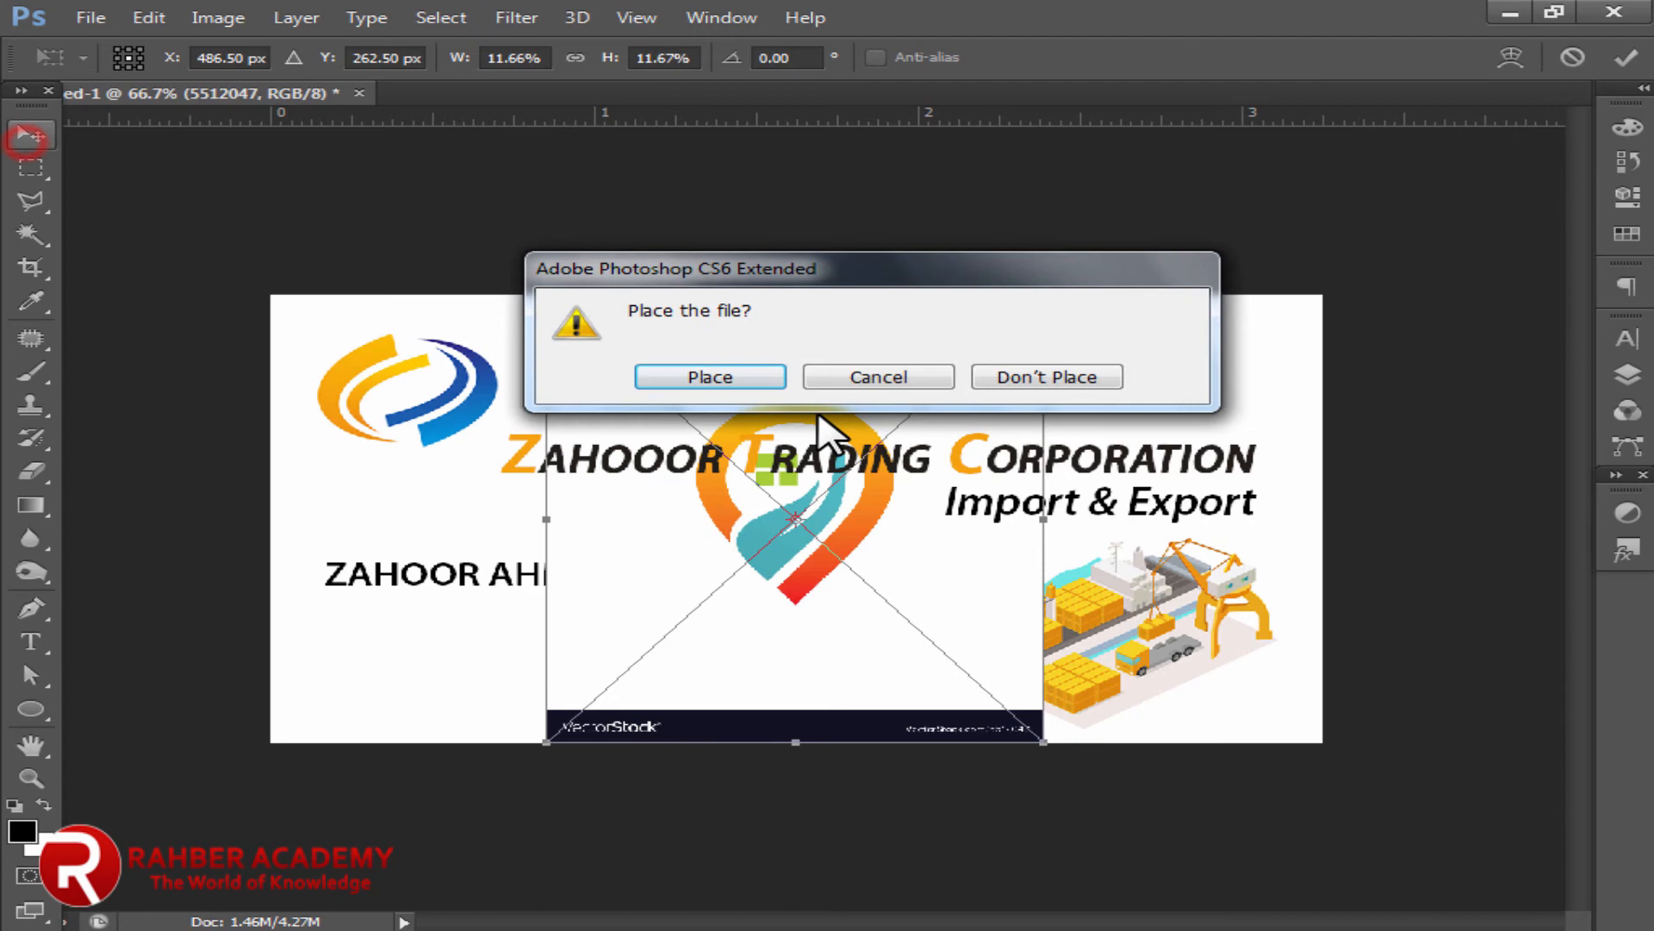
click(734, 383)
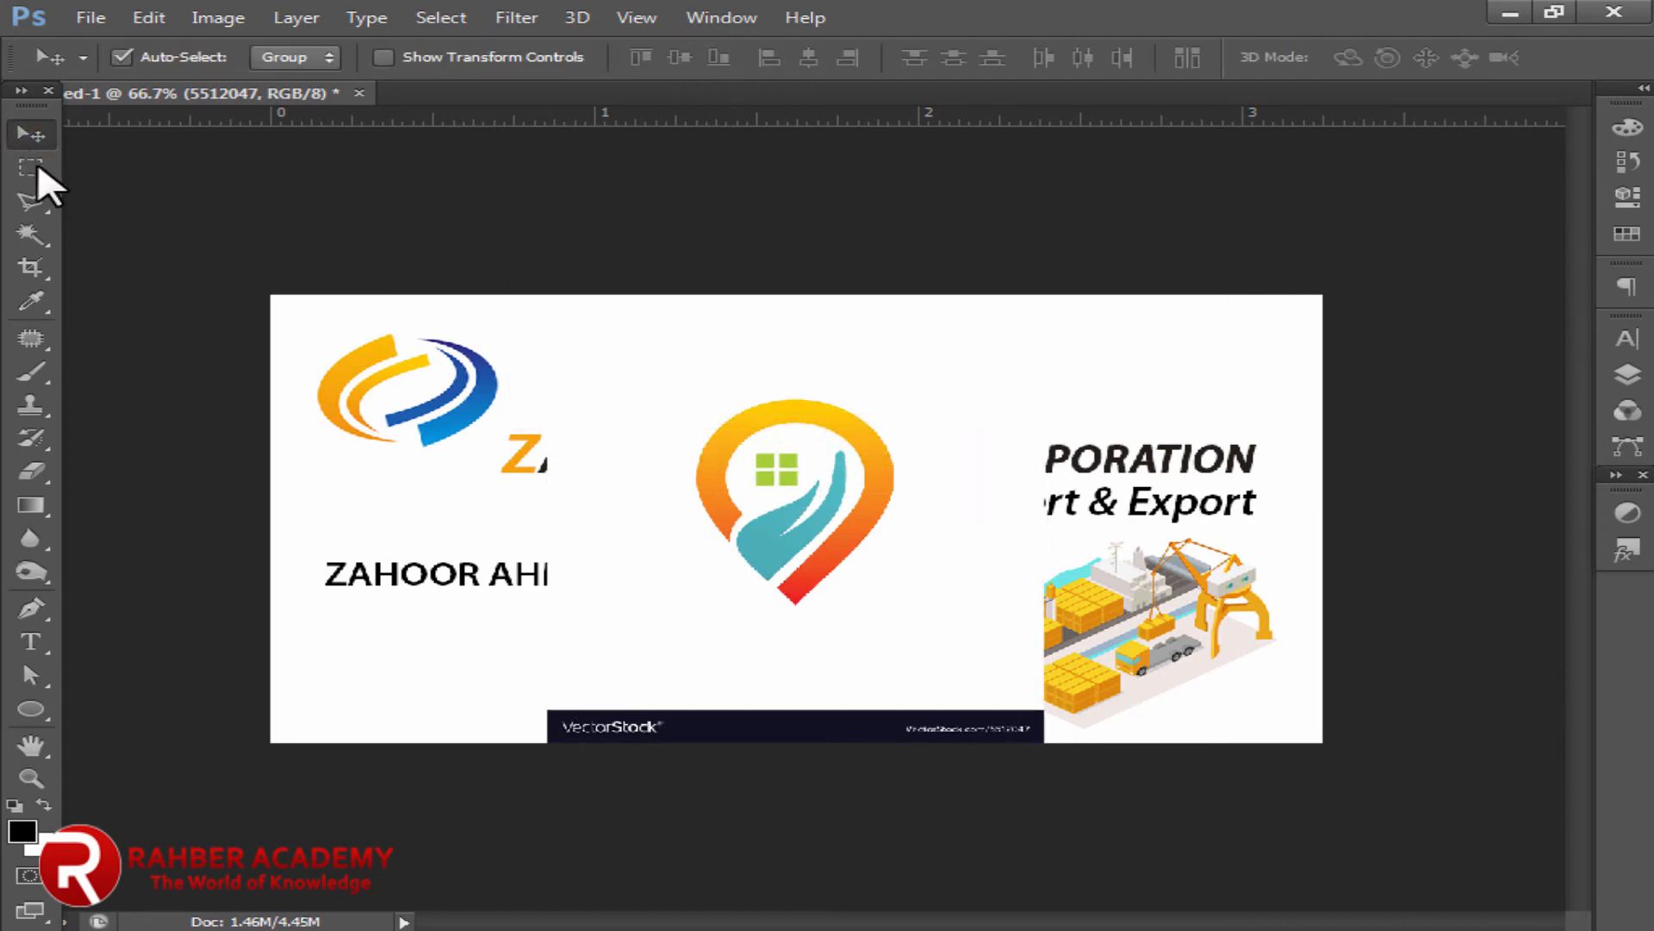
Step: Copy just the pin logo onto its own layer and delete the original stock image
click(36, 166)
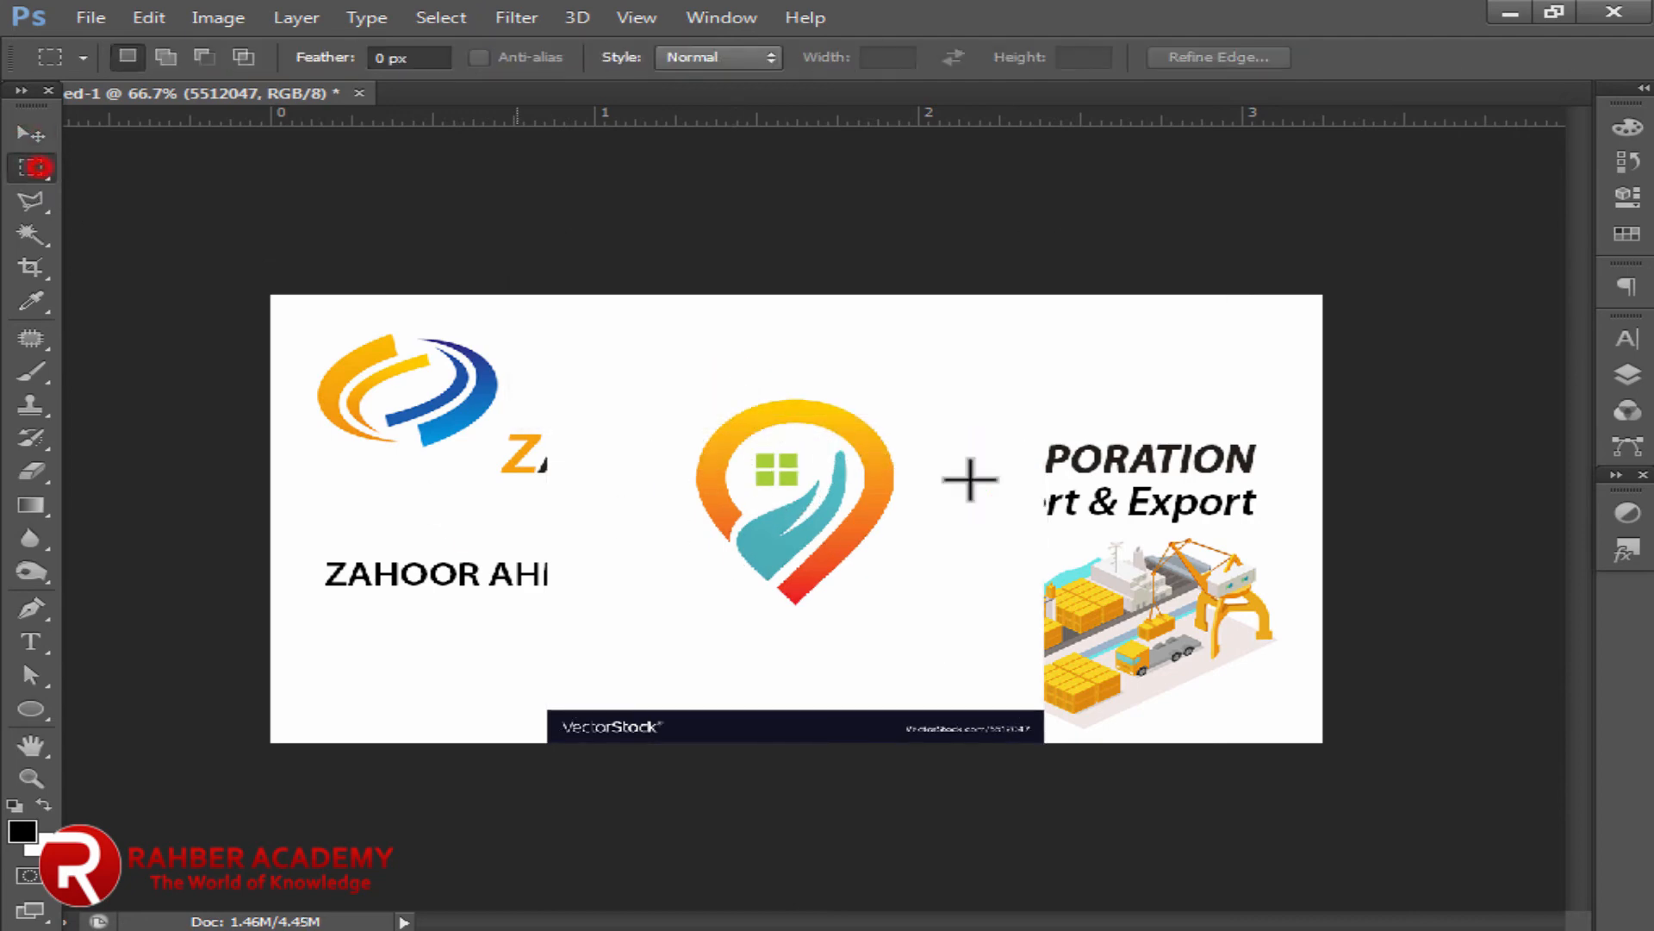
drag(680, 390, 902, 610)
key(Right)
key(Right)
key(Right)
key(Right)
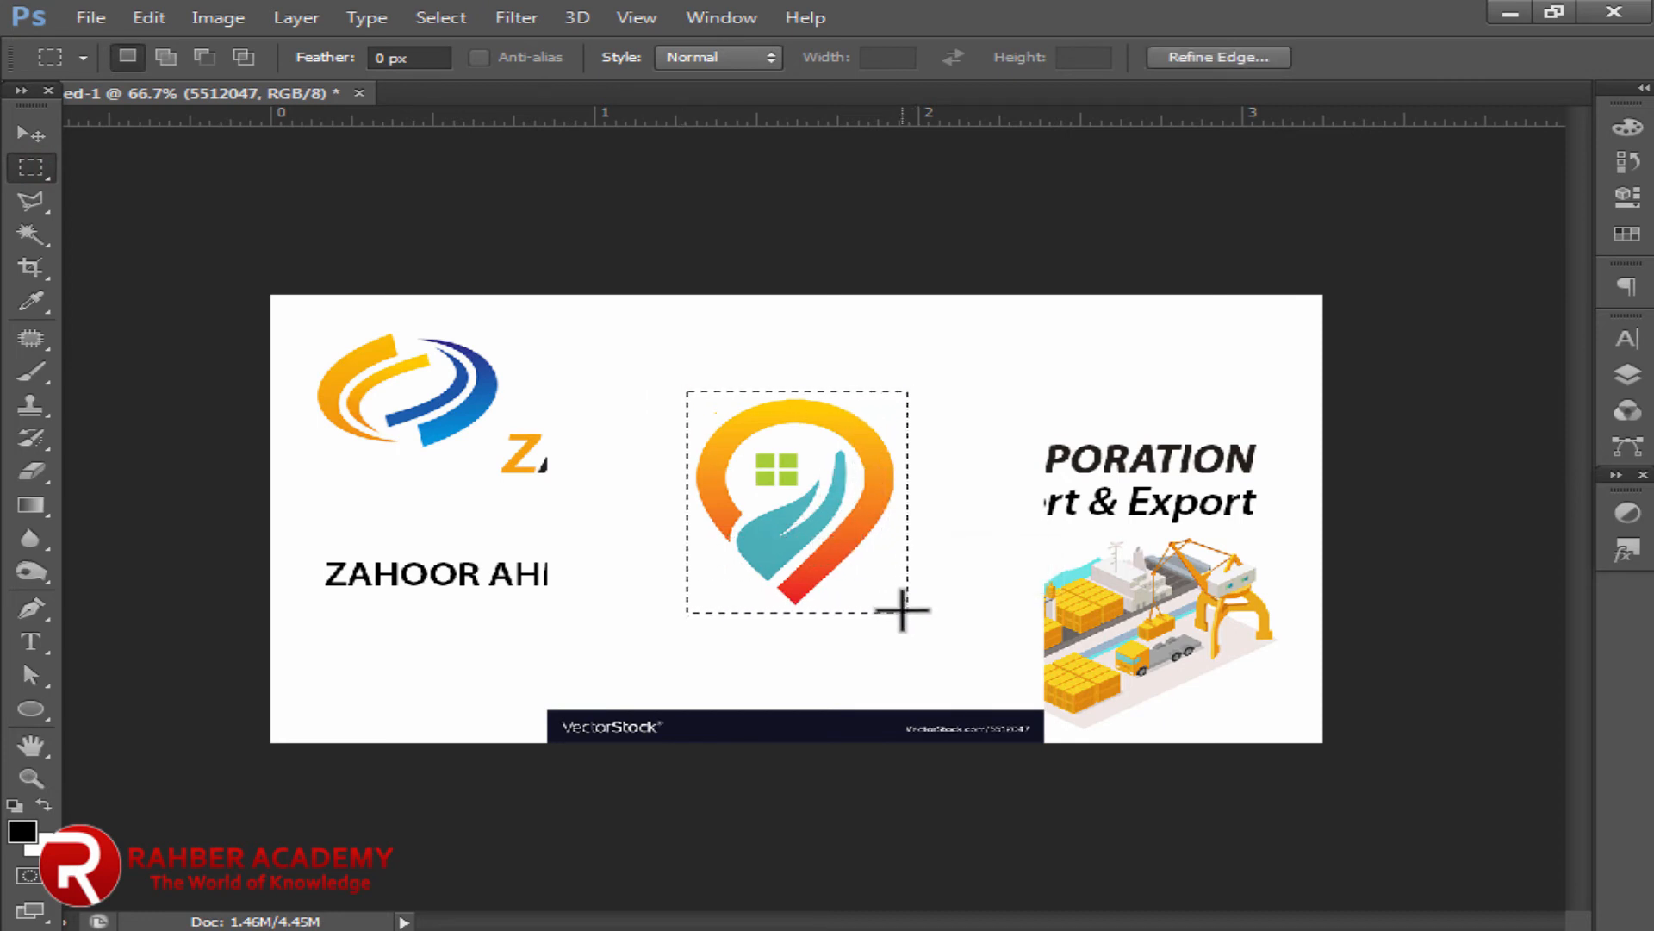
key(ctrl+j)
click(36, 136)
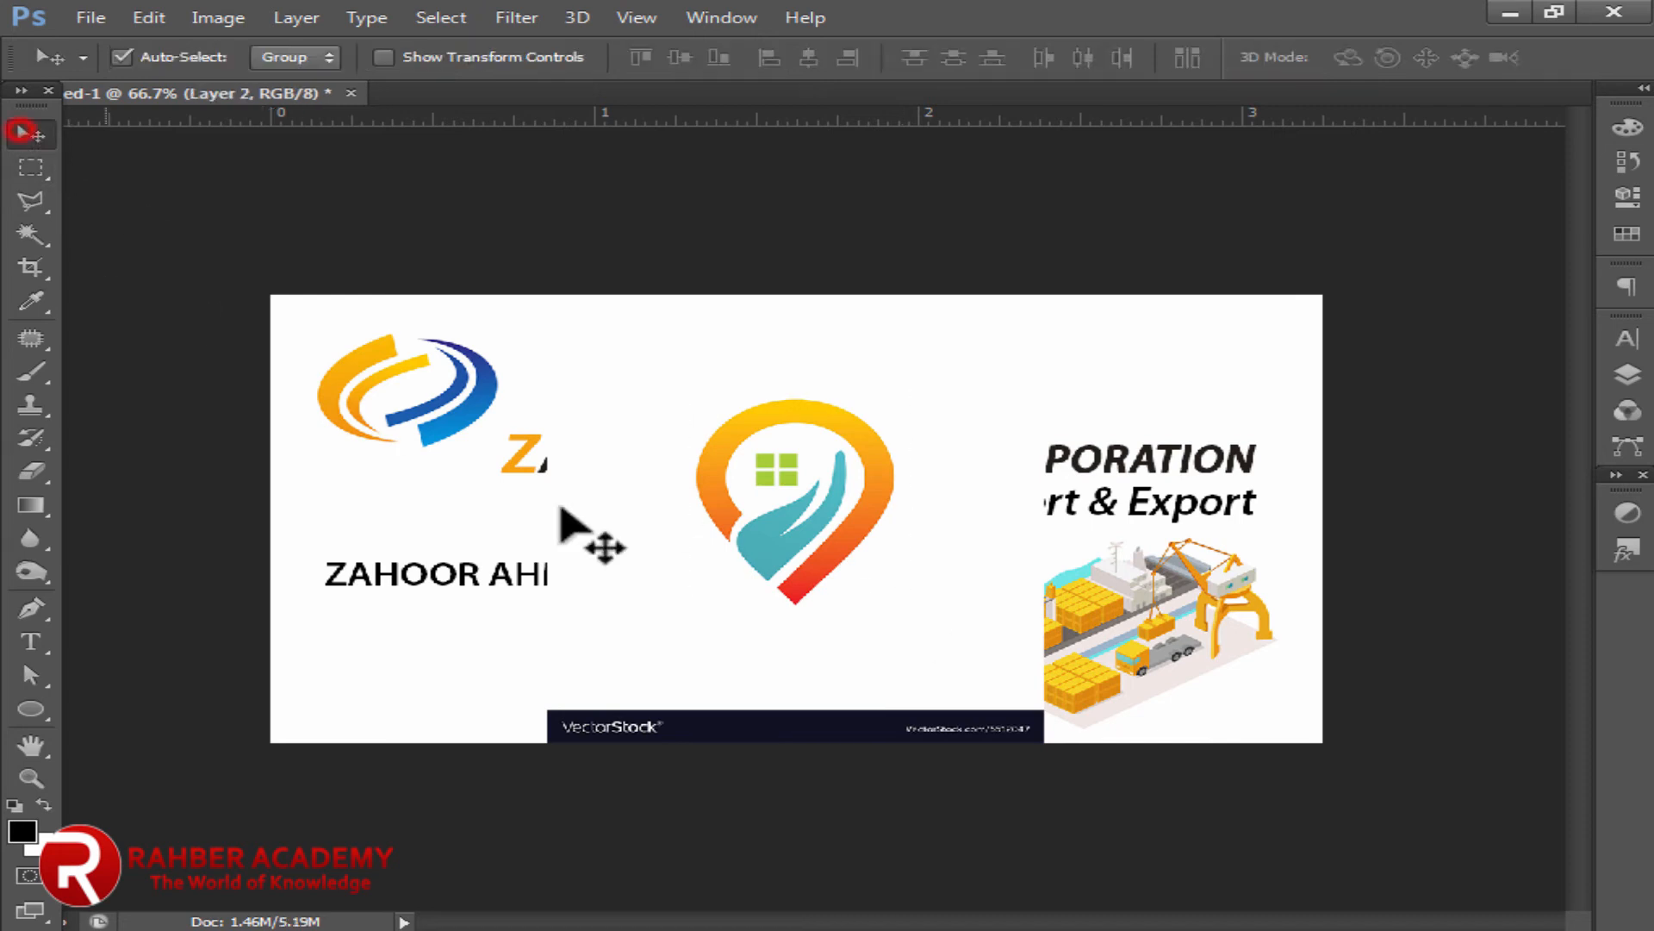
click(675, 642)
key(Delete)
Step: Shrink the pin logo to about 44% and apply the transform
click(832, 569)
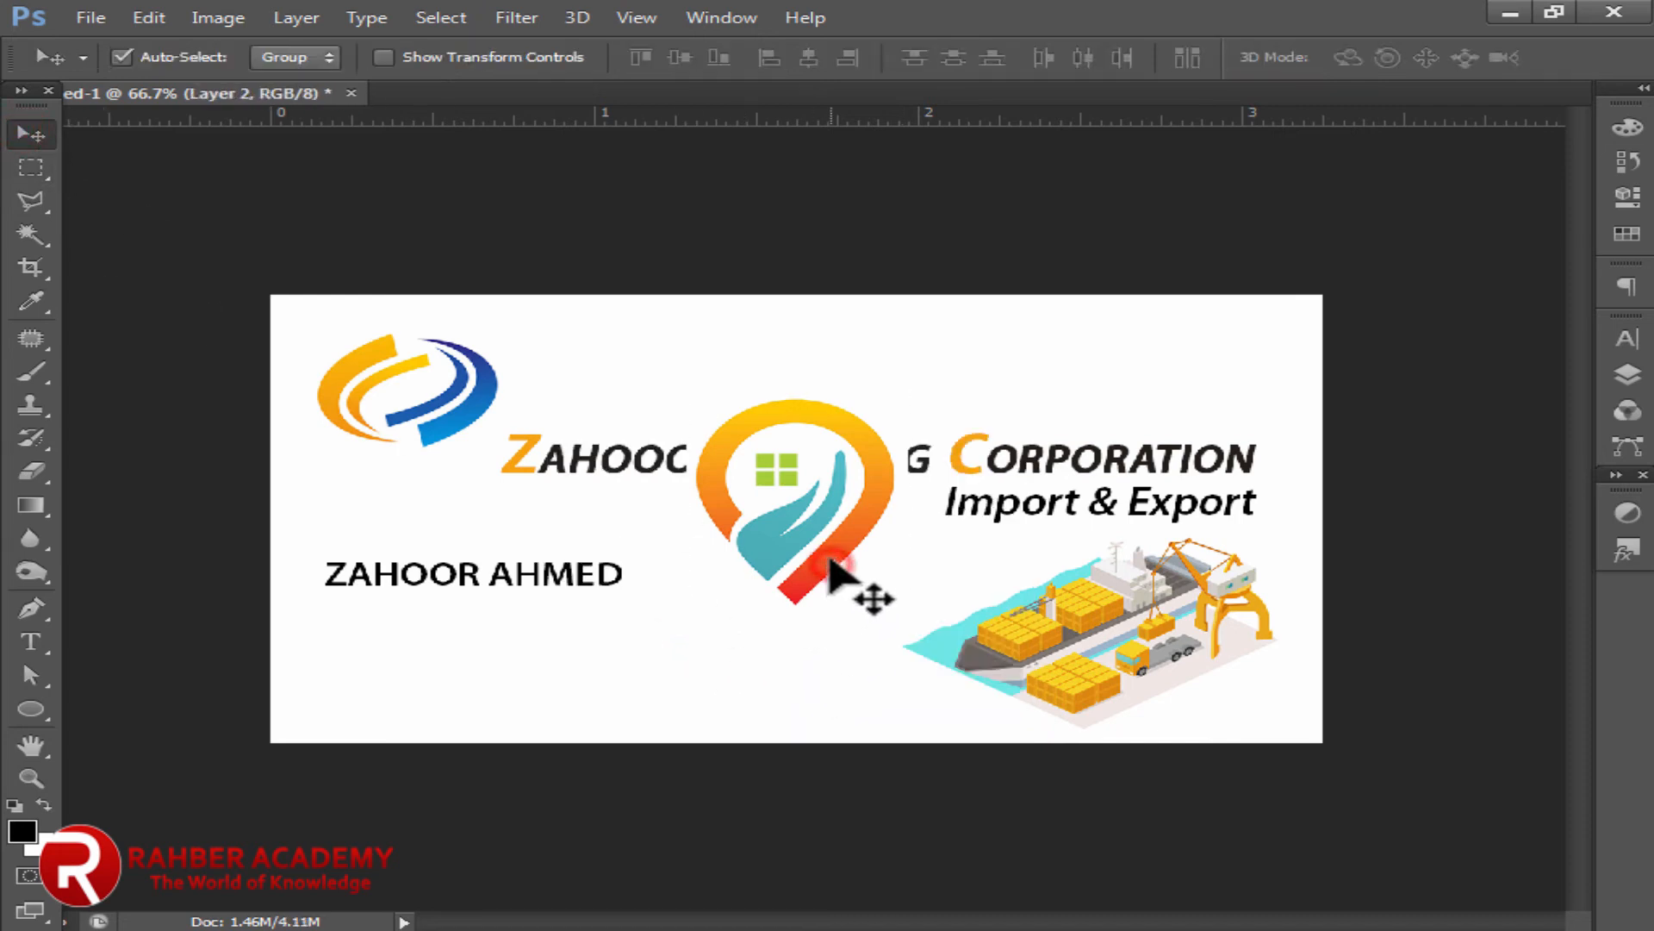
key(ctrl+t)
drag(905, 384, 404, 648)
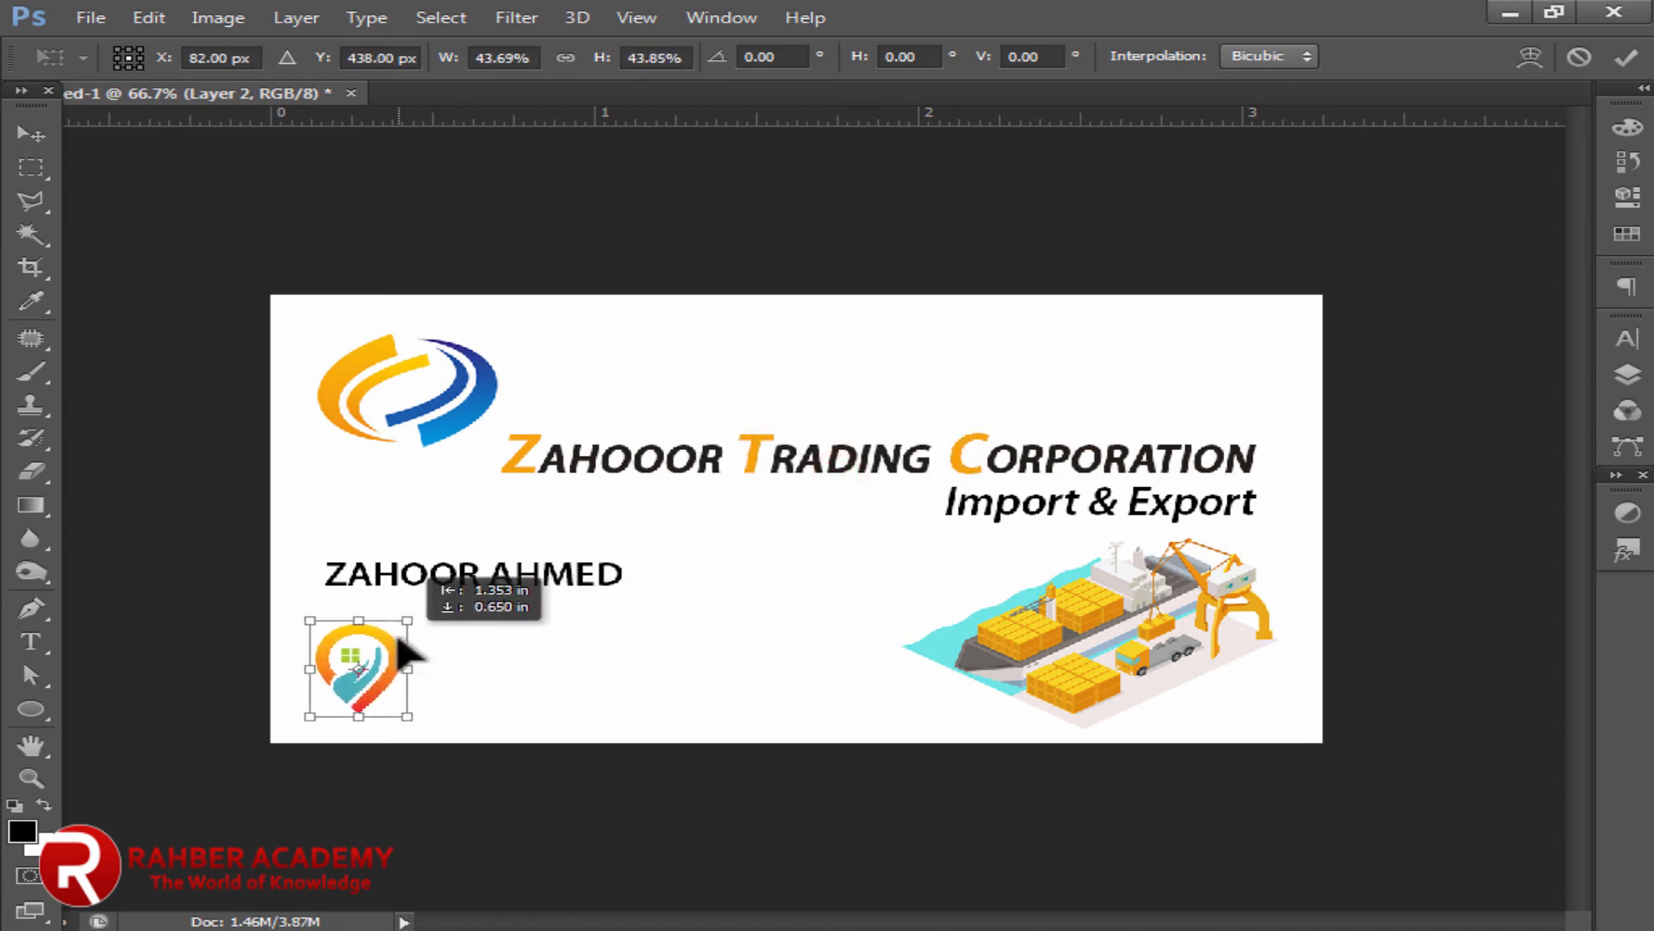
click(31, 138)
click(723, 376)
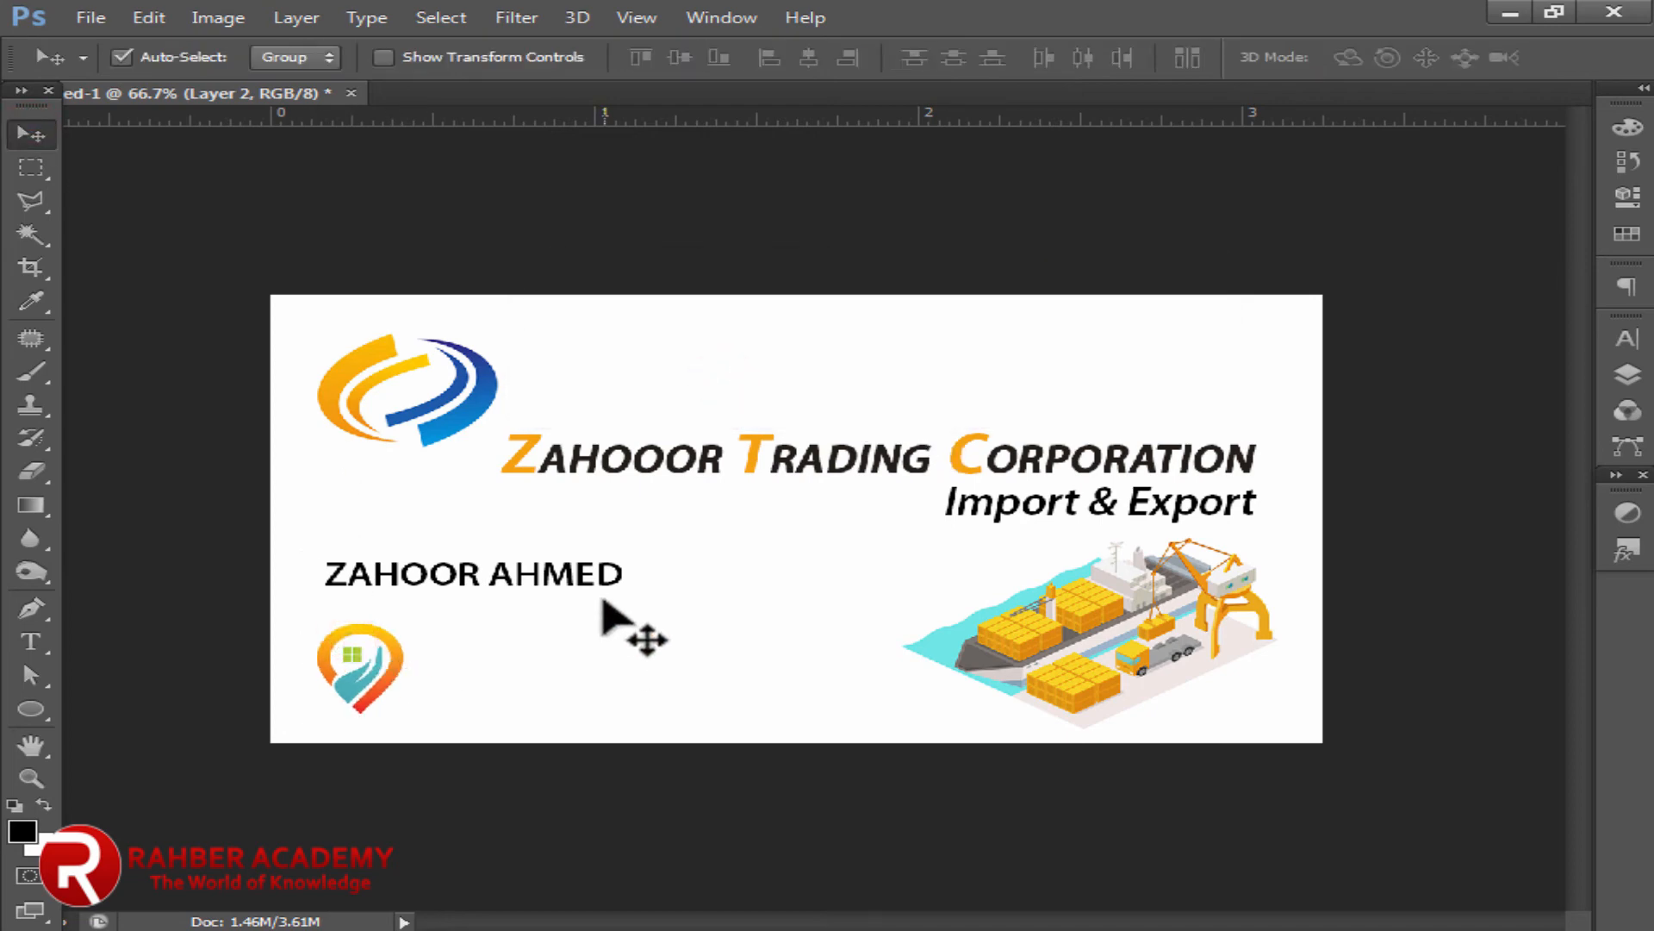
click(556, 590)
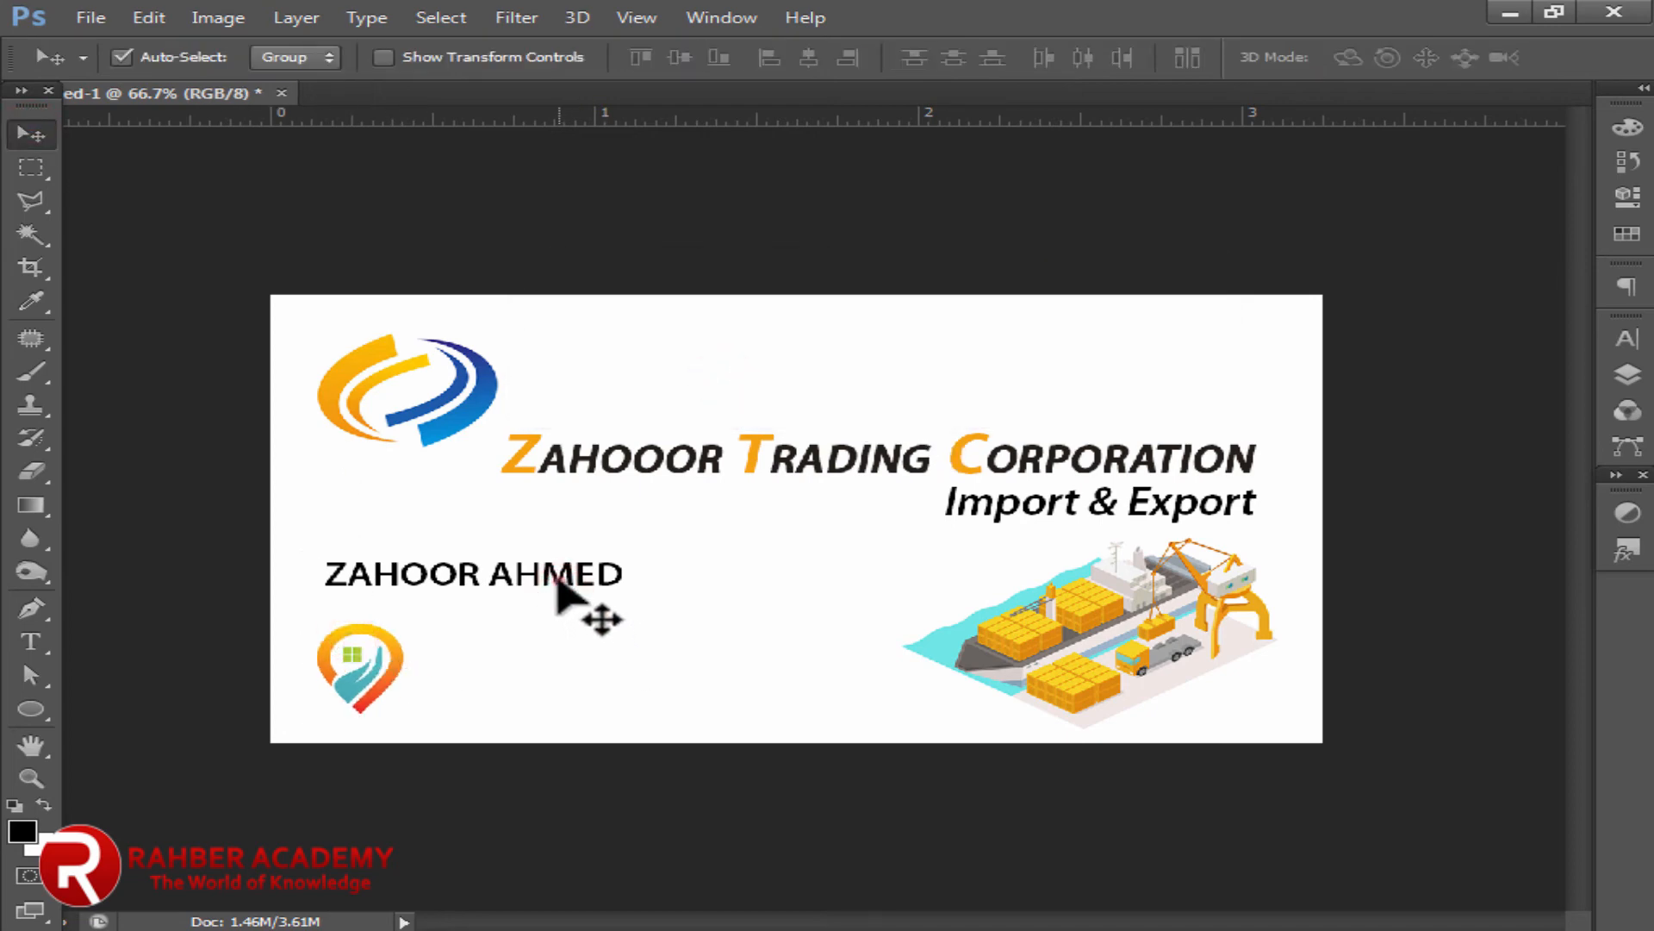
Step: Nudge the owner's name up slightly
click(558, 579)
key(Up)
key(Up)
key(Up)
key(Up)
key(Up)
key(Up)
key(Up)
key(Up)
key(Up)
key(Up)
key(Up)
key(Up)
key(Up)
key(Up)
key(Up)
key(Up)
key(Up)
key(Up)
key(Up)
key(Up)
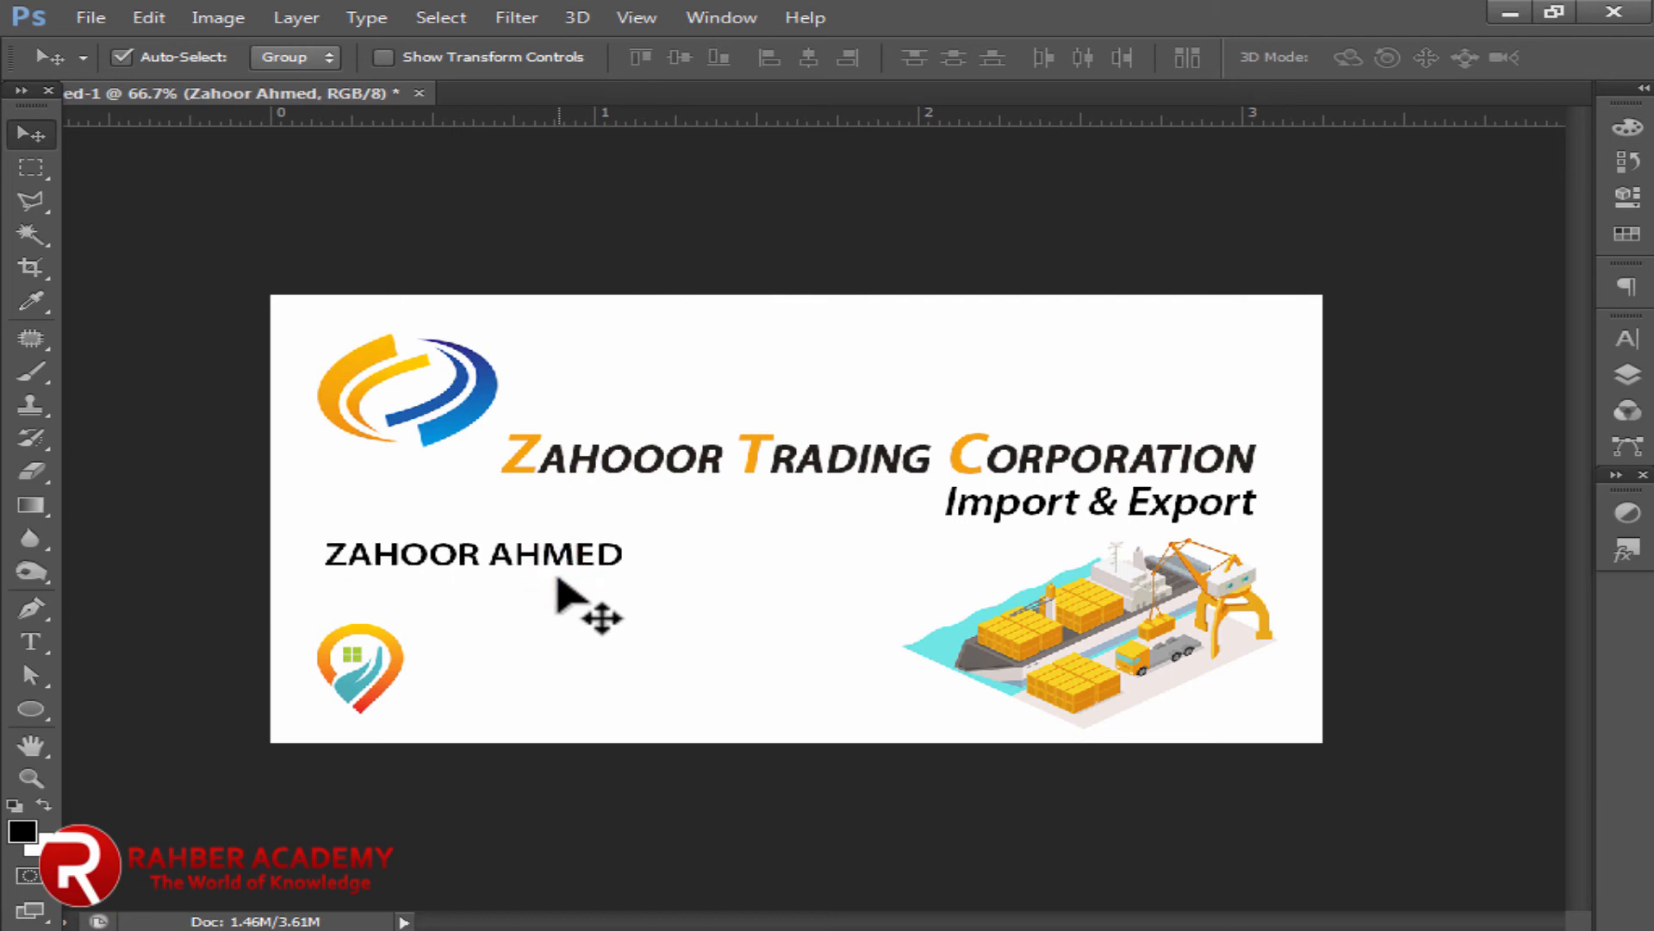
key(Up)
key(Up)
key(Up)
Step: Scale the pin icon down to about 85% and apply the resize
click(379, 659)
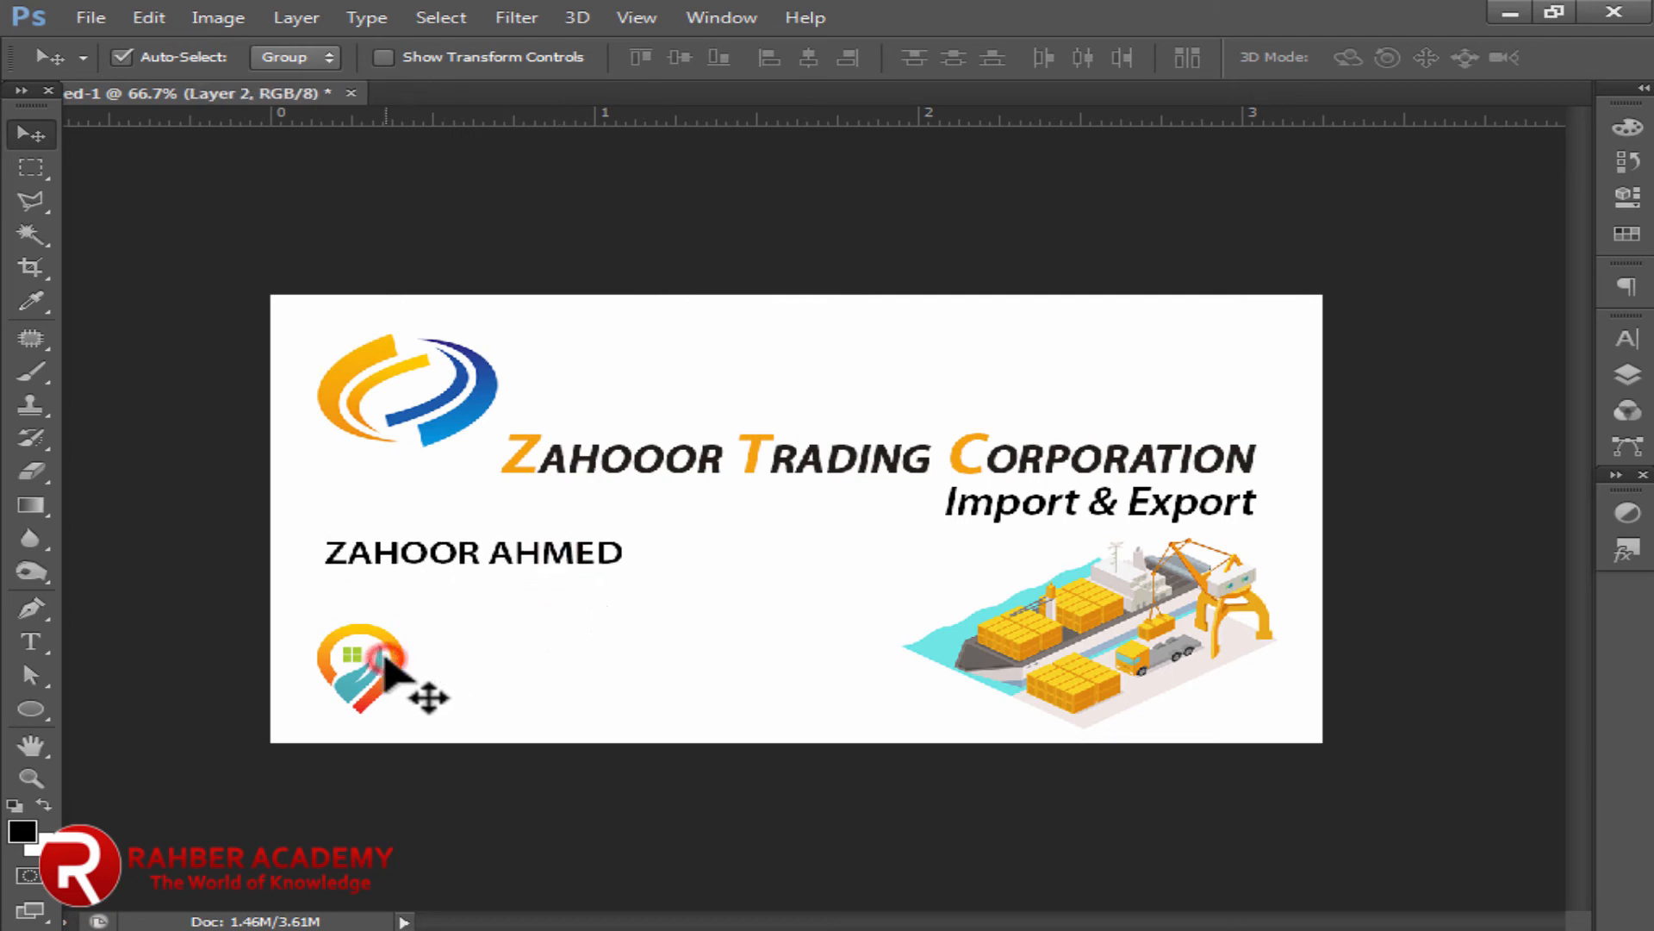
key(ctrl+t)
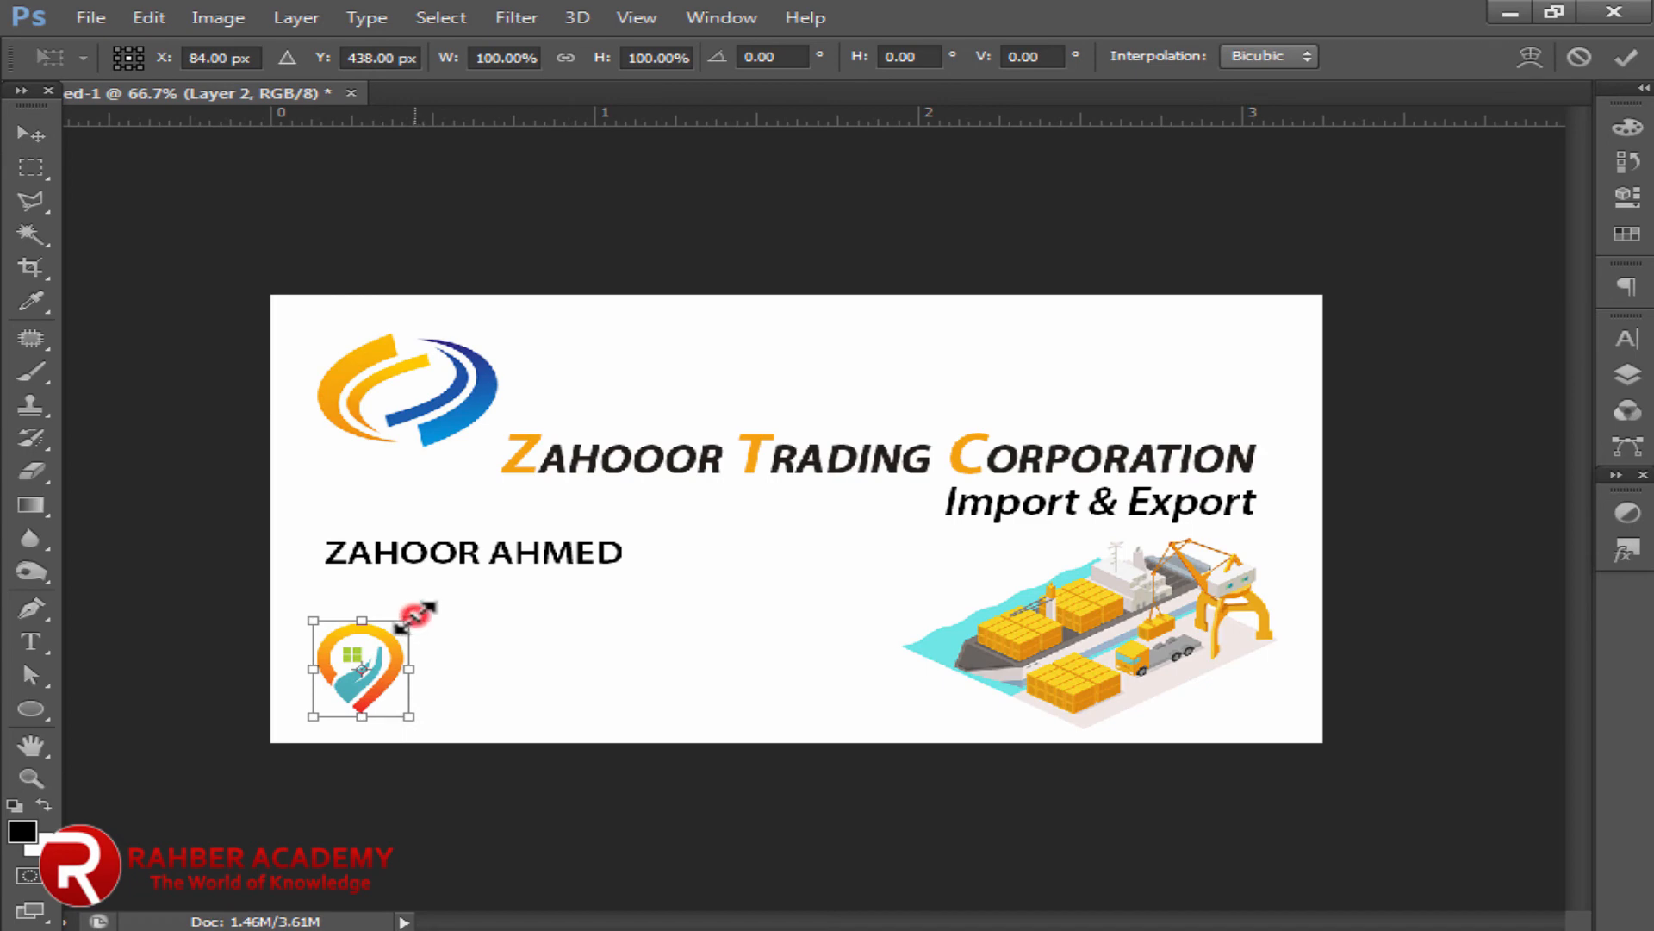
drag(417, 613, 405, 627)
click(26, 133)
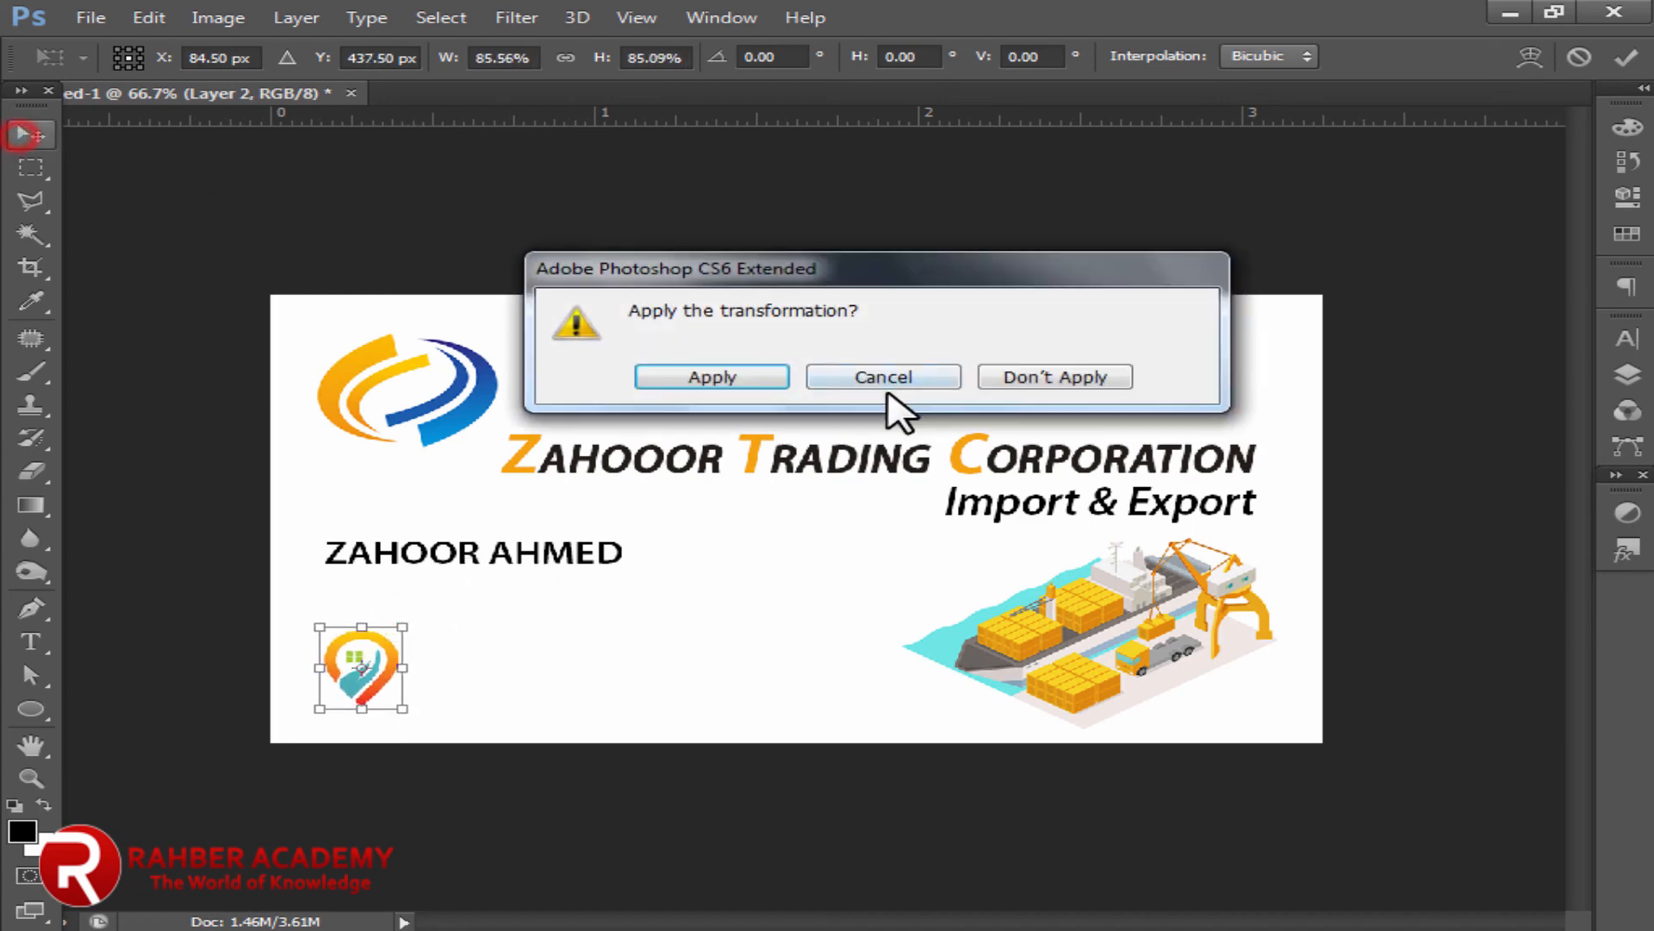
click(736, 376)
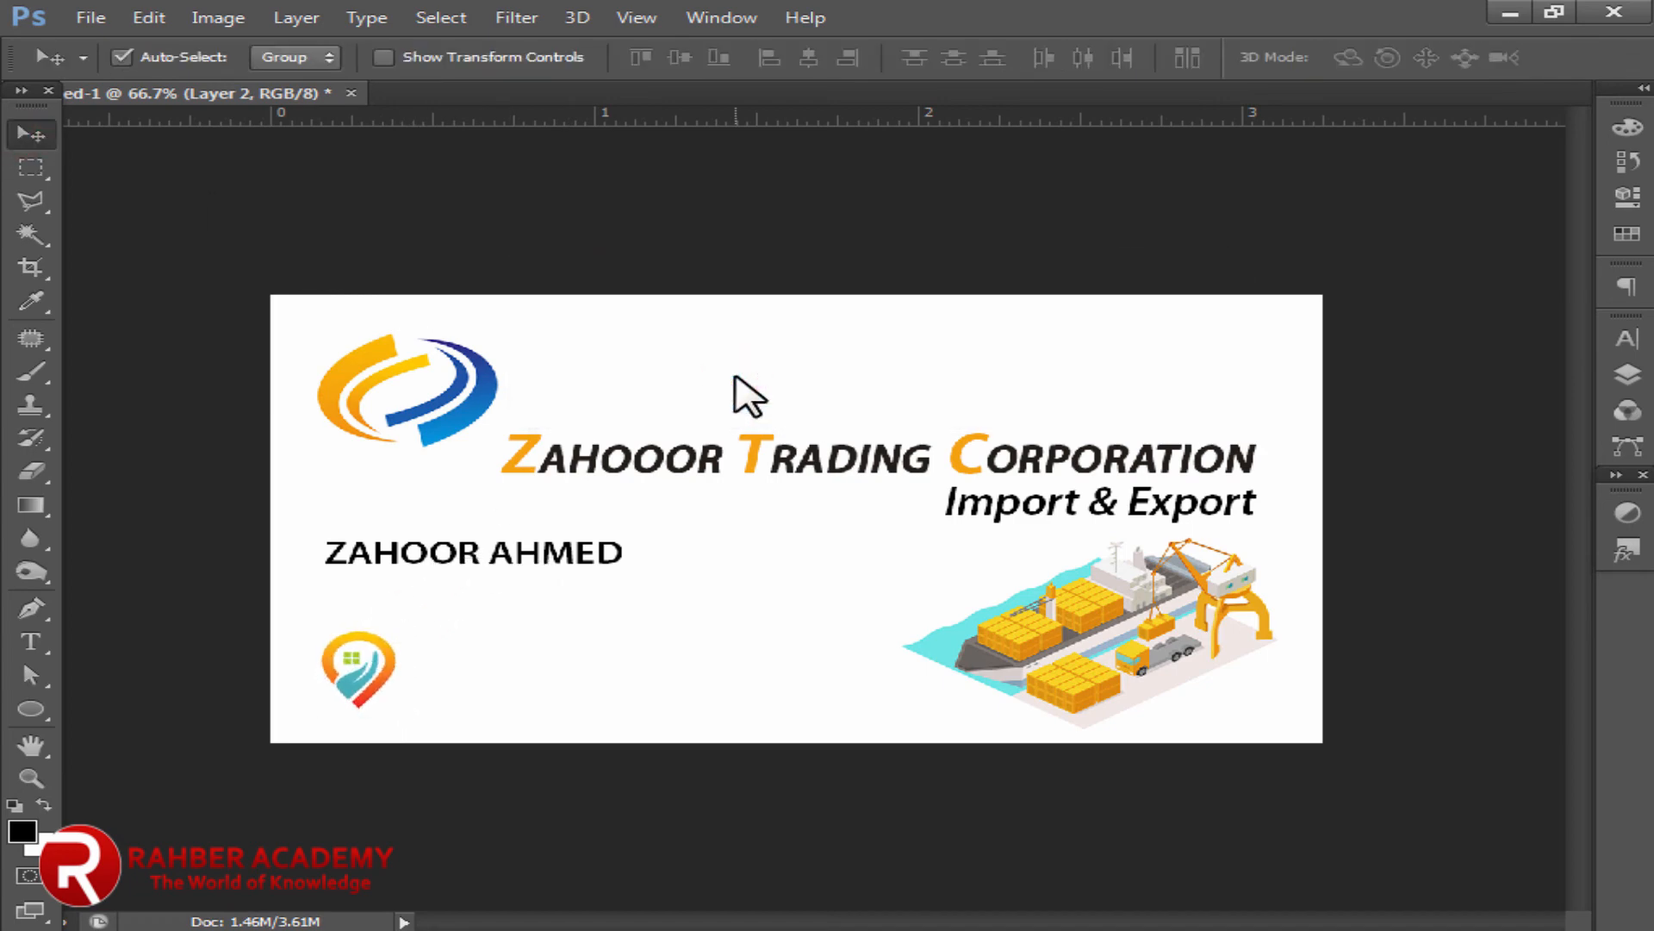
Step: Paste the office address into a paragraph box beside the pin and color it black
click(21, 640)
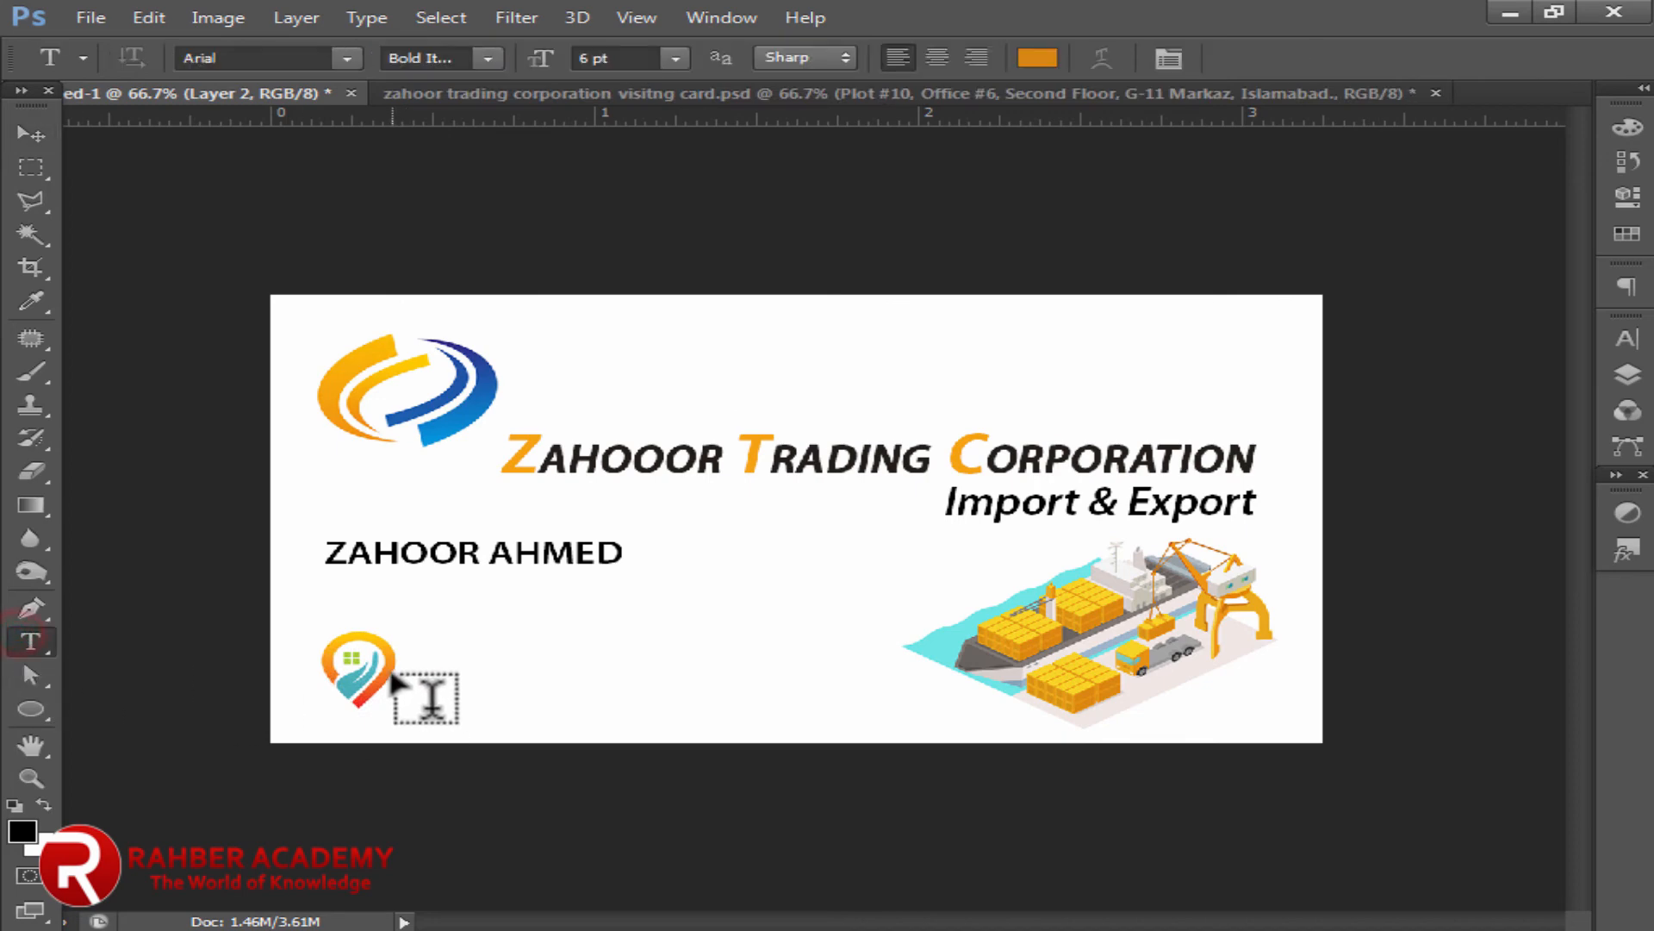
drag(401, 670, 837, 734)
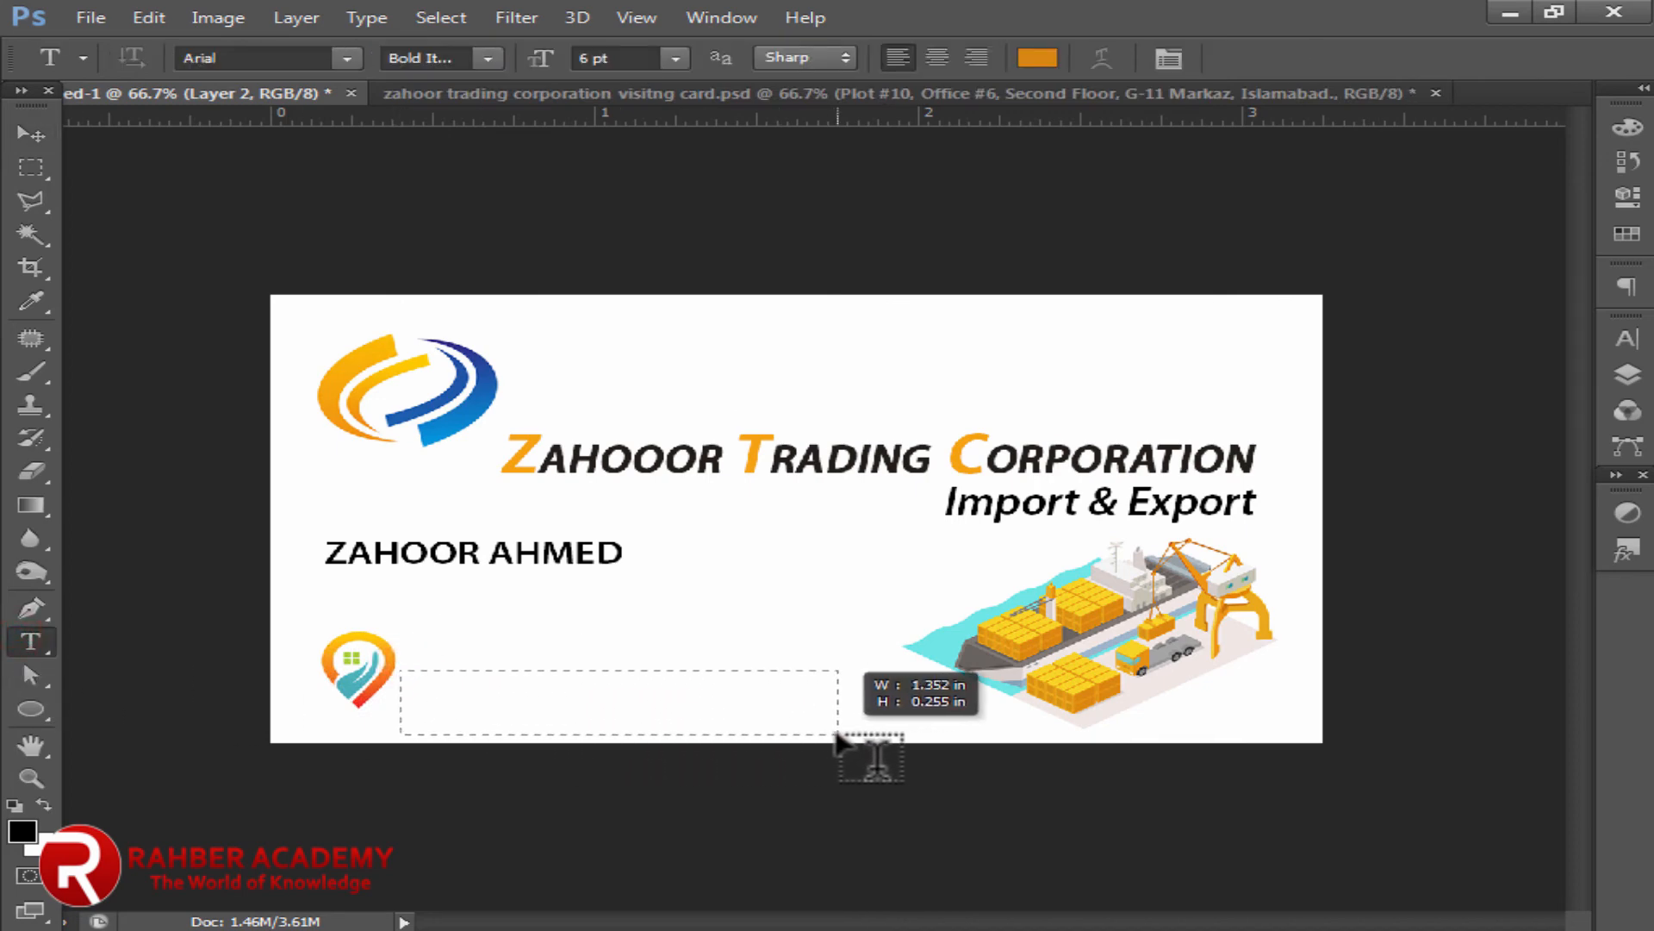
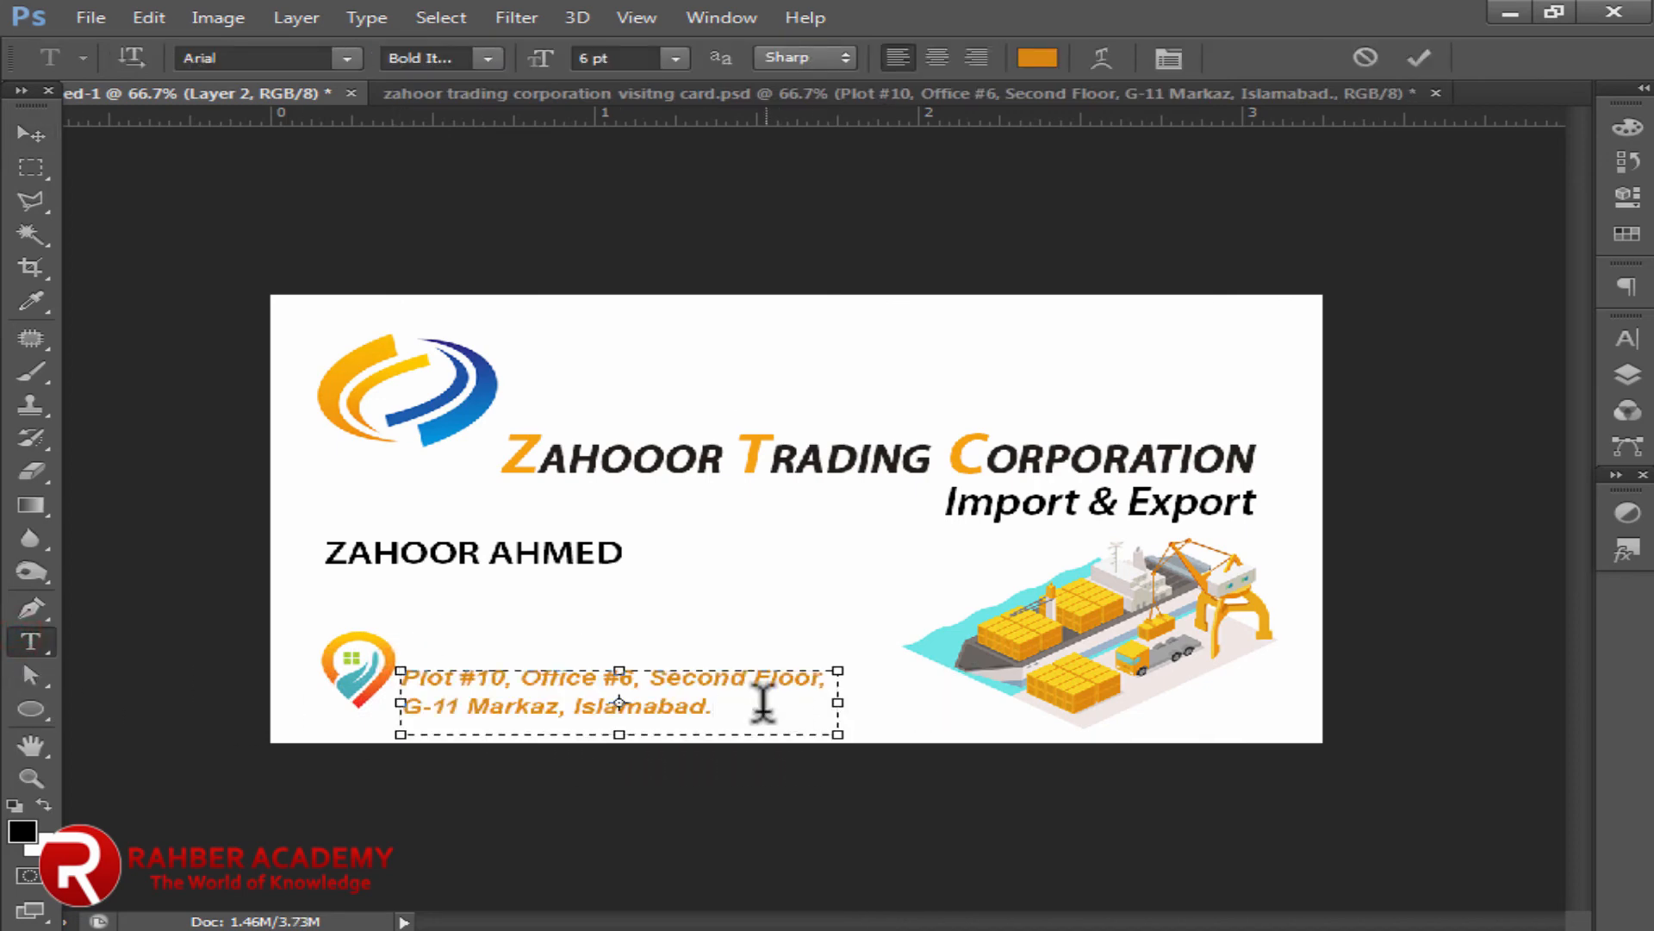
key(ctrl+a)
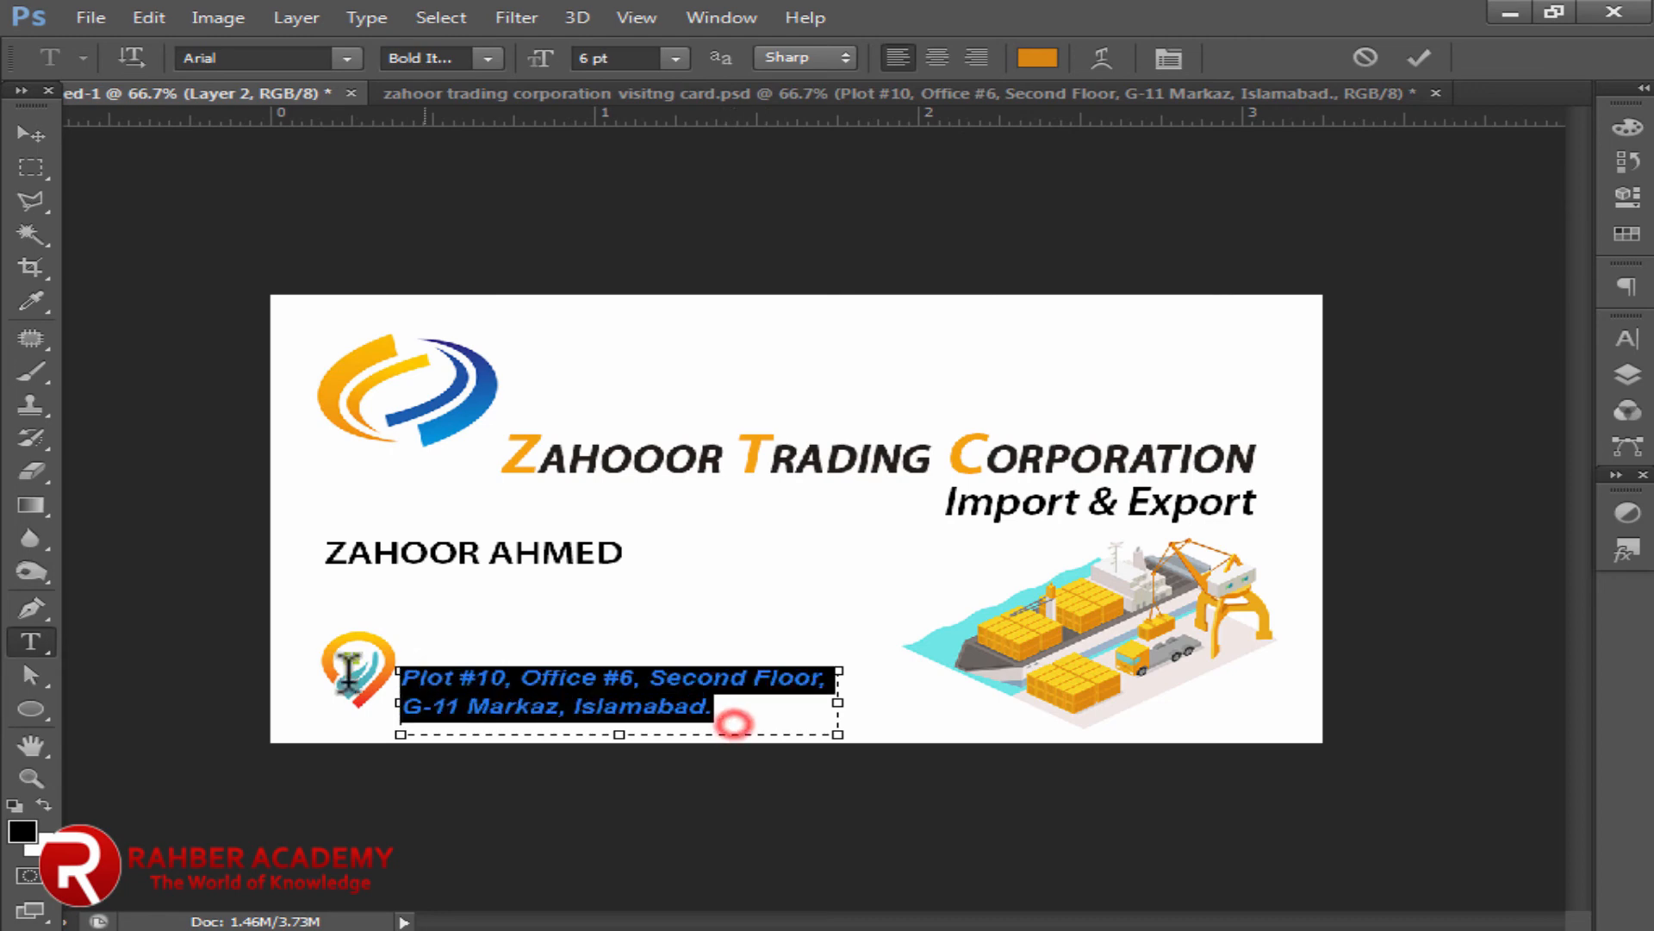
click(22, 831)
click(1379, 362)
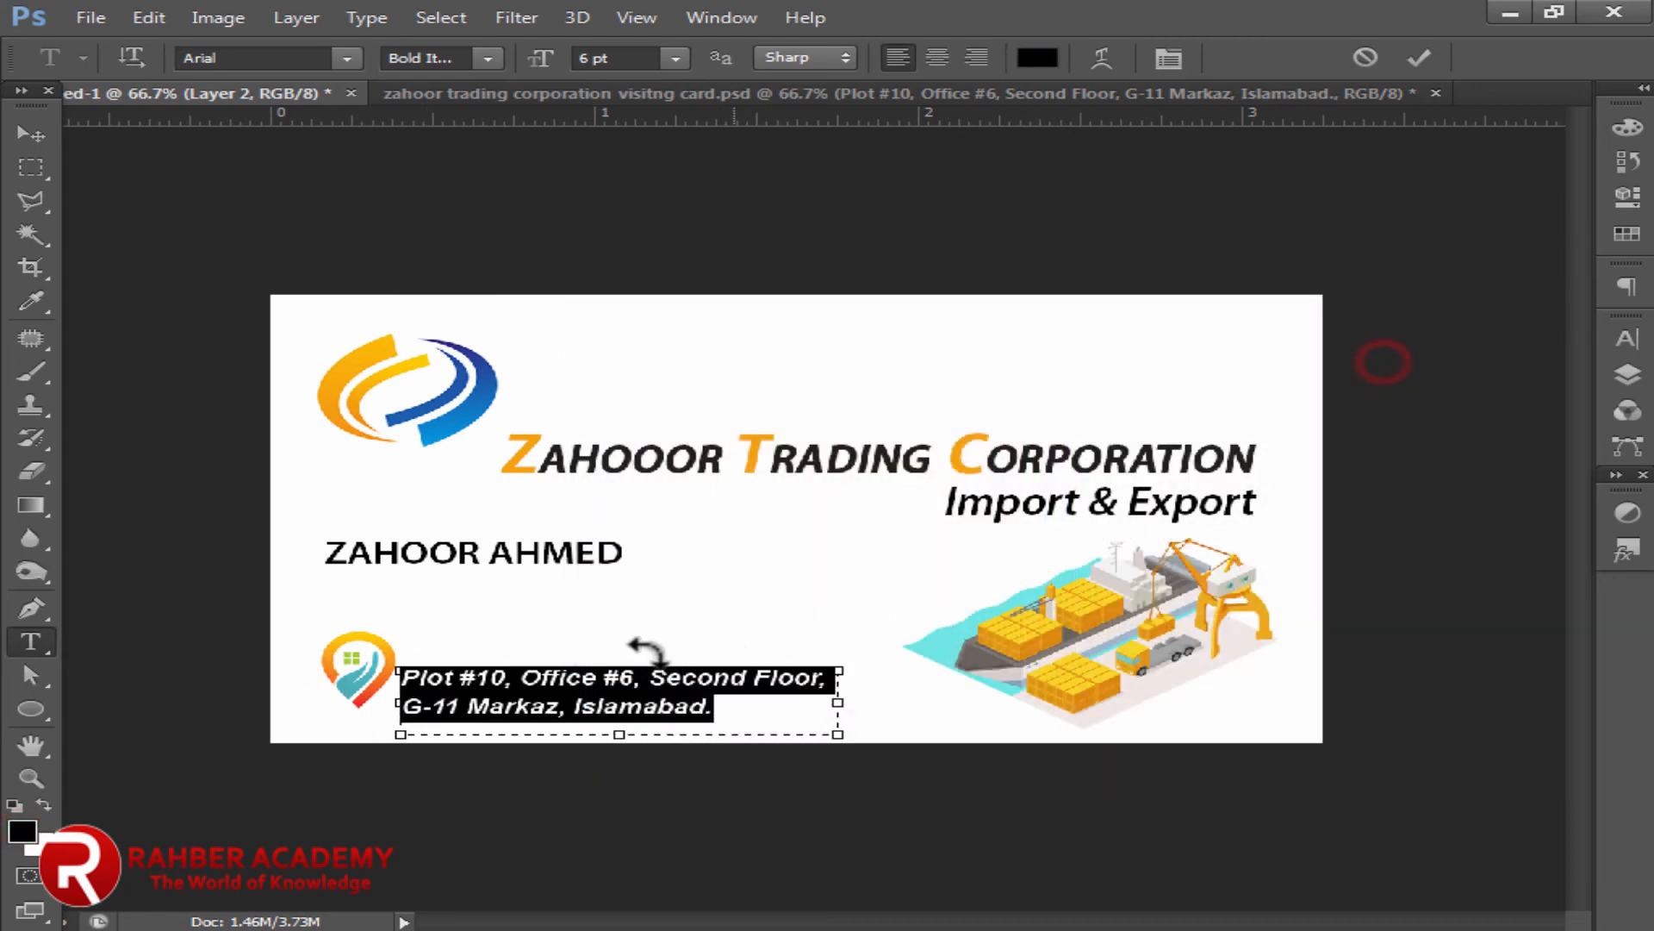
Step: Commit the address text and nudge it up and slightly right into place
click(26, 137)
key(Up)
key(Up)
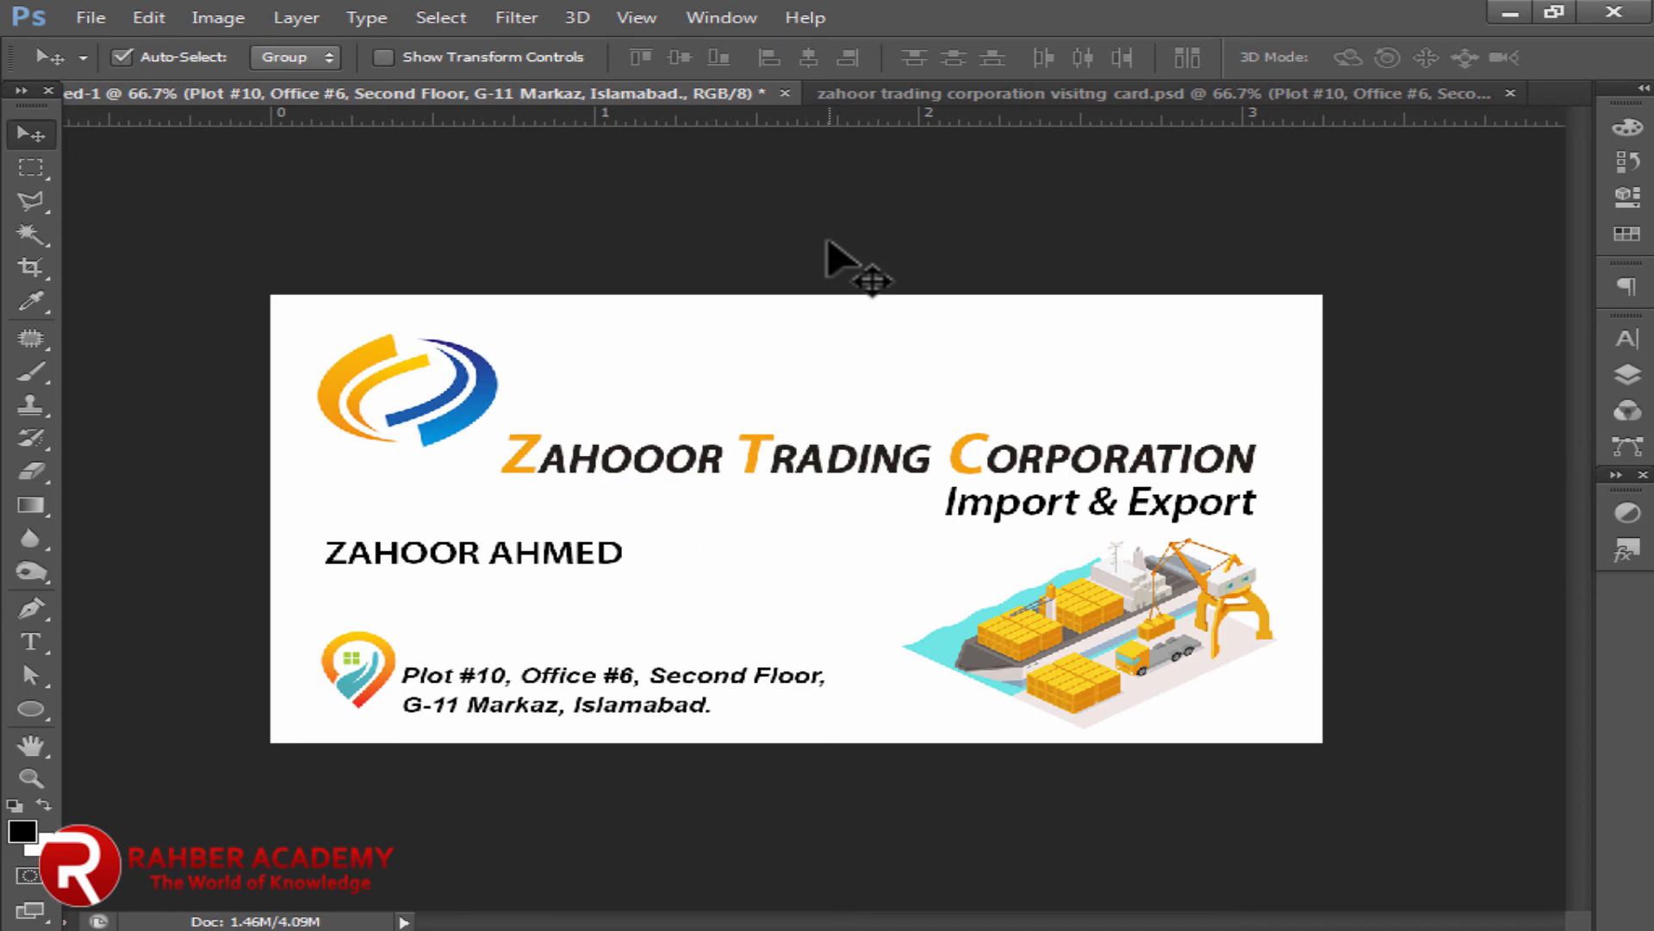
key(Right)
key(Right)
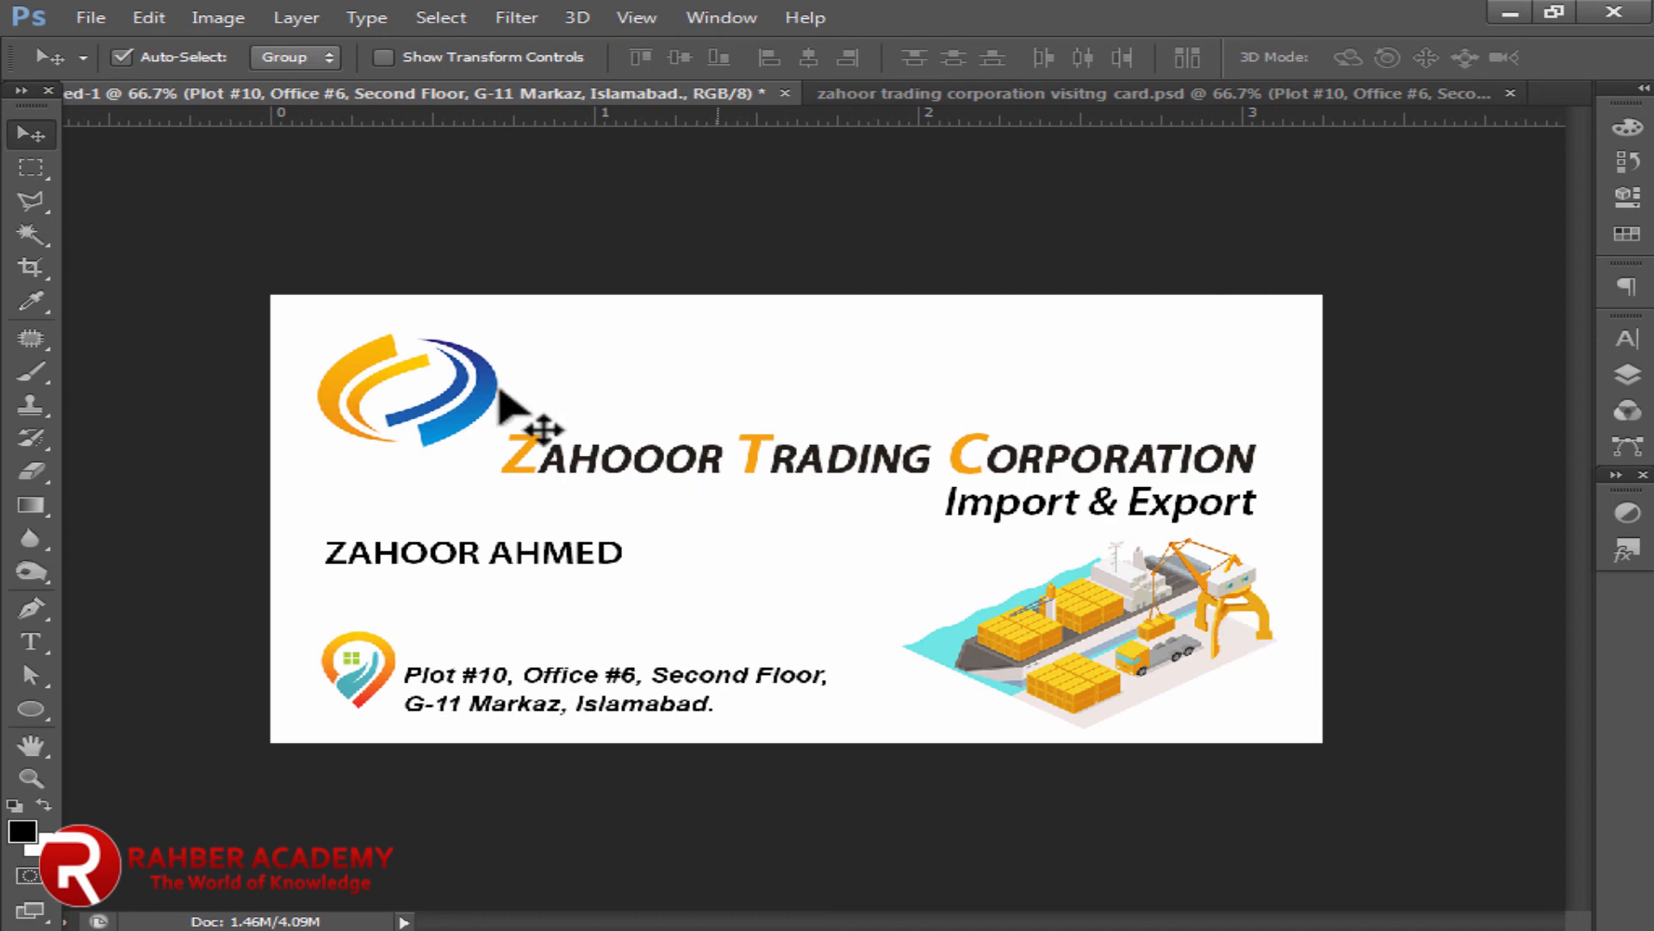
click(84, 21)
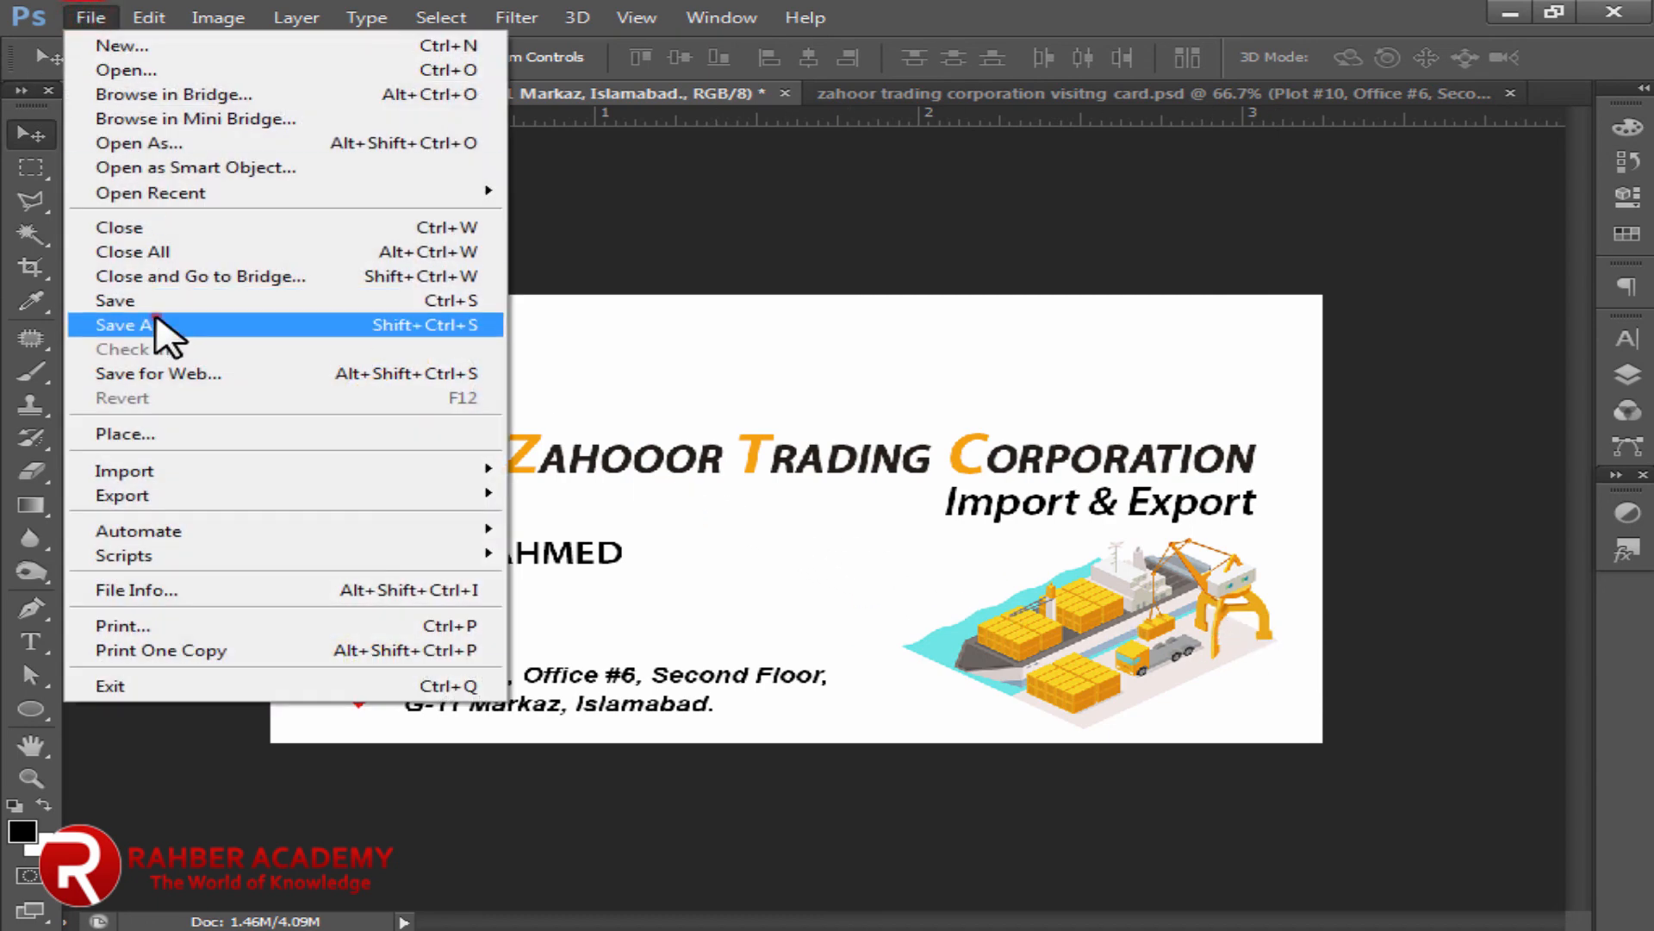
Step: Save the card as JPEG 'Zahoor Trading Corporation Visiting Card' at Maximum quality 12
click(158, 325)
click(758, 616)
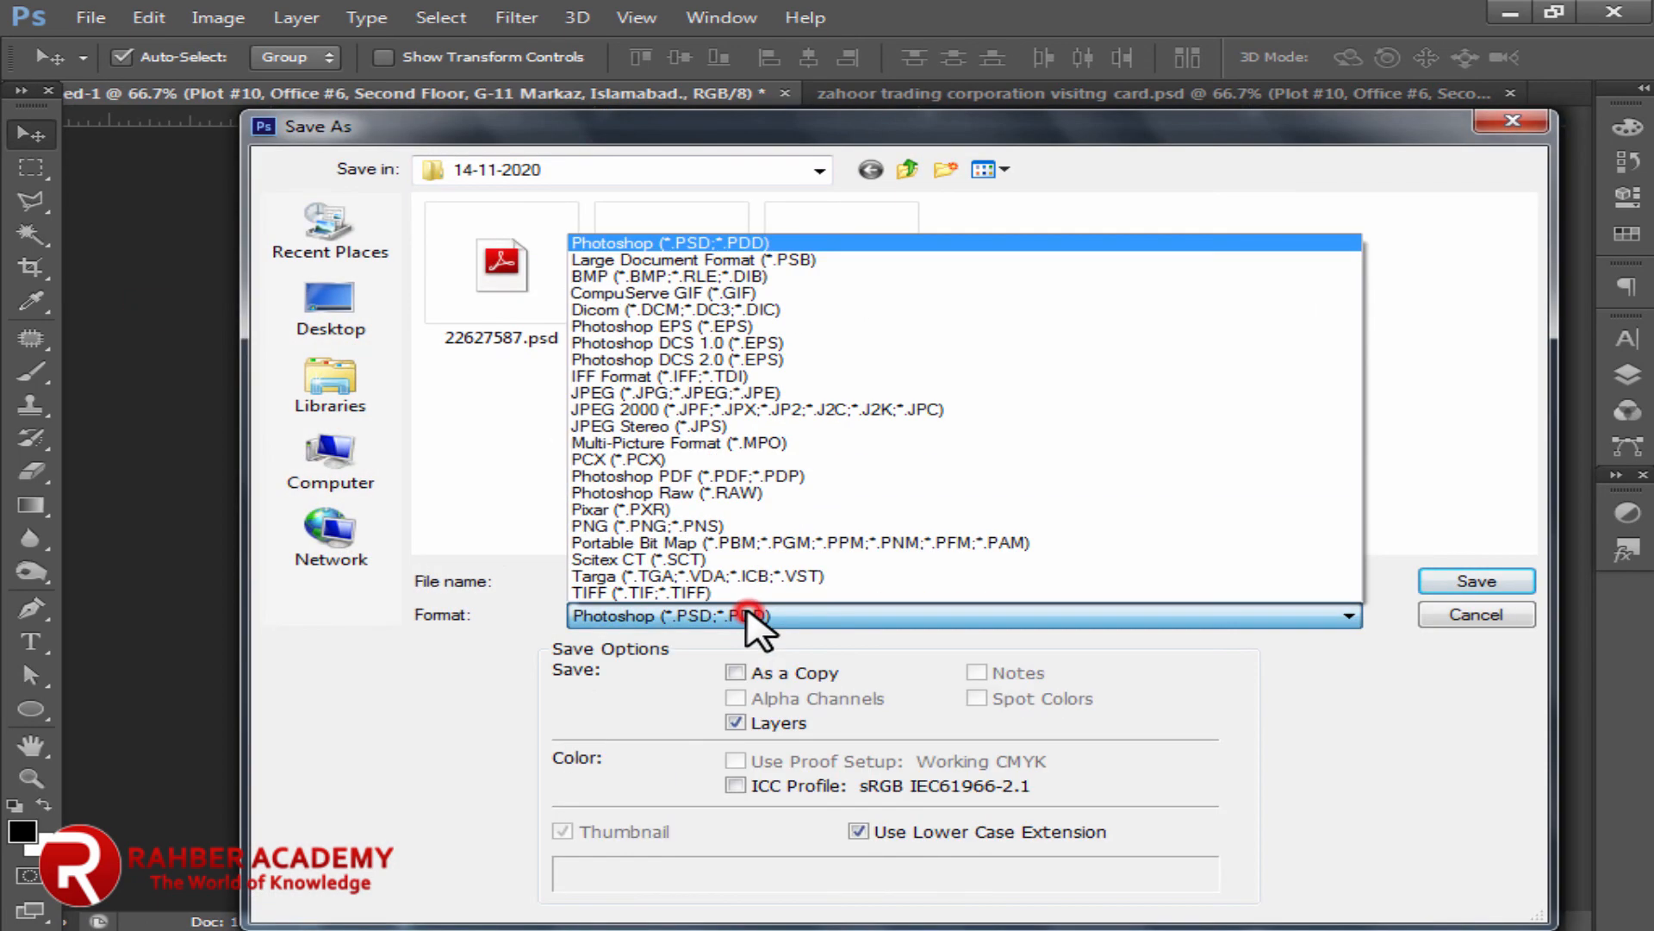
click(834, 393)
click(729, 579)
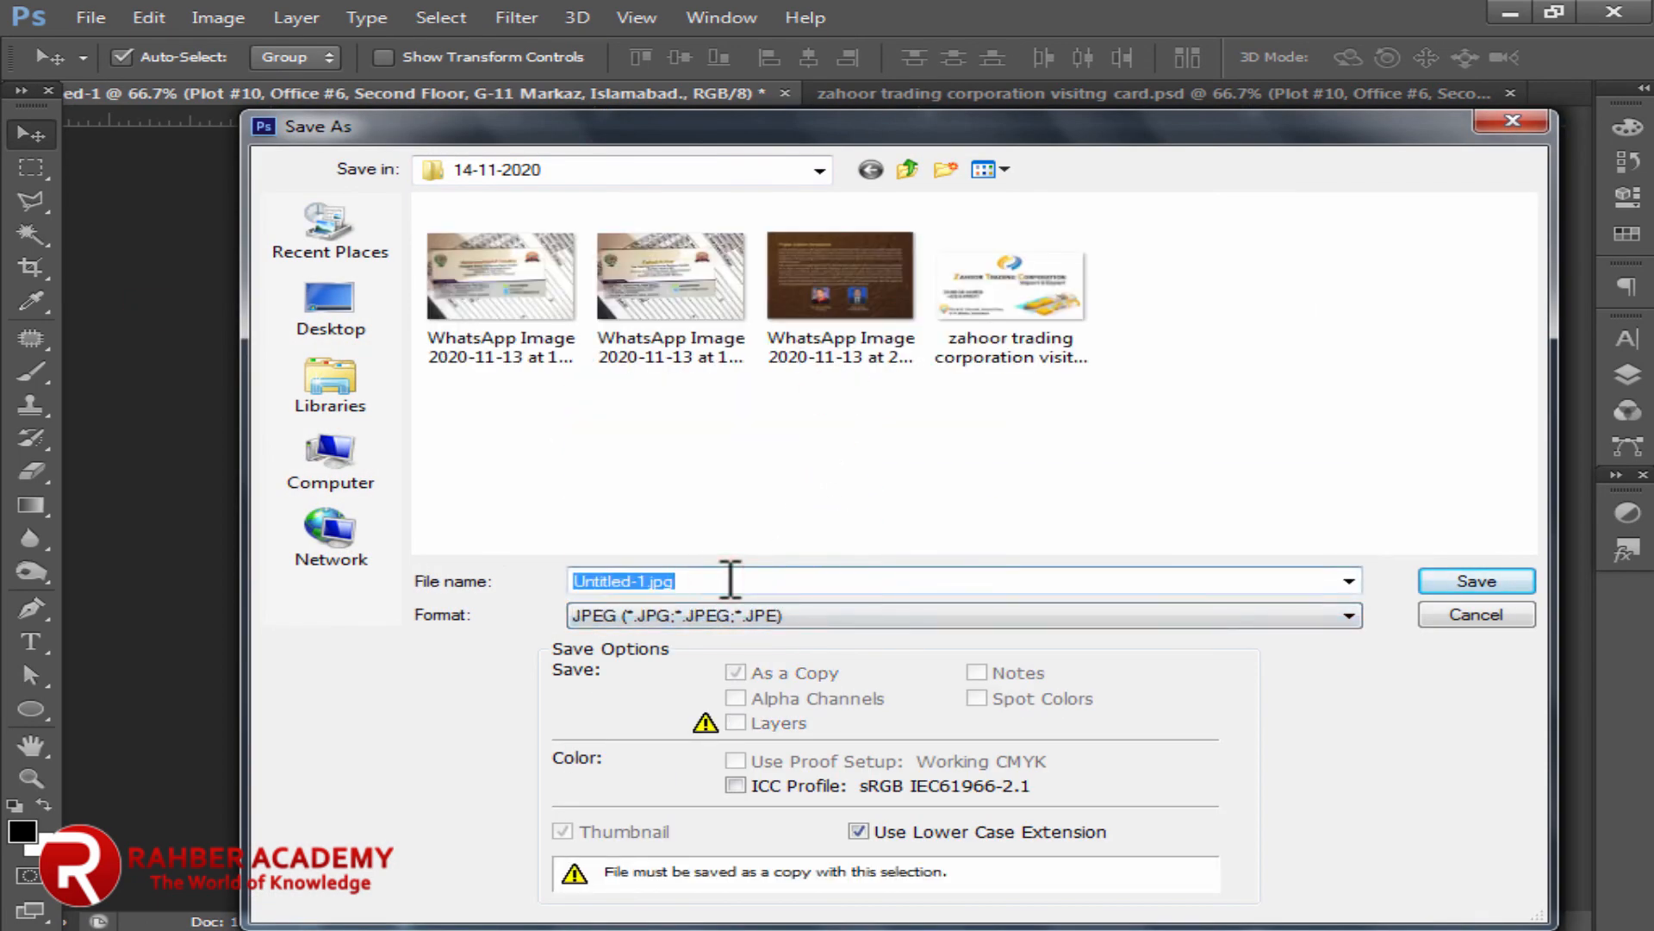
text(Zahoor Trading Corpo)
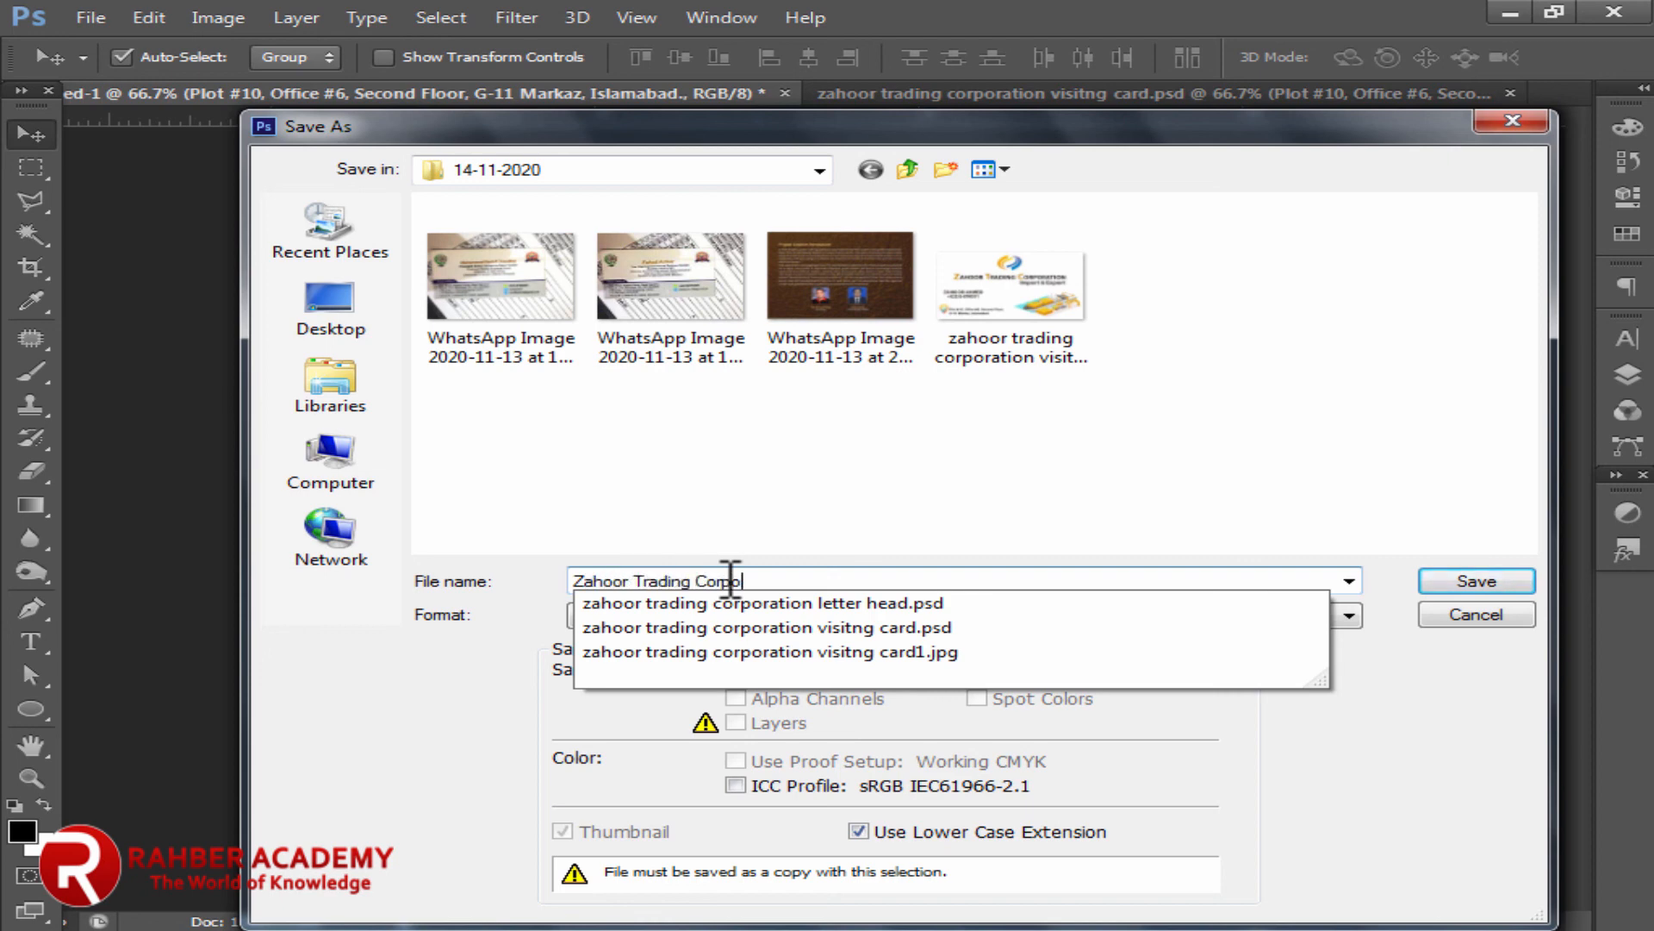
text(ration L)
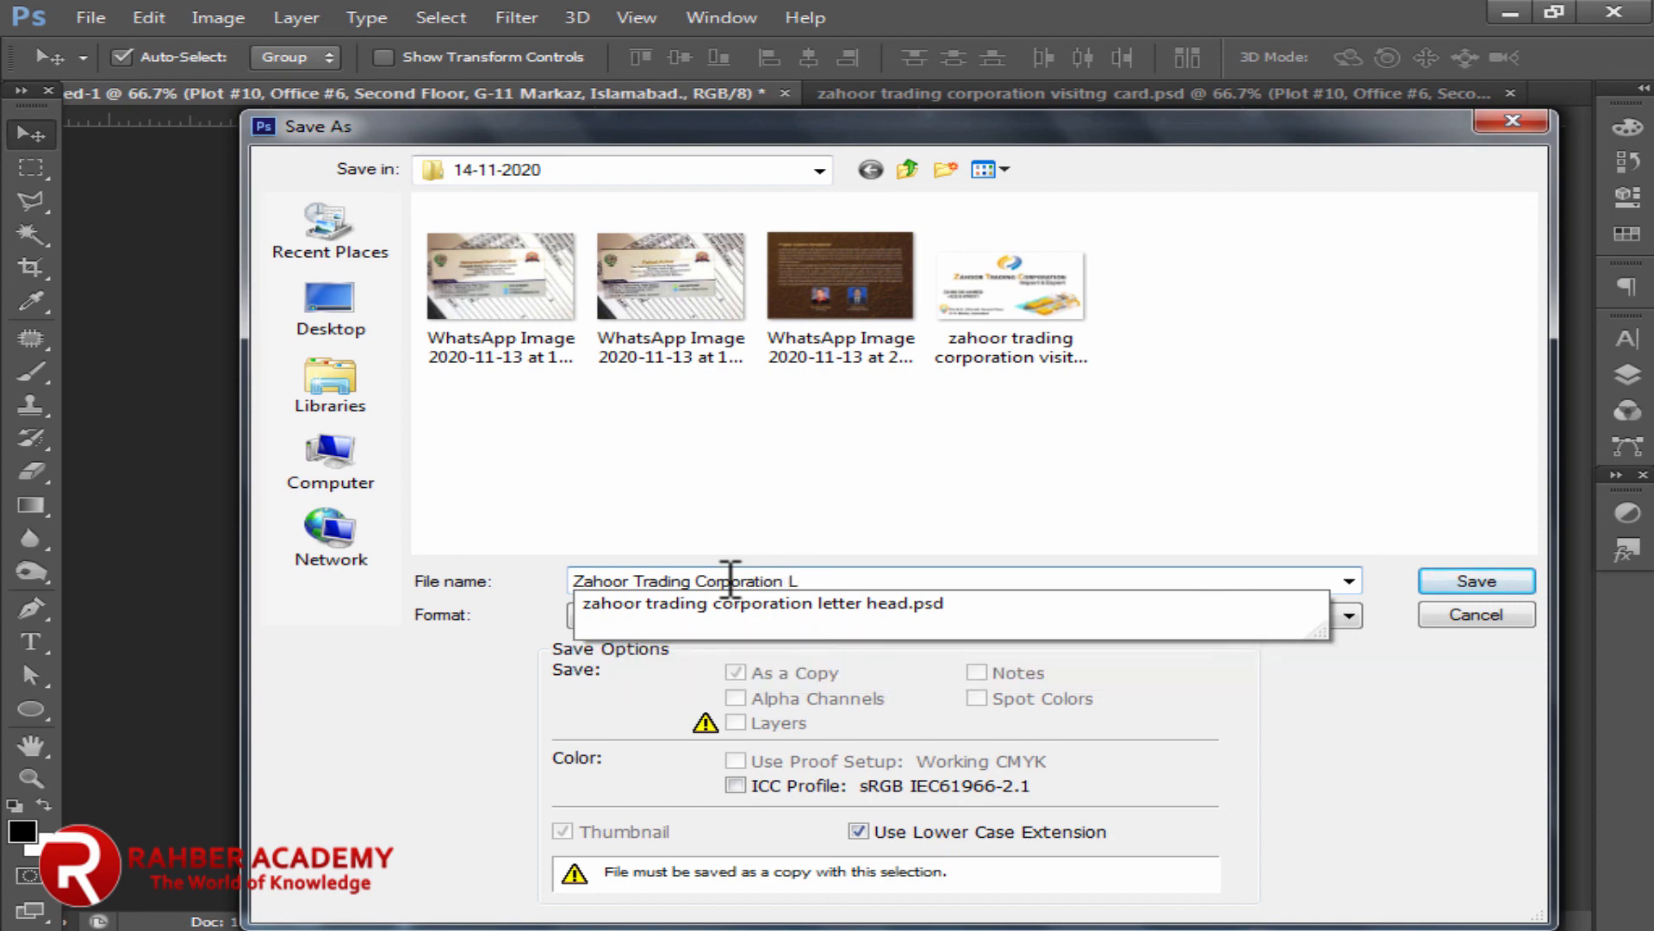
key(BackSpace)
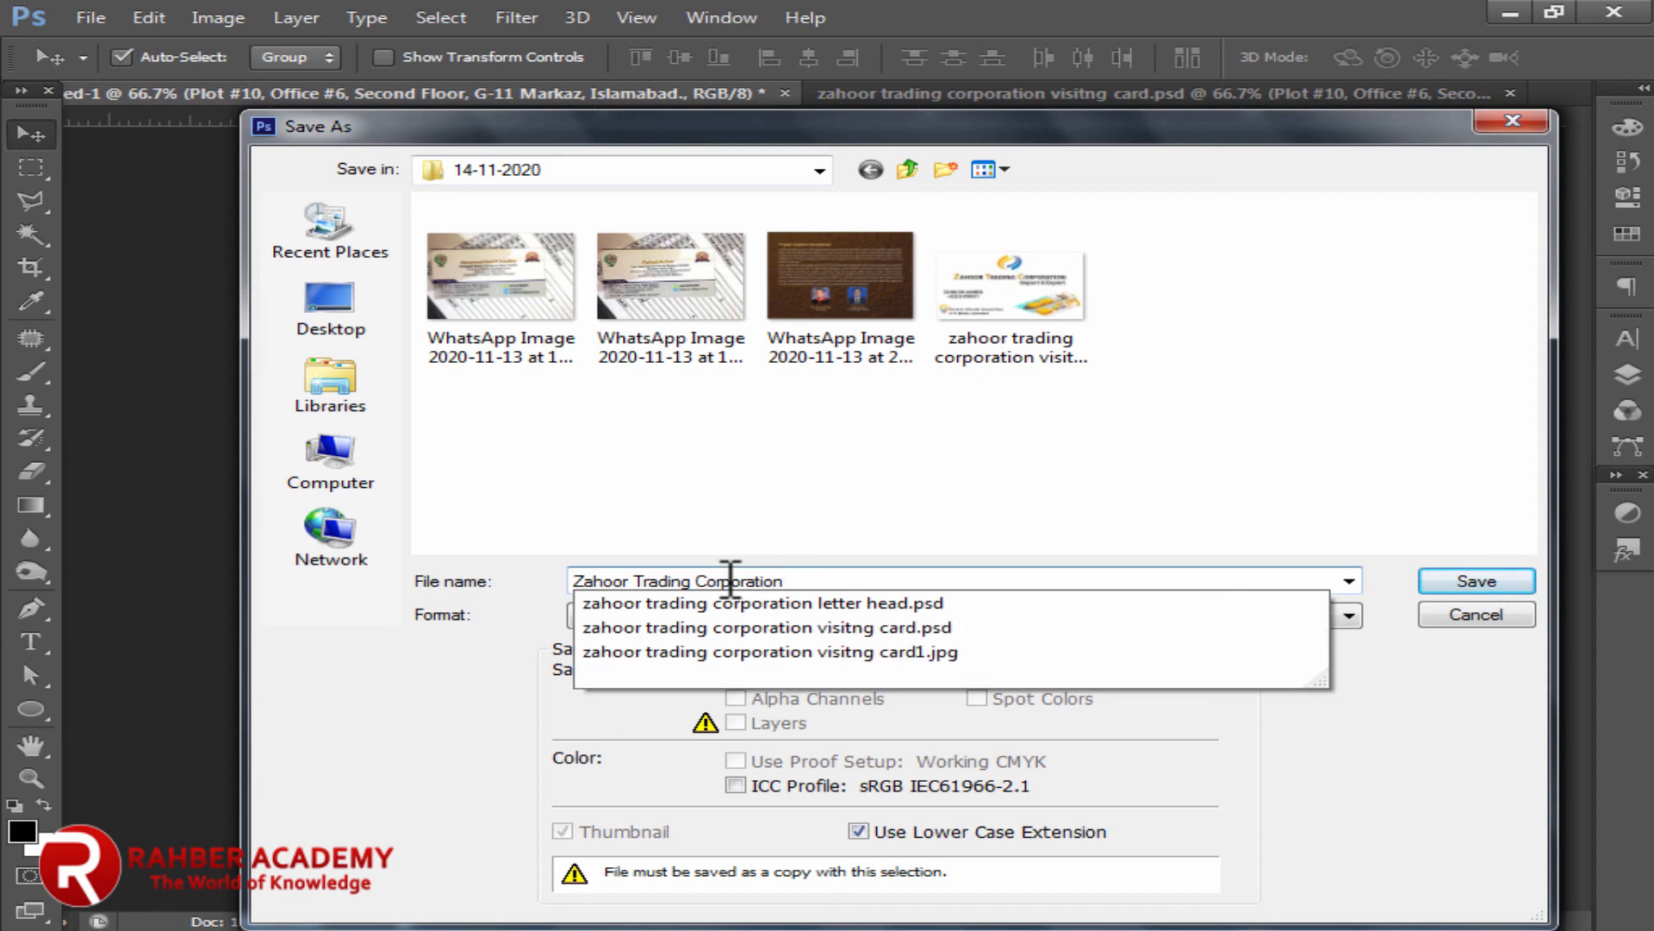
text(visiti)
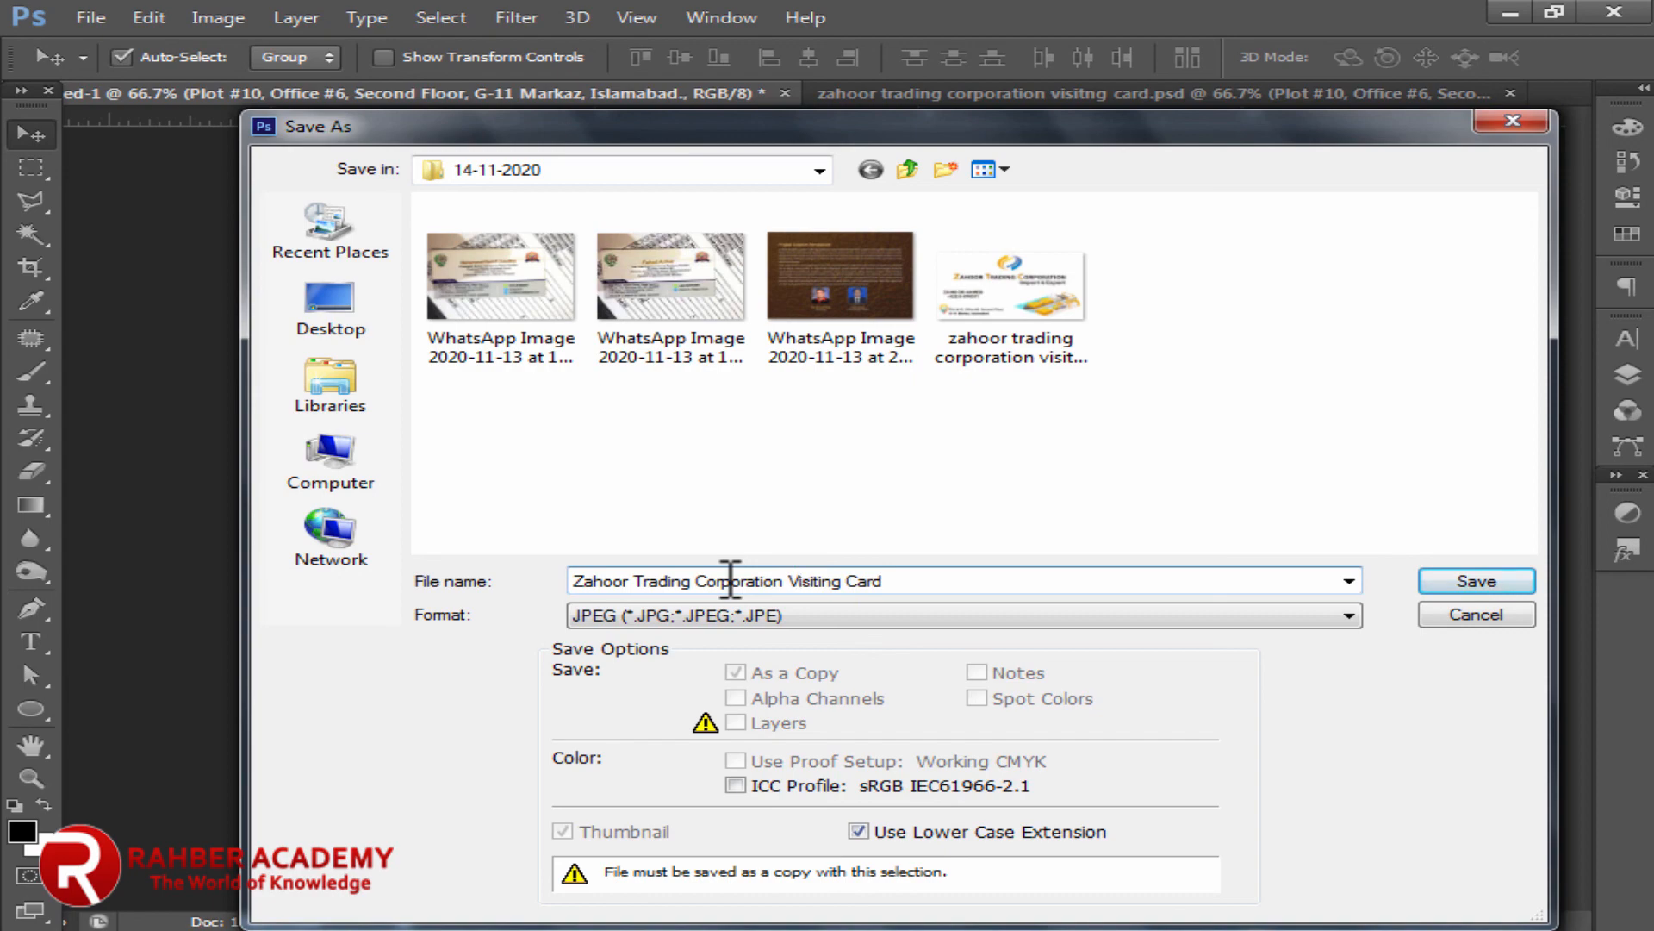
click(1469, 581)
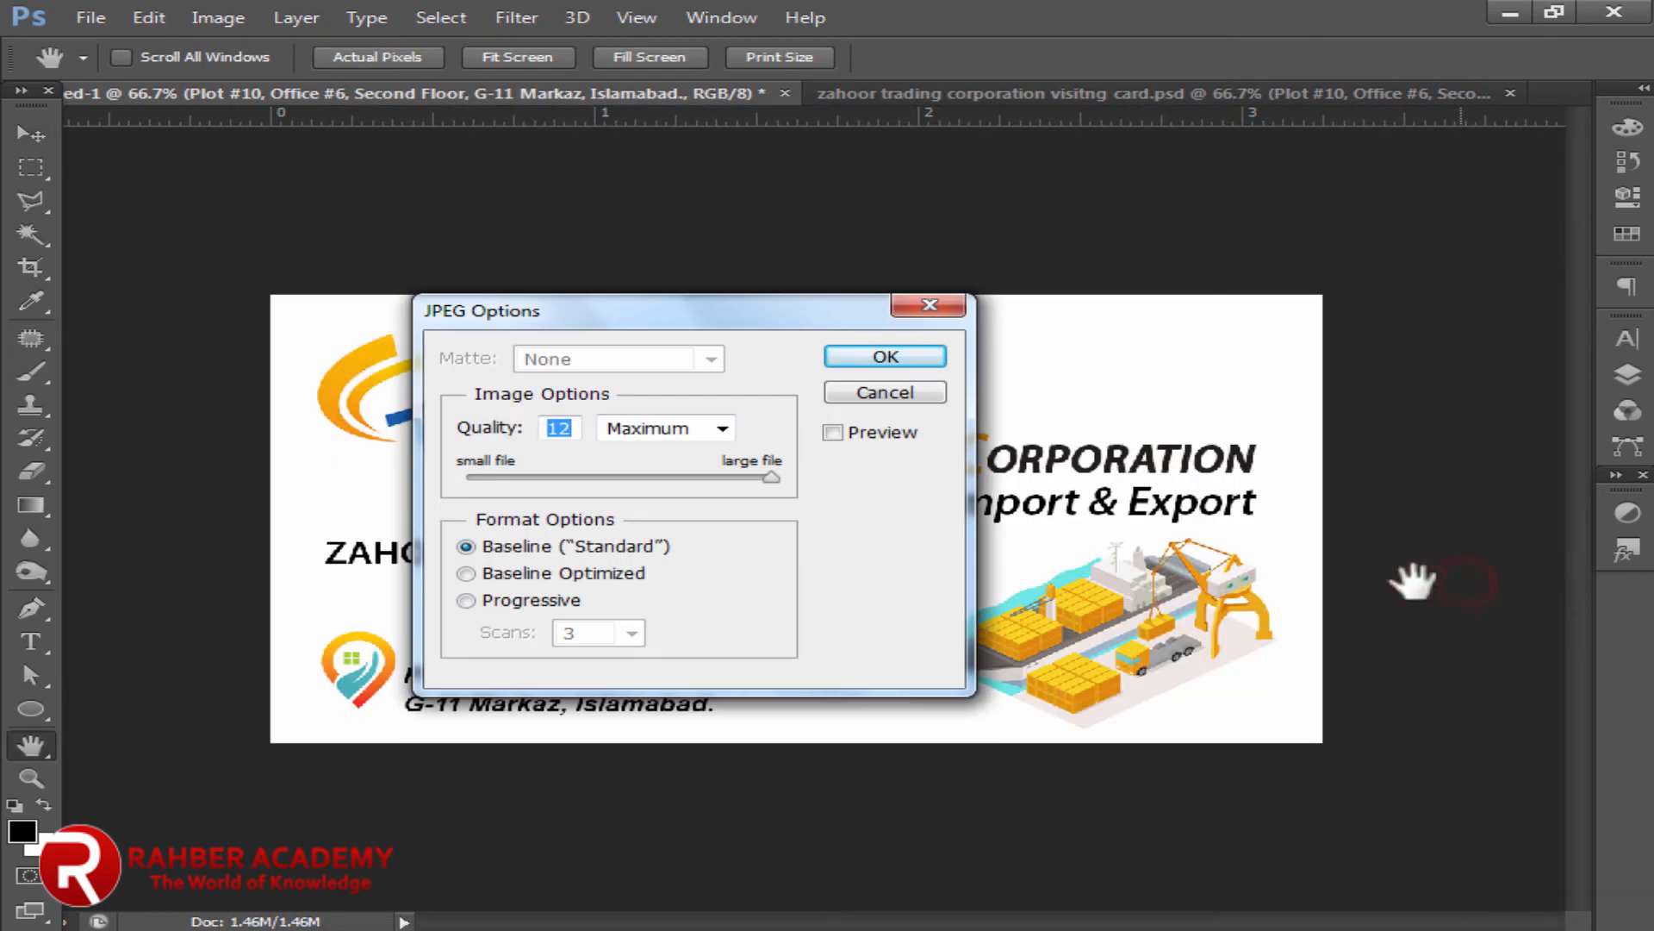
click(869, 357)
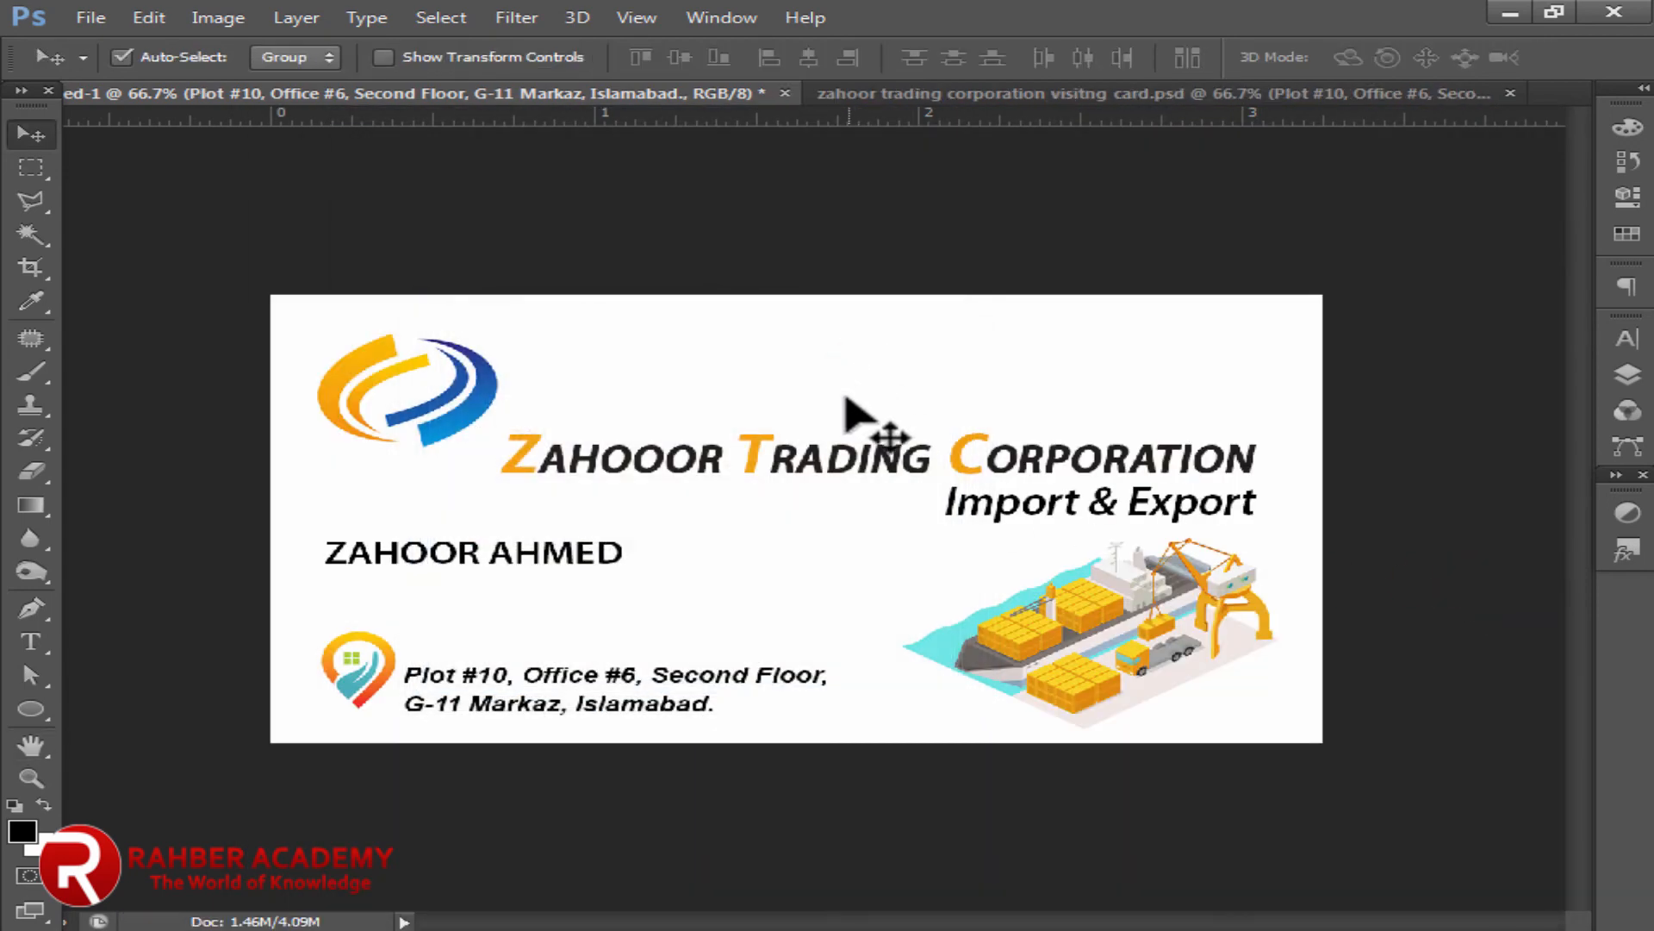
click(31, 778)
right_click(545, 387)
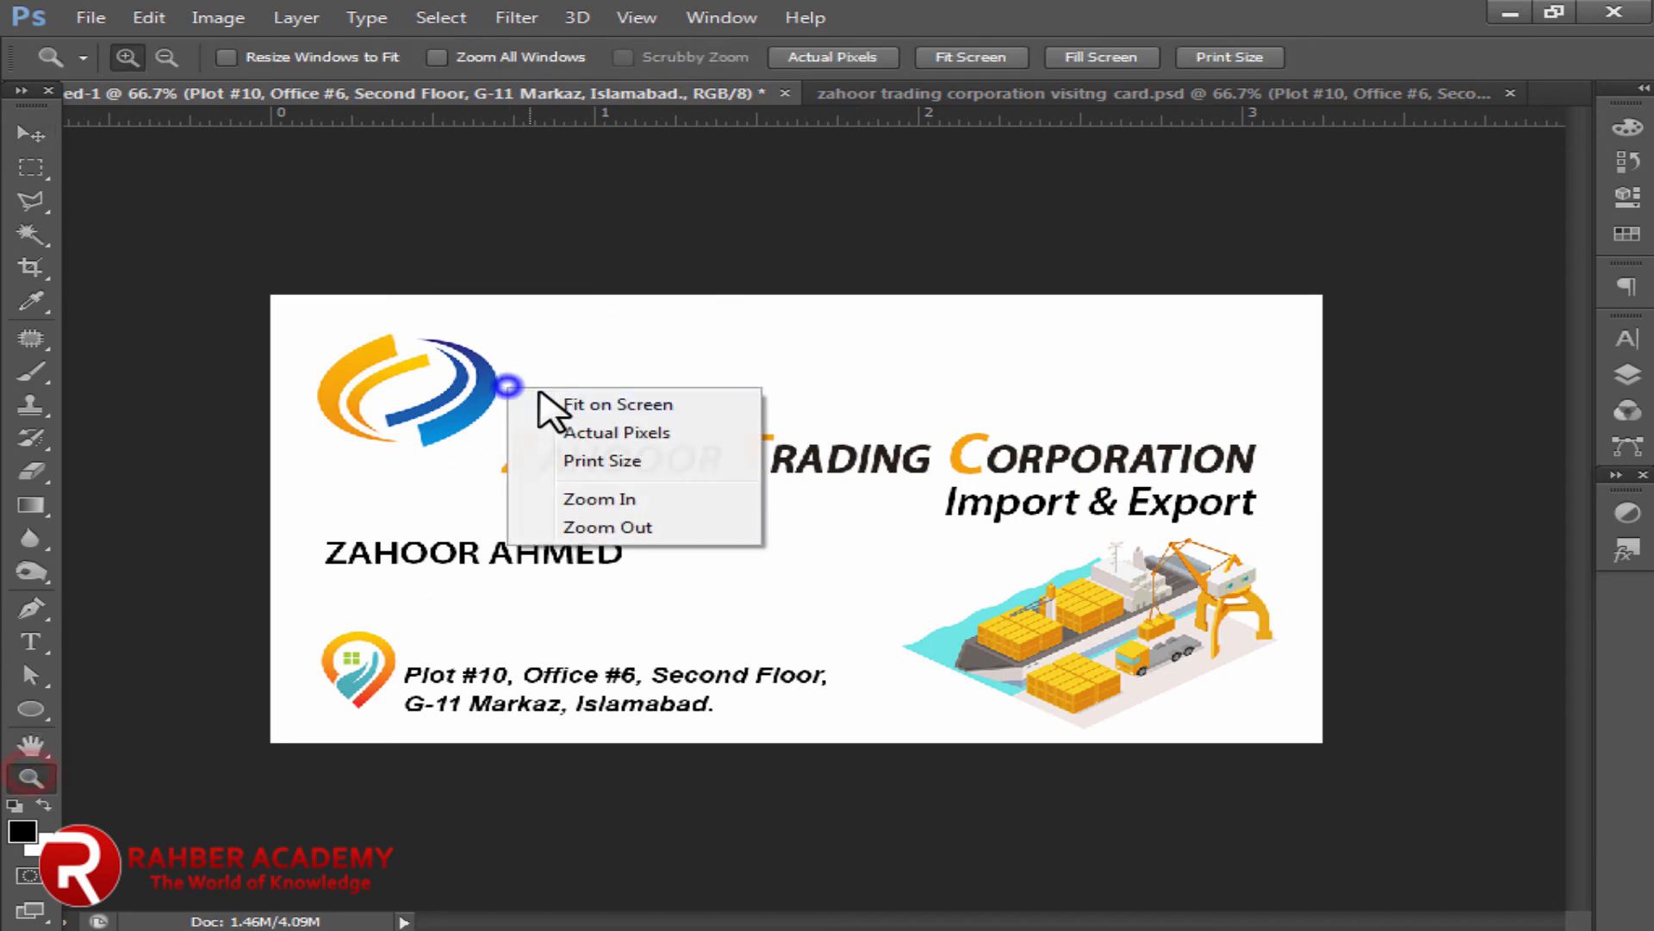